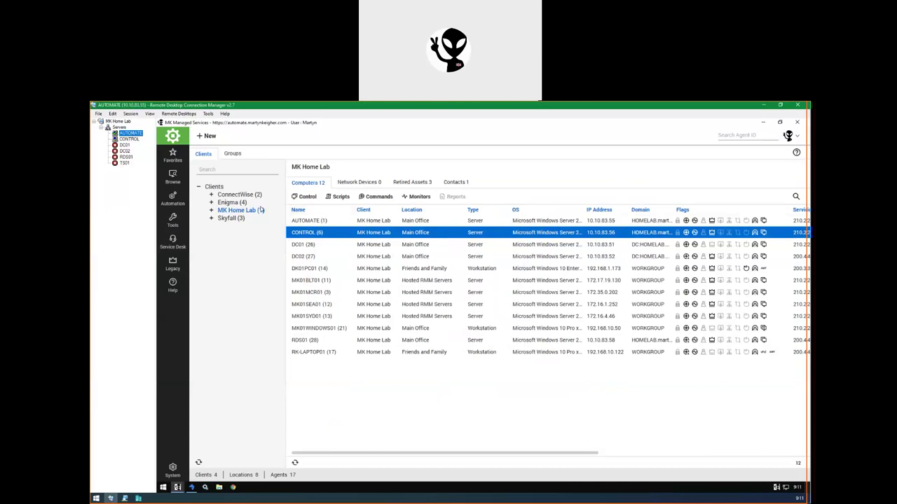
Select the AUTOMATE and CONTROL computers, then bring up the Advanced IP Scanner window
left_click(342, 221)
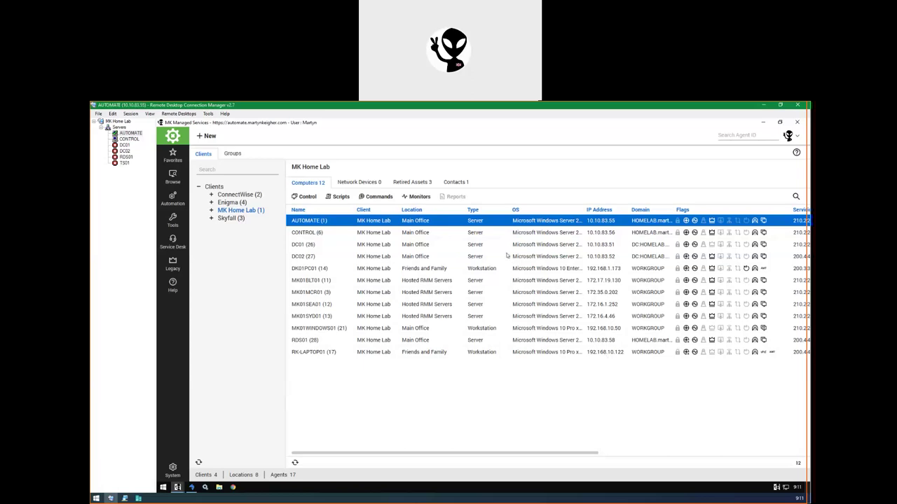
left_click(595, 236)
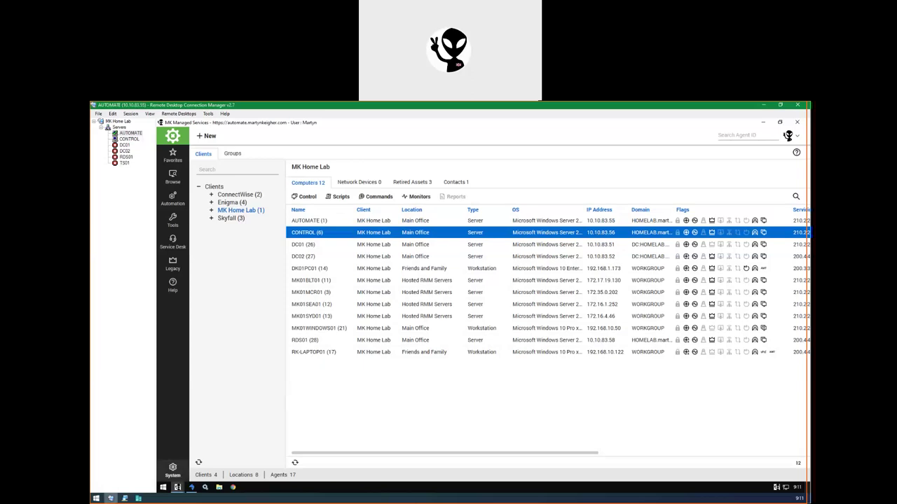
left_click(124, 499)
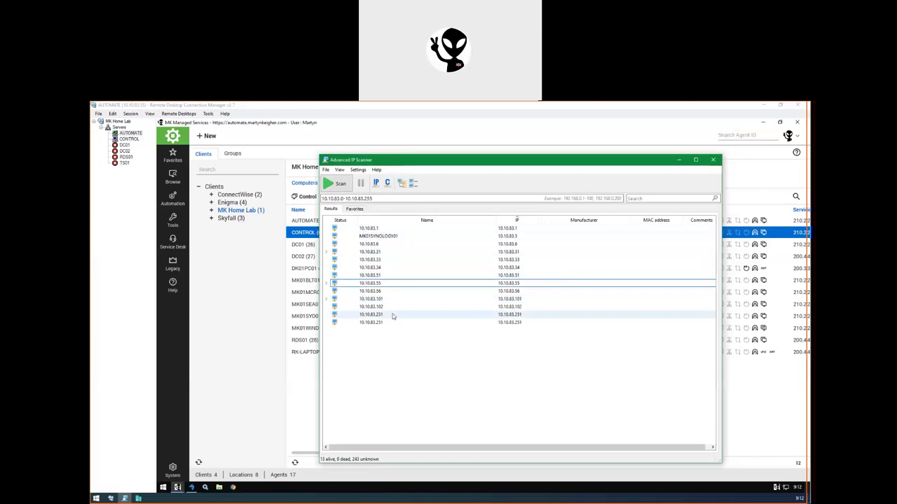
Rescan 10.10.83.0–10.10.83.255 and review hosts 10.10.83.6, .31, .33 and .34
left_click(339, 185)
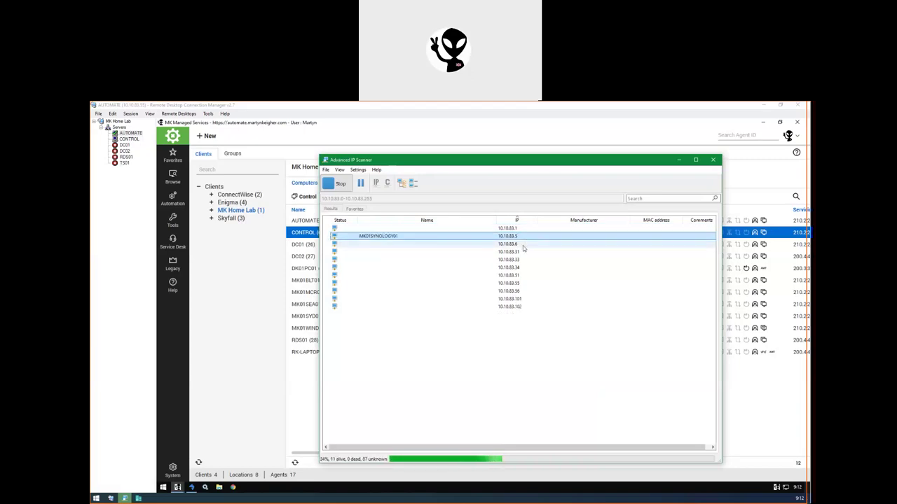
left_click(521, 246)
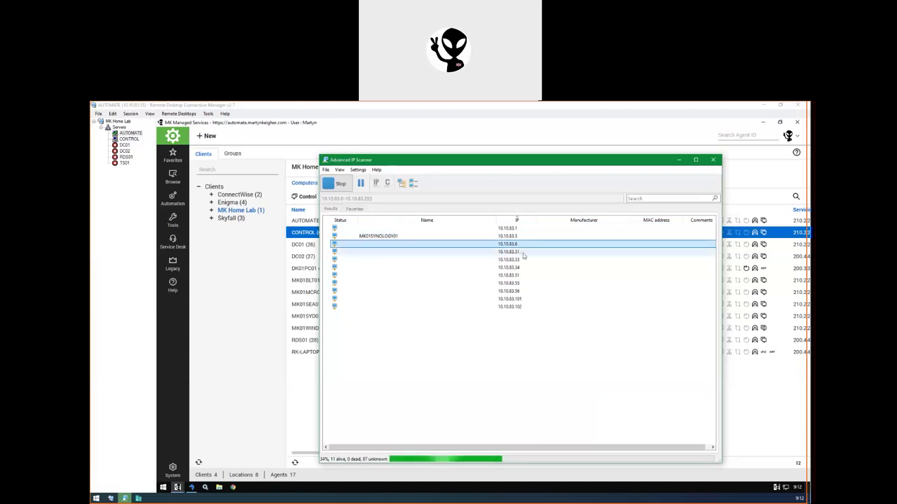
left_click(523, 254)
left_click(523, 261)
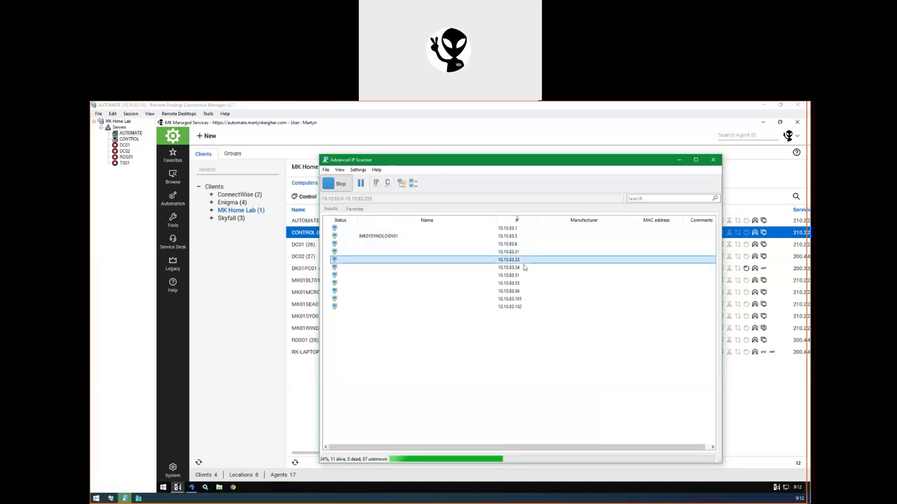
left_click(525, 267)
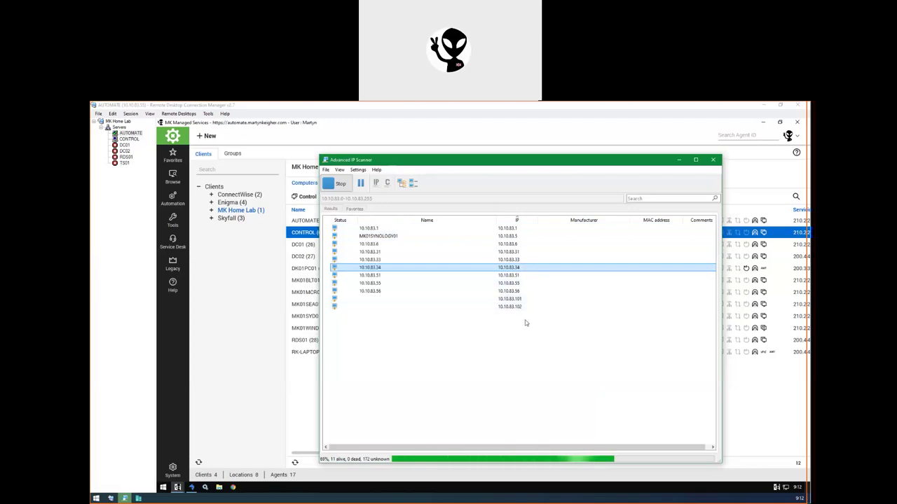
Review hosts 10.10.83.51, .55, .56, .102 and .251, then return to Automate
left_click(524, 276)
left_click(528, 284)
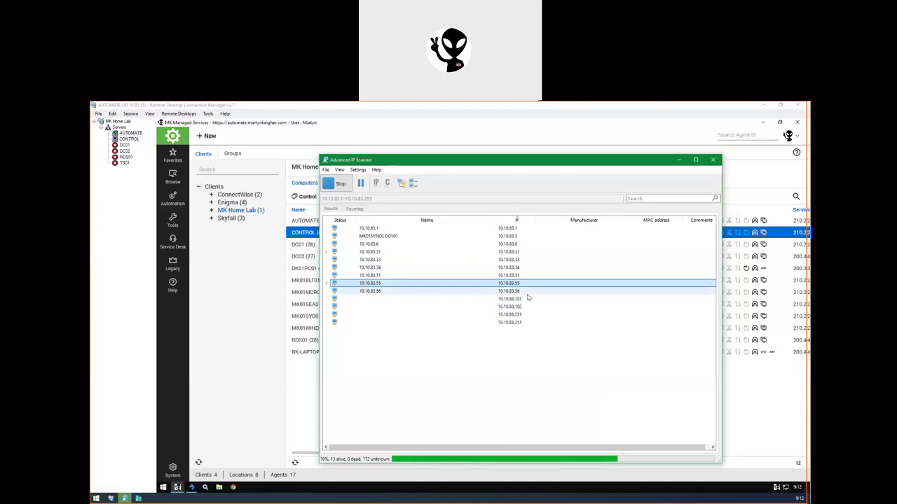
left_click(525, 291)
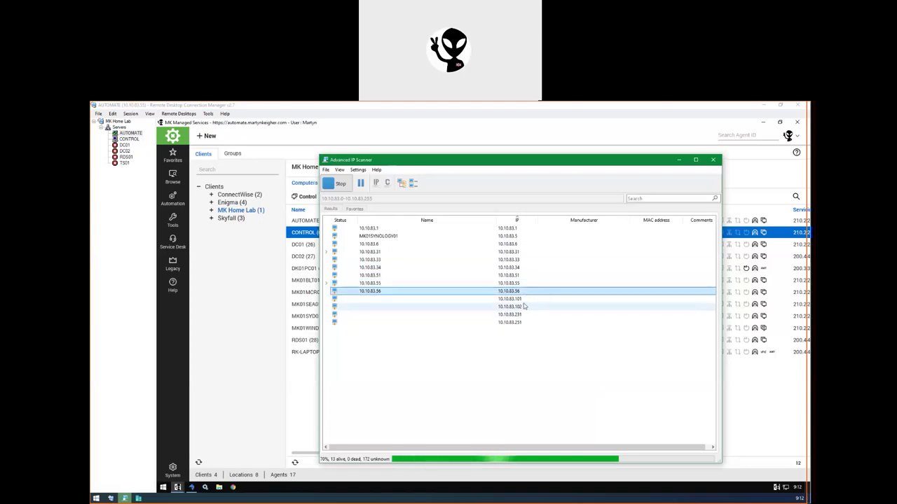
left_click(533, 307)
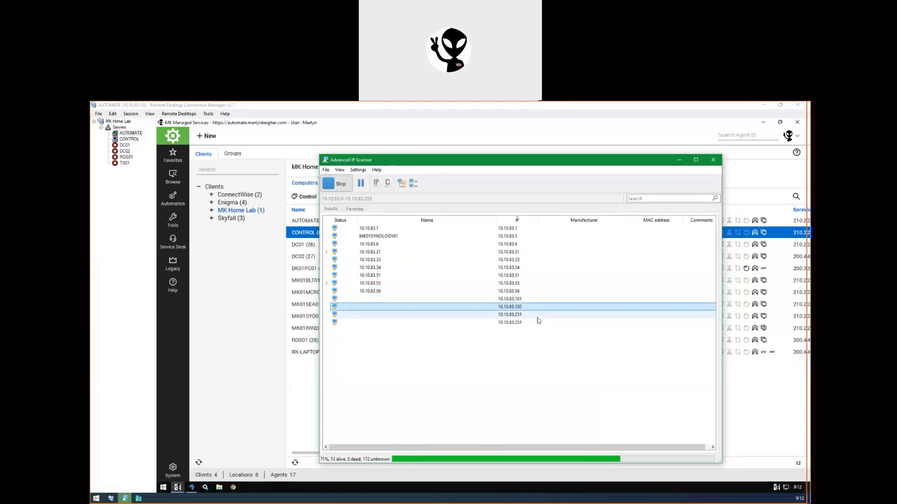
left_click(518, 323)
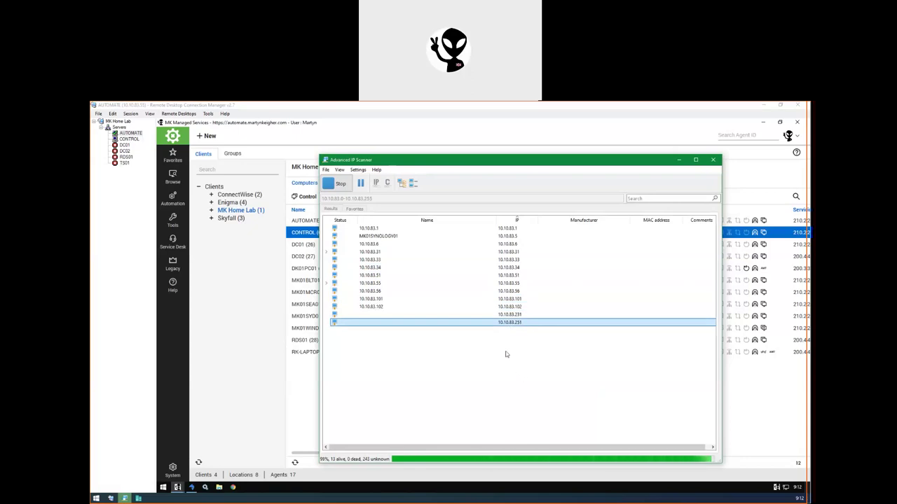
left_click_drag(371, 160, 406, 155)
left_click(317, 214)
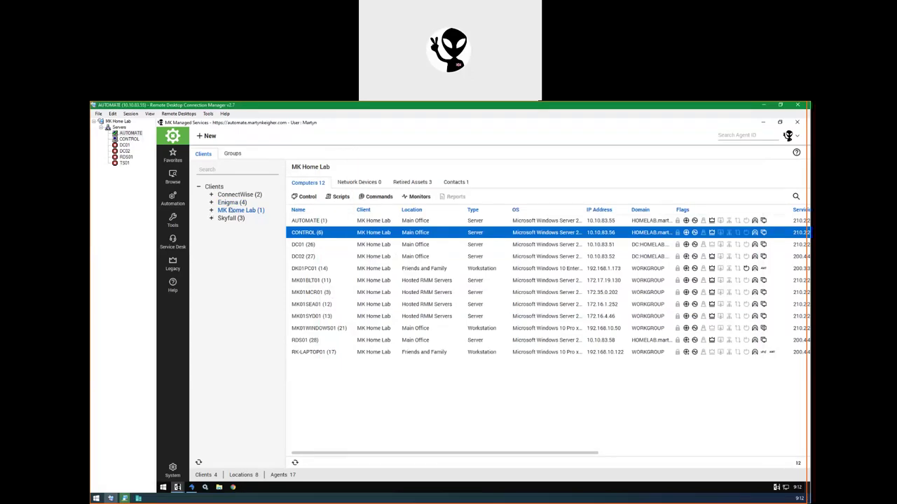
Filter to MK Home Lab's Main Office and open the CONTROL agent's management window
left_click(211, 211)
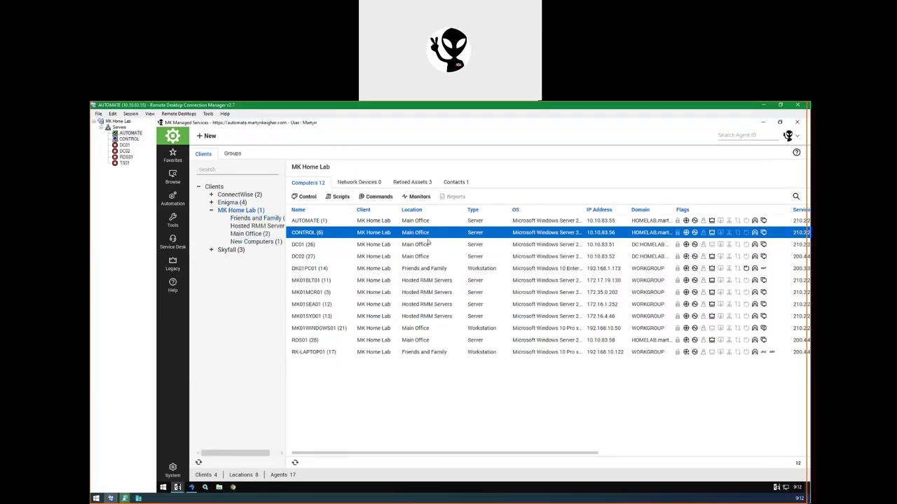
left_click(268, 234)
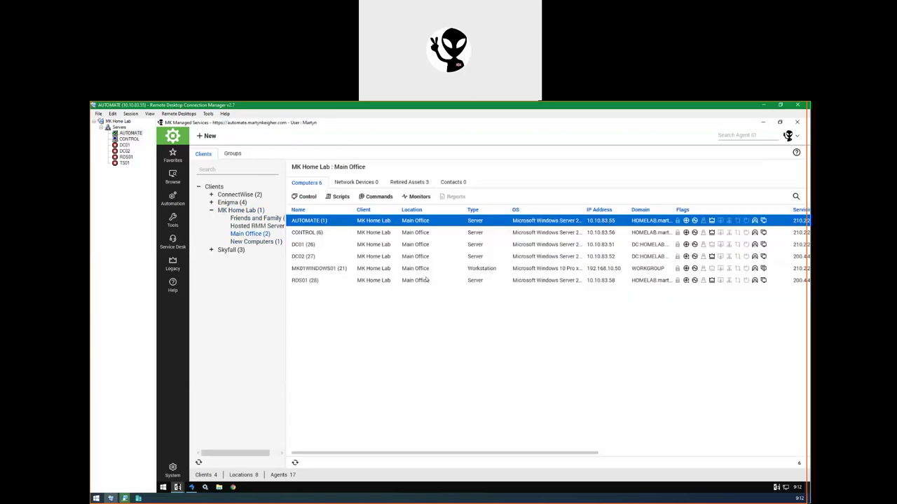
left_click(337, 271)
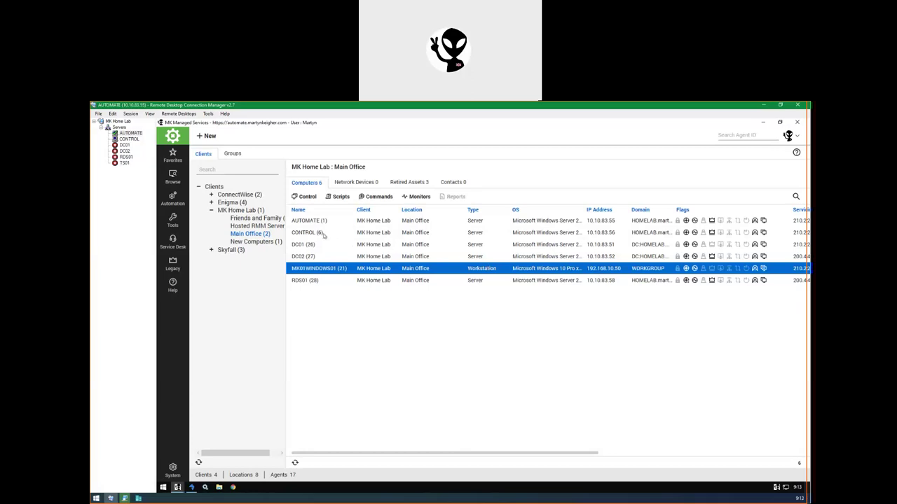
left_click(325, 235)
double_click(329, 239)
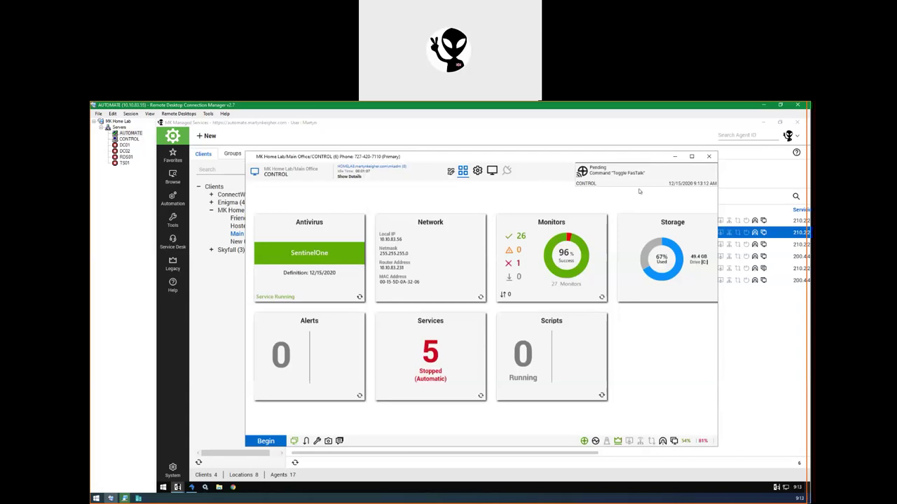
Install CONTROL's network probe with SNMP Trap Server ticked, accepting the certificate warning
left_click(631, 444)
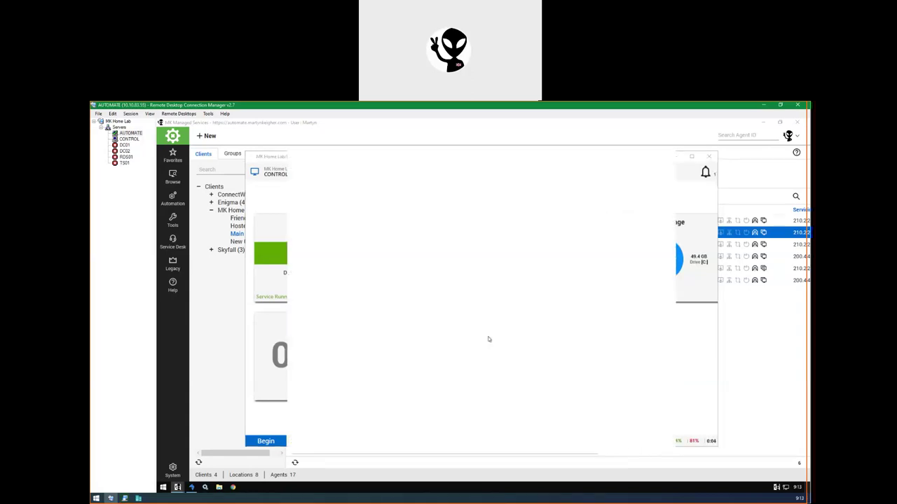
left_click(276, 309)
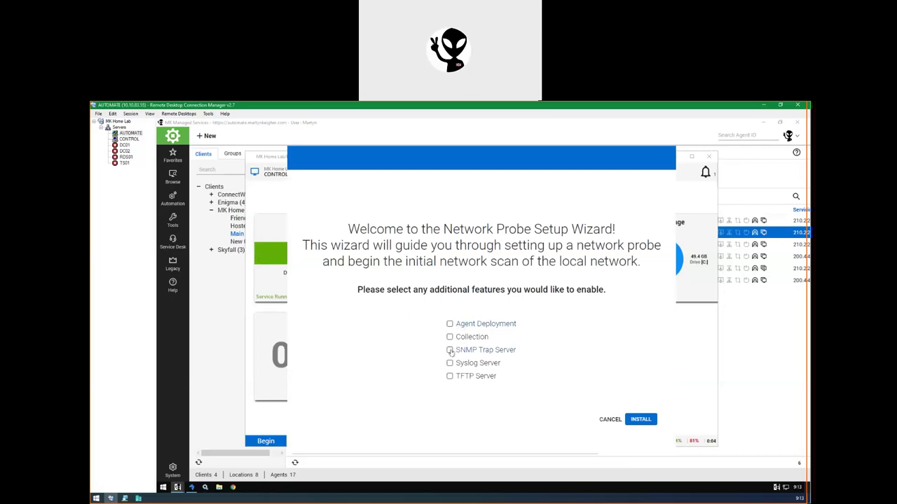
left_click(450, 351)
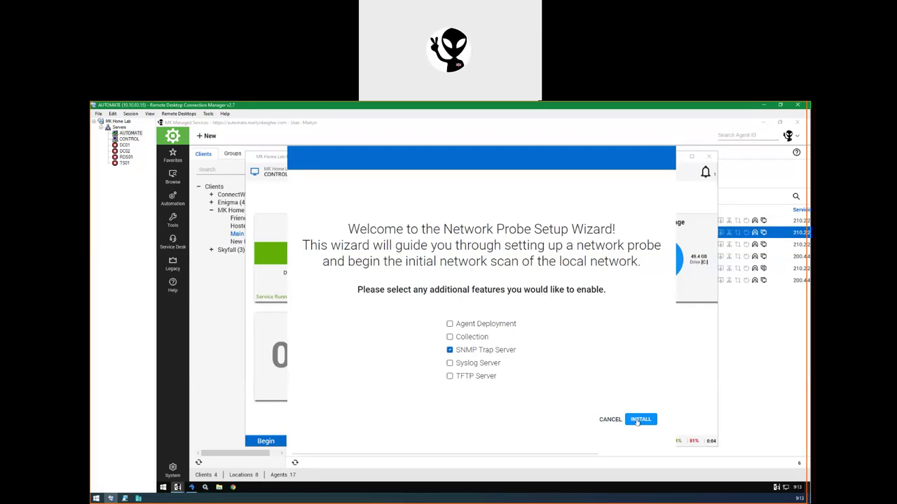
left_click(637, 421)
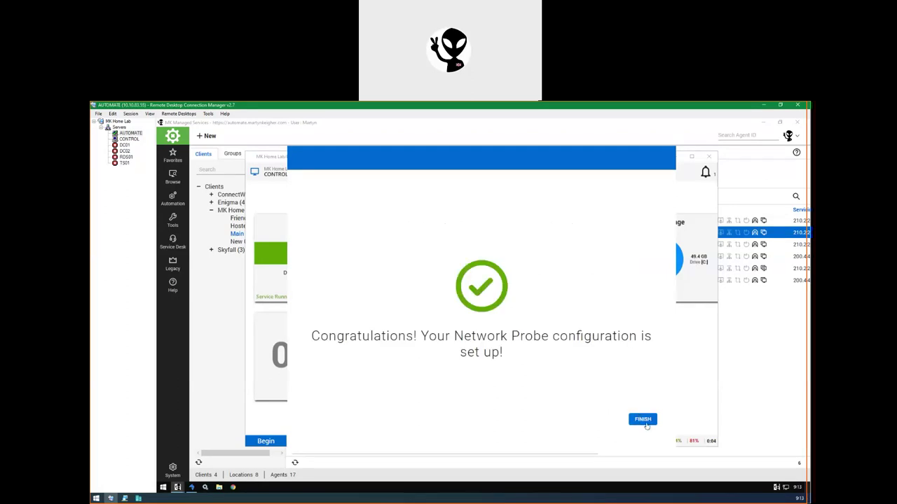
left_click(642, 421)
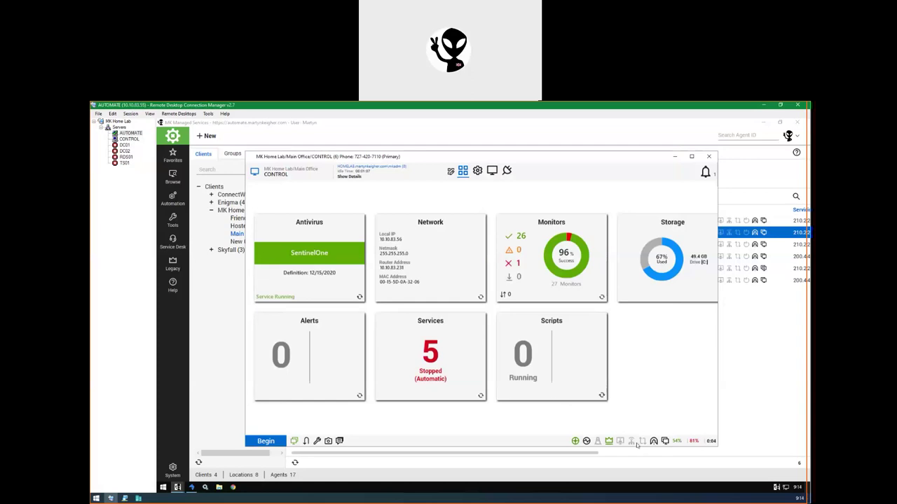
Toggle FasTalk, refresh the system cache and computer list, then reopen CONTROL (6)
left_click(640, 442)
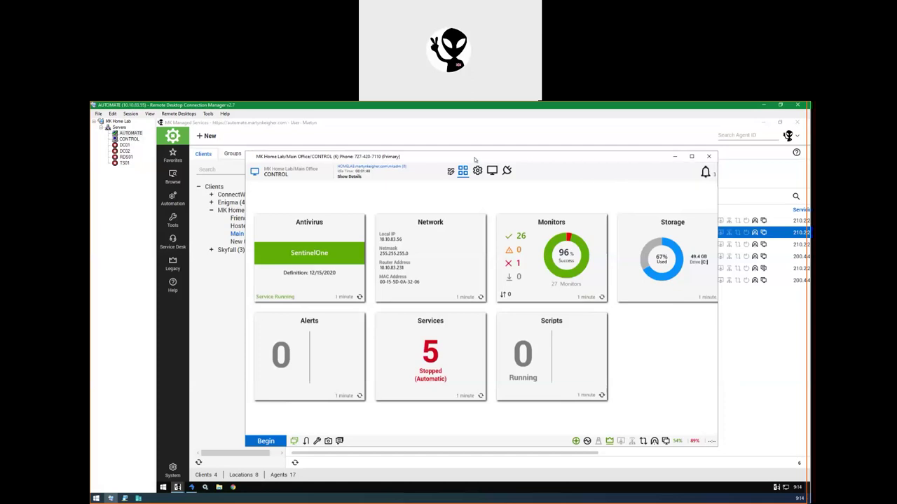
left_click(710, 157)
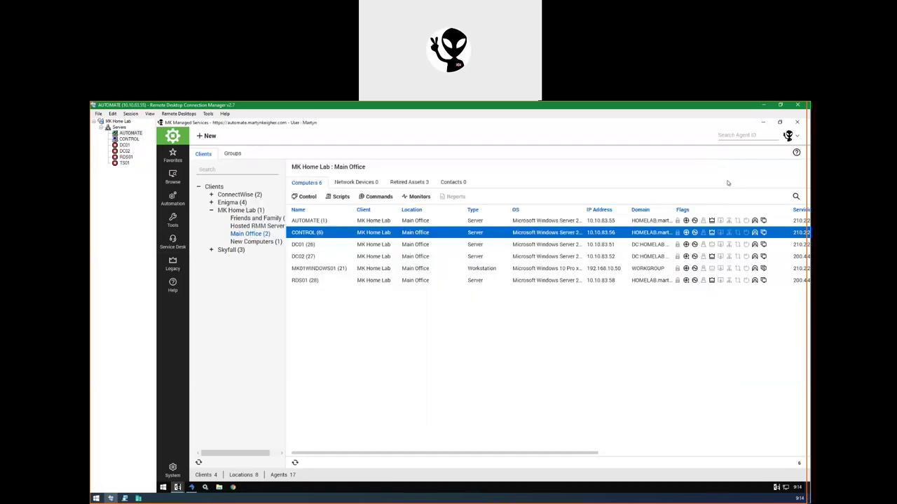
left_click(798, 138)
left_click(768, 176)
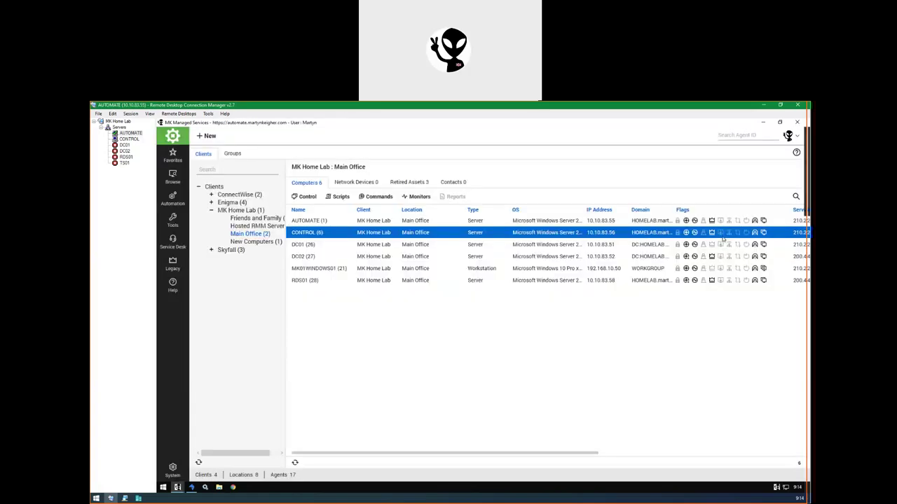
left_click(295, 463)
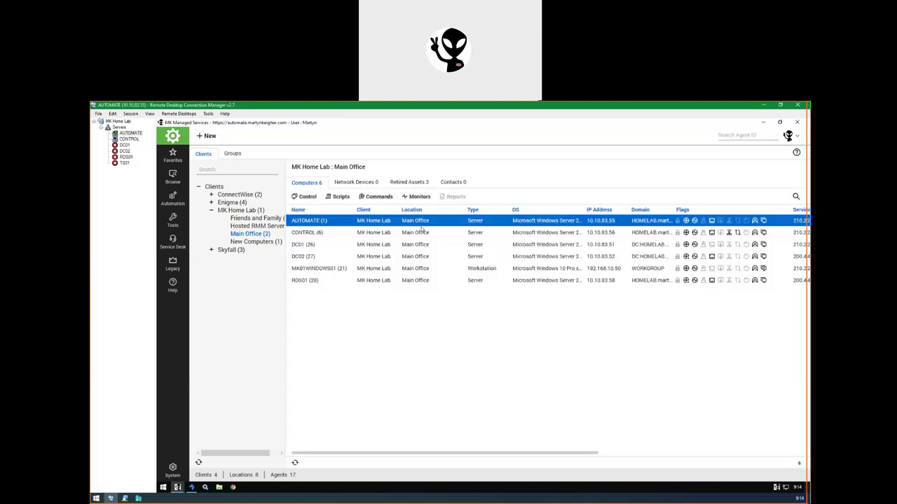
left_click(327, 233)
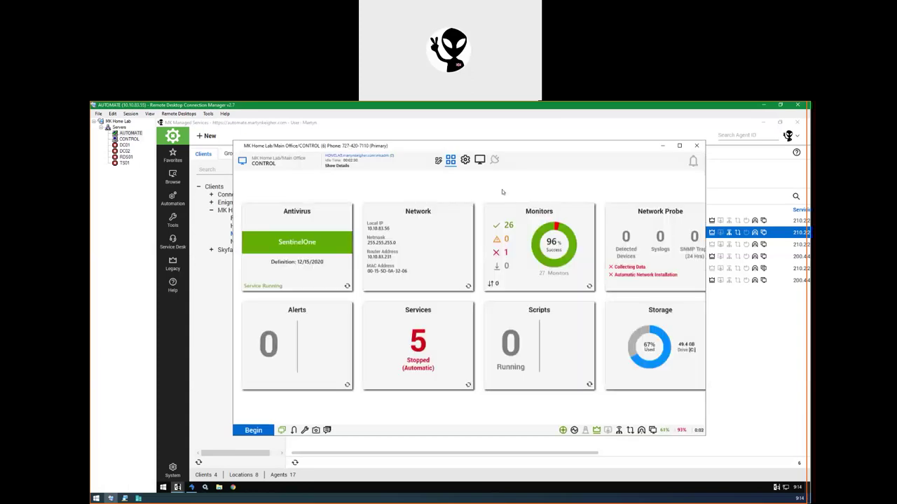
Show CONTROL's Network Probe Scan settings, then switch to the CONTROL server session
left_click(467, 161)
left_click(499, 235)
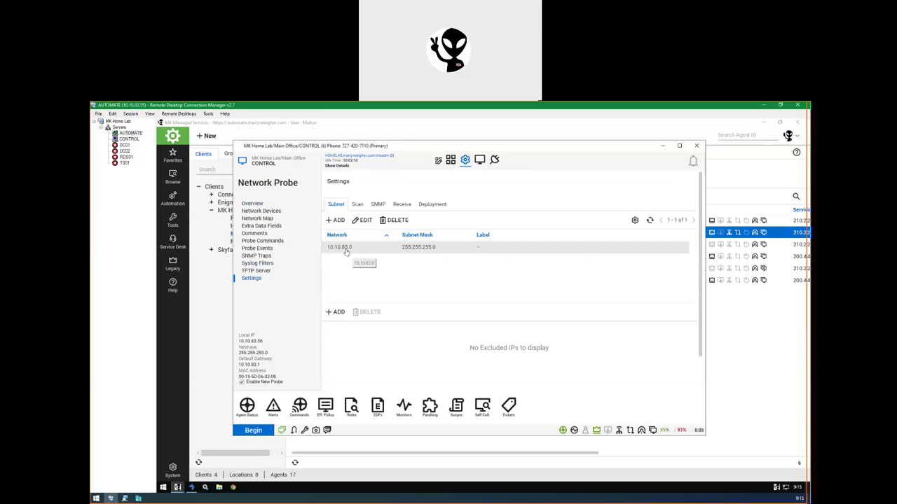
left_click(357, 205)
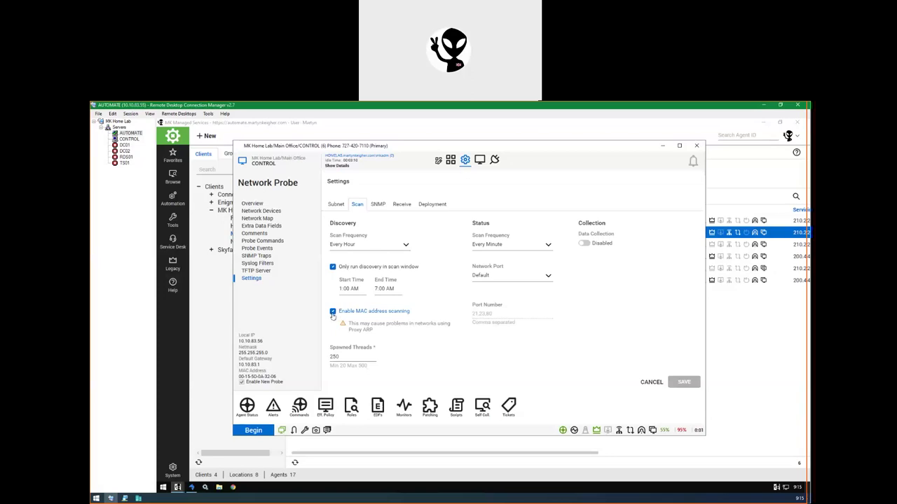
left_click(129, 139)
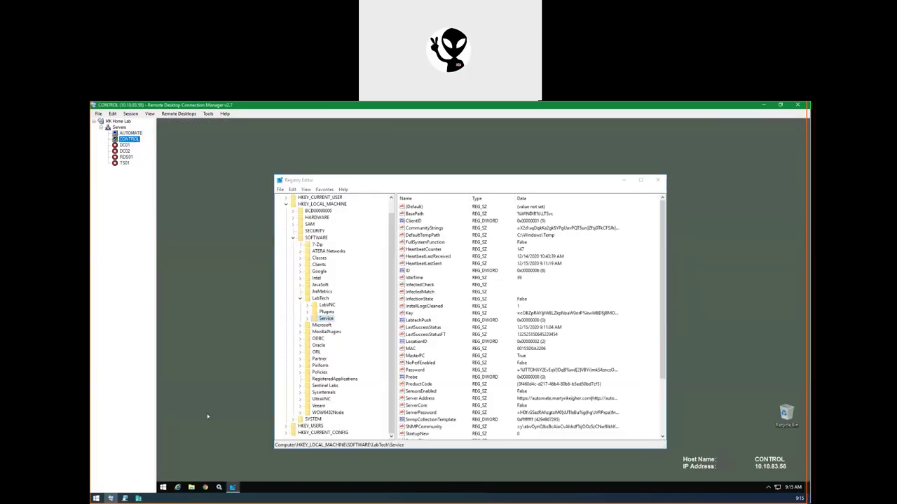
Run arp -a in an administrator Command Prompt to list IP and MAC addresses
left_click(163, 488)
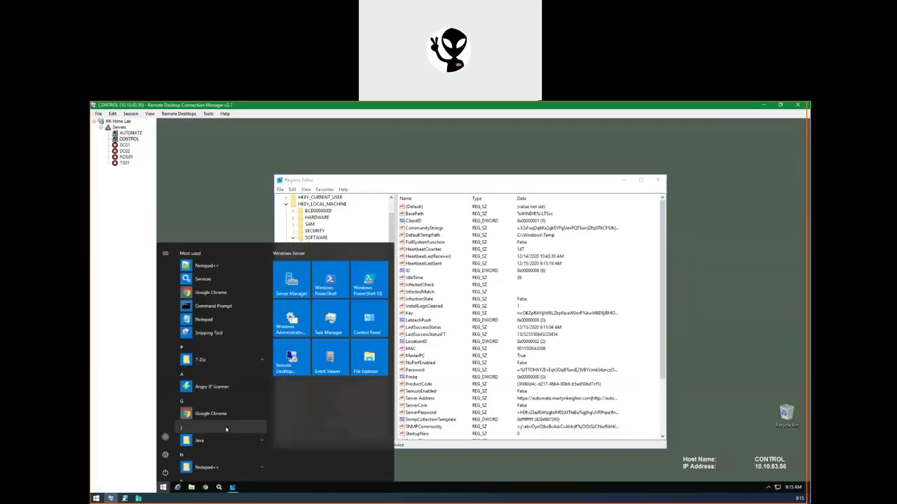
type("cmd")
key("Return")
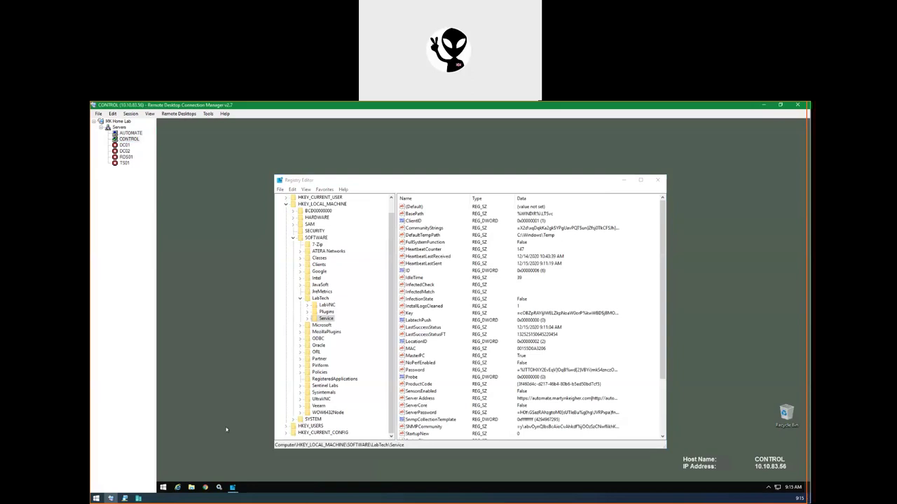
type("arp -a")
key("Return")
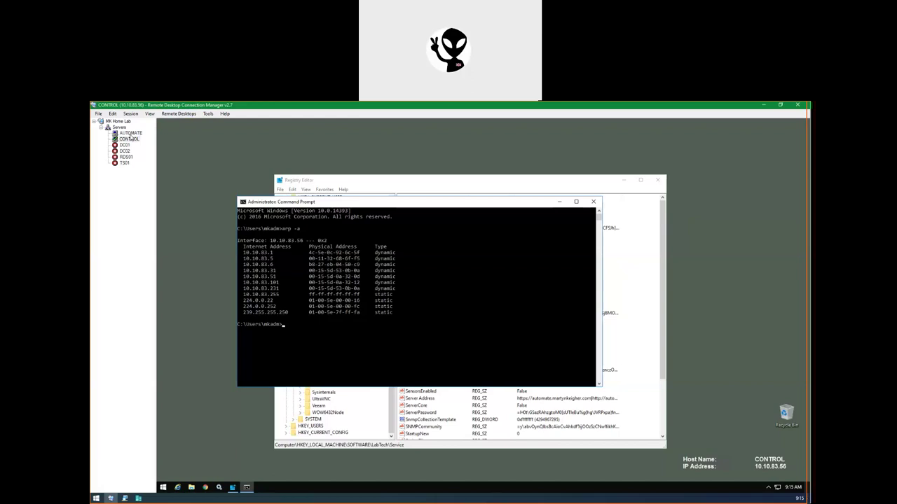
left_click(191, 487)
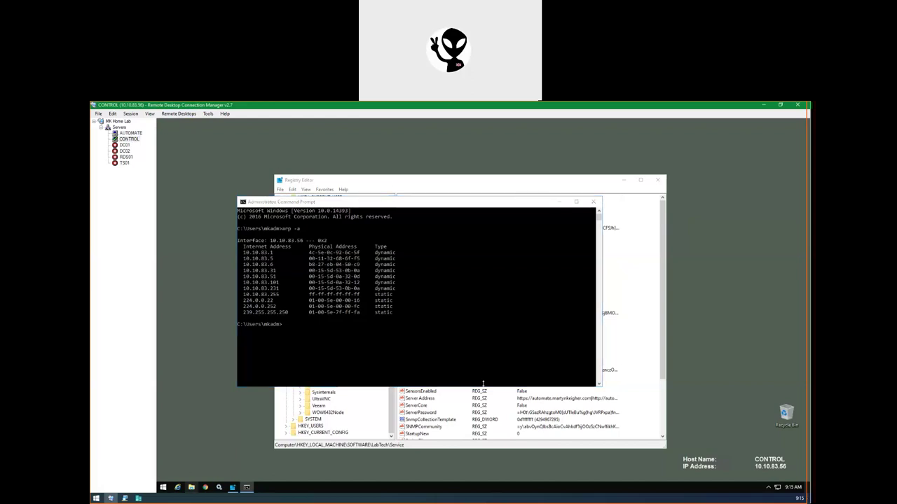
Delete the lt_LTNet log files and LTSVCMonold.txt (six files) from the LTSvc folder
left_click(301, 307)
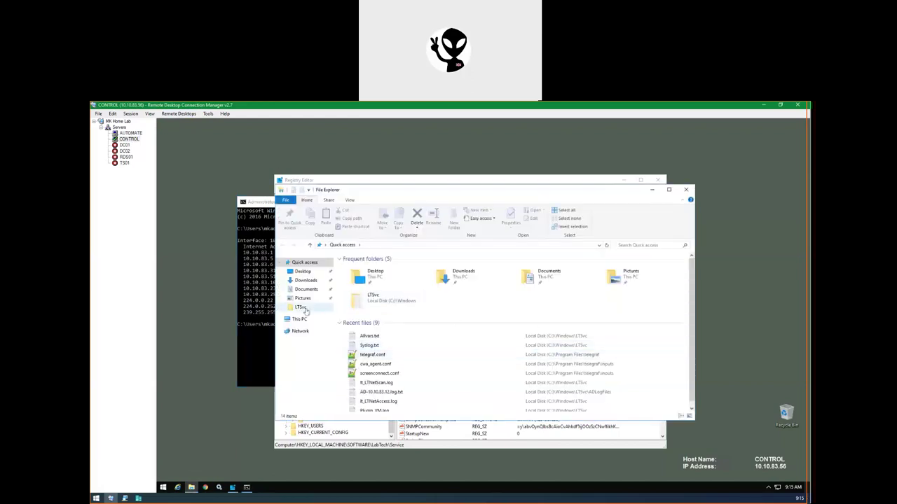
scroll(388, 323, "down", 3)
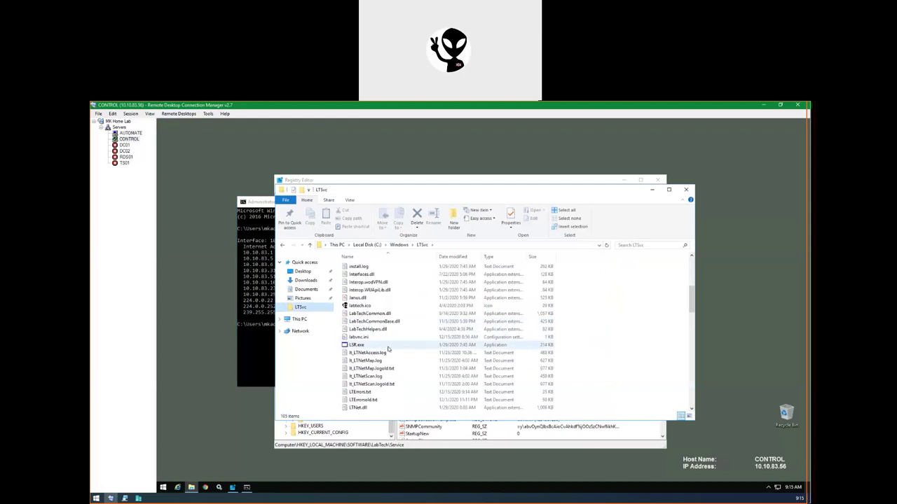
left_click_drag(378, 351, 377, 386)
scroll(377, 385, "down", 9)
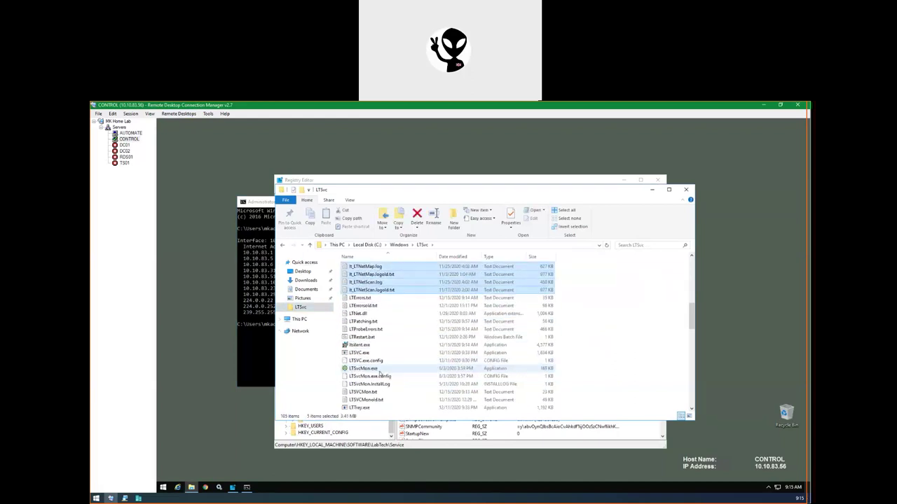
left_click(384, 329, "ctrl")
key("Delete")
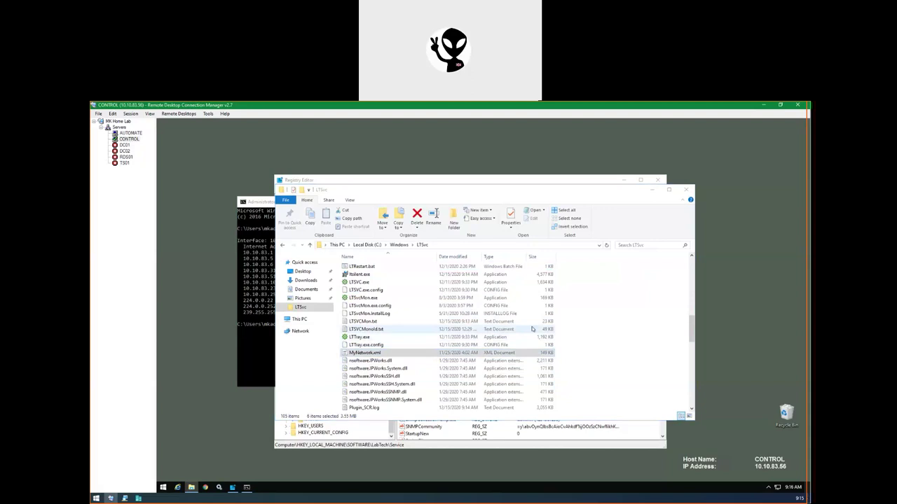
Check the LTSvc listing, then return to the AUTOMATE session's probe scan settings
scroll(369, 286, "up", 4)
scroll(370, 286, "down", 7)
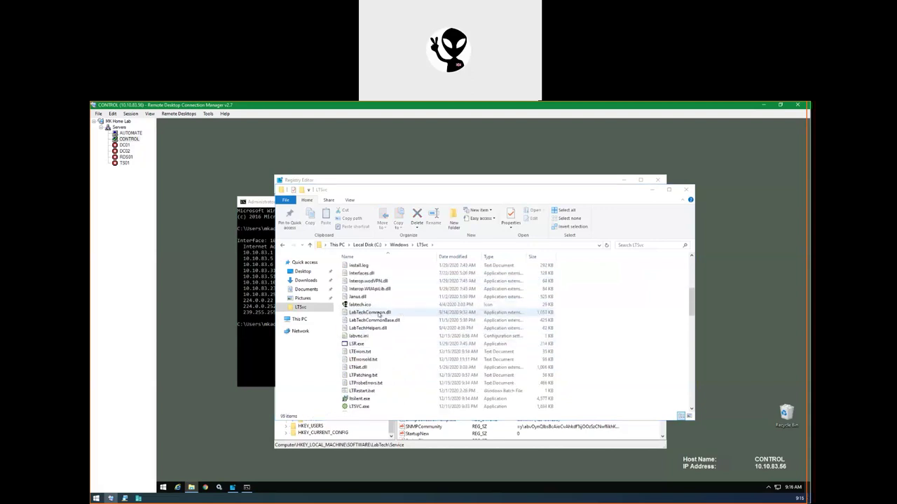
scroll(384, 345, "up", 8)
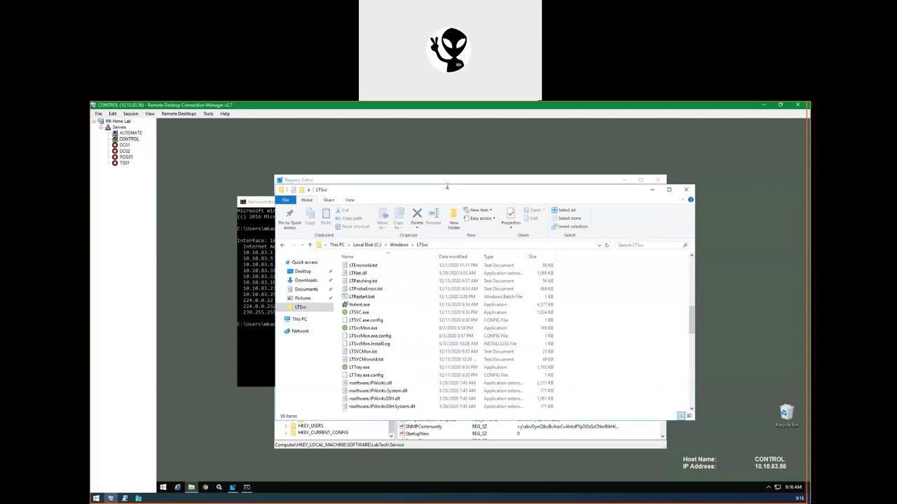
left_click_drag(465, 188, 524, 160)
left_click(133, 134)
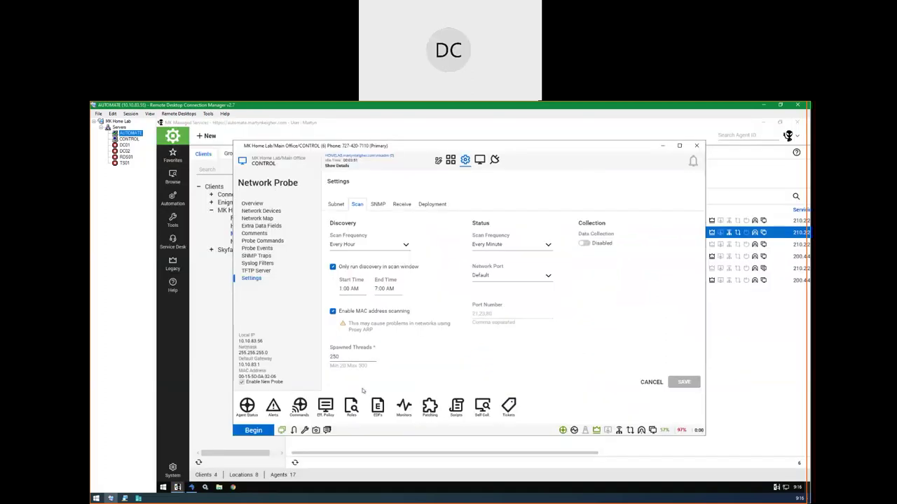
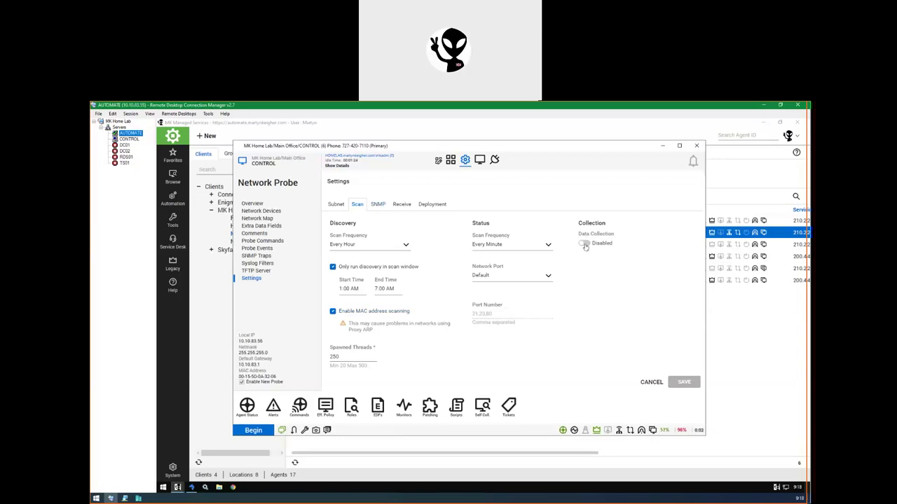
Replace the probe's default 'public' SNMP Get community string with the lab's own string and save it
left_click(377, 204)
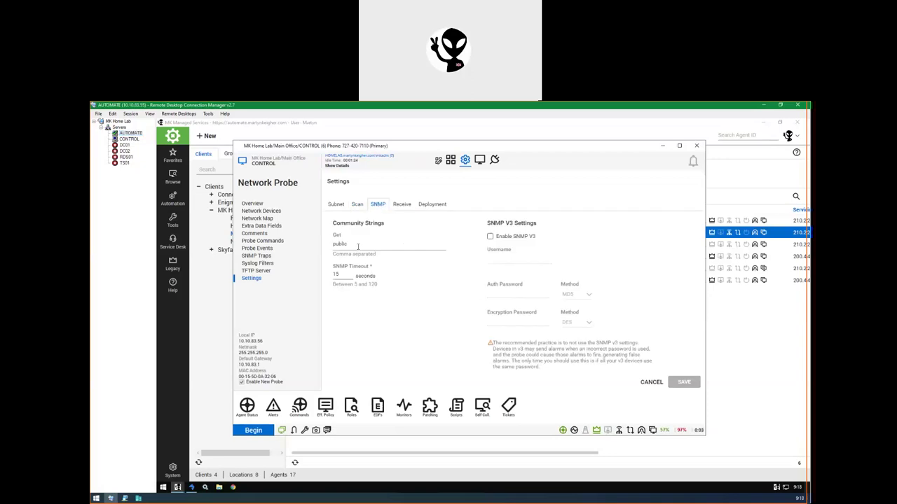
left_click_drag(354, 246, 313, 248)
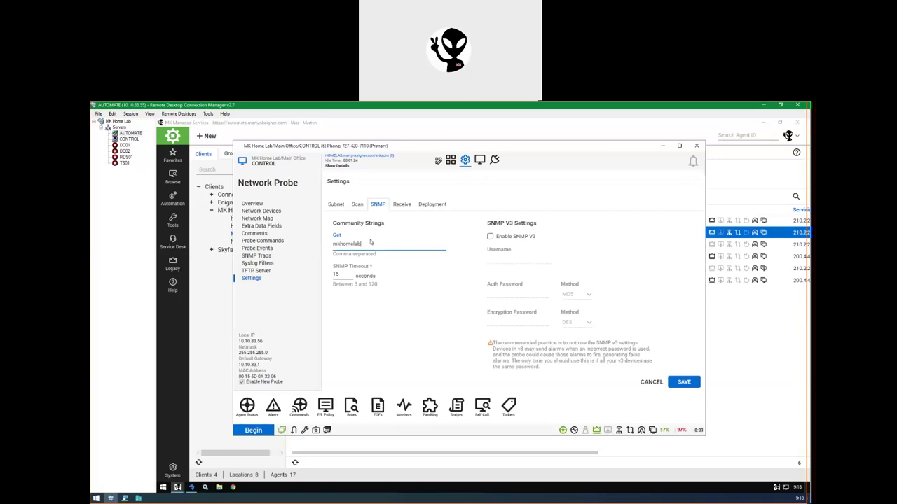
key("Return")
left_click(324, 244)
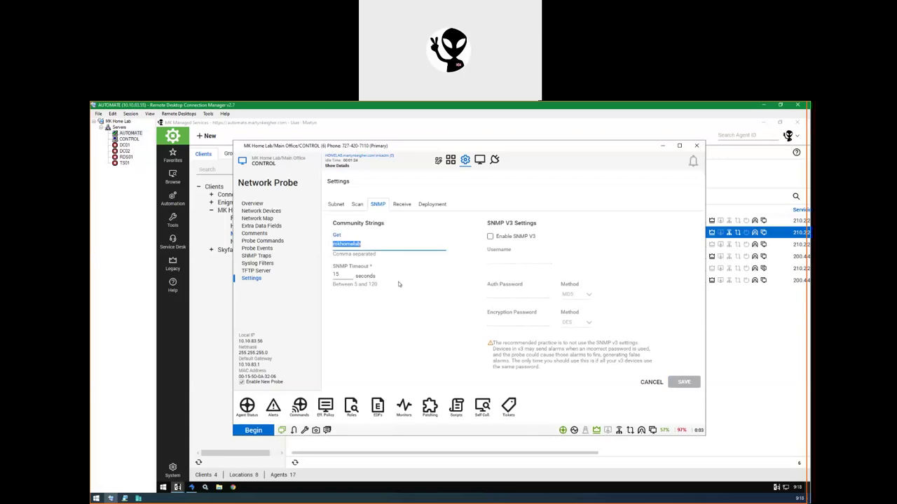
Review the Receive settings showing the SNMP trap server listening on port 162, plus Deployment
left_click(401, 205)
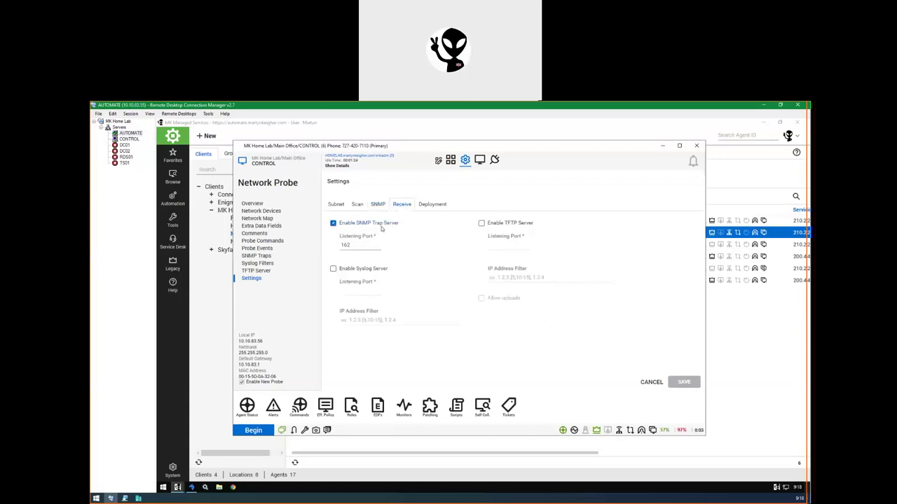
left_click(336, 245)
left_click(432, 218)
left_click(432, 204)
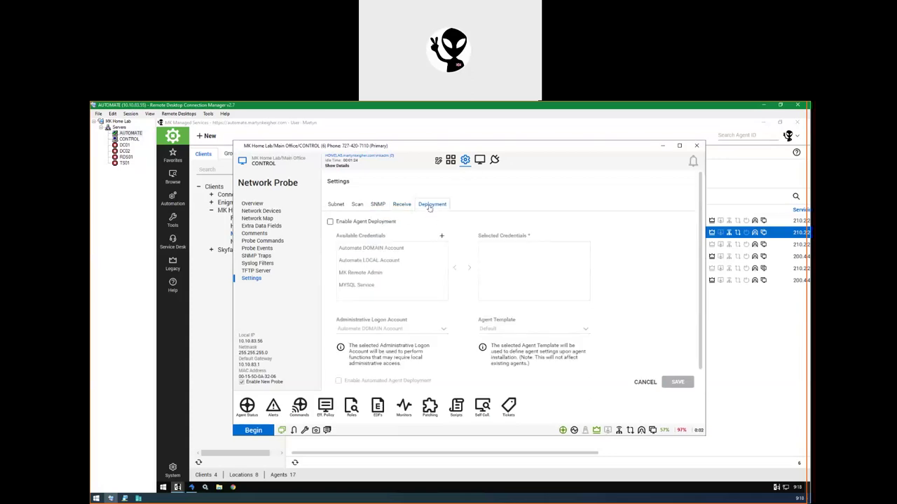
left_click(401, 204)
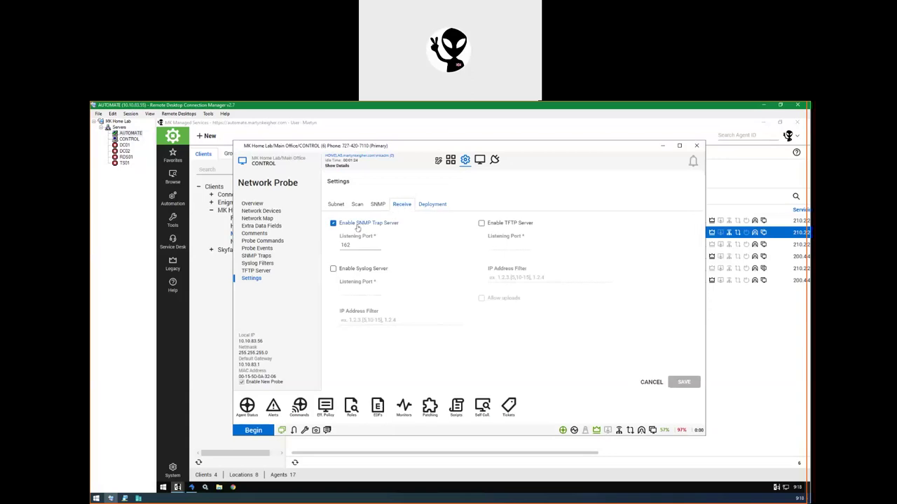
On CONTROL, expand HKLM\SOFTWARE\LabTech\ProbeService in Registry Editor to show its subkeys
left_click(132, 139)
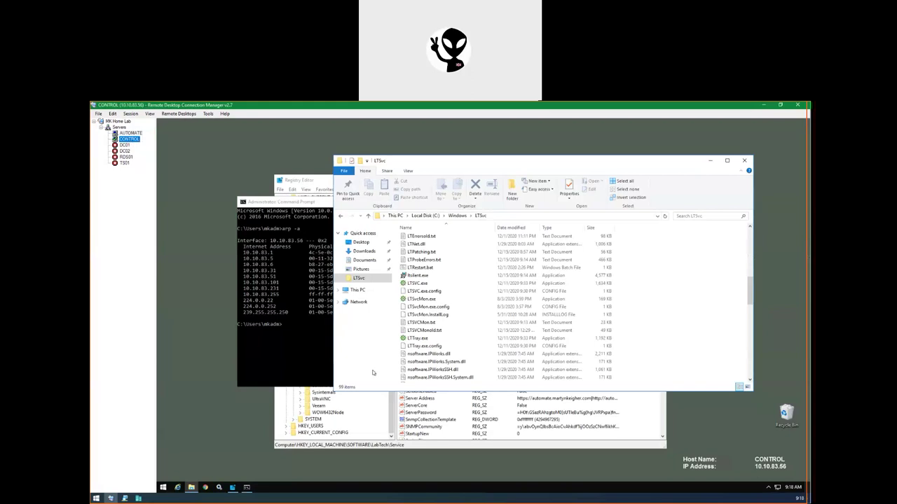
left_click(312, 177)
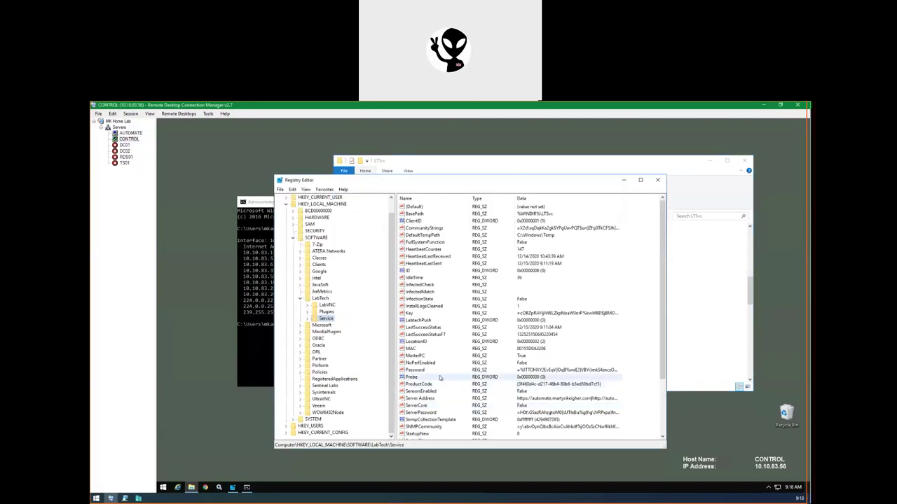
left_click(439, 378)
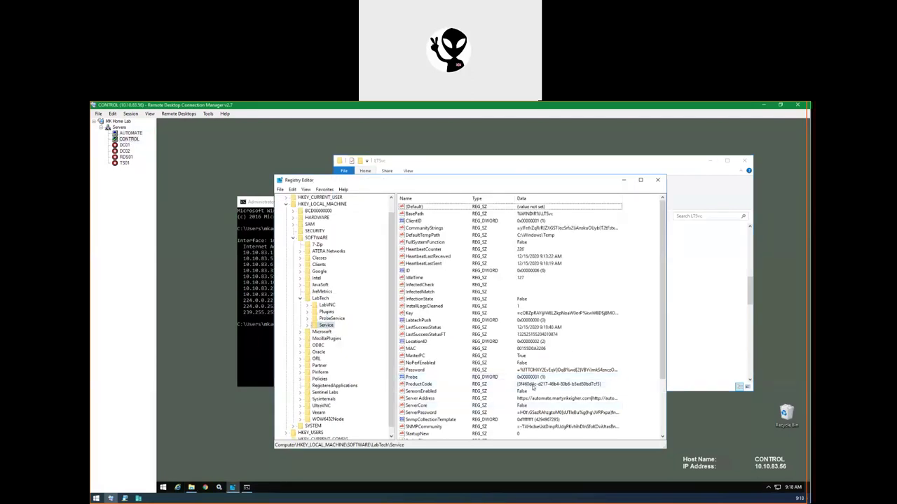
left_click(329, 319)
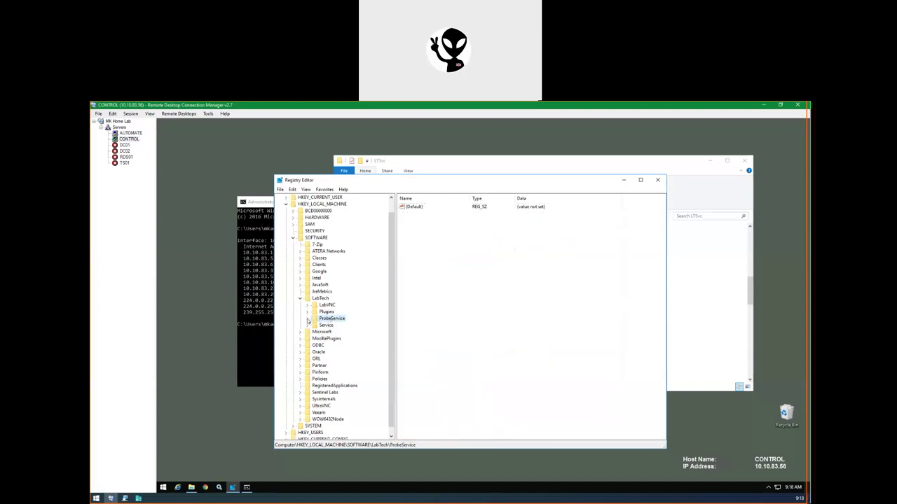
left_click(306, 320)
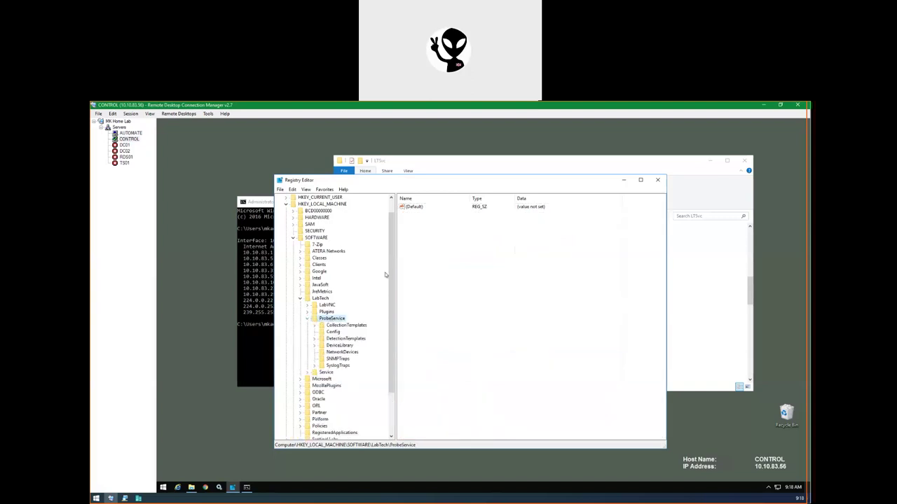
left_click_drag(391, 267, 391, 294)
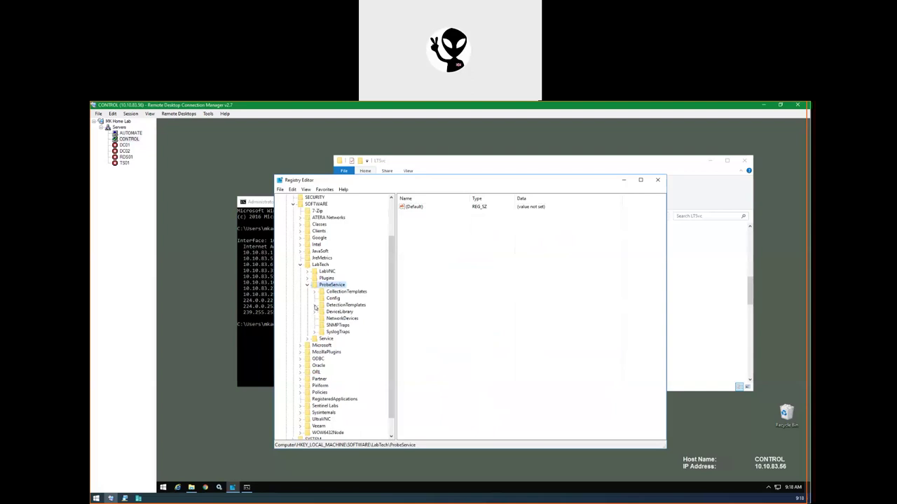
Browse the DeviceLibrary, DetectionTemplates and CollectionTemplates subkeys
left_click(330, 318)
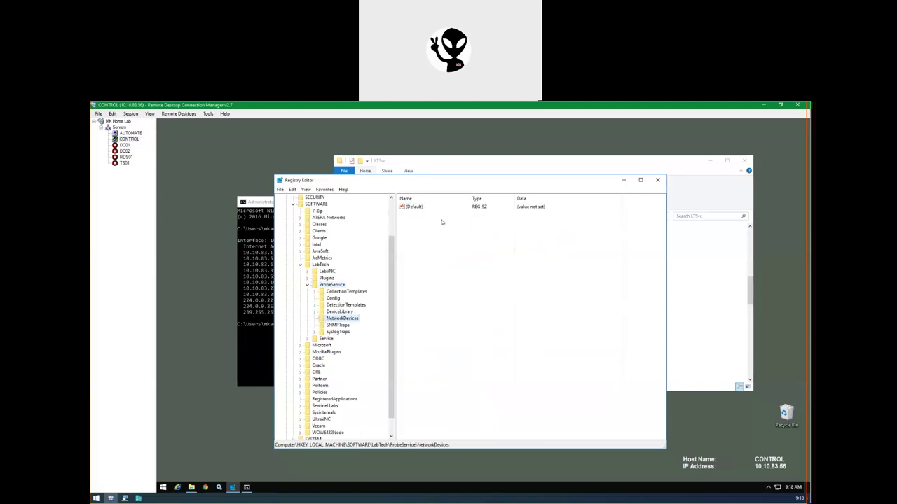
left_click(315, 311)
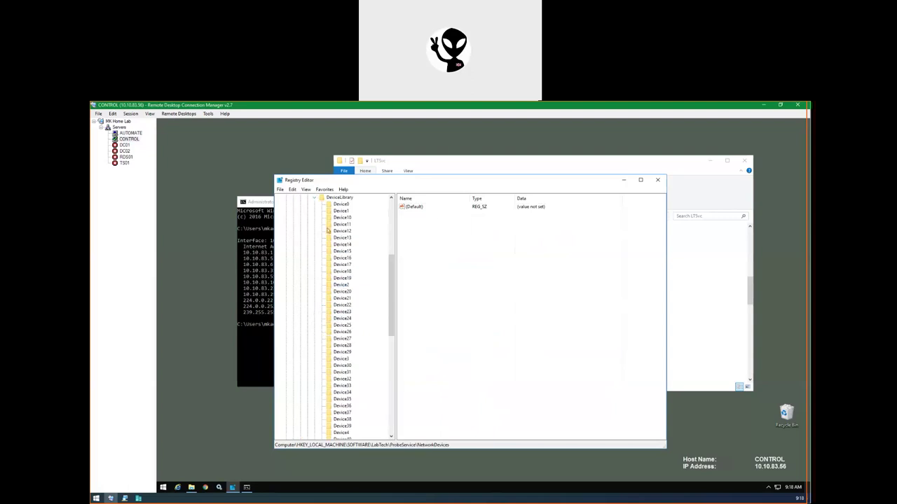
left_click(316, 198)
left_click(328, 286)
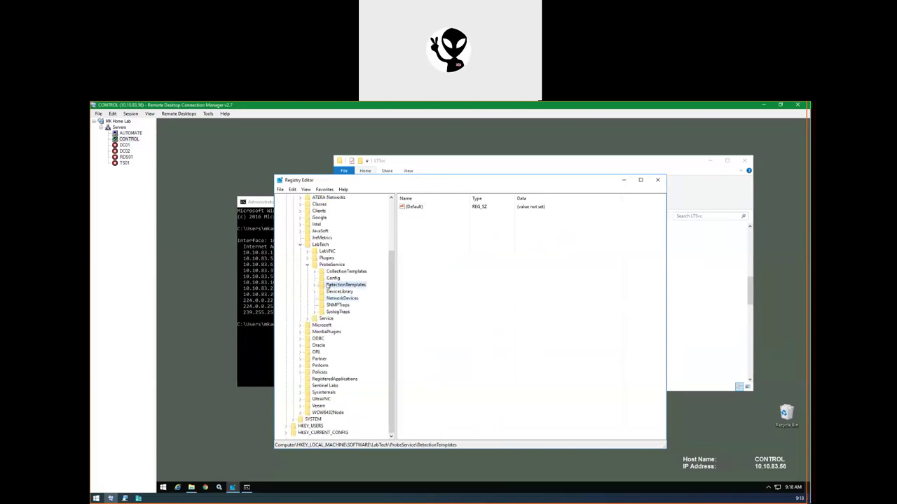
left_click(334, 273)
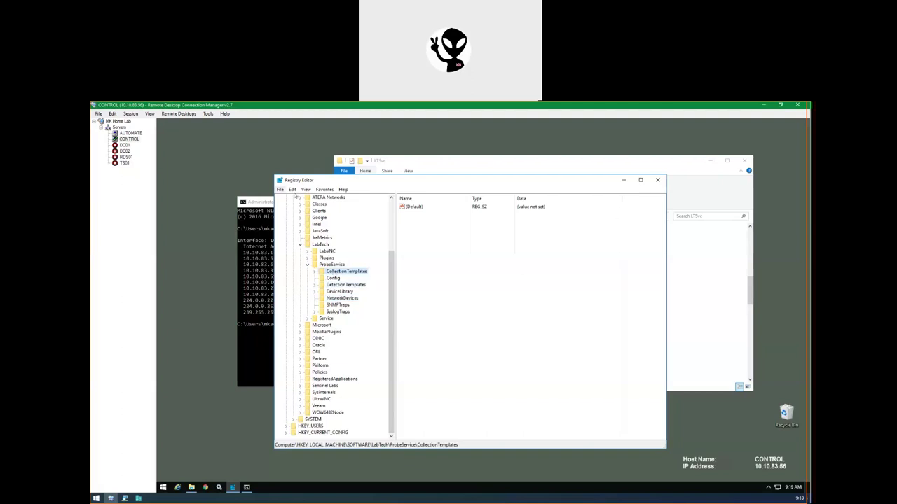
left_click_drag(330, 183, 435, 204)
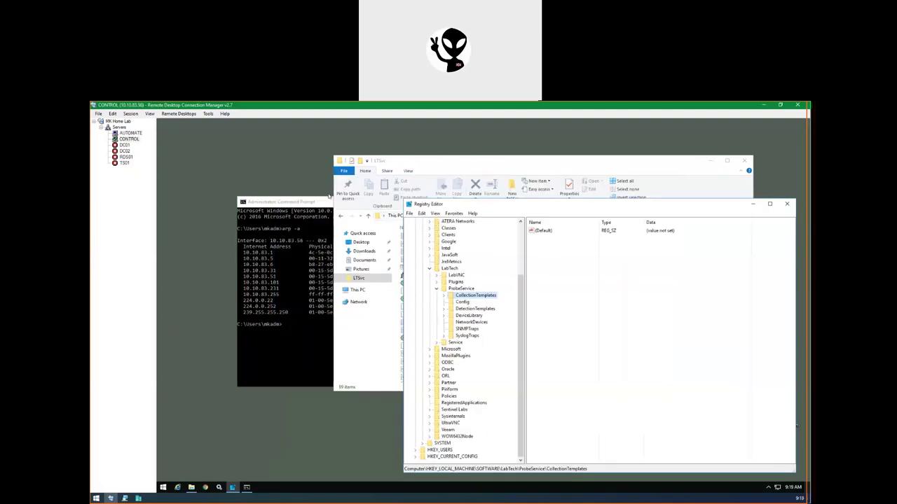
Run netstat -anb in the CONTROL server's Command Prompt
left_click(311, 202)
left_click(319, 339)
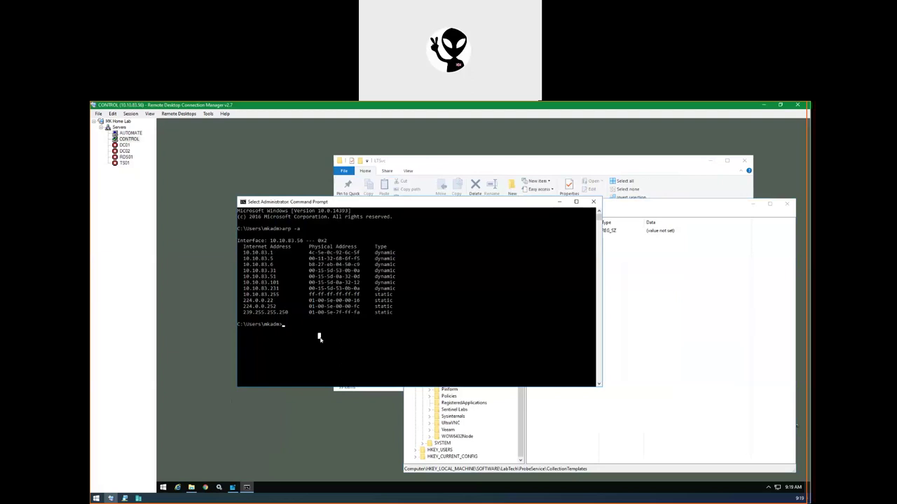
type("a")
type("etstat -anb")
key("Return")
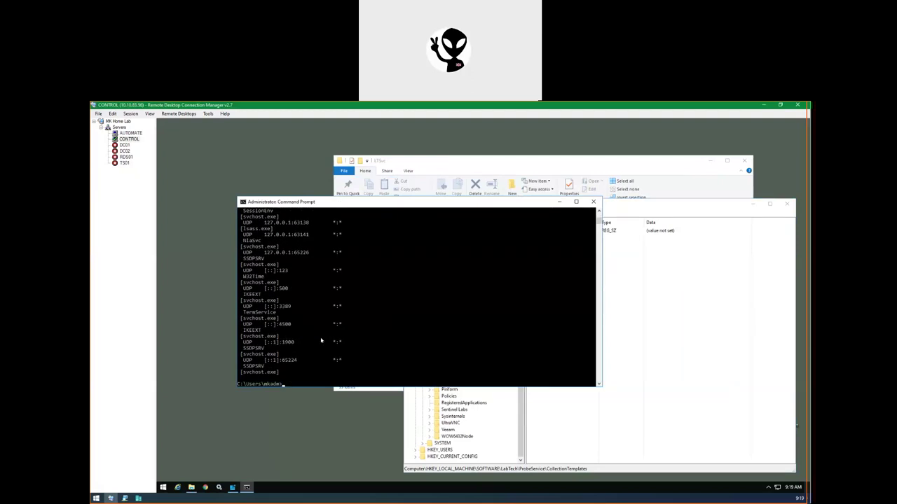
Scroll through the netstat output down to the UDP 0.0.0.0:162 listener entry
scroll(343, 334, "up", 10)
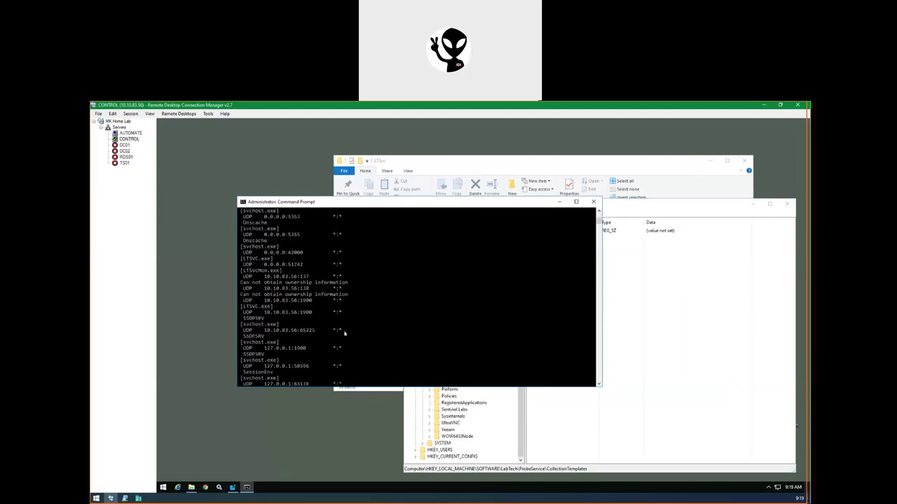
scroll(343, 334, "down", 3)
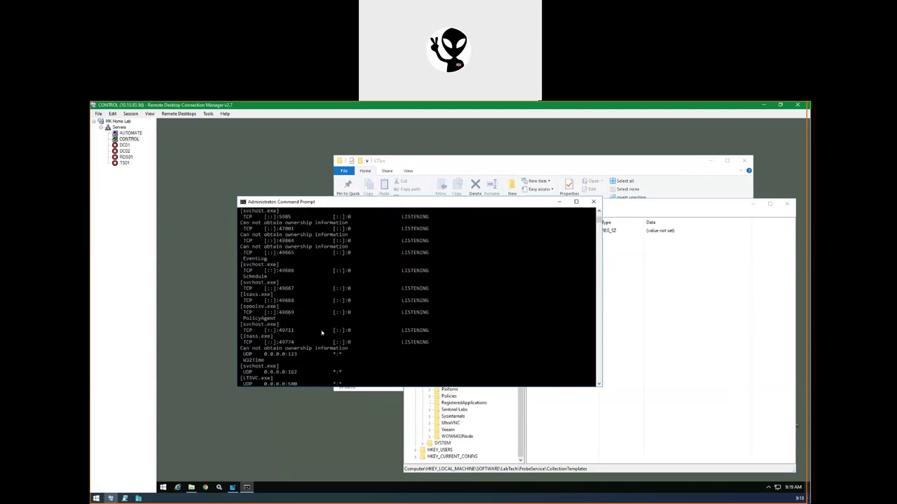
left_click(130, 132)
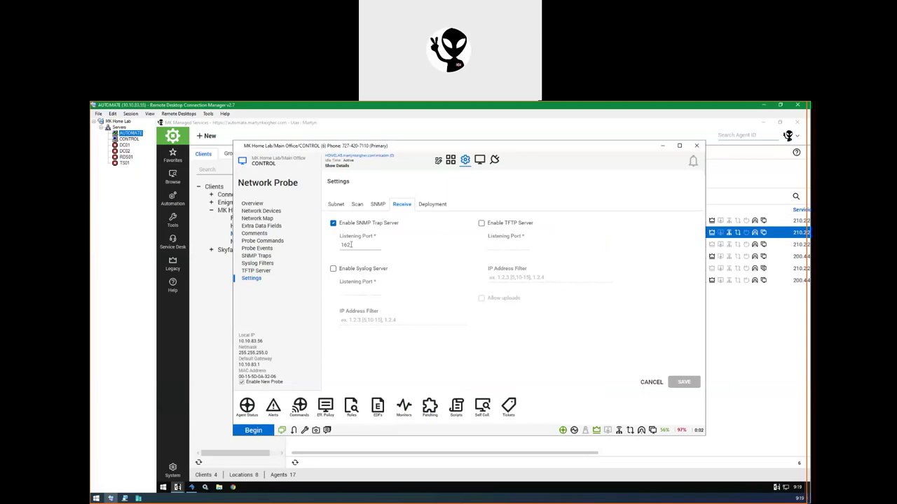
left_click(133, 140)
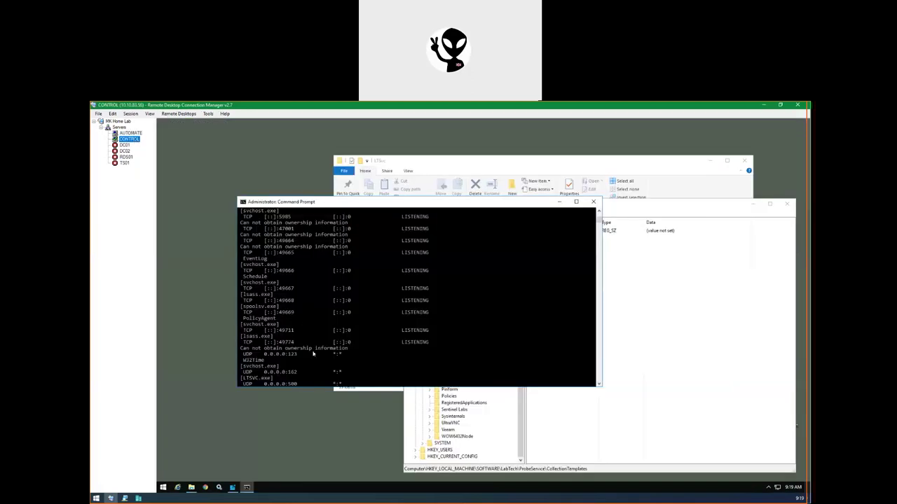
scroll(312, 348, "up", 15)
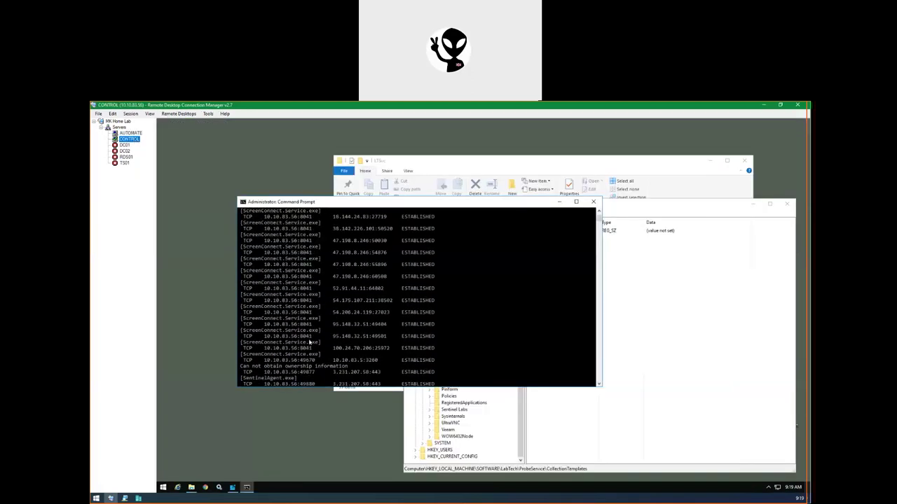
scroll(311, 336, "up", 8)
scroll(308, 334, "down", 4)
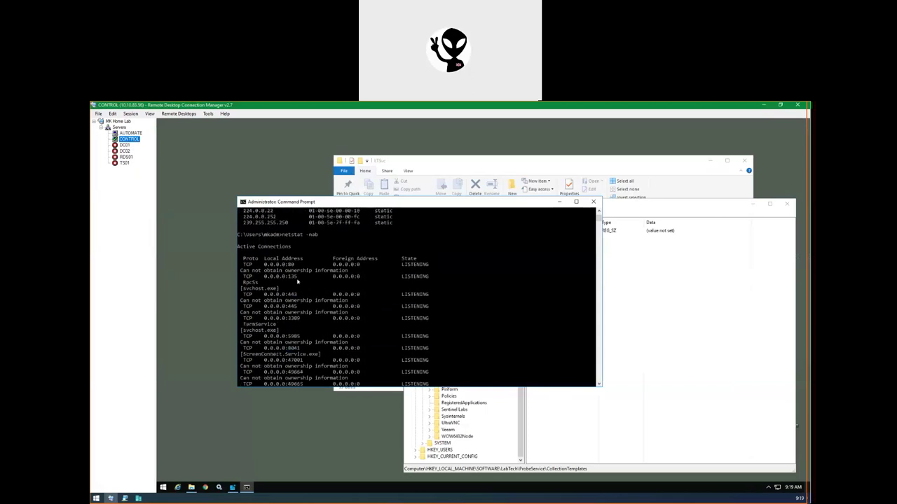
scroll(301, 273, "down", 12)
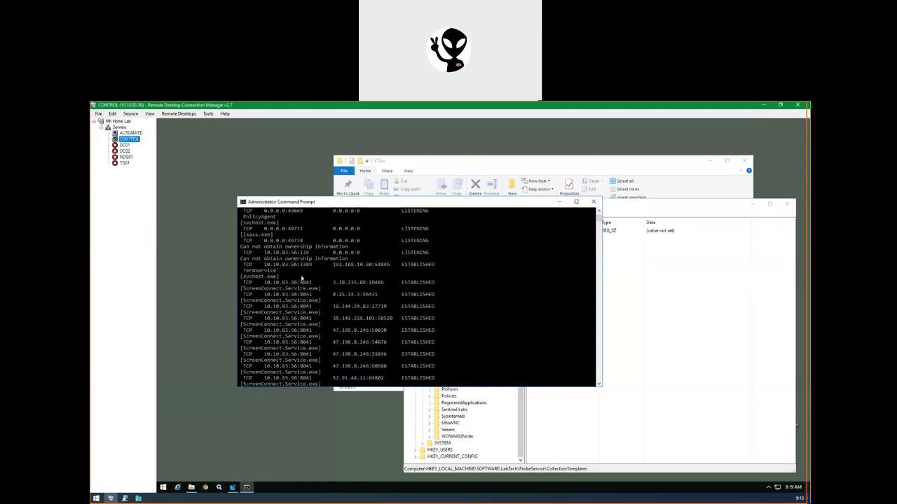
scroll(316, 286, "down", 12)
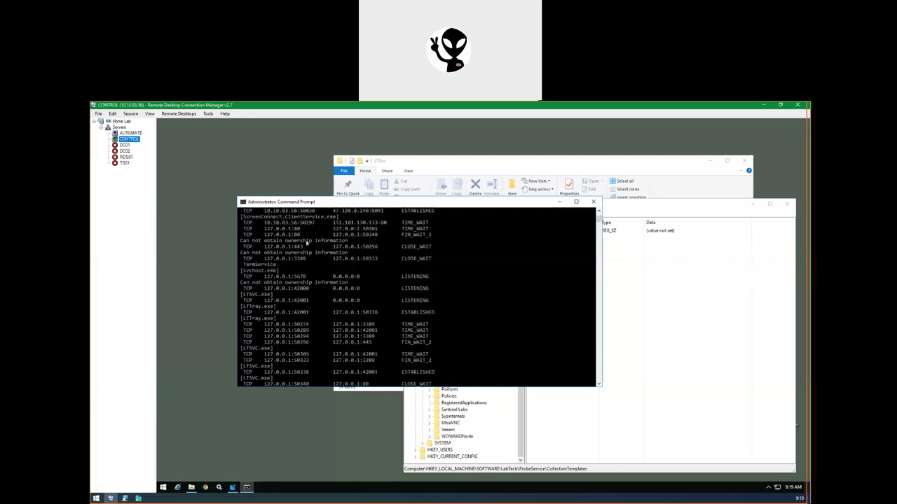
scroll(310, 259, "down", 10)
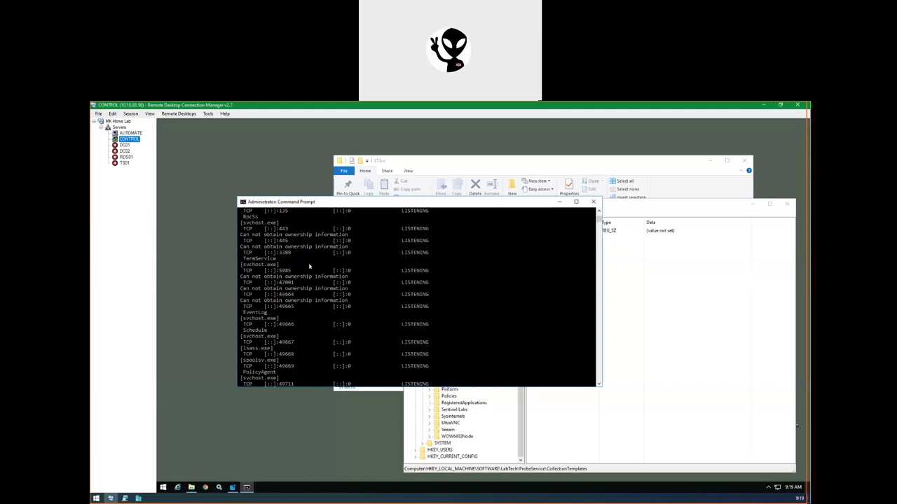
scroll(296, 257, "down", 4)
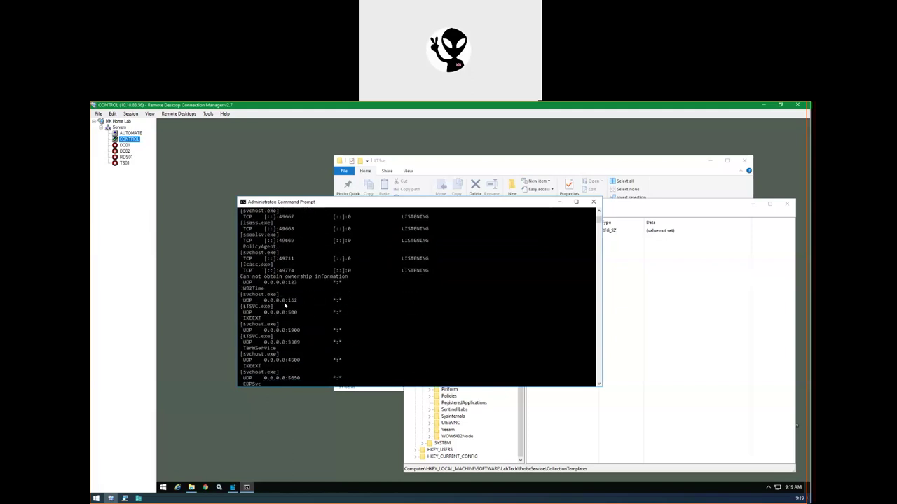
Highlight the UDP 0.0.0.0:162 entry and its owning process [LTSVC.exe] in the netstat output
left_click(245, 302)
left_click_drag(240, 307, 274, 309)
left_click(274, 309)
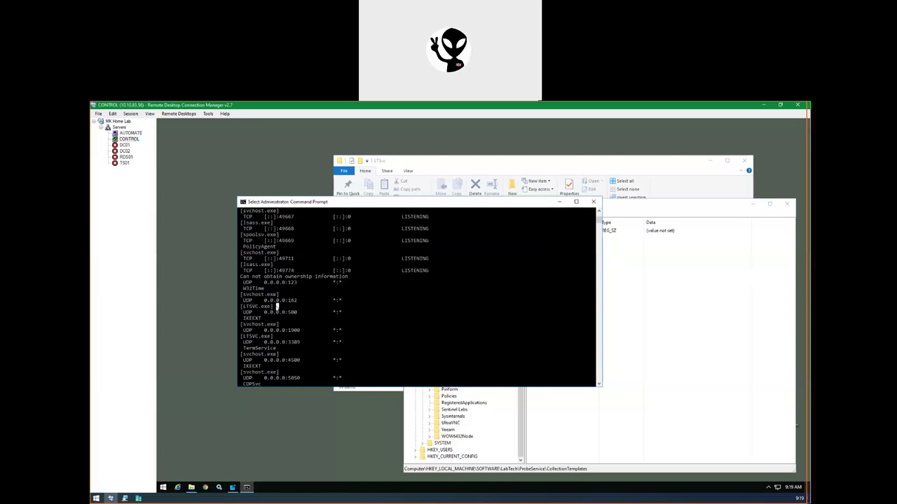
left_click_drag(274, 306, 244, 302)
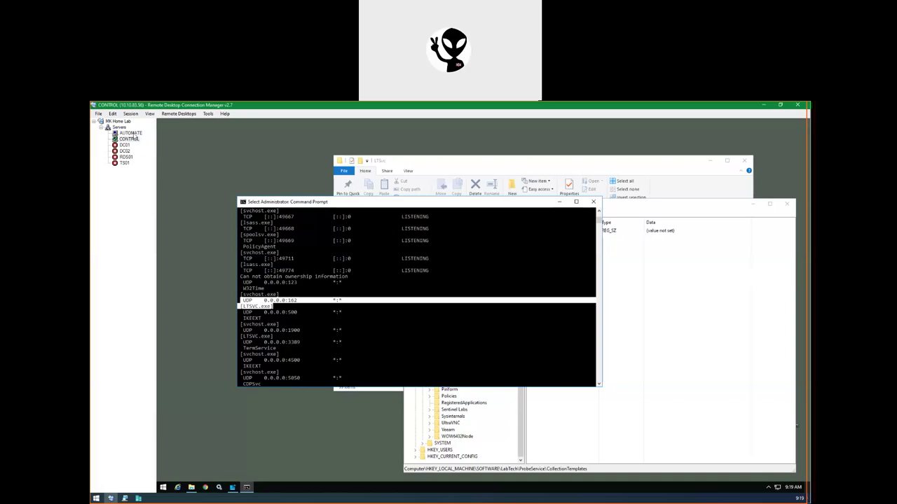
left_click_drag(425, 206, 382, 234)
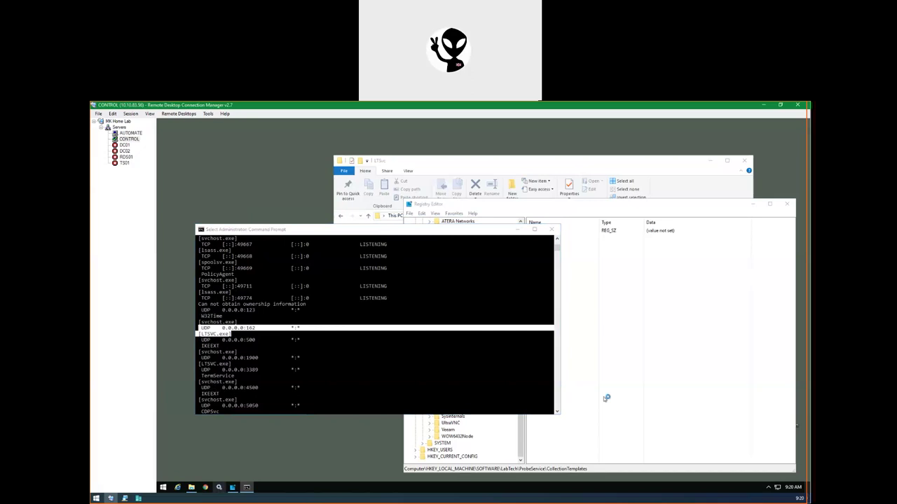
Compare the Auvik Agent and Auvik Watchdog service details, confirming both are disabled
left_click(590, 226)
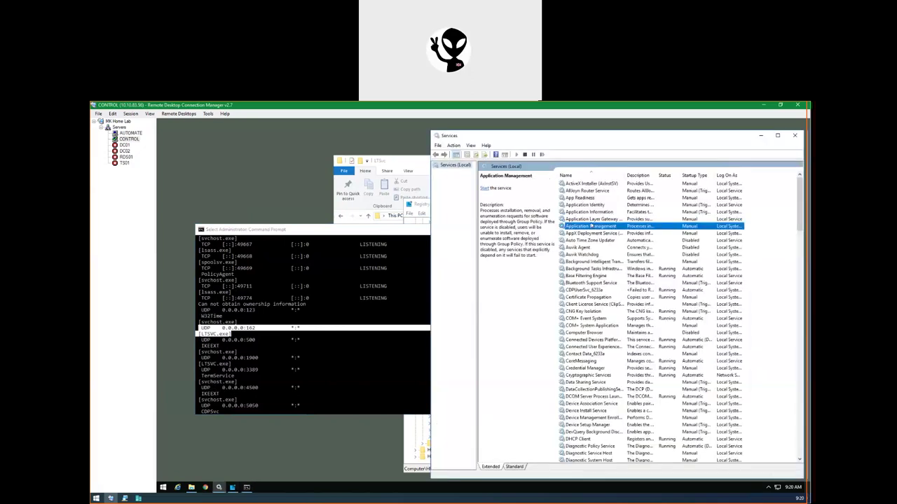
left_click(591, 248)
left_click(597, 255)
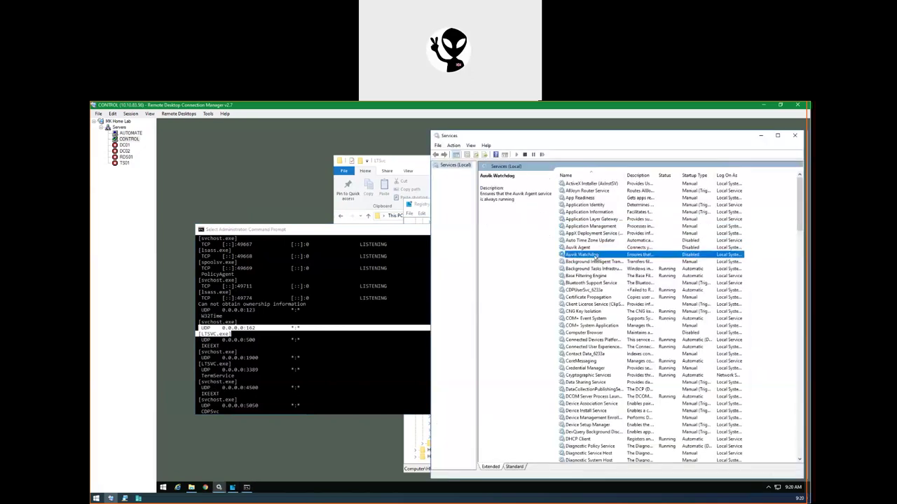
left_click(592, 249)
left_click(588, 255)
Select and copy the UDP 0.0.0.0:162 line from the CONTROL server's netstat output
left_click(129, 133)
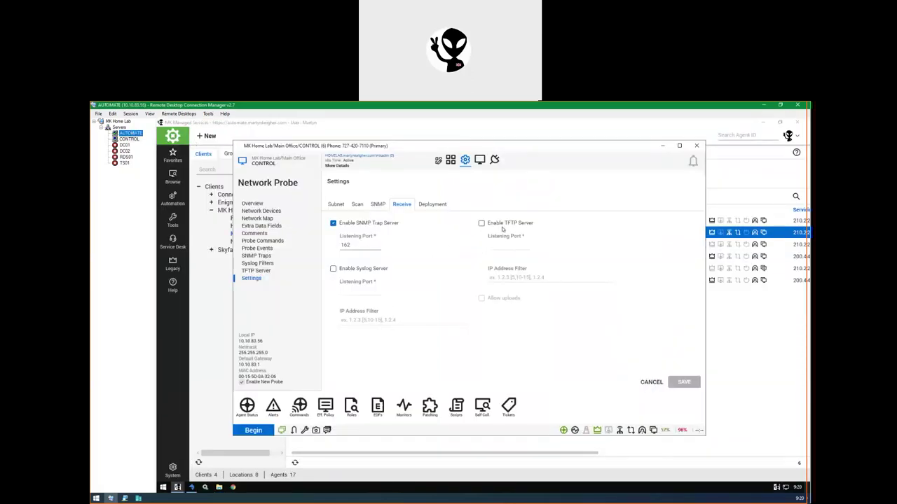
left_click(130, 139)
left_click(217, 334)
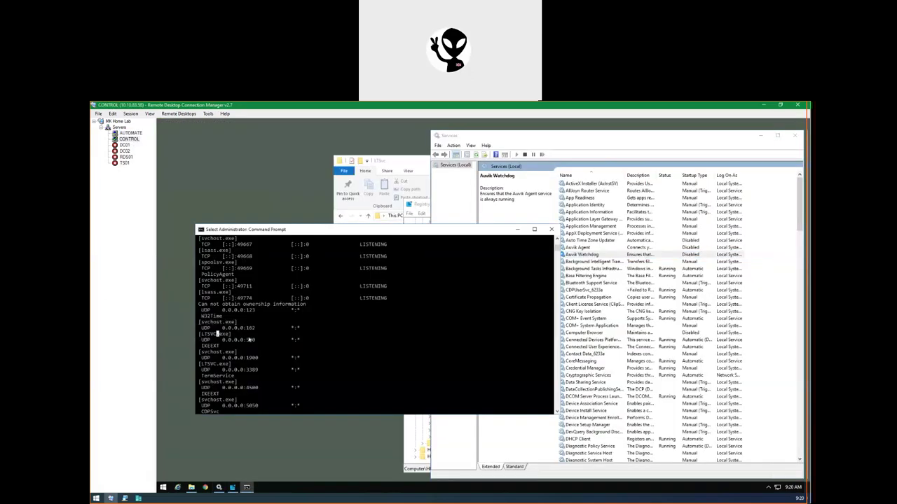
left_click_drag(197, 327, 237, 335)
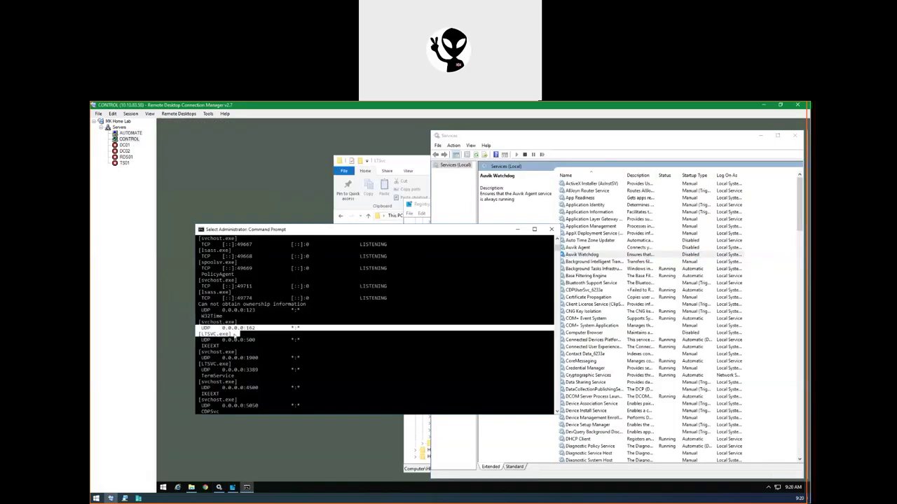
right_click(236, 336)
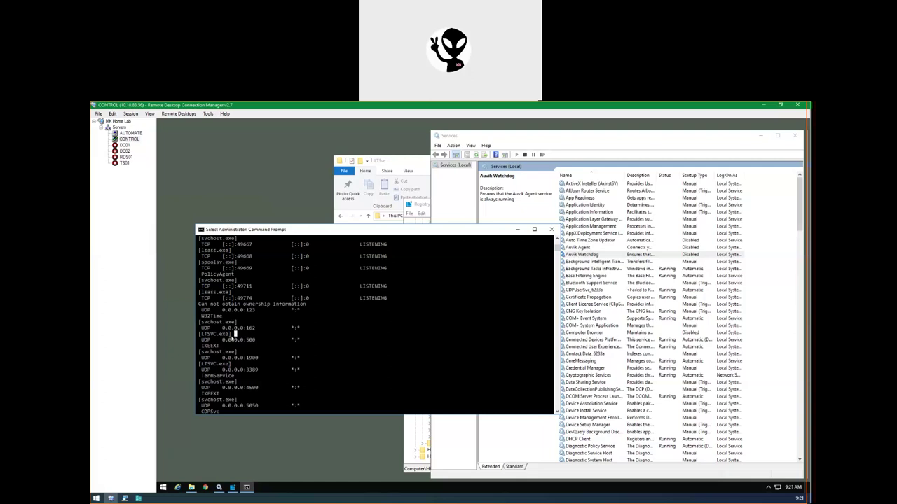
mouse_move(255, 328)
left_mouse_down()
mouse_move(233, 338)
mouse_move(197, 334)
left_mouse_up()
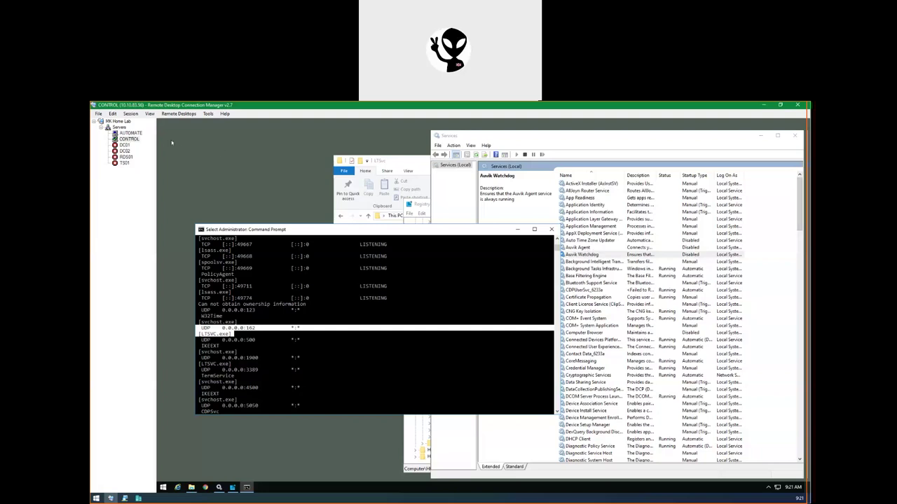
Confirm the AUTOMATE probe's SNMP Trap Listening Port is set to 162
left_click_drag(314, 231, 306, 232)
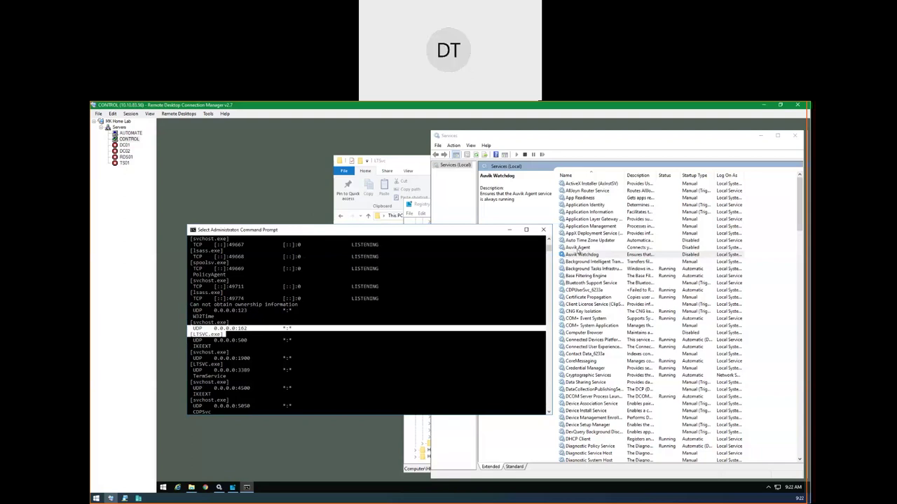
left_click(131, 133)
left_click(357, 246)
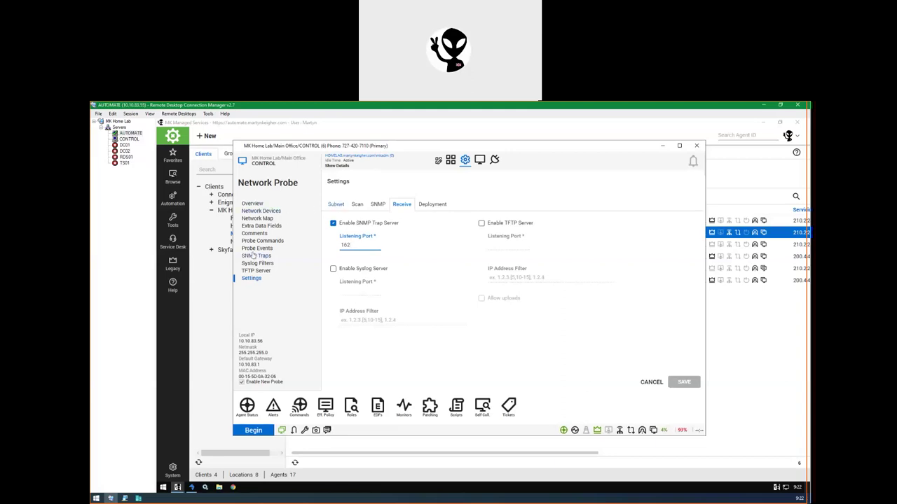
Browse the probe's Network Devices, SNMP Traps, Syslog and TFTP Server pages
left_click(255, 210)
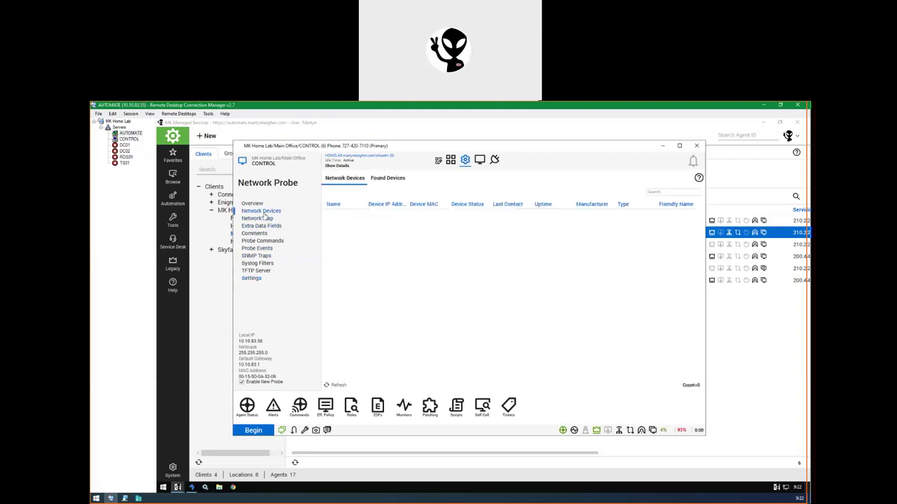
left_click(254, 257)
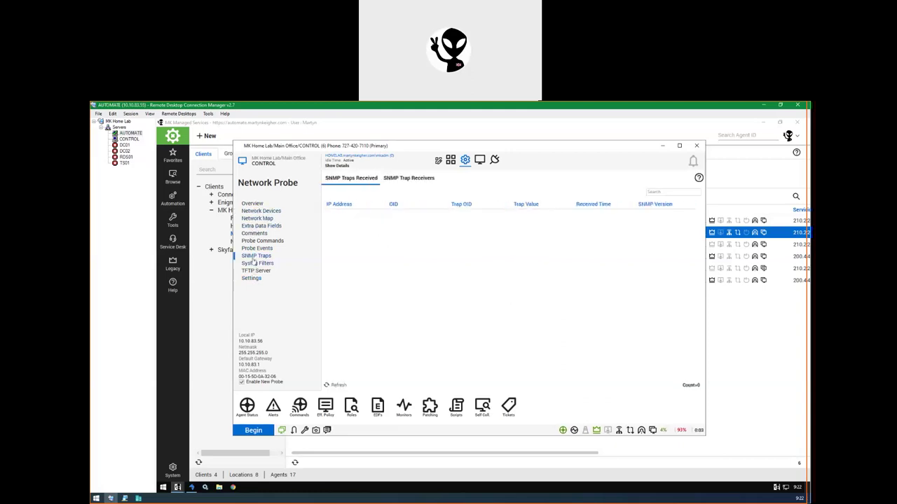
left_click(254, 264)
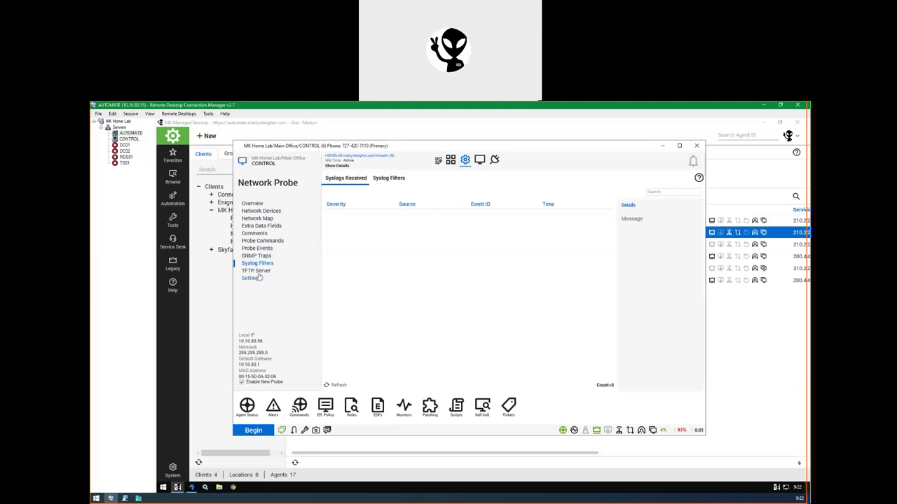
left_click(257, 270)
left_click(257, 256)
left_click(258, 263)
Inspect the MikroTik and NetScaler syslog filters and received messages, then view the probe overview
left_click(388, 179)
left_click(351, 224)
left_click(350, 218)
left_click(342, 178)
left_click(251, 279)
left_click(252, 203)
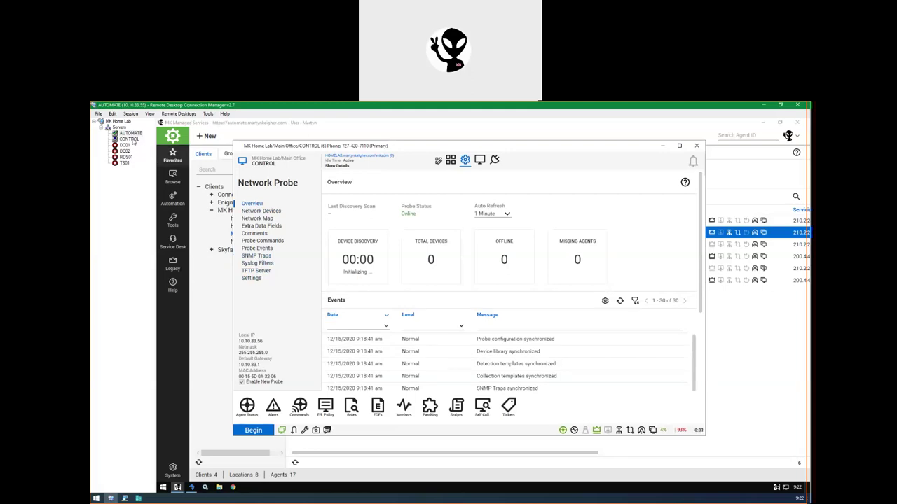
left_click(130, 139)
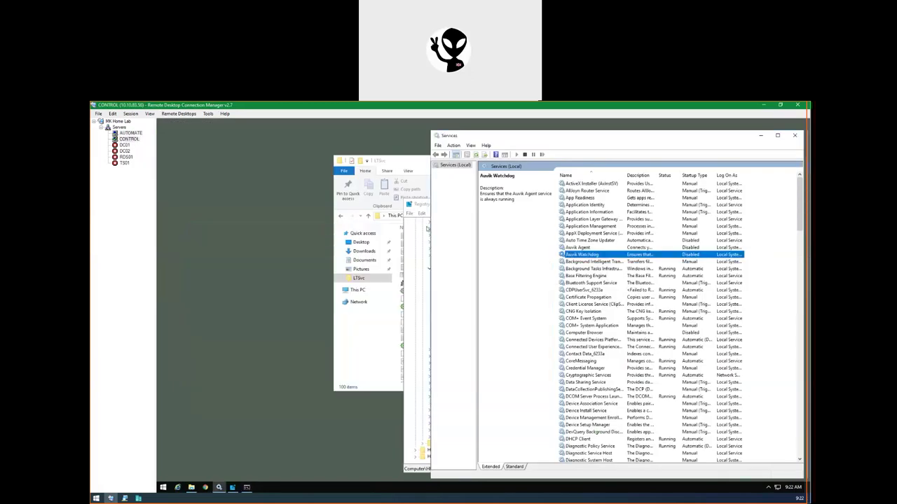
Launch Windows PowerShell as administrator and widen its window
left_click(162, 487)
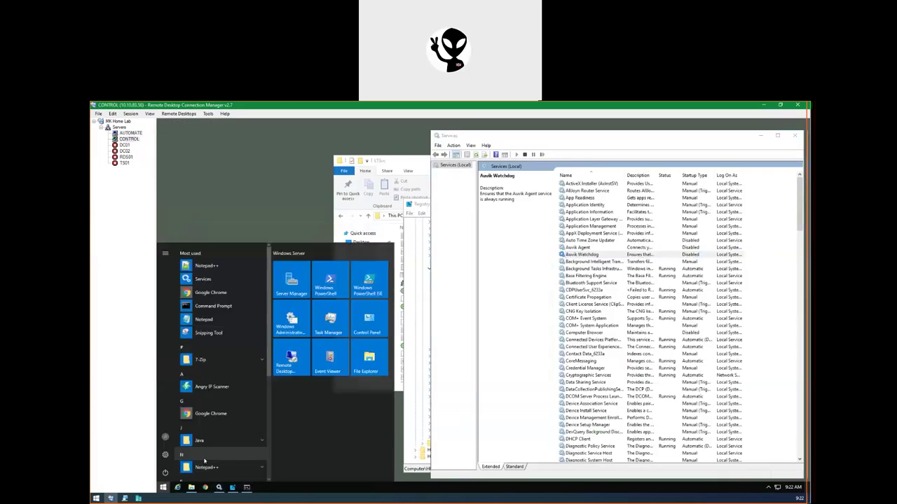
left_click(398, 162)
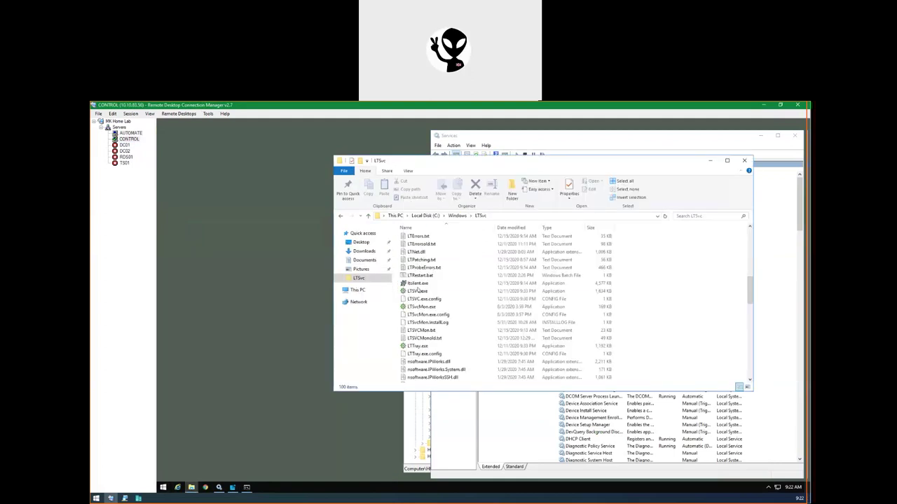
scroll(437, 285, "up", 2)
left_click(220, 386)
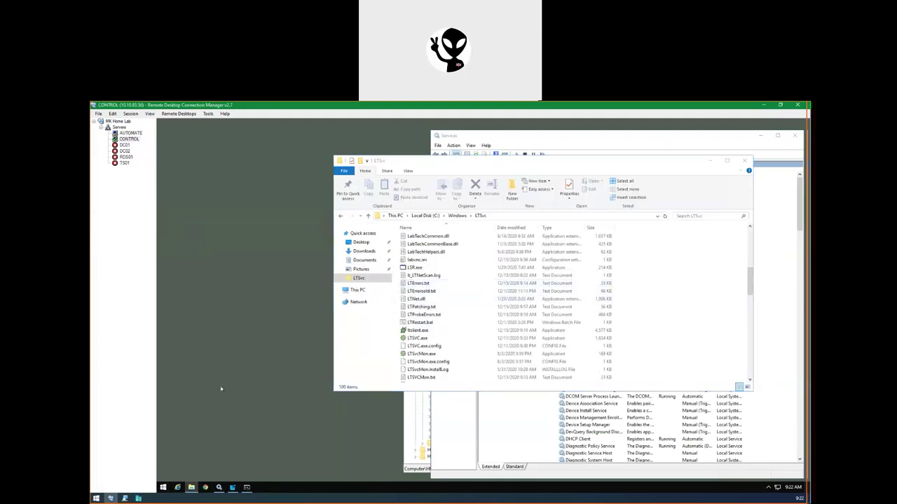
left_click(163, 487)
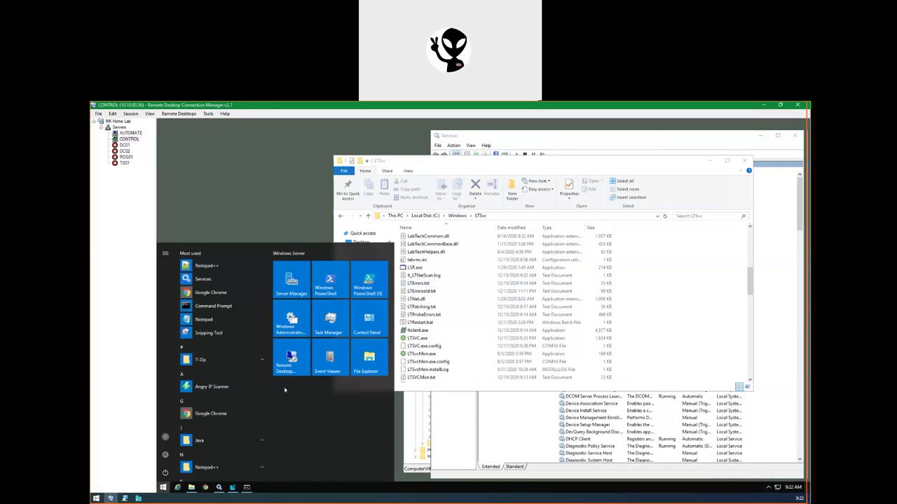
type("Windows PowerShell")
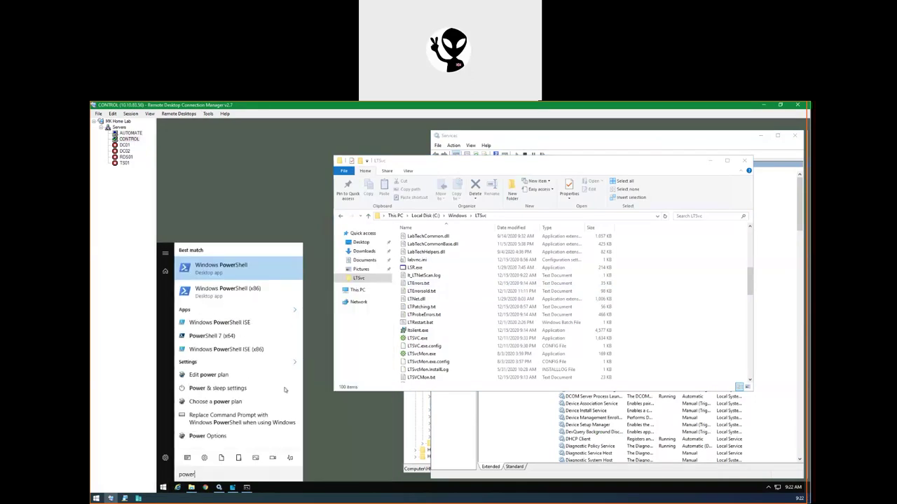
key("ctrl+shift+Return")
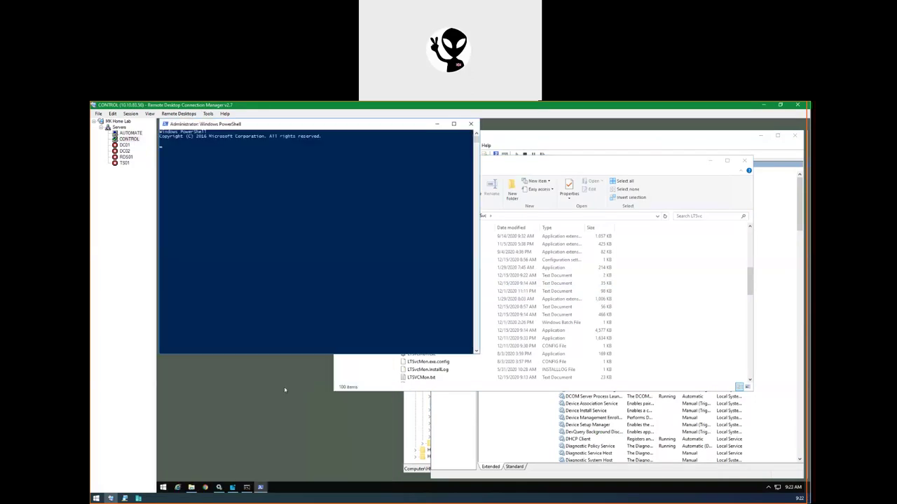
left_click_drag(475, 148, 787, 150)
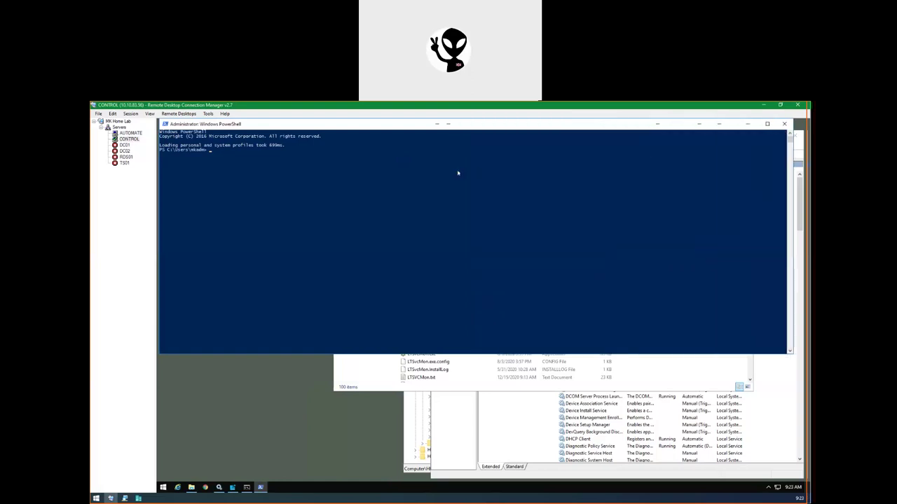
Stream the live log with gc C:\windows\LTSvc\lt_LTNetScan.log -wait
type("c:\\lt")
key("BackSpace")
key("BackSpace")
key("BackSpace")
type("windows\\LTSvc\\lt_")
key("Tab")
type("-wai")
key("Return")
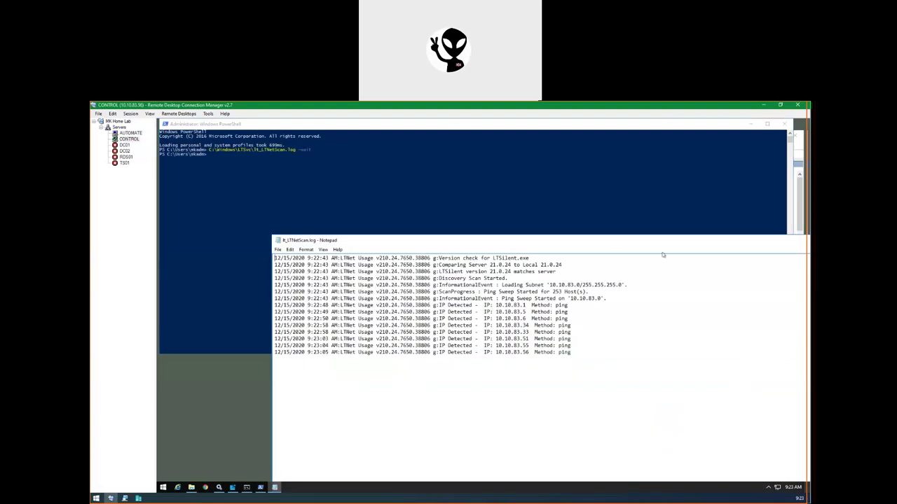
left_click_drag(662, 242, 522, 187)
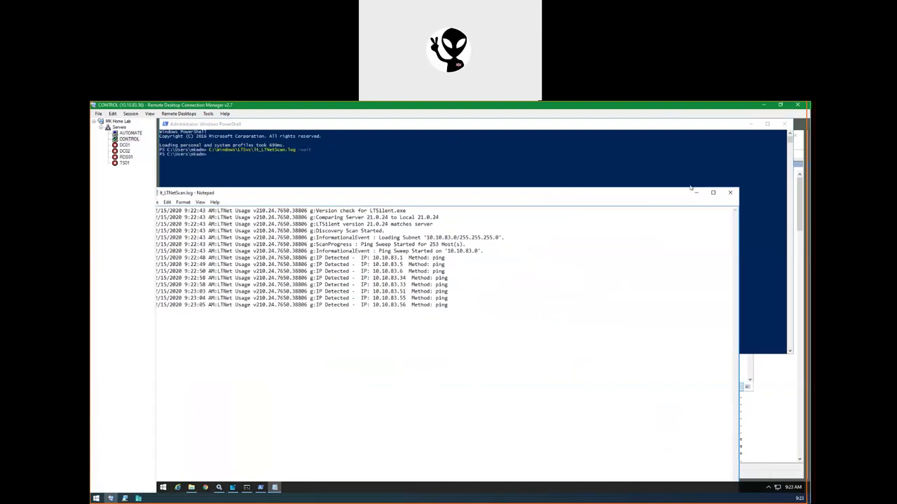
left_click(730, 192)
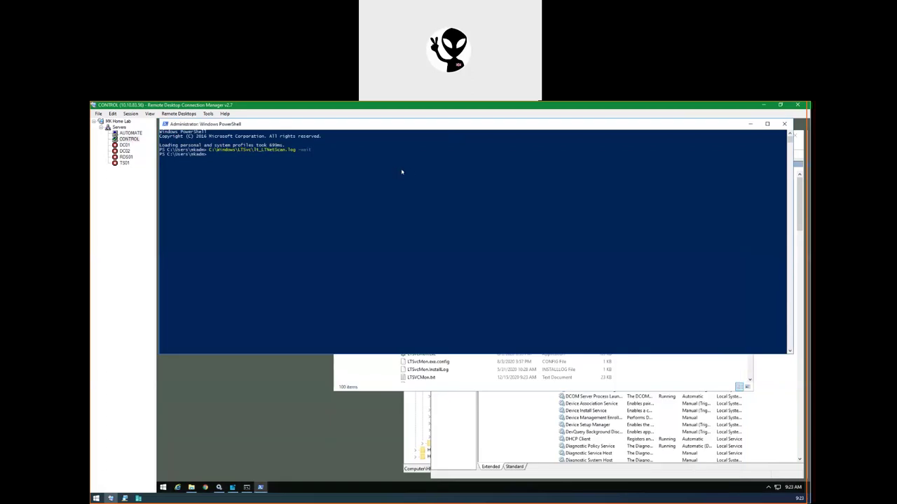
key("Up")
key("Home")
type("gc")
key("Return")
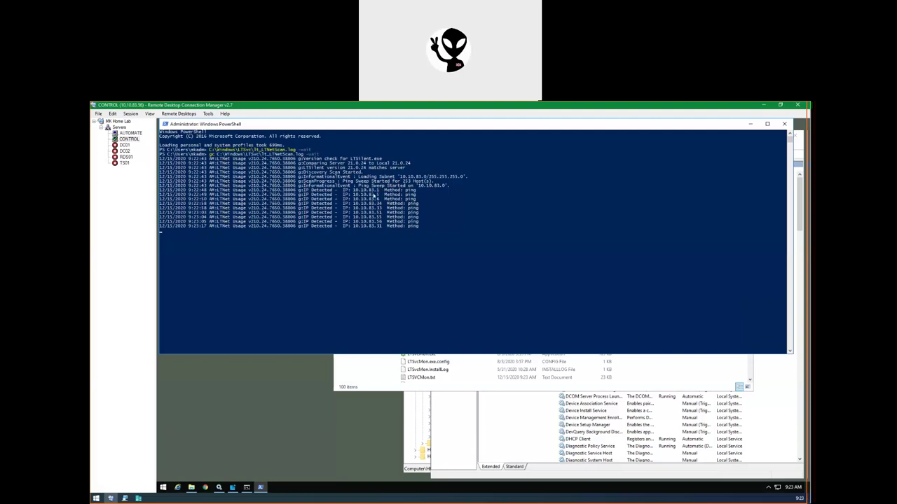
Compare Advanced IP Scanner's results, then go back to the AUTOMATE session
left_click(125, 498)
left_click_drag(442, 160, 533, 143)
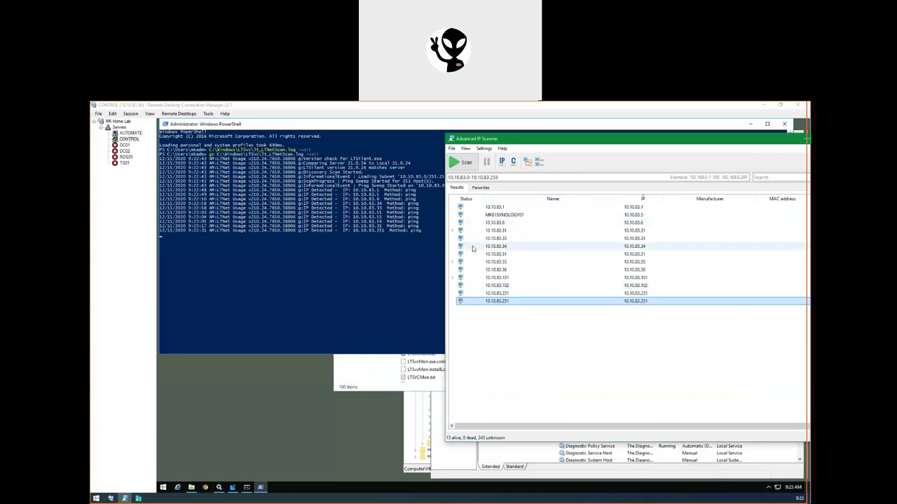
left_click(130, 133)
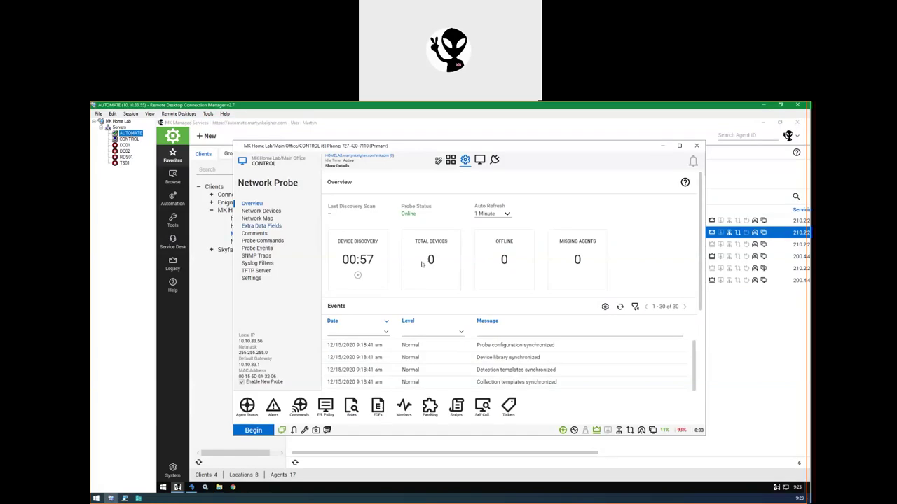
Open Automation > Templates > Probe Templates and select Adtran under Discovered Device
left_click(661, 147)
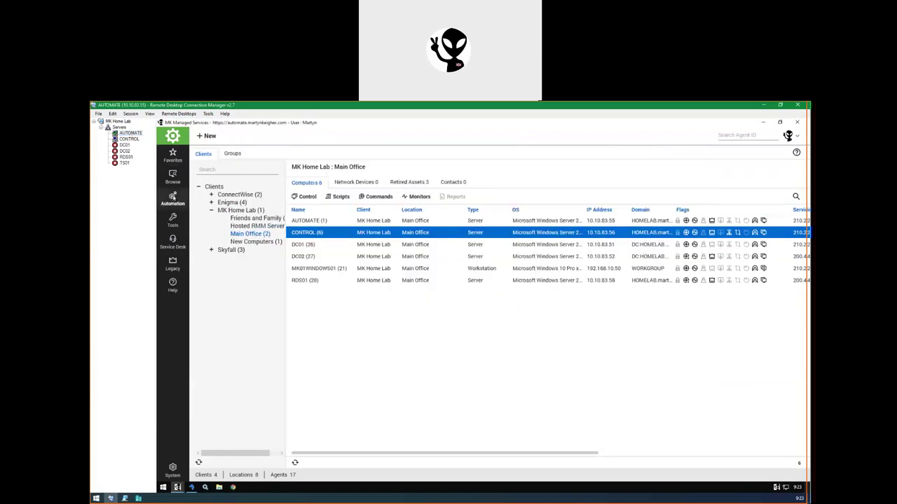
left_click(173, 199)
left_click(203, 254)
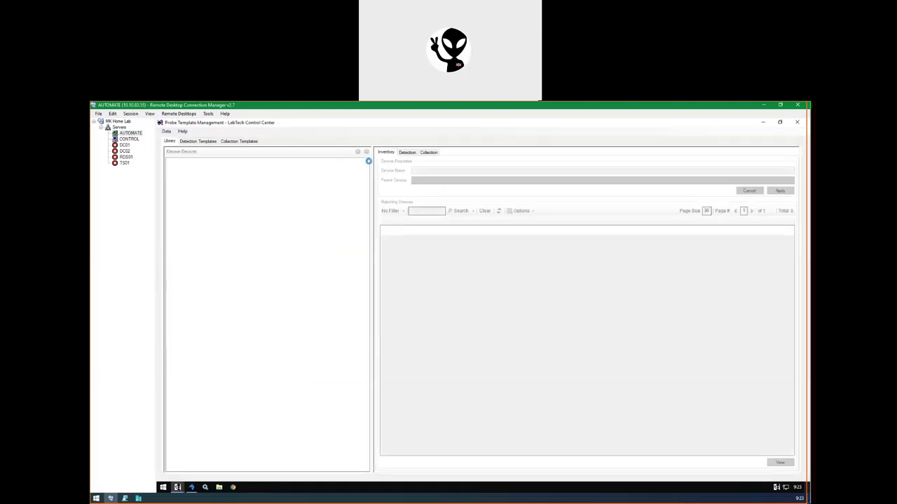
left_click_drag(370, 161, 320, 163)
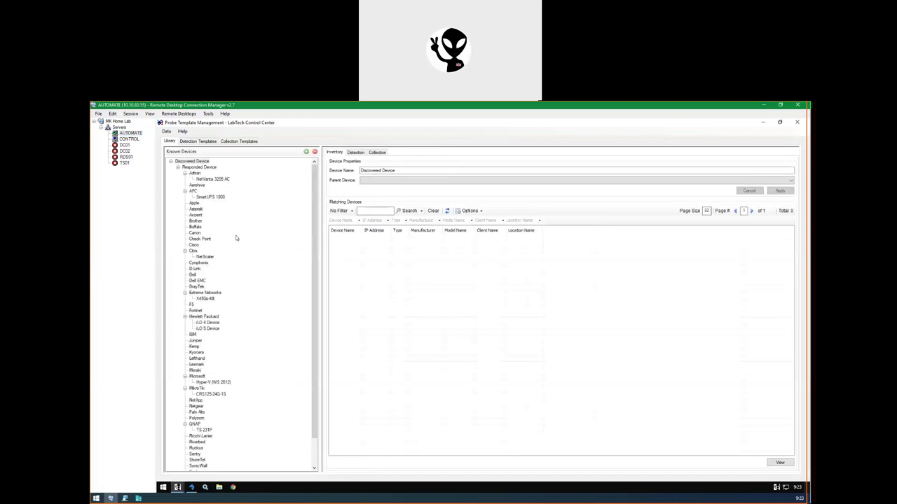
left_click(197, 163)
left_click(194, 173)
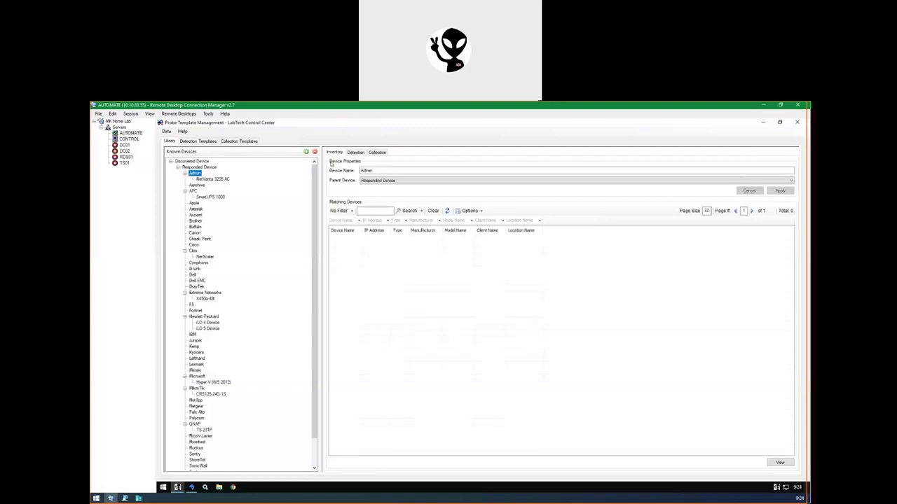
Inspect the MFG - Adtran detection template's Device Type list without changing it, then reselect Adtran
left_click(352, 153)
left_click(344, 194)
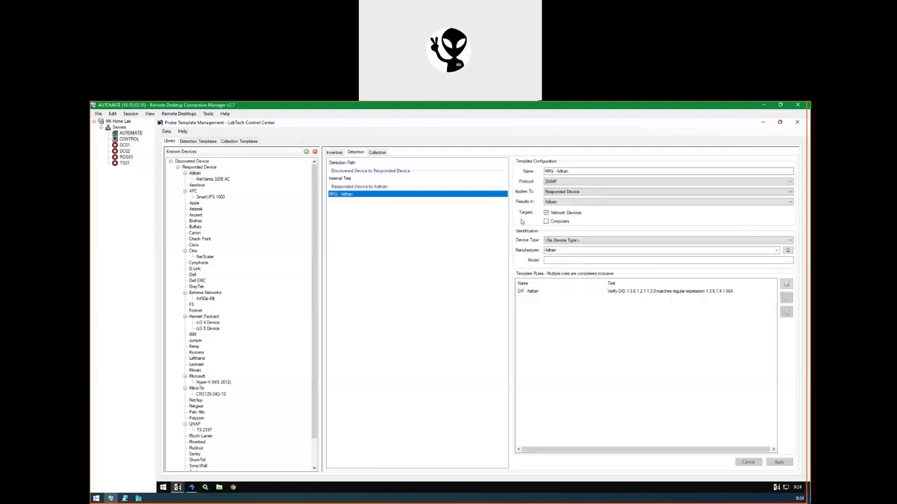
left_click(573, 241)
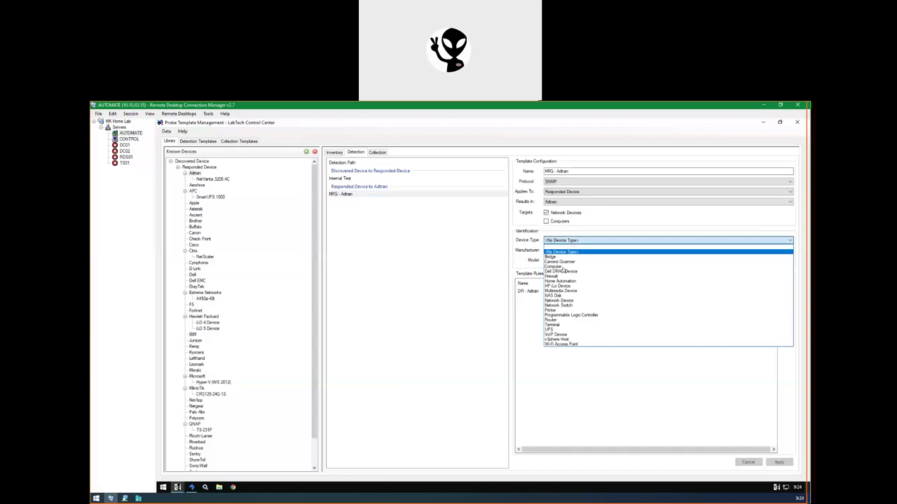
key("v")
key("v")
key("Down")
key("Home")
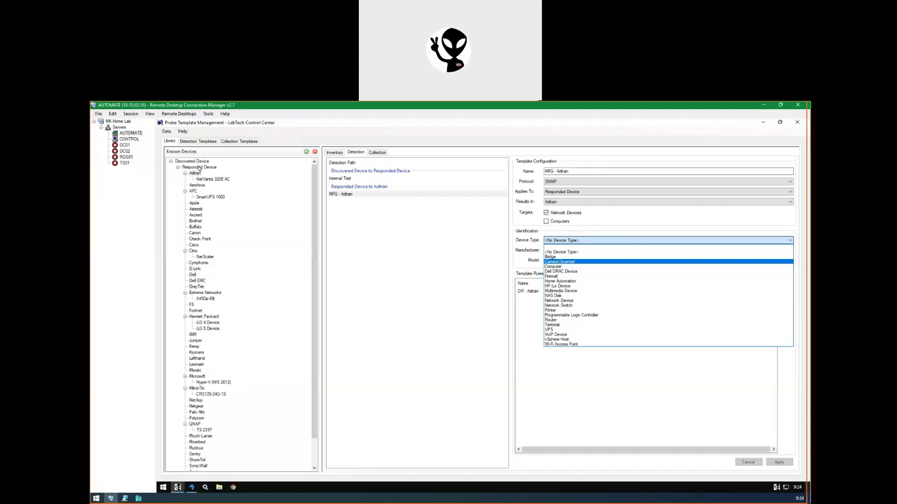
key("Escape")
left_click(193, 162)
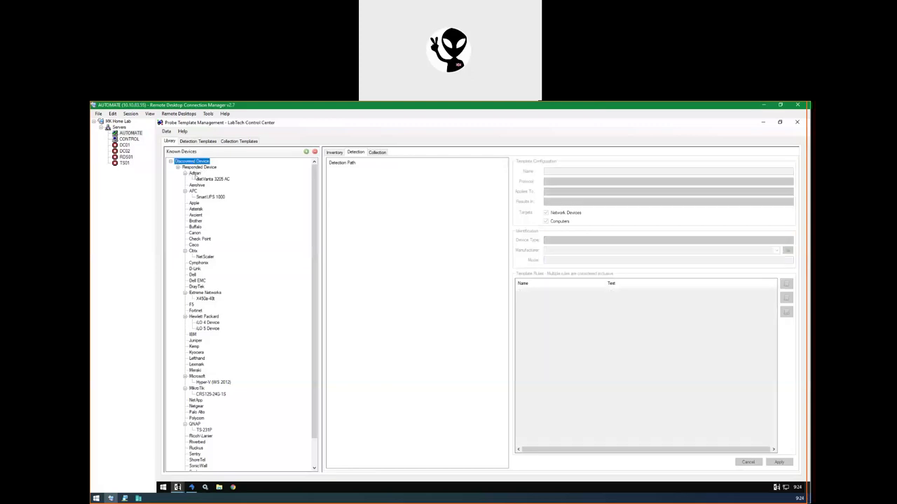
left_click(194, 173)
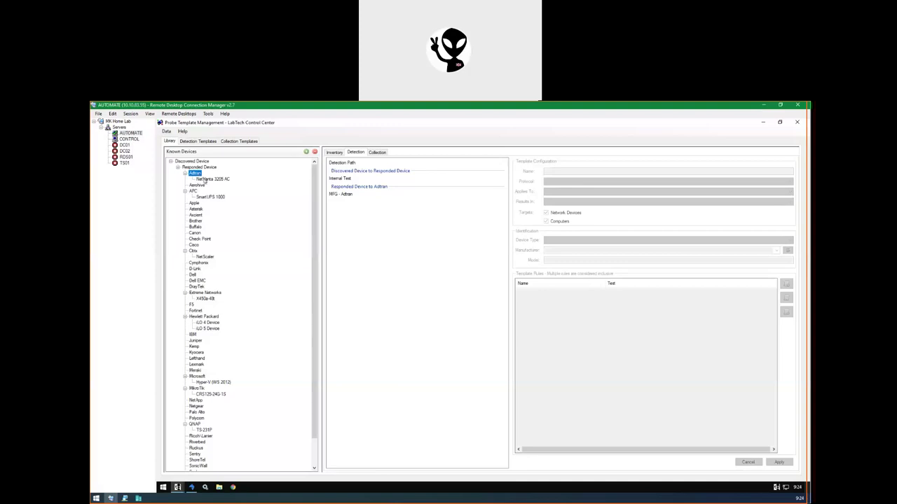
Compare the NetVanta 3205 AC detection path, then display APC's path ending in the MFG - APC template
left_click(205, 179)
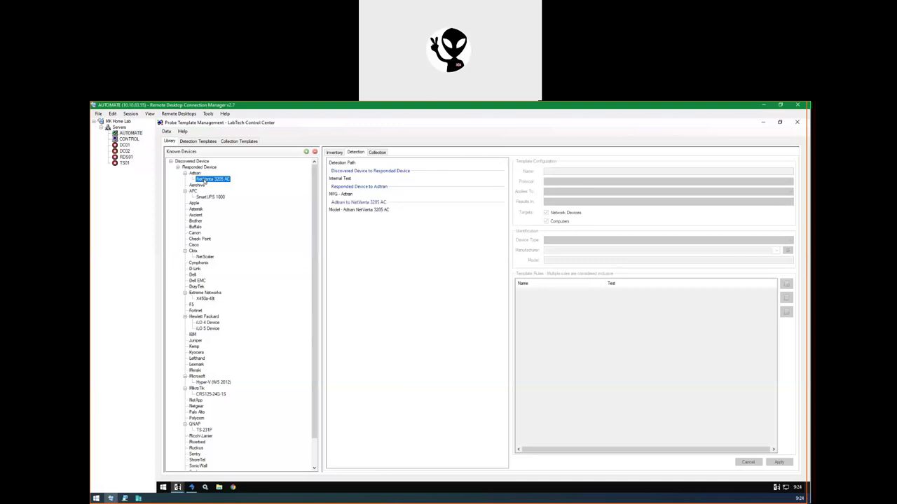
key("Up")
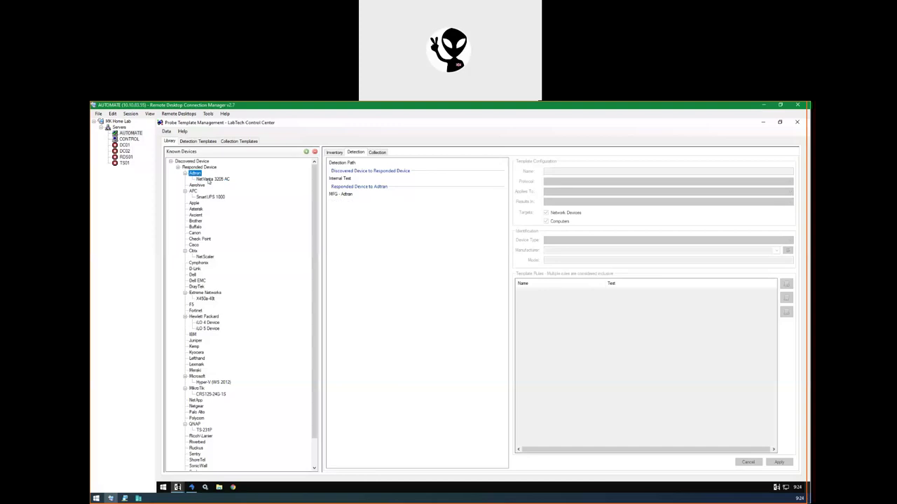
left_click(208, 180)
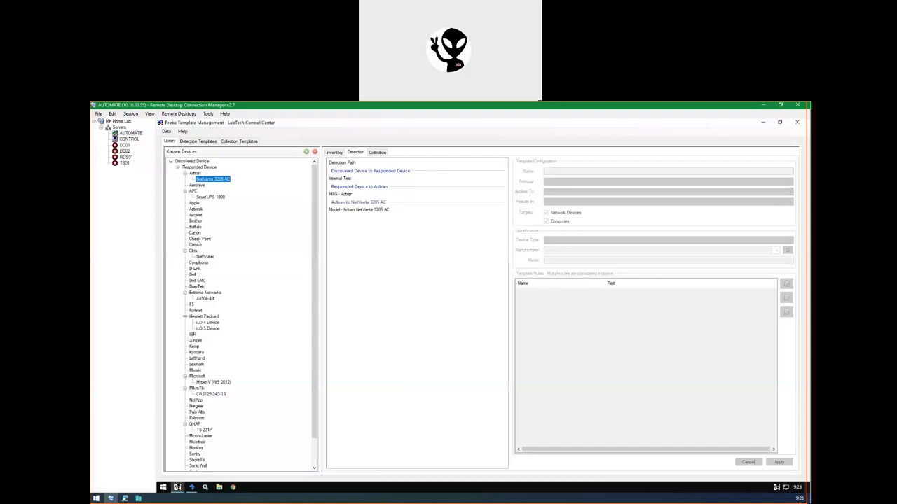
left_click(193, 192)
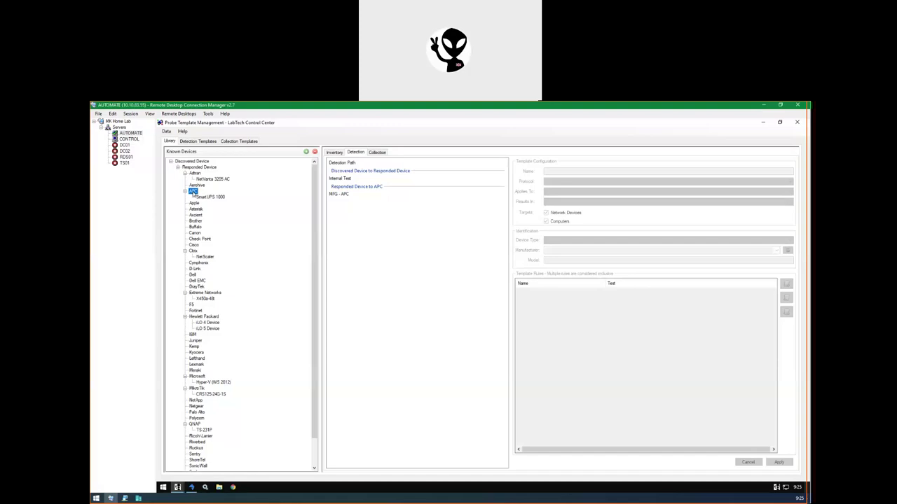
Display the APC Smart-UPS 1000 detection path ending in the Model - APC SmartUPS 1000 template
left_click(217, 196)
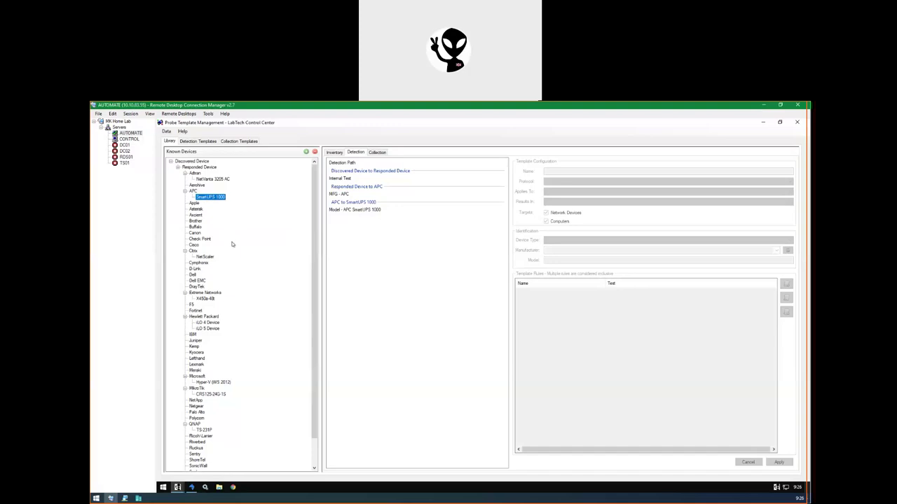
On the CONTROL server, bring Registry Editor forward and maximize it
left_click(128, 140)
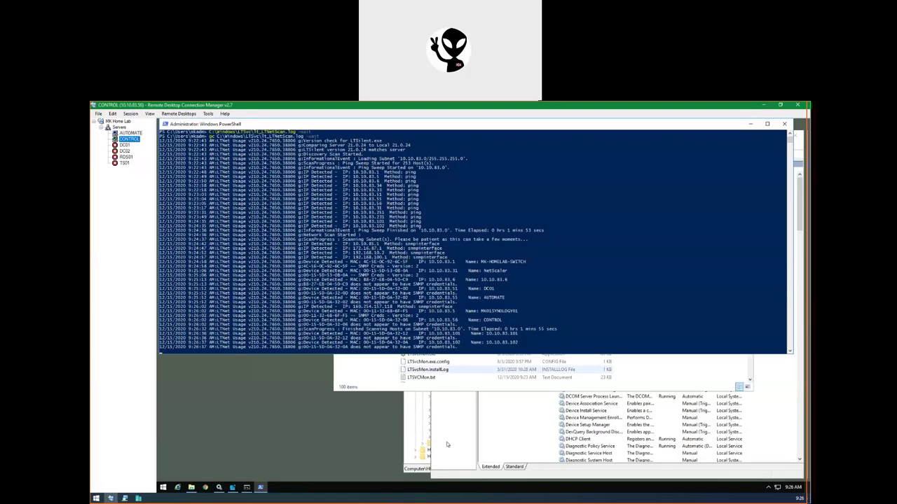
left_click(406, 435)
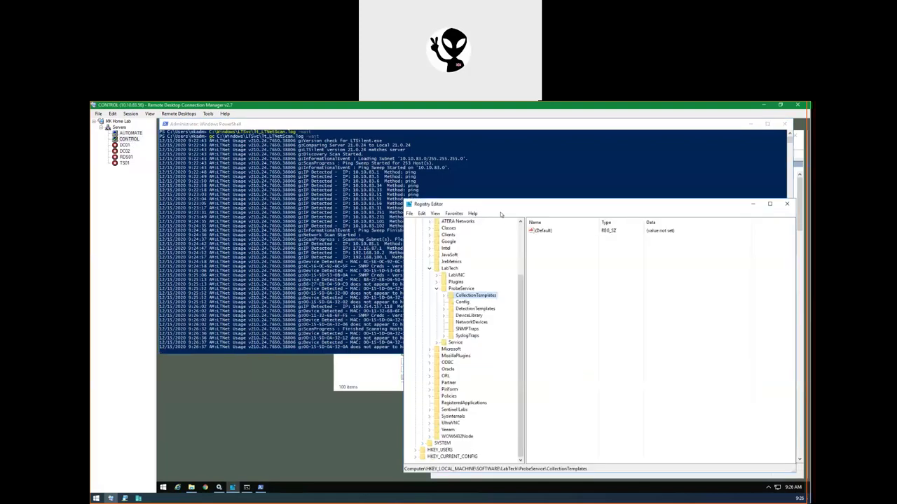
left_click_drag(479, 198, 316, 171)
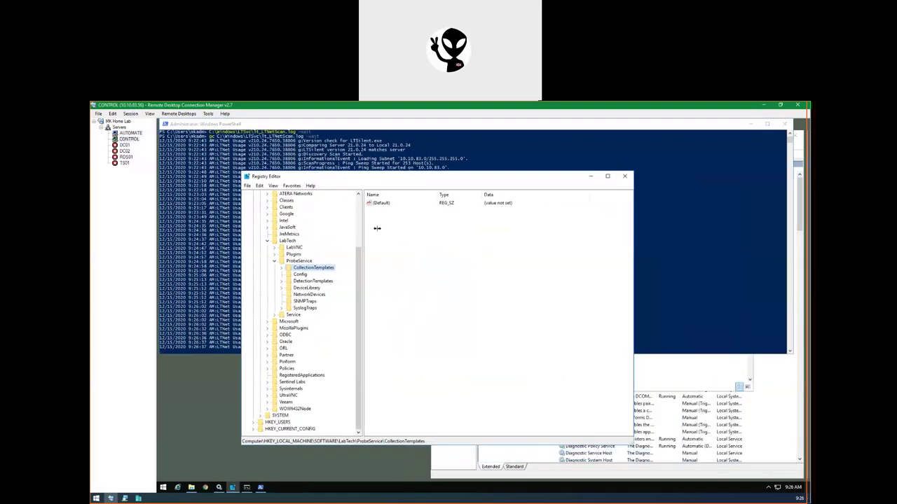
left_click(607, 176)
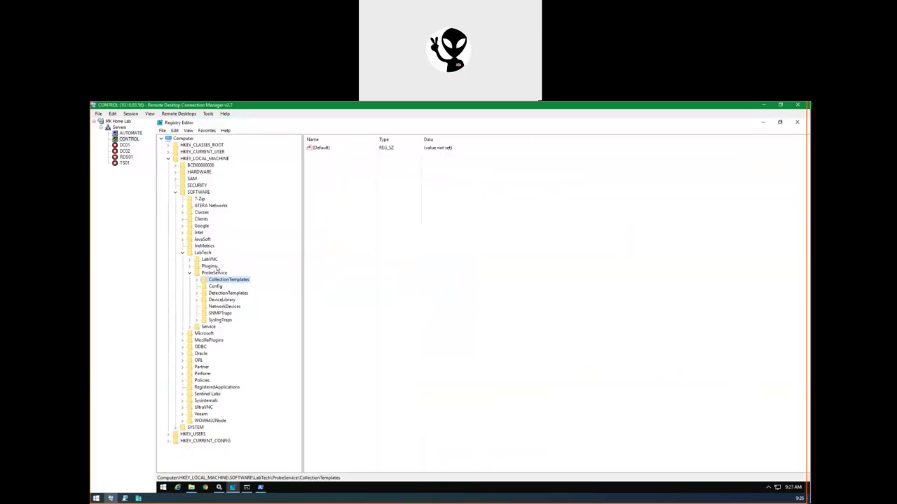
Collapse the LabTech key and expand the Oracle, Policies and Microsoft policy keys
left_click(182, 253)
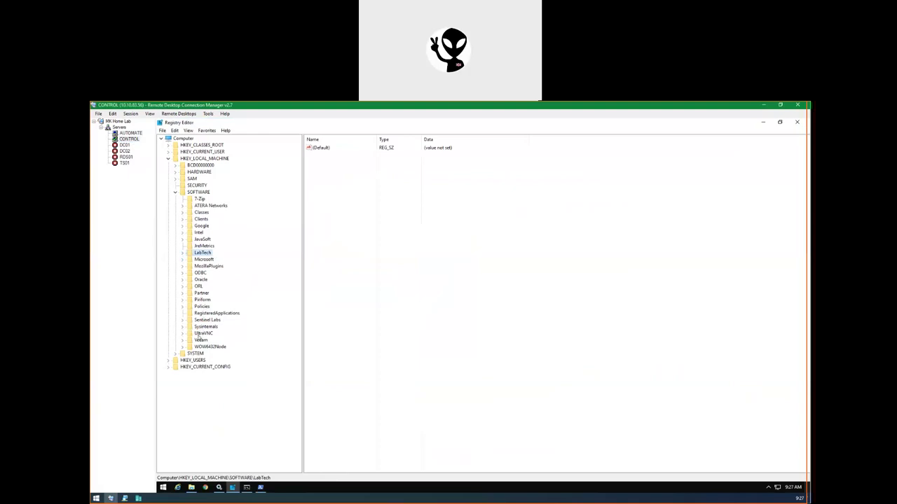
left_click(182, 280)
left_click(206, 287)
key("Down")
key("Down")
key("Down")
key("Down")
left_click(183, 313)
left_click(210, 320)
left_click(189, 319)
Expand SystemCertificates and CA, browsing the Certificates, CRLs and CTLs keys
left_click(219, 340)
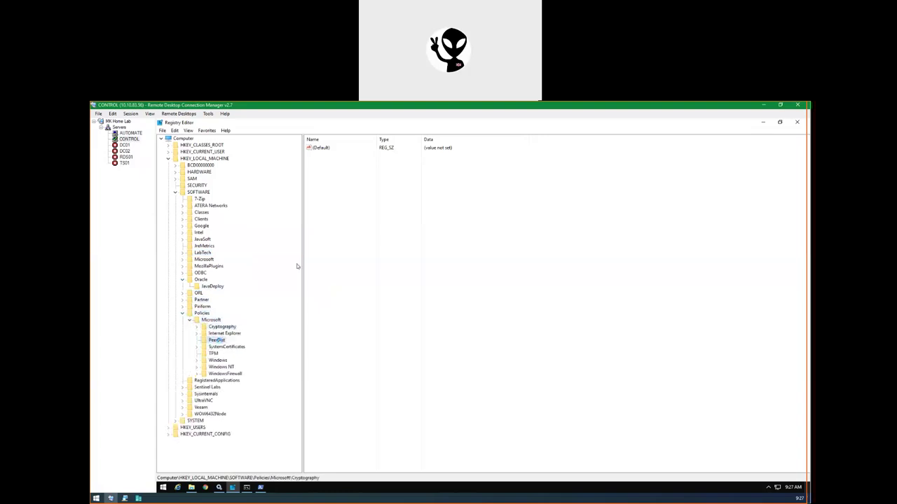
left_click(201, 349)
left_click(213, 353)
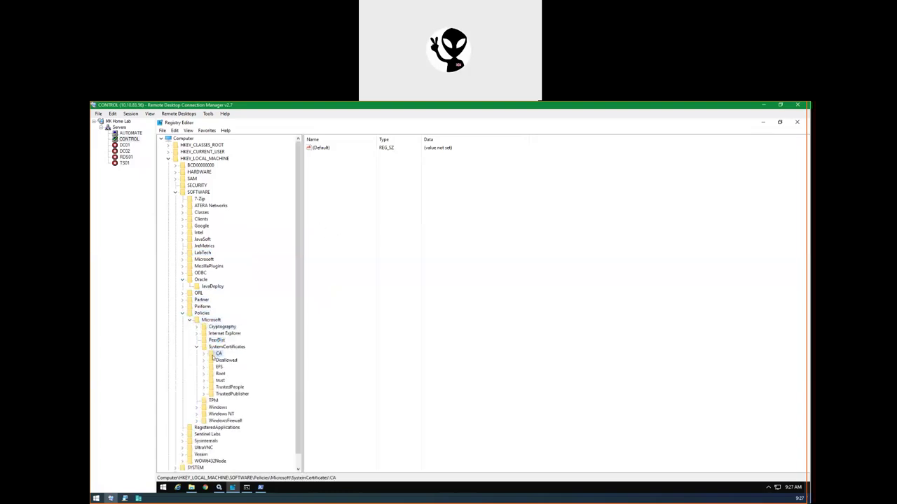
left_click(205, 354)
left_click(225, 362)
left_click(228, 367)
left_click(227, 374)
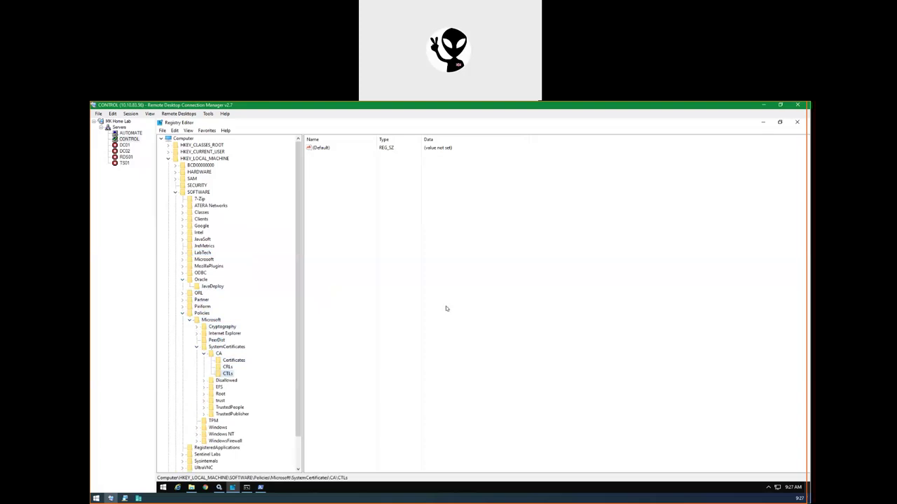
Inspect the HKLM\SOFTWARE\7-Zip Path and Path64 values, then return to the AUTOMATE session
left_click(199, 199)
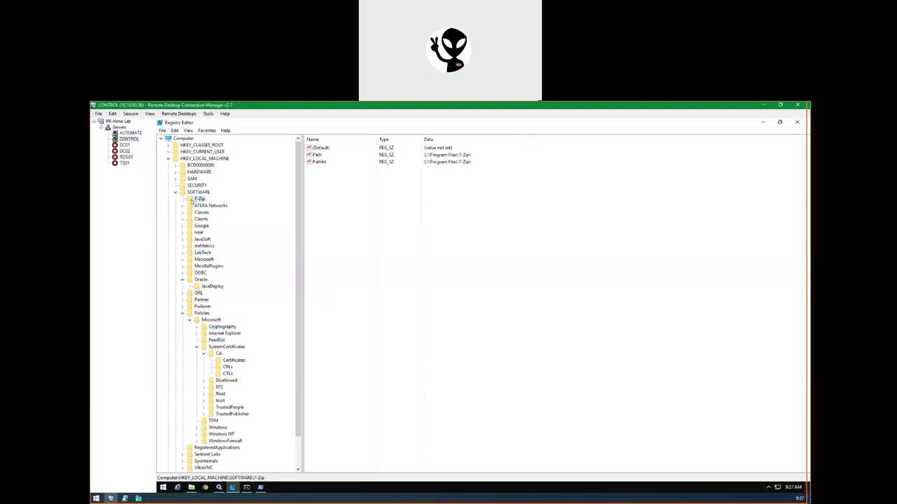
left_click(344, 155)
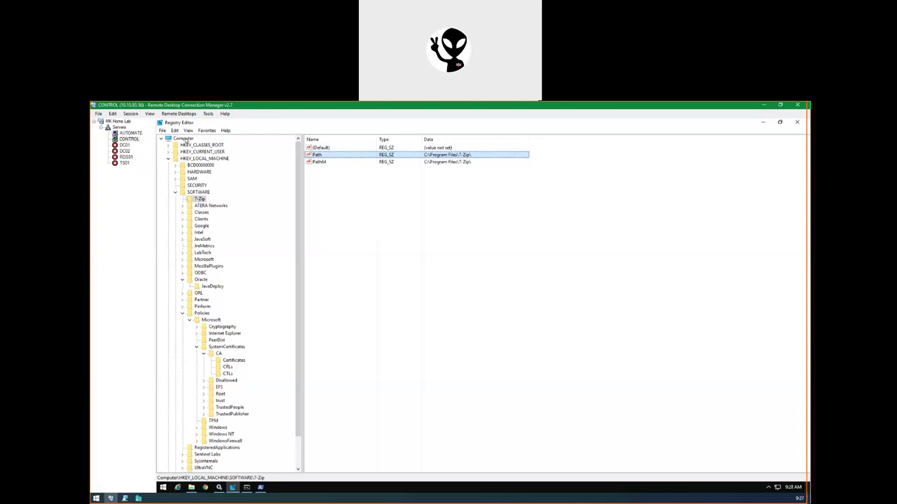
left_click(185, 139)
left_click(192, 160)
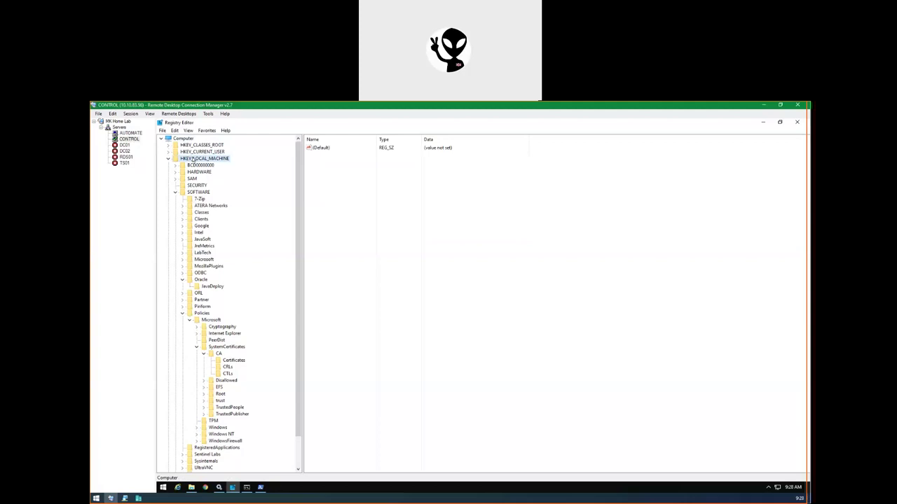
left_click(198, 194)
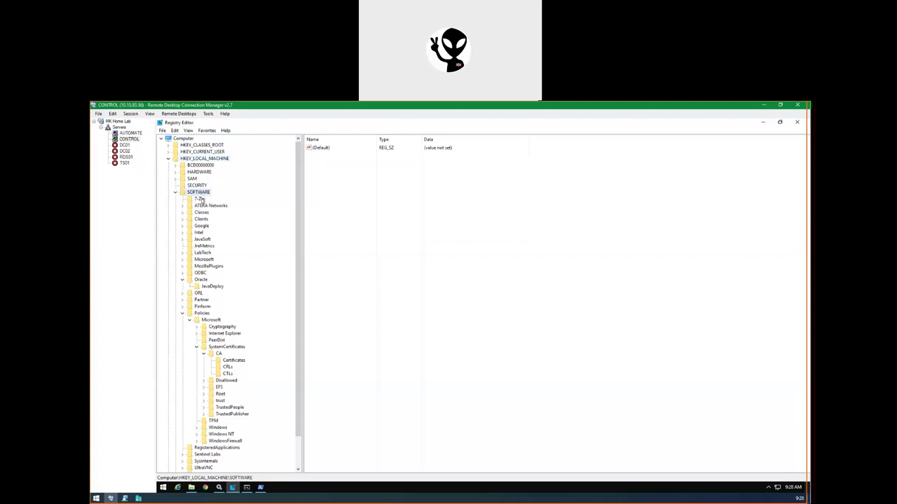
left_click(201, 199)
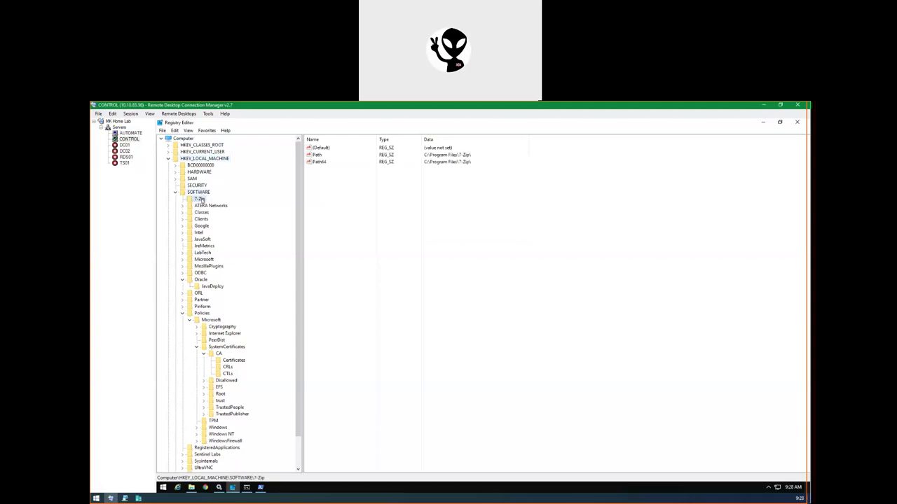
left_click(319, 162)
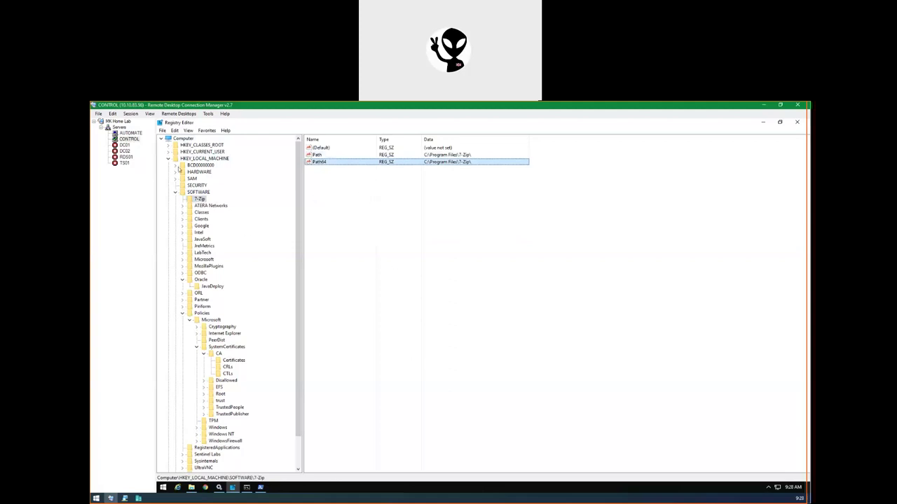
left_click(131, 133)
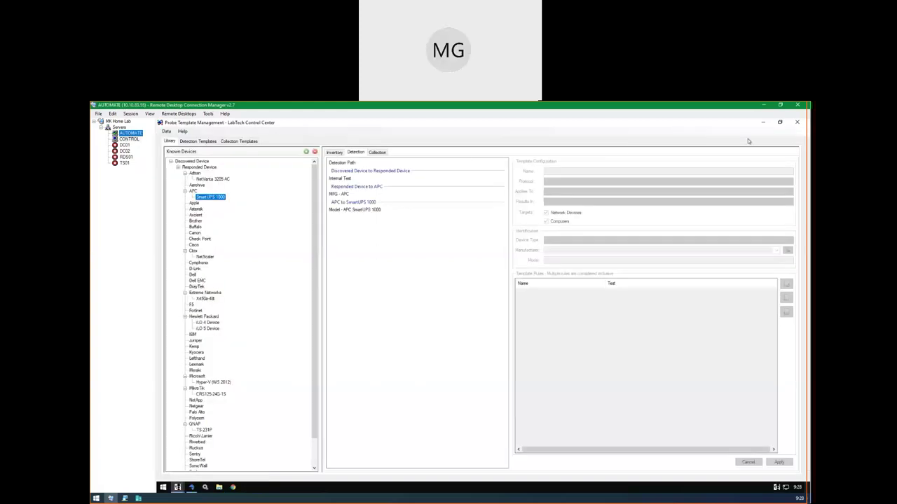
Browse Known Devices in Probe Template Management, then return to the CONTROL Network Probe overview showing 7 devices
left_click(763, 122)
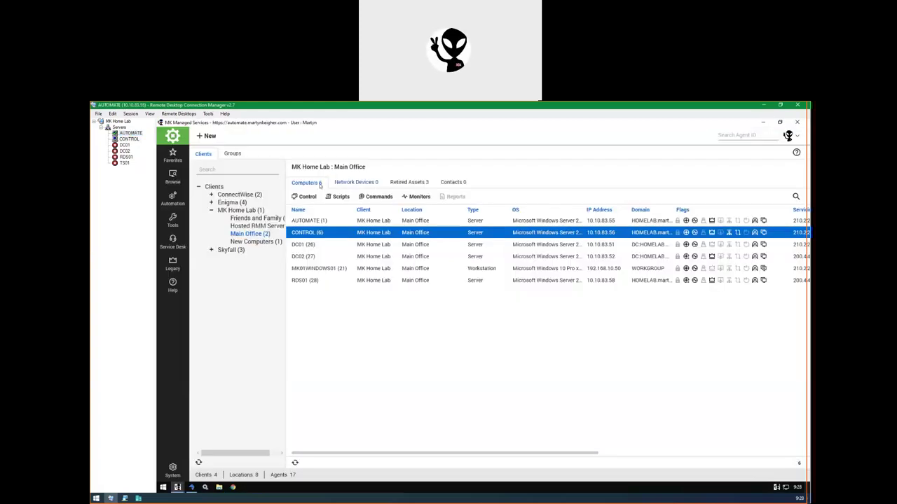
left_click(177, 486)
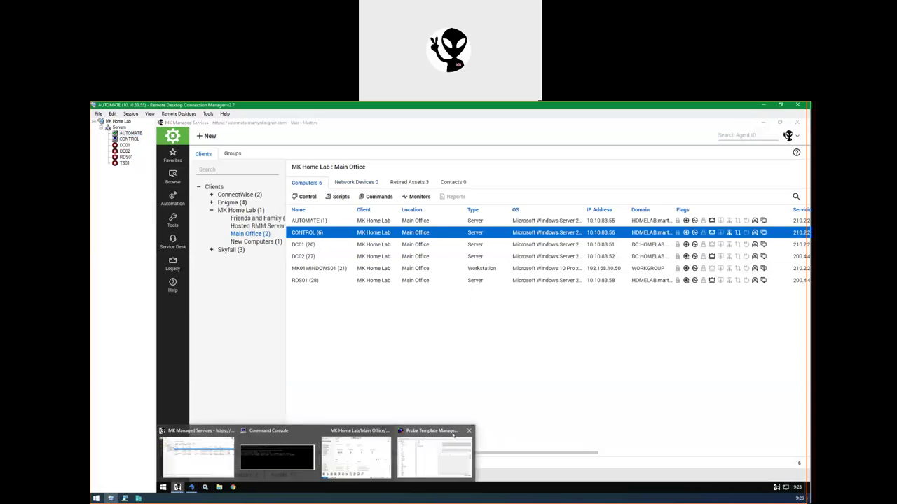
left_click(357, 444)
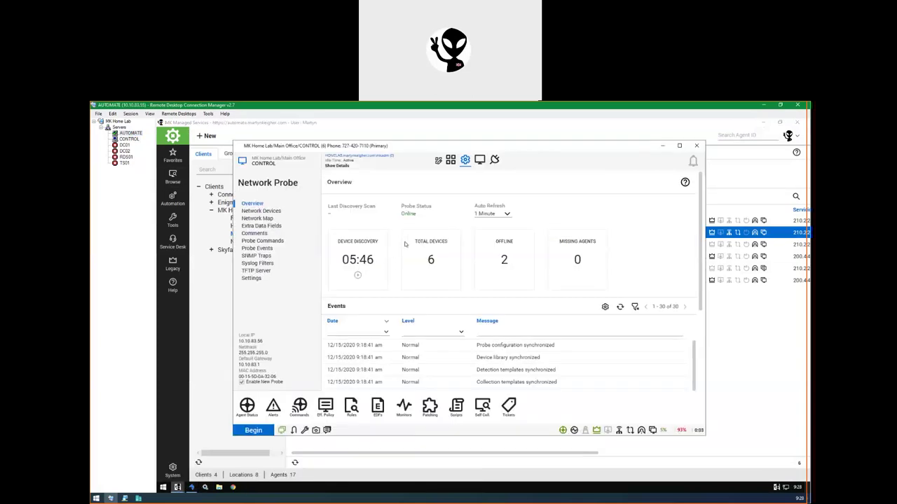
left_click(178, 487)
left_click(438, 445)
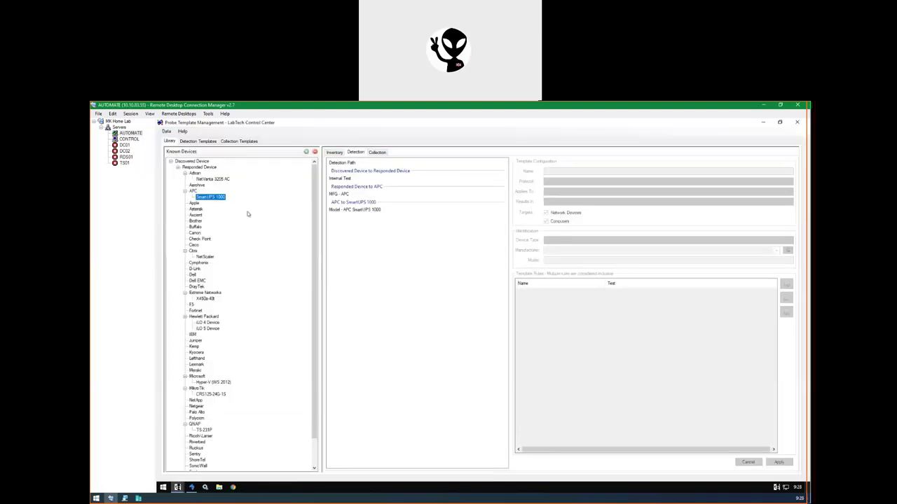
scroll(222, 217, "down", 1)
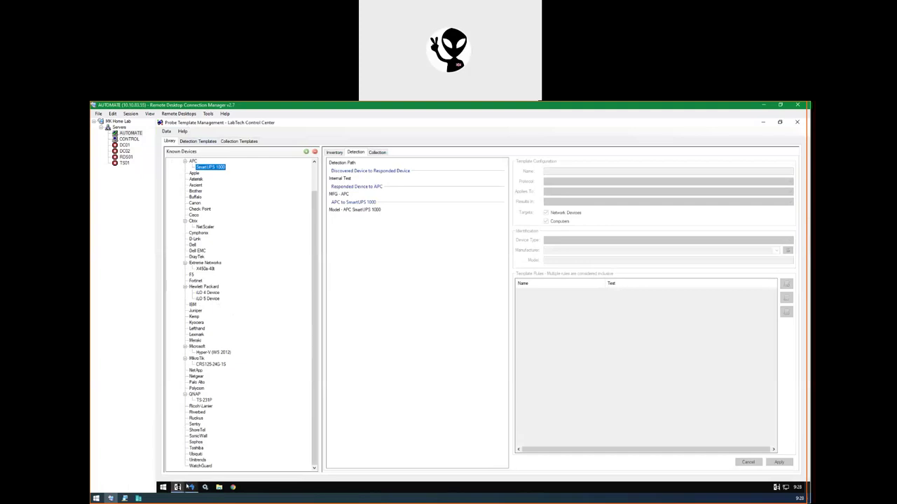
left_click(178, 487)
left_click(361, 455)
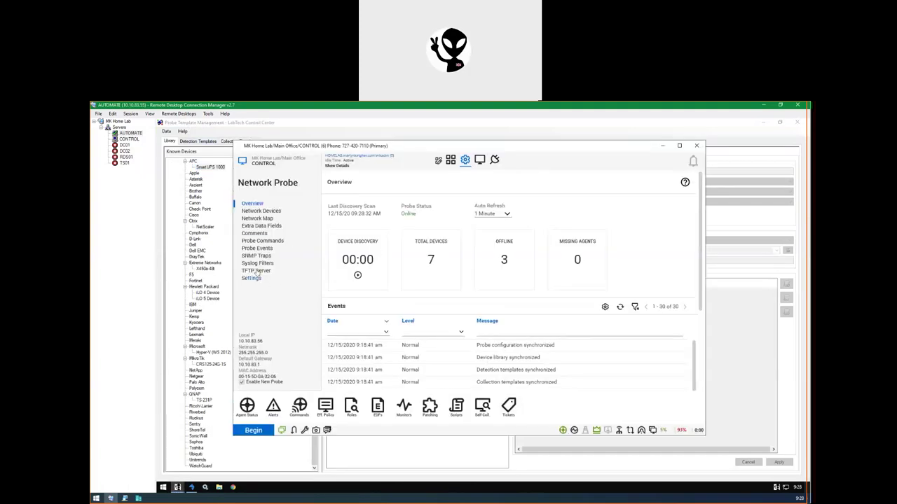
Open the probe's Network Devices list, refresh it, maximize the window and sort by Name
left_click(276, 213)
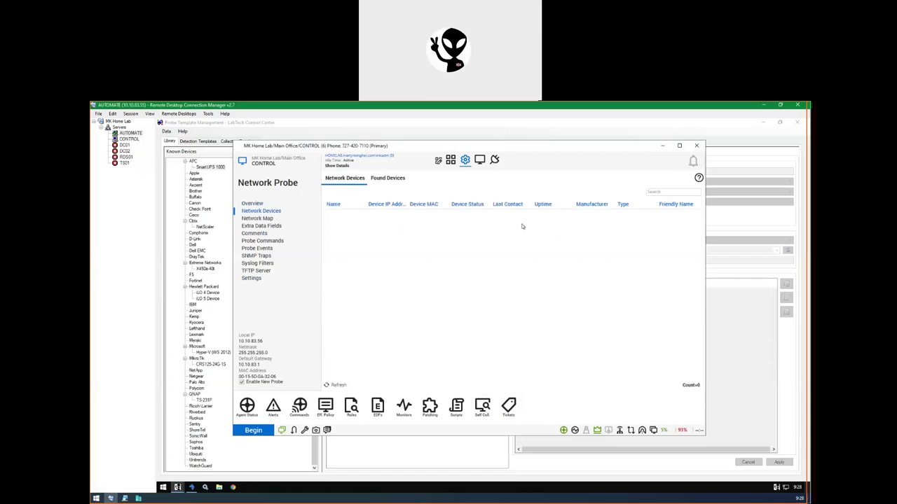
left_click(327, 386)
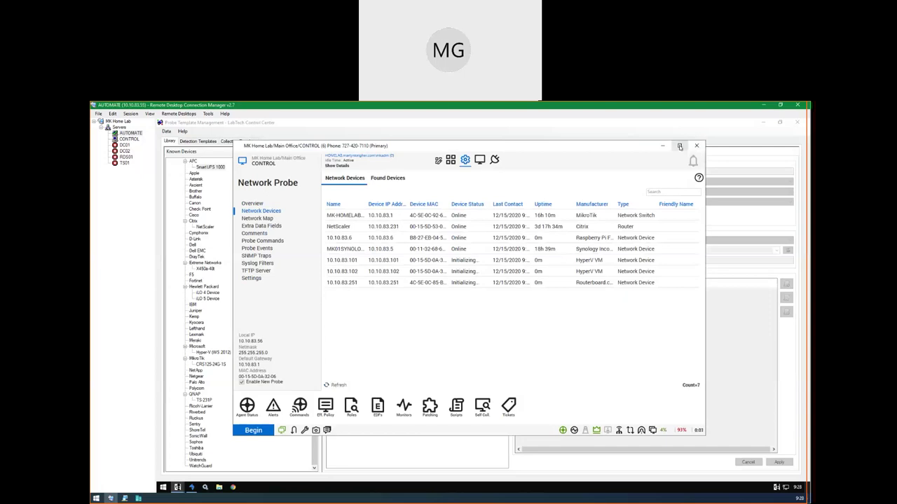
left_click(680, 146)
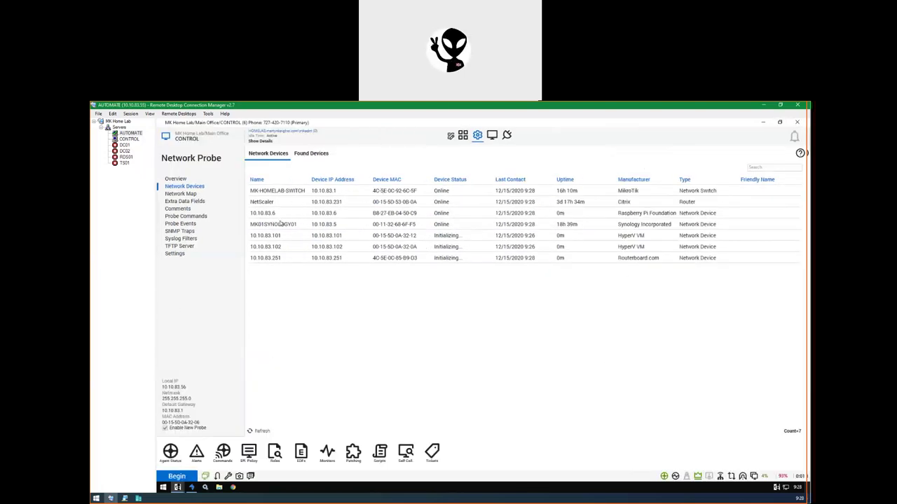
left_click(290, 182)
left_click(268, 181)
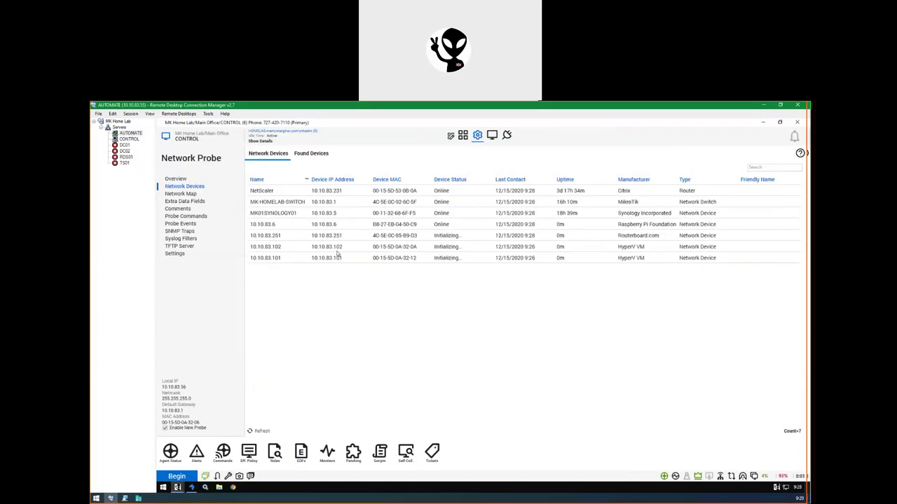
Review MK-HOMELAB-SWITCH, MK01SYNOLOGY01, the 10.10.83.x devices and NetScaler, then refresh the list
left_click(296, 204)
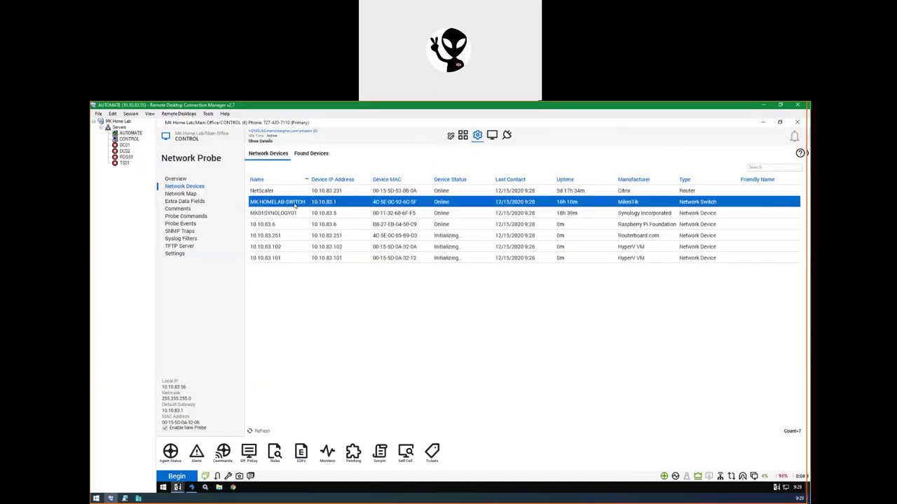
left_click(303, 214)
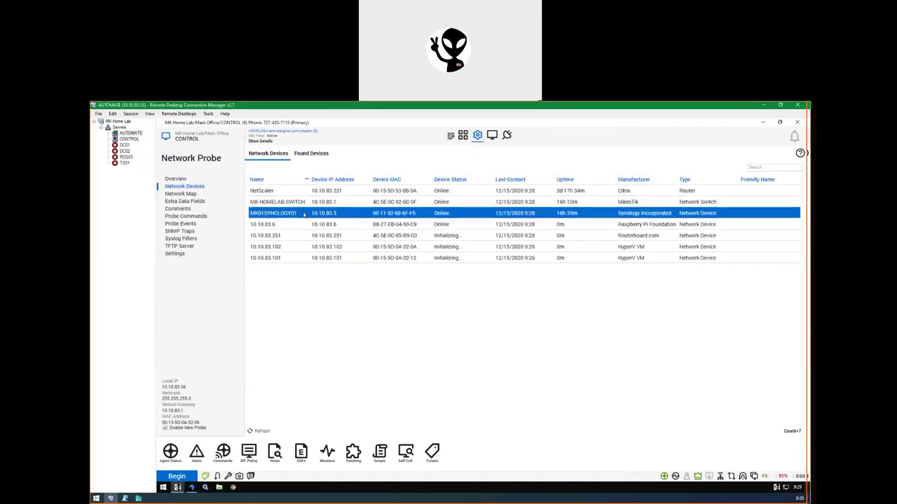
left_click(338, 226)
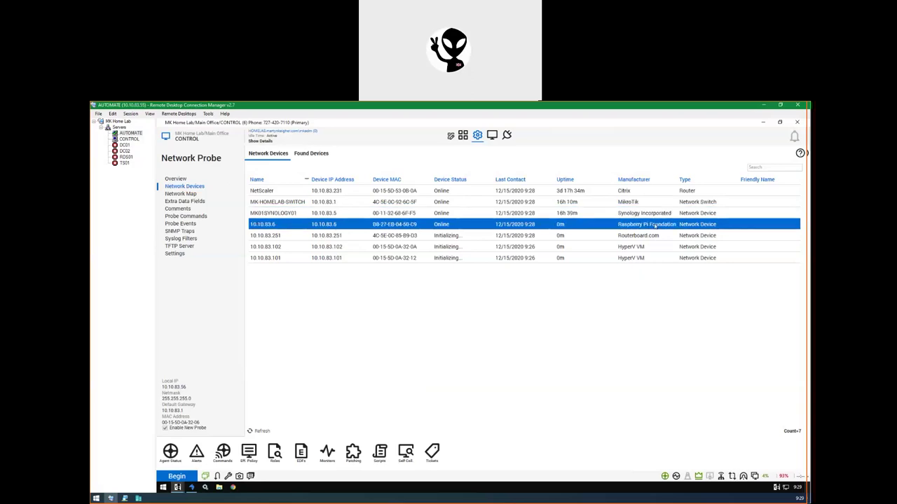
left_click(339, 238)
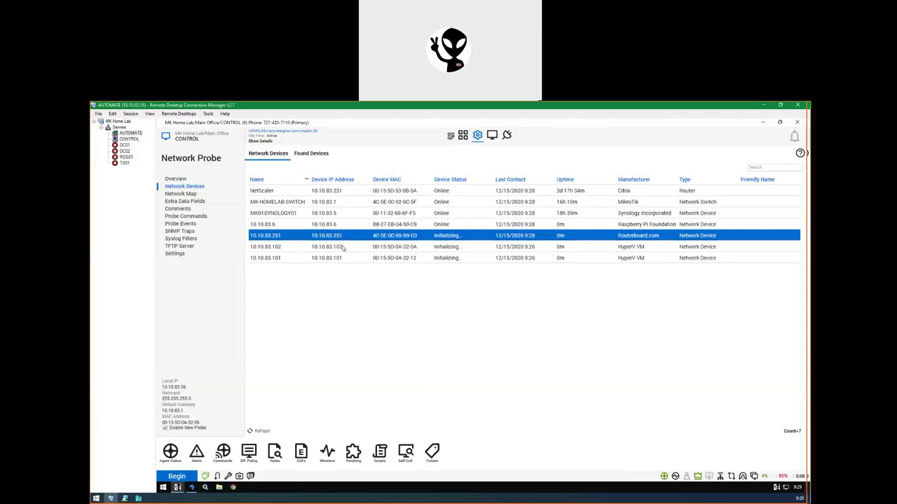
left_click(348, 260)
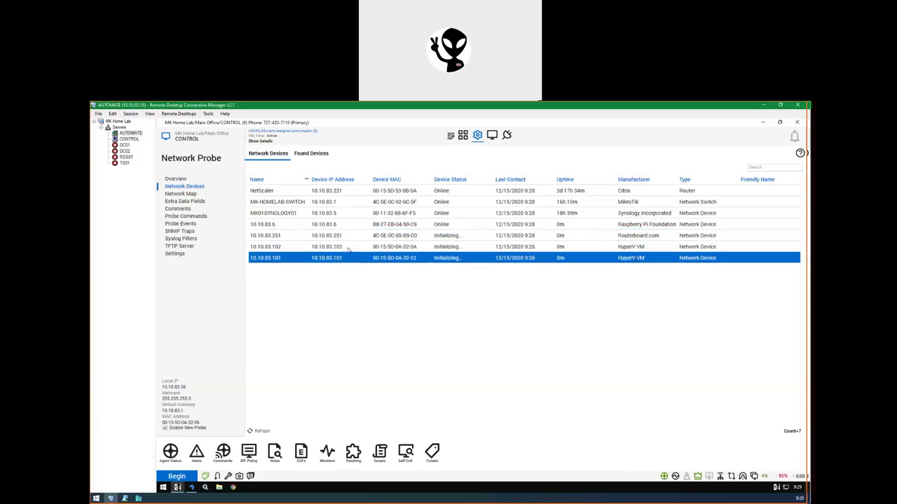
left_click(352, 192)
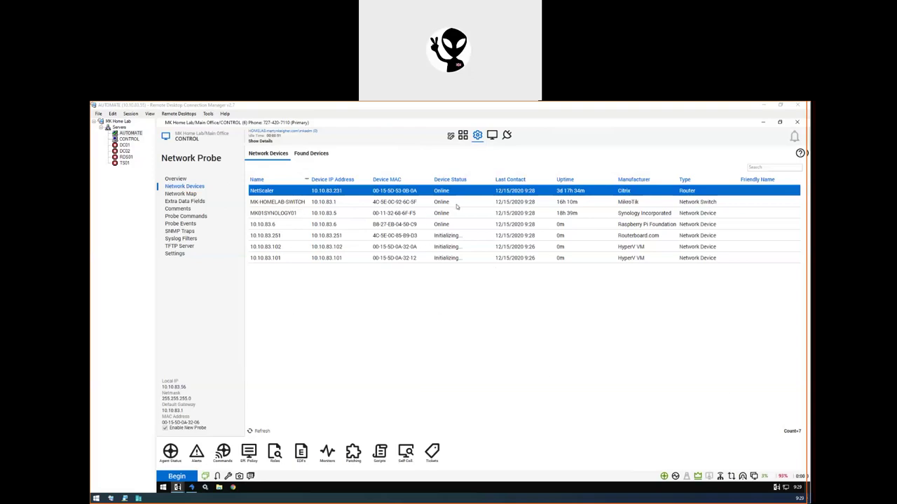
left_click(249, 431)
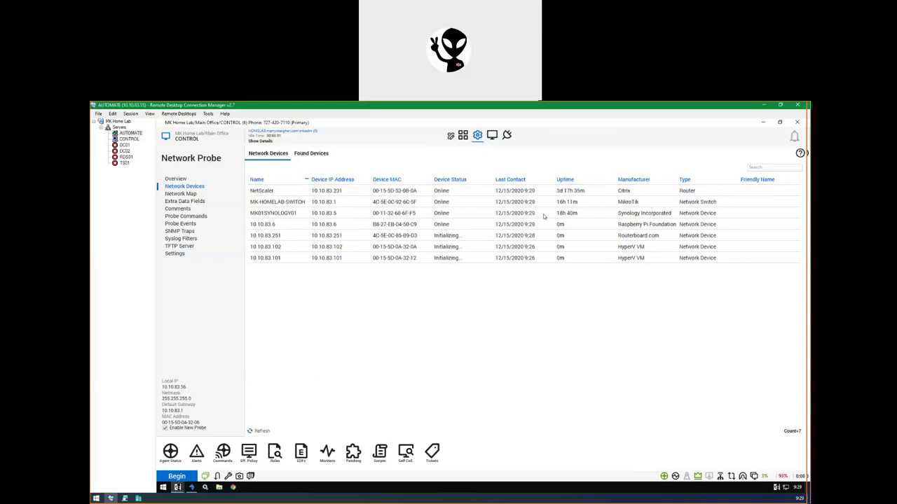
On CONTROL, minimize Registry Editor and scroll the PowerShell LTNetScan log to its Device Detected entries
left_click(129, 139)
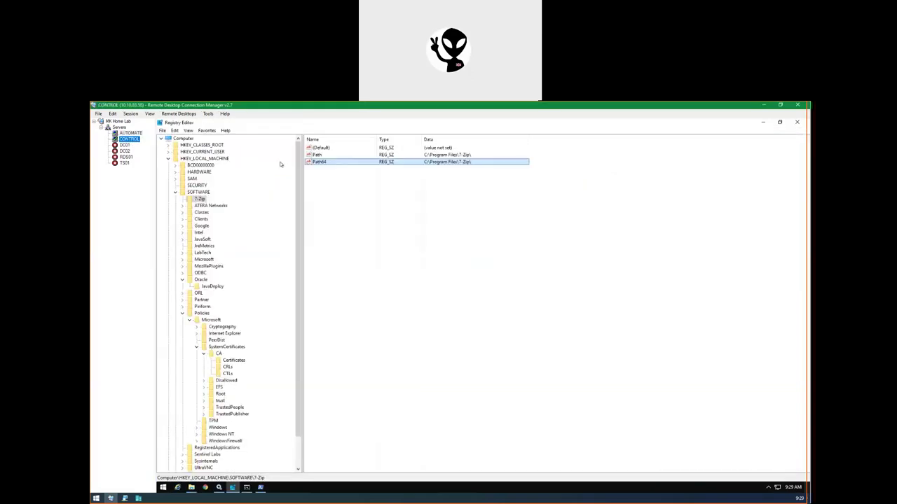
left_click(764, 124)
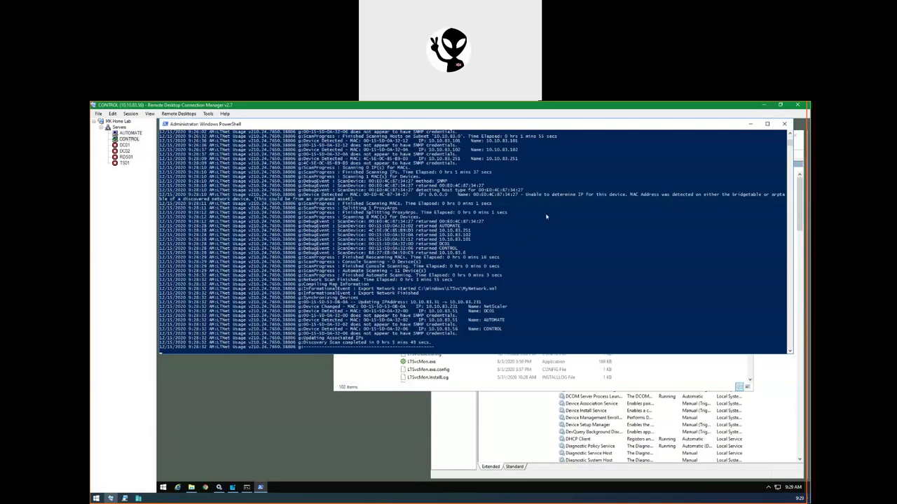
scroll(402, 202, "up", 10)
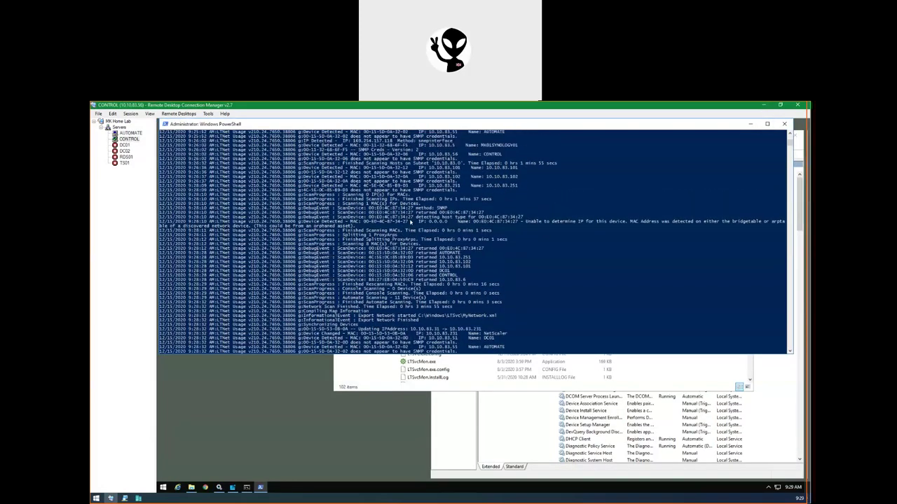
scroll(410, 223, "up", 6)
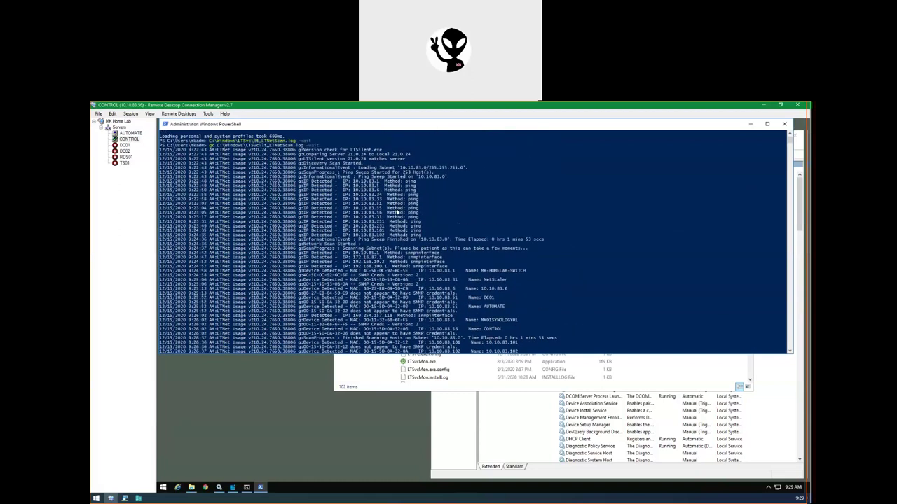
scroll(437, 249, "down", 3)
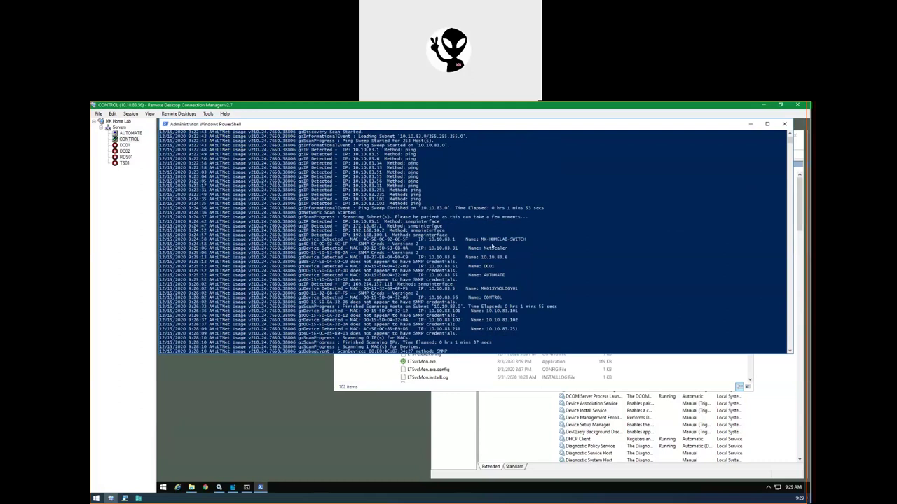
scroll(468, 259, "down", 4)
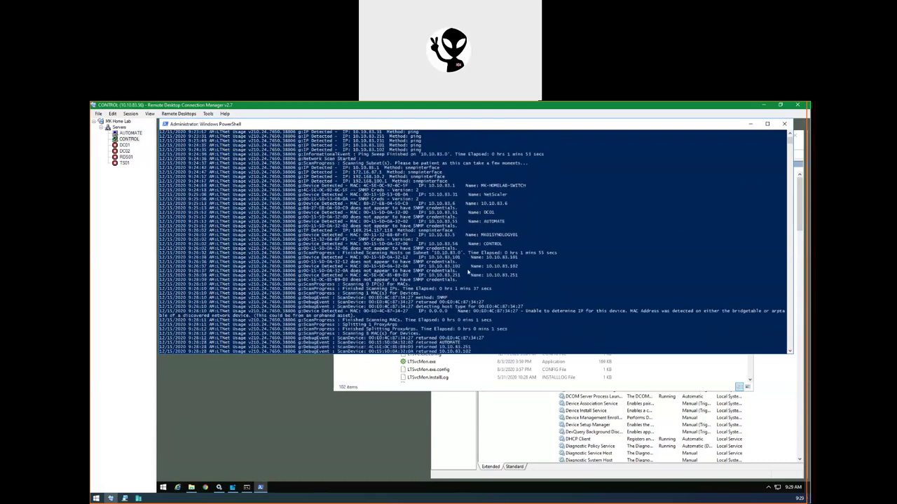
scroll(441, 262, "down", 3)
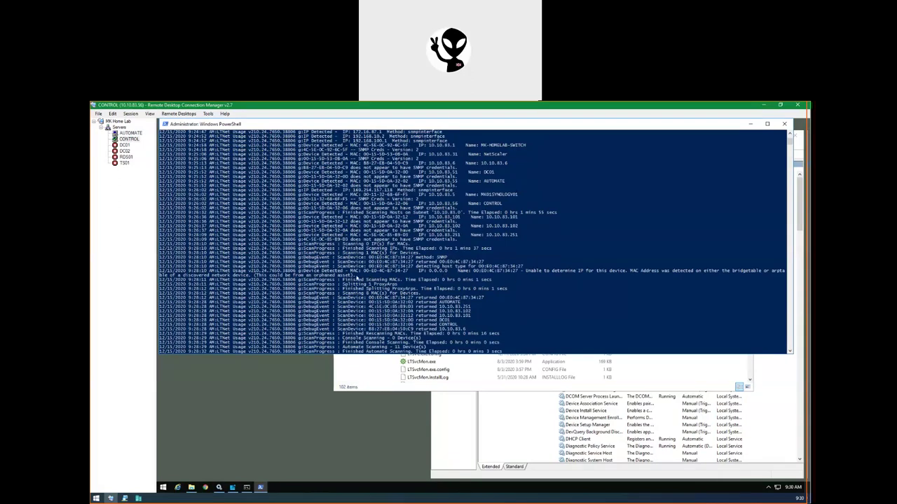
left_click_drag(304, 272, 358, 277)
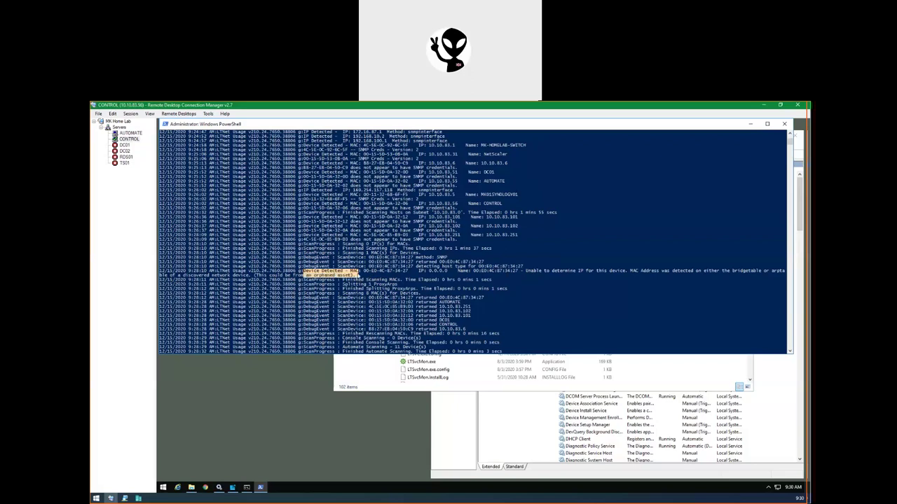
left_click(312, 275)
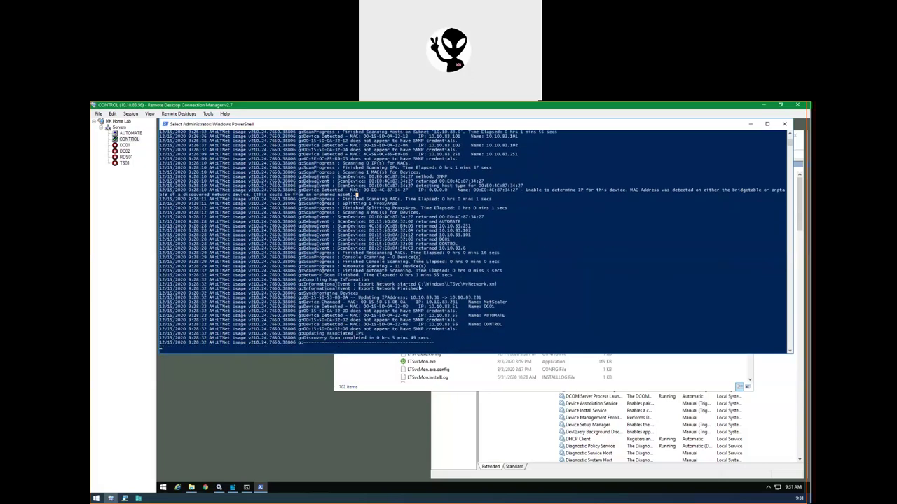
Copy the MyNetwork.xml path from the log's 'Export Network started' line
left_click_drag(442, 285, 501, 285)
right_click(488, 286)
In SQLyog on AUTOMATE, filter tables by 'network' and view networkswitchmap's table data
left_click(132, 133)
left_click(191, 488)
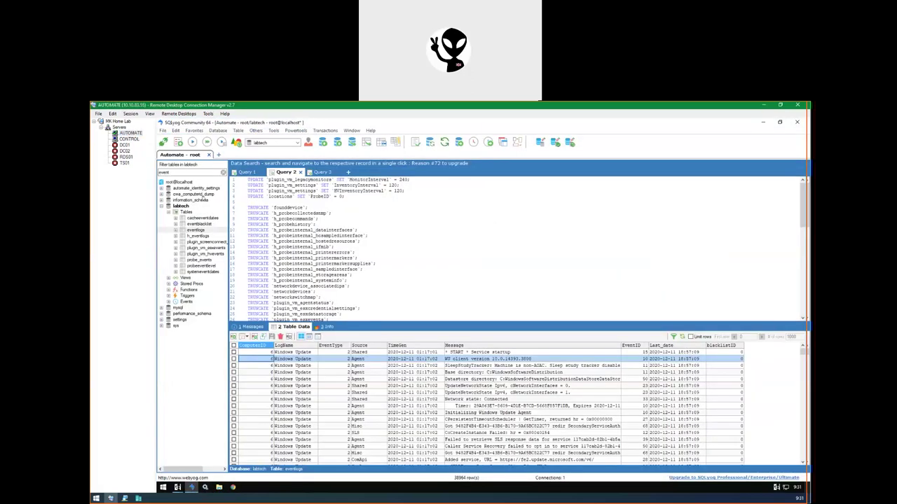
type("network")
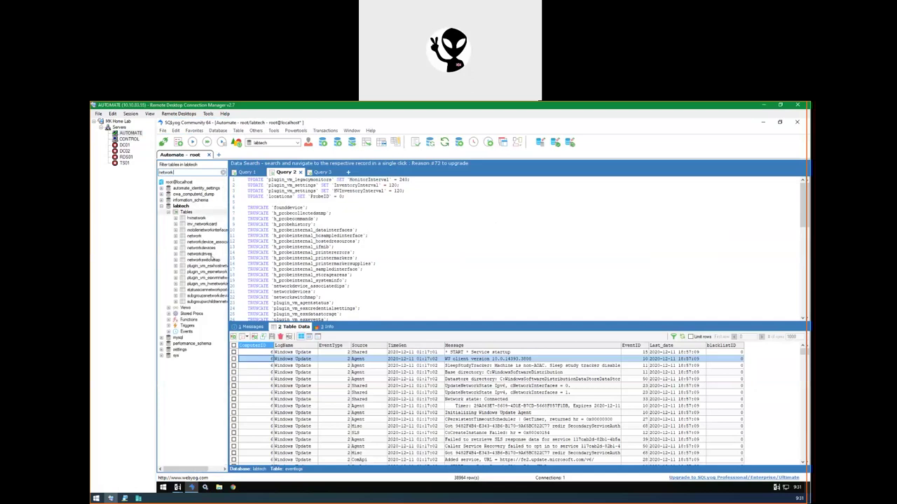
left_click(212, 260)
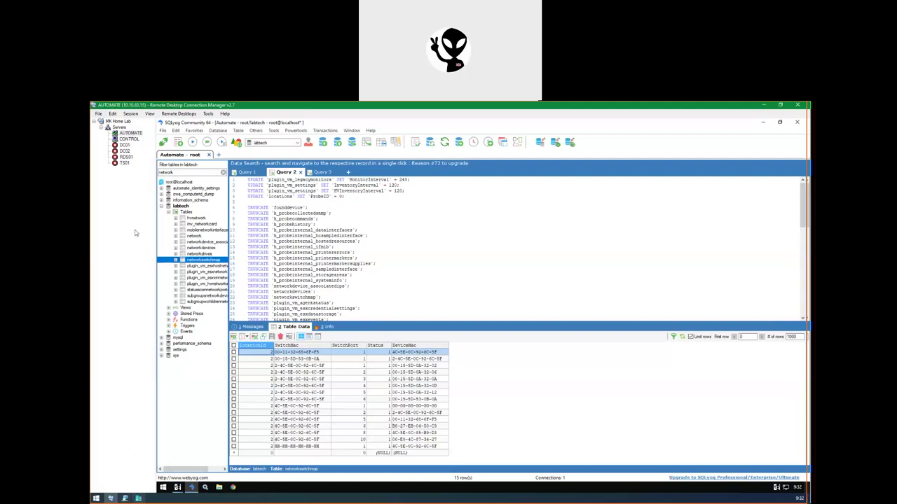
Back in Automate, open the CONTROL probe's Network Map
left_click(129, 139)
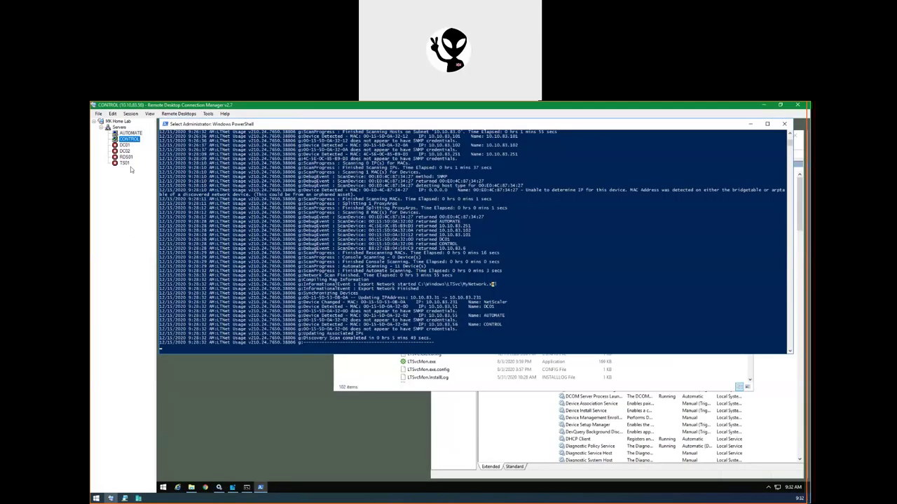
left_click(131, 133)
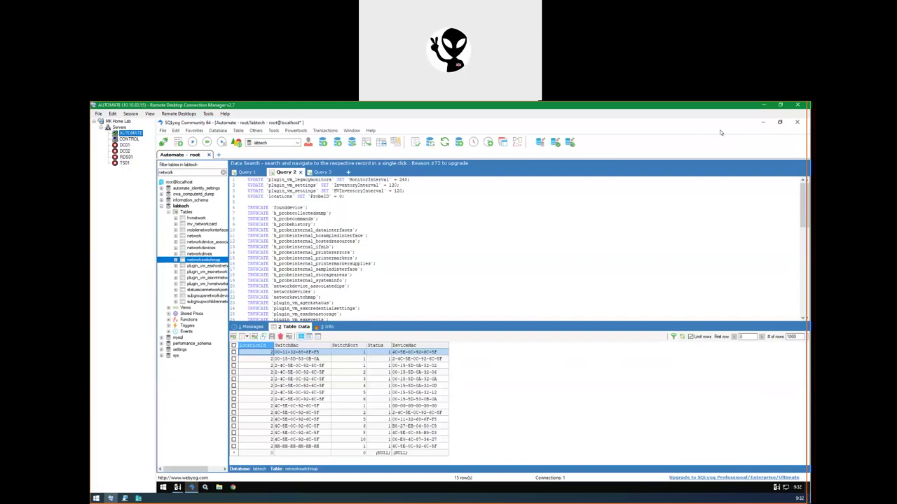
left_click(183, 194)
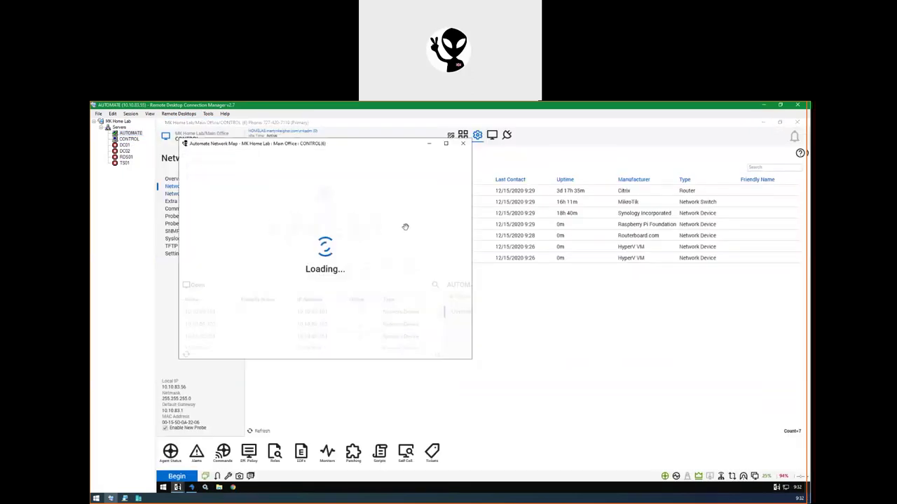
Enlarge and recenter the Network Map window to review the MK-HOME switch topology
left_click_drag(471, 228, 577, 229)
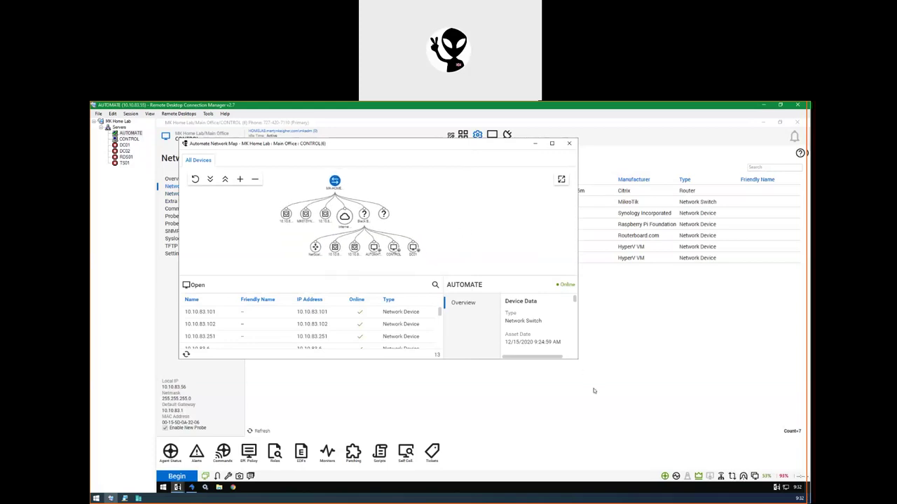
left_click_drag(578, 360, 697, 436)
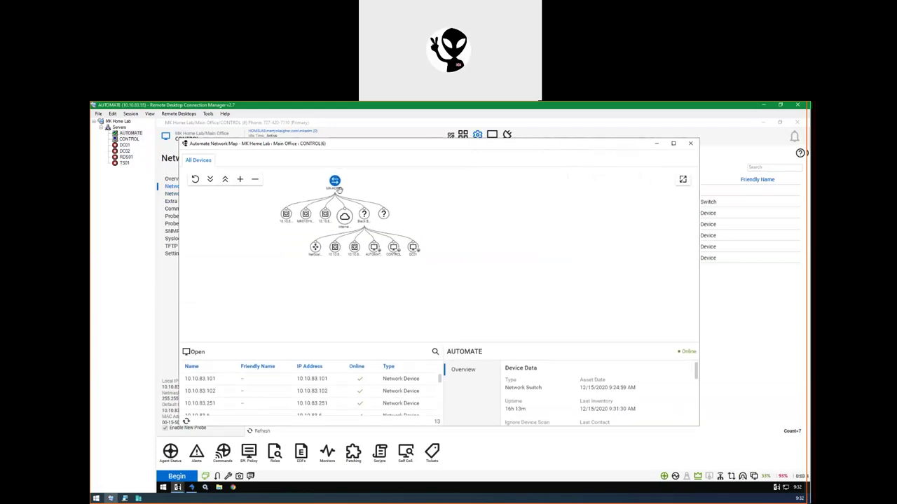
left_click_drag(355, 148, 394, 179)
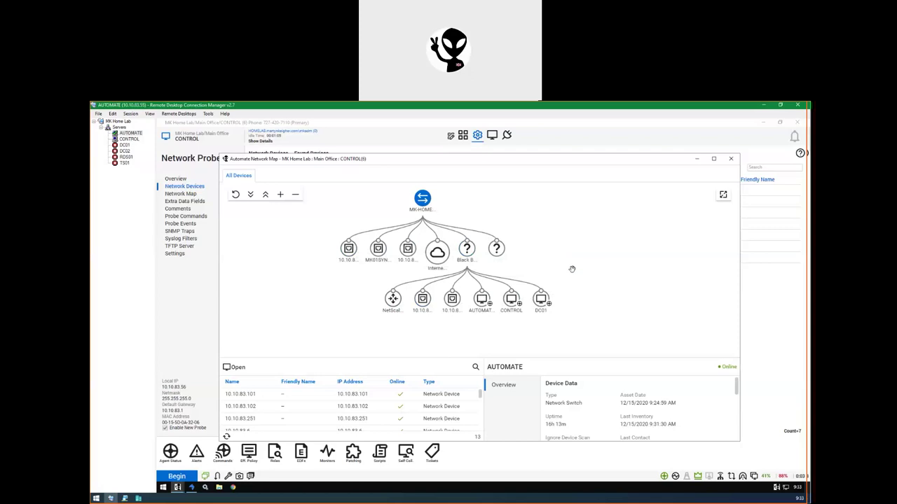
left_click(731, 160)
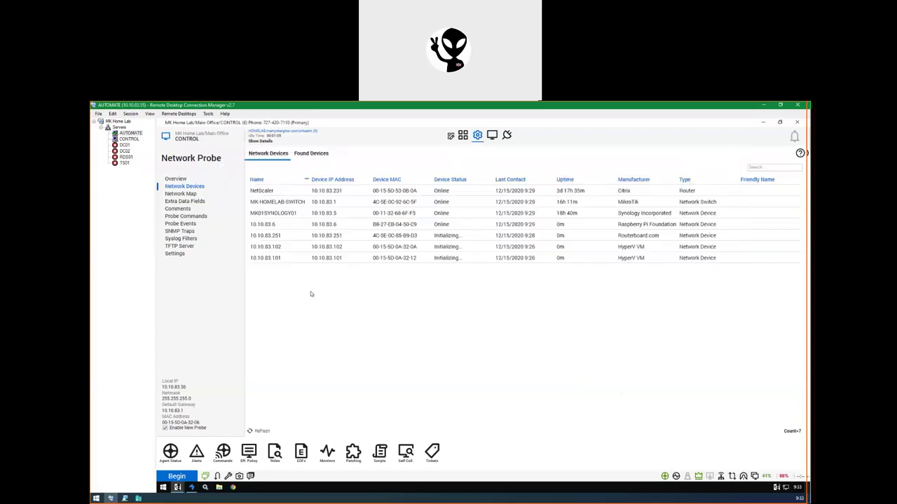
left_click(260, 431)
left_click(355, 236)
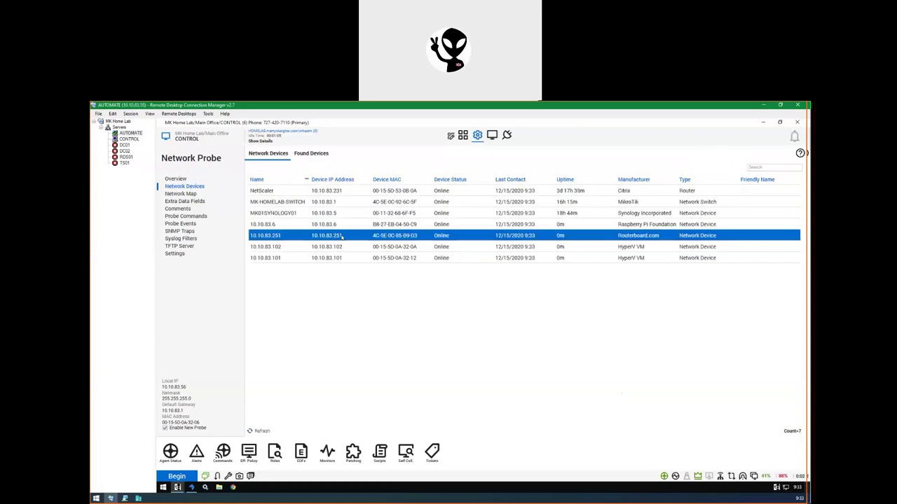
left_click(351, 214)
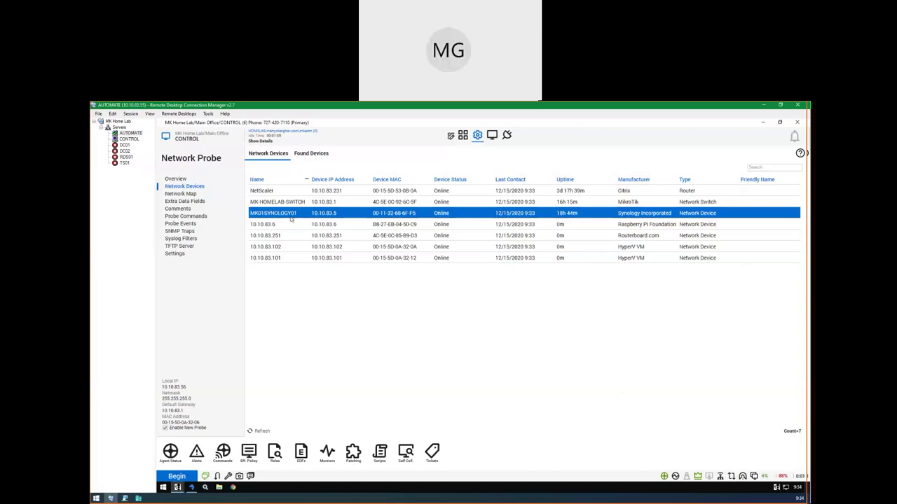
left_click(177, 486)
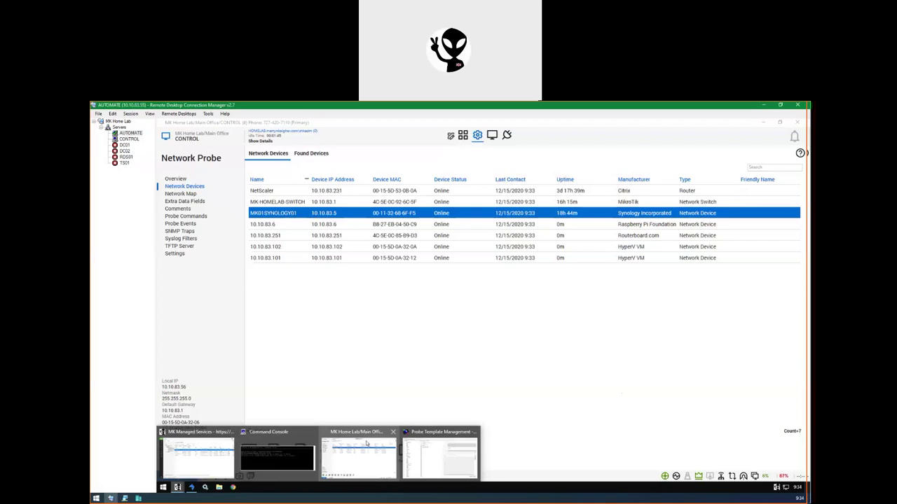
left_click(428, 452)
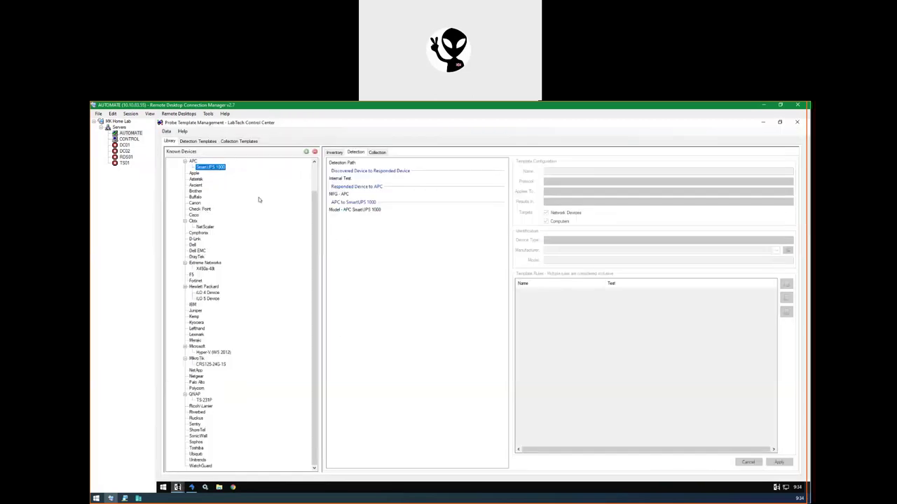
left_click(196, 190)
left_click(196, 334)
mouse_move(178, 488)
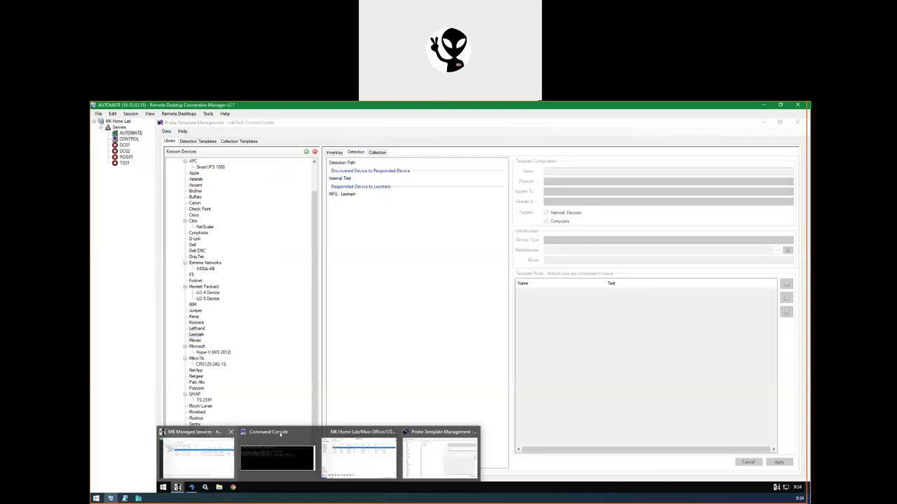
left_click(352, 456)
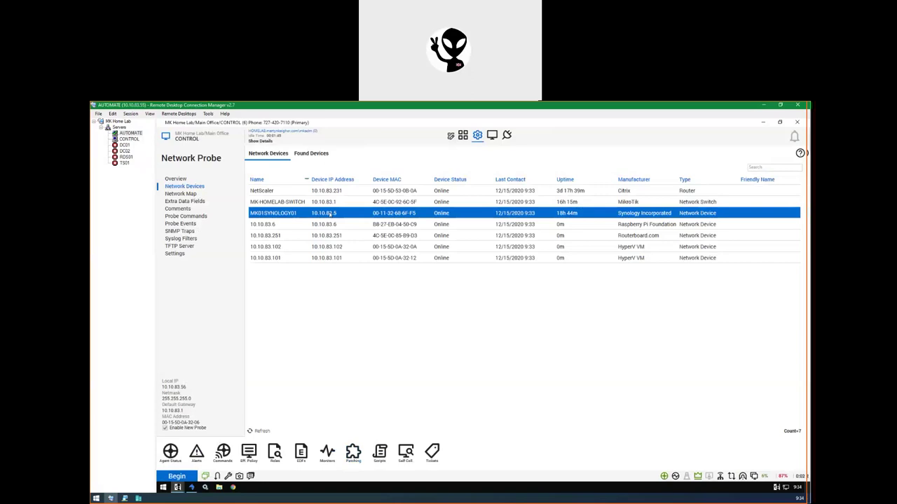
Open MK01SYNOLOGY01's details, check its Community (get) value and SNMP Explorer page, then move the window down
double_click(322, 215)
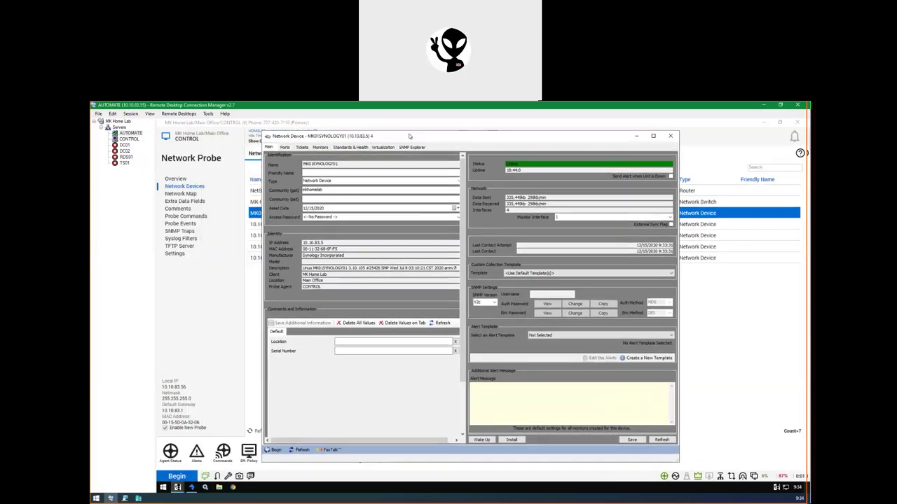
double_click(326, 190)
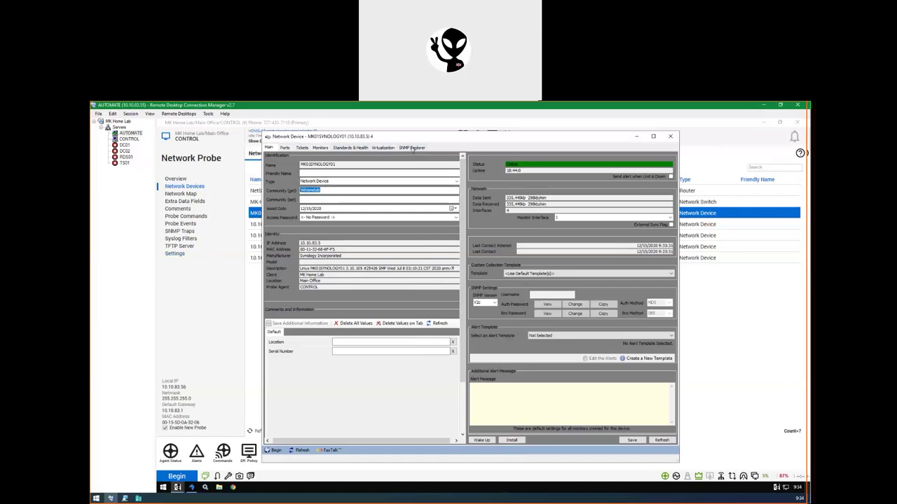
left_click(413, 148)
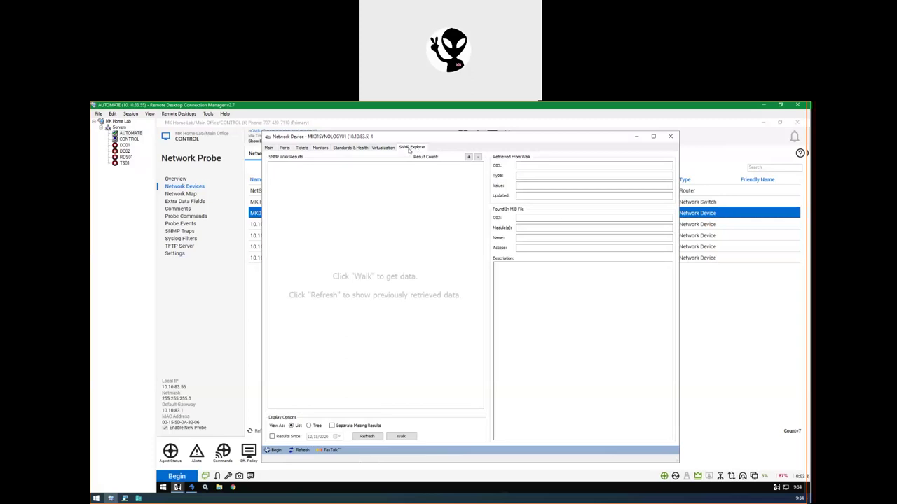
left_click(272, 148)
left_click_drag(297, 137, 322, 289)
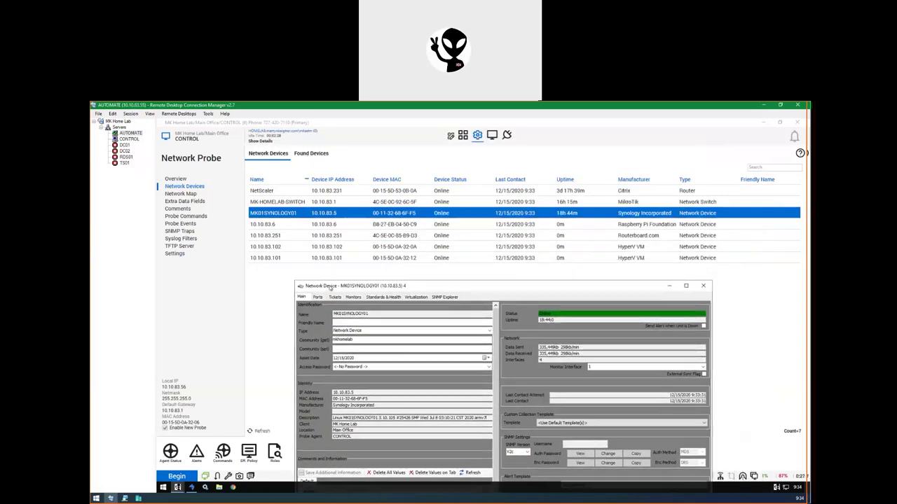
Enter and save a Community (get) string for device 10.10.83.101, accepting another queued probe command
left_click(336, 259)
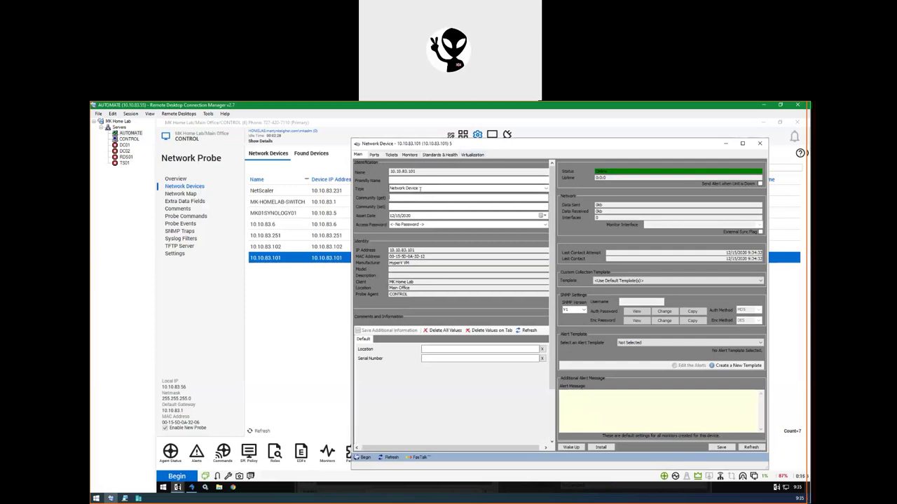
key("Tab")
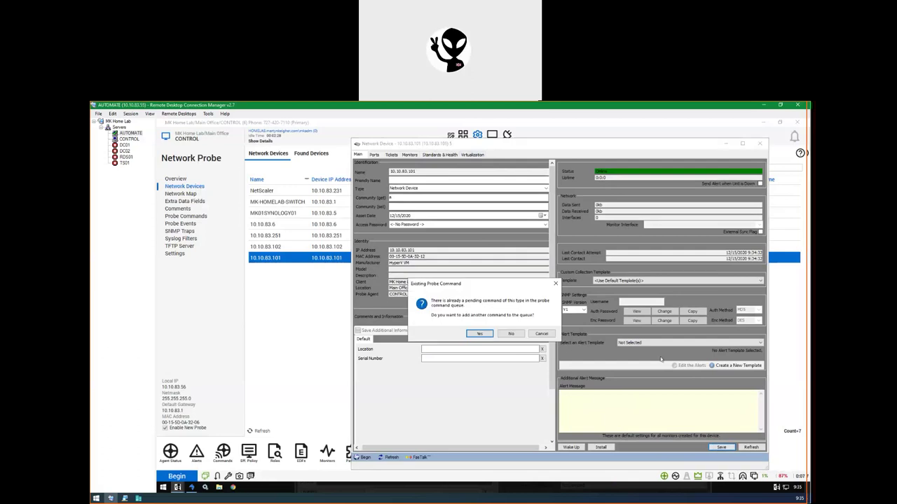
left_click(512, 336)
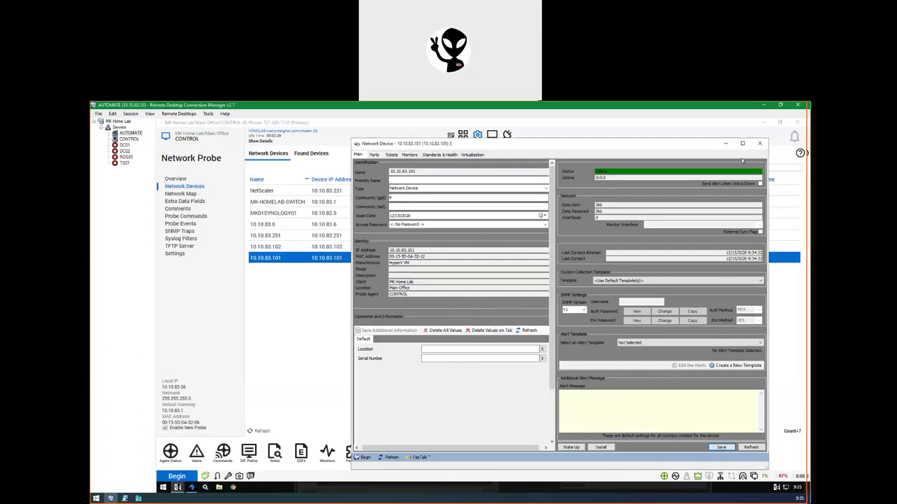
Refresh the network devices list, reopen 10.10.83.101 and check its SNMP Explorer page
left_click(760, 145)
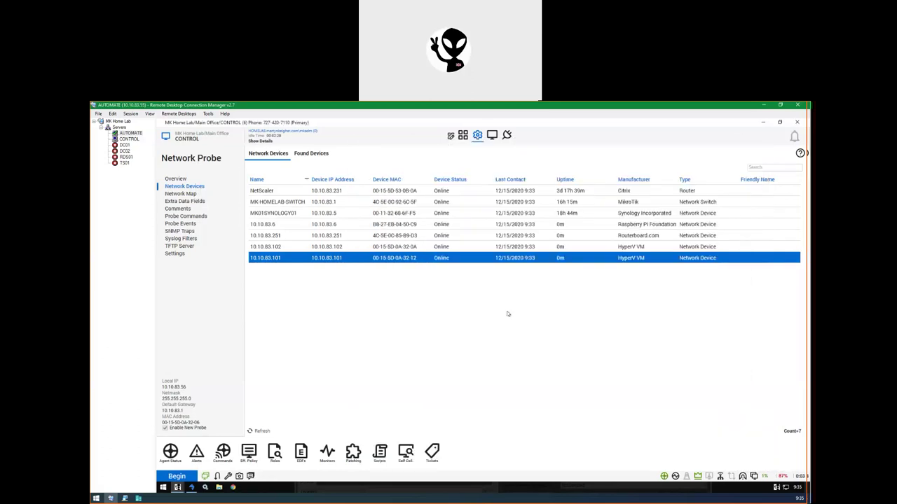
left_click(253, 431)
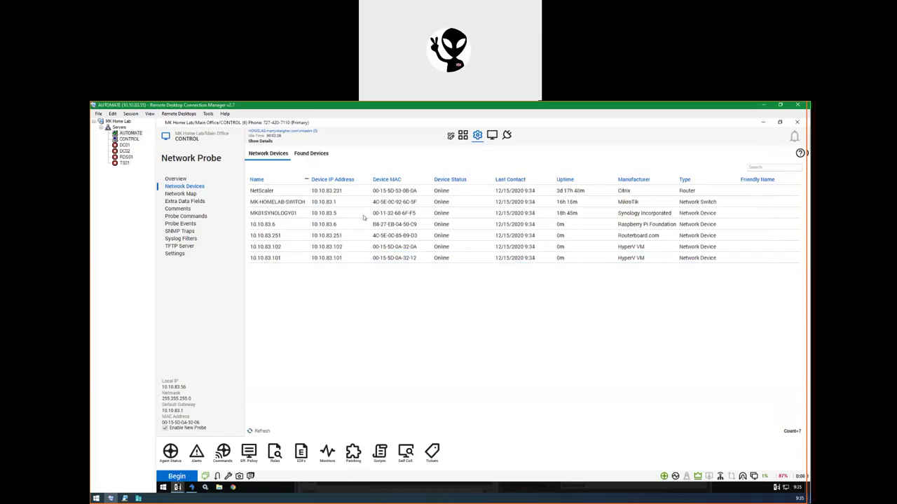
left_click(297, 258)
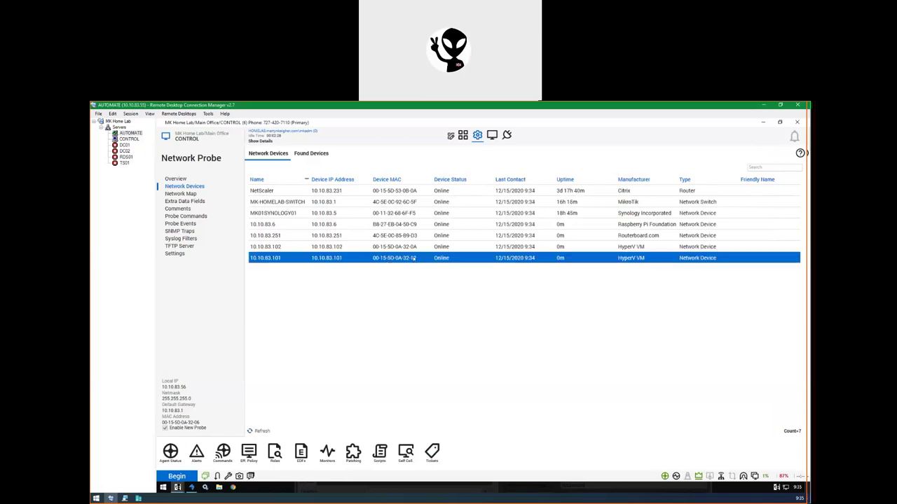
double_click(413, 259)
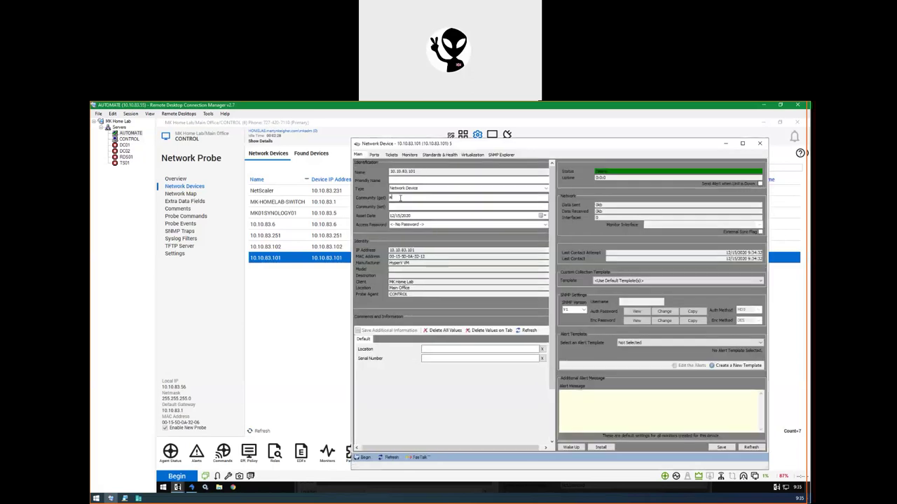
left_click(510, 156)
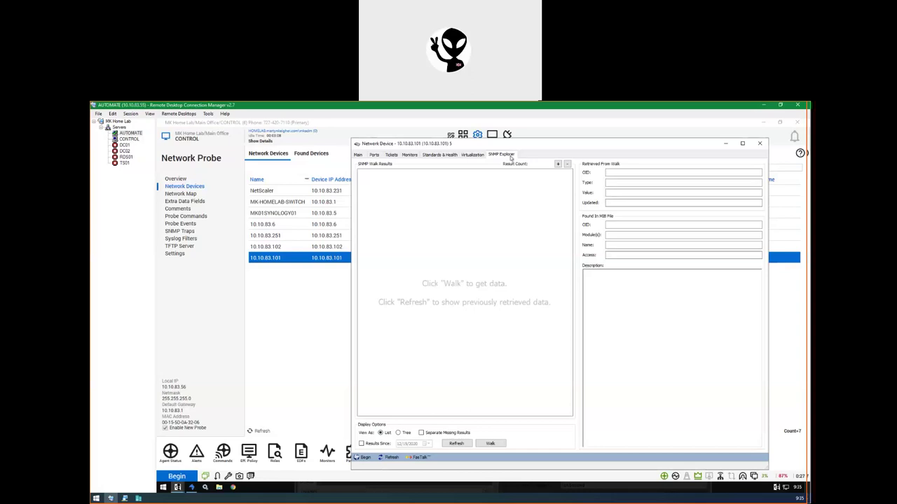
left_click_drag(494, 145, 464, 139)
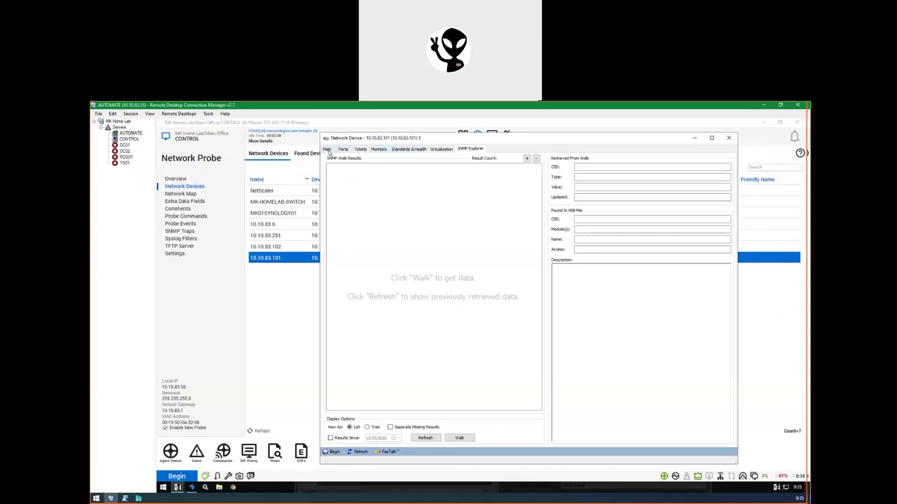
left_click(326, 150)
Replace the Community (get) value and enter docker01 as the device's friendly name
left_click(361, 192)
double_click(360, 192)
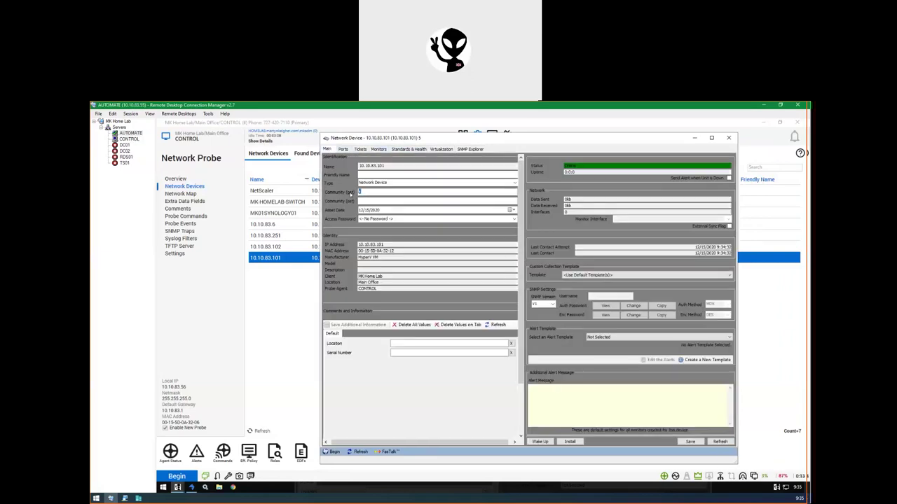
type("p")
left_click(391, 174)
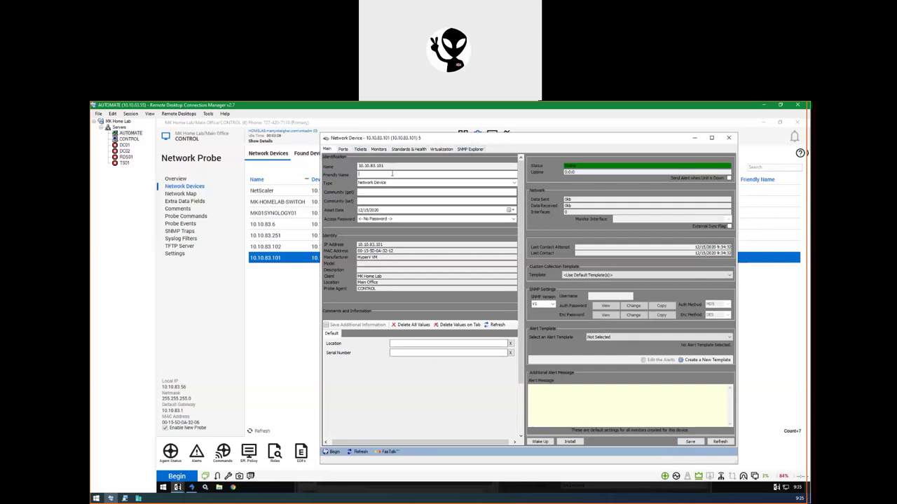
type("docker01")
left_click(729, 138)
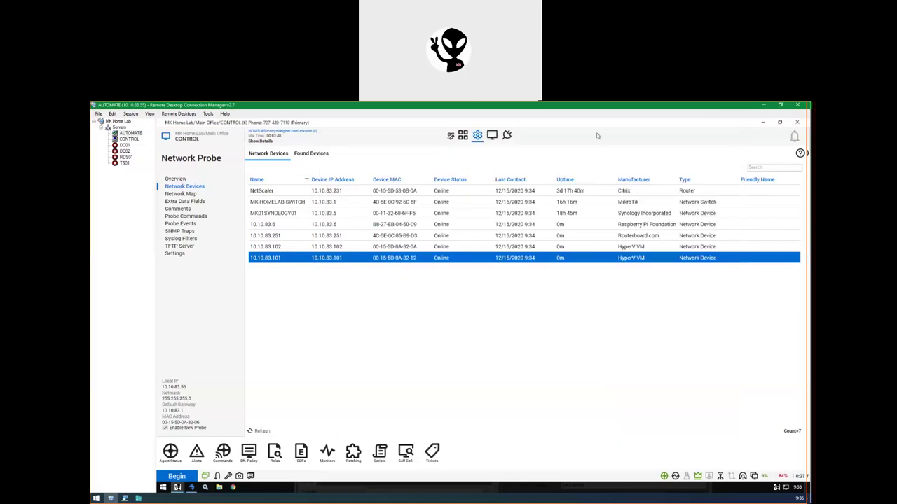
Refresh the device list and open MK01SYNOLOGY01's SNMP Explorer view
left_click(254, 431)
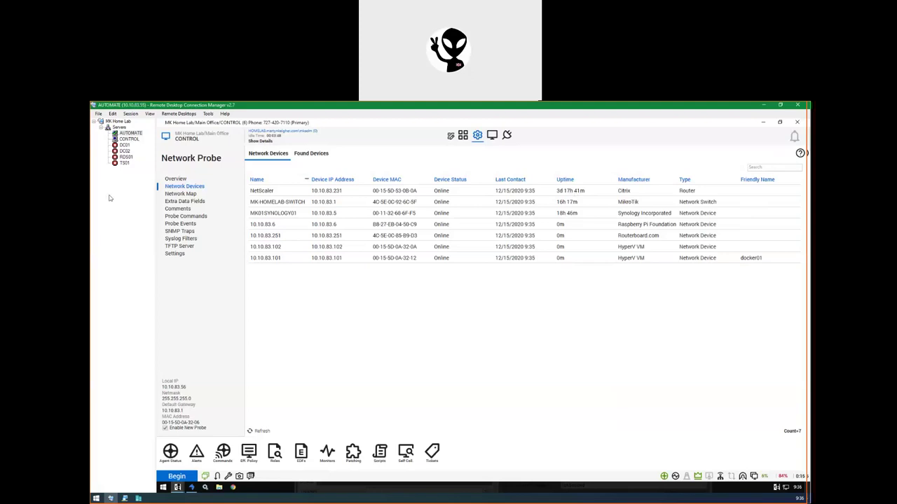
double_click(285, 213)
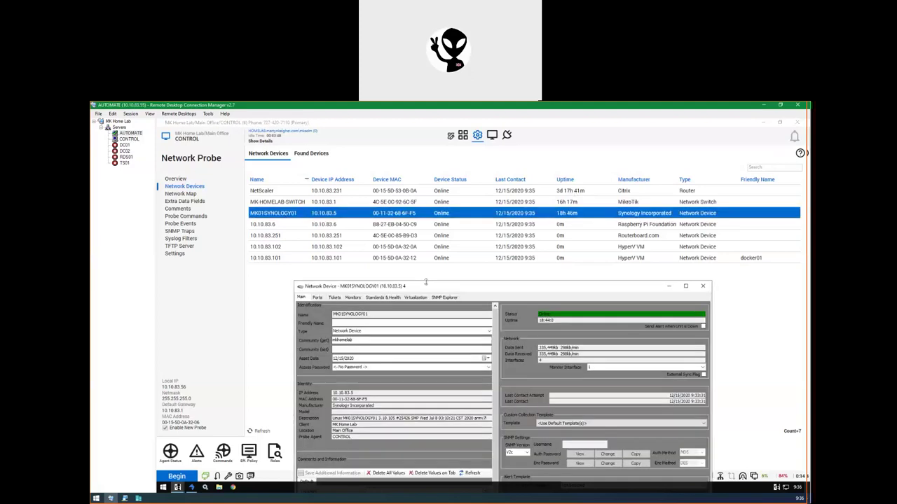
left_click_drag(429, 283, 423, 153)
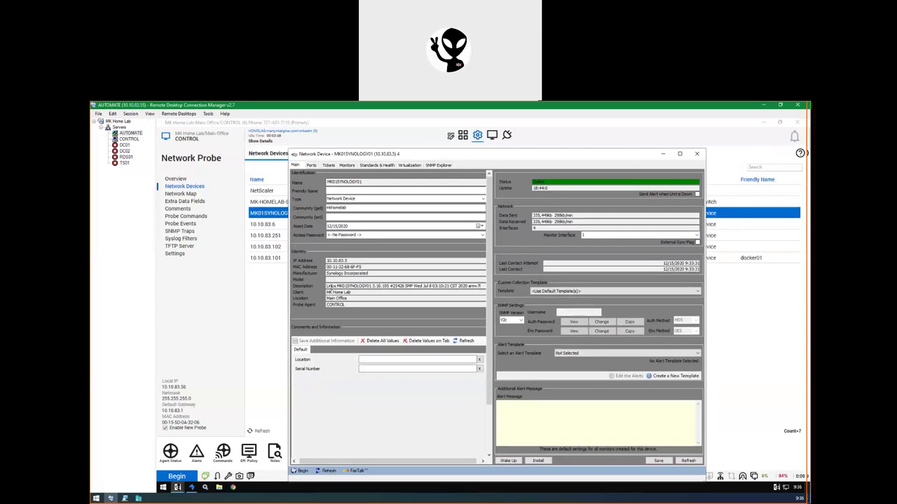
left_click(442, 165)
left_click_drag(481, 154, 497, 139)
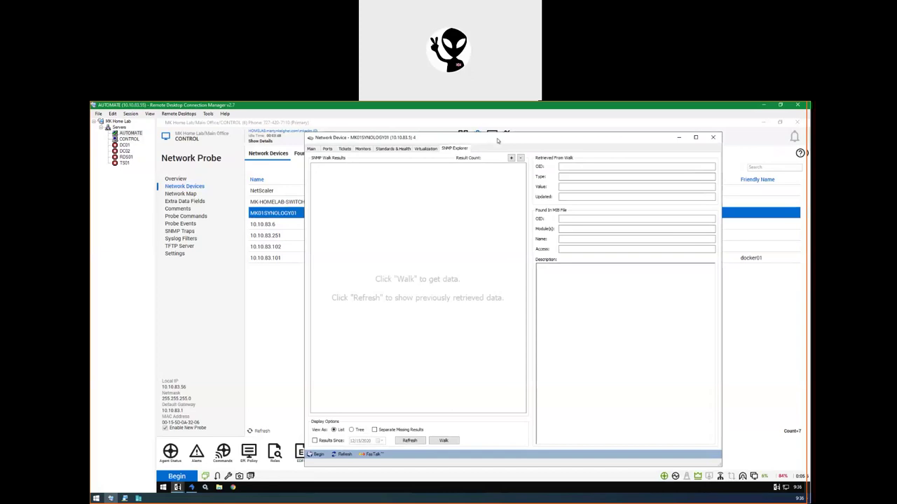
Close the Synology device and network probe windows and hide Probe Template Management
left_click(712, 137)
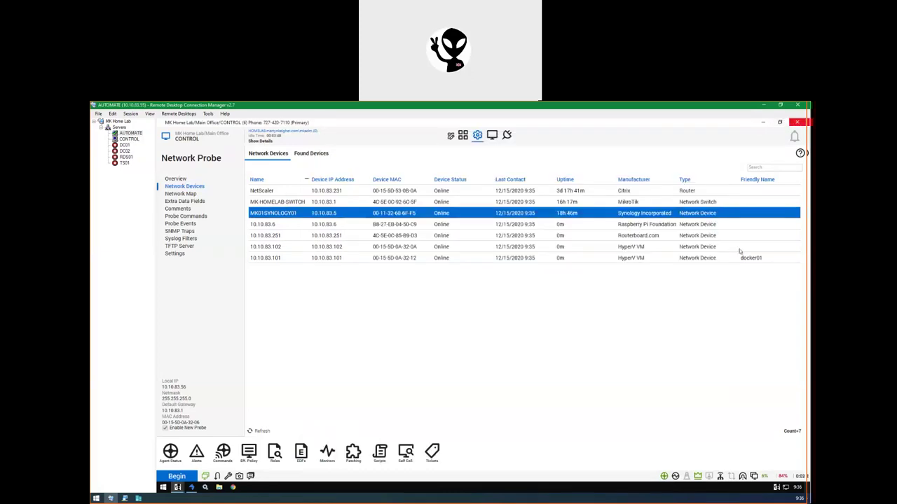
left_click(796, 122)
left_click(763, 122)
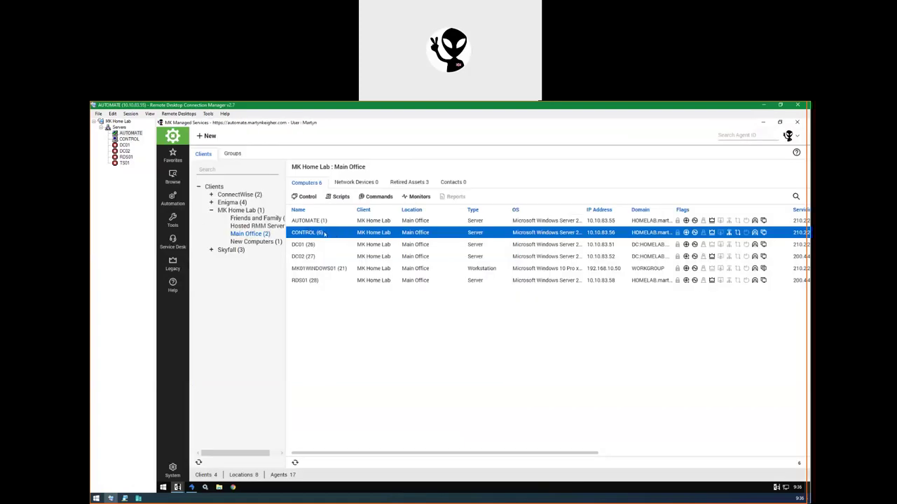
Open MK01SYNOLOGY01's SNMP Explorer from the CONTROL computer's Network Probe device list
double_click(403, 233)
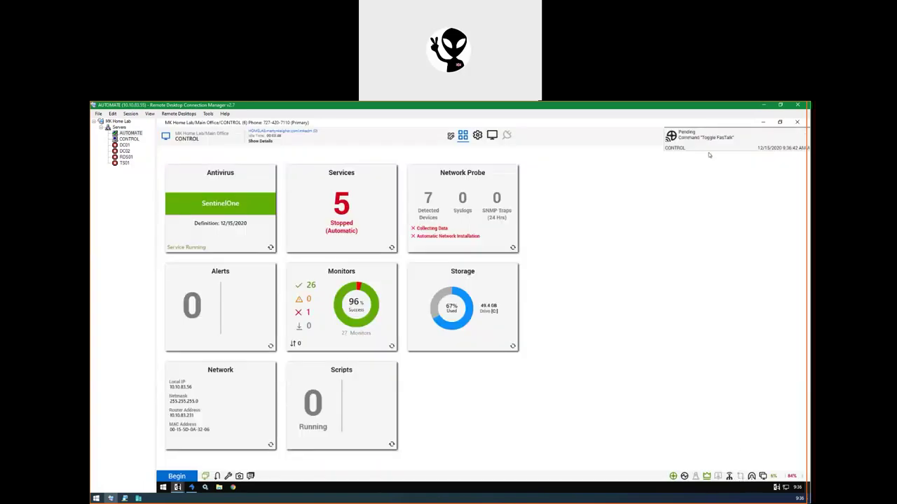
left_click(477, 137)
left_click(496, 206)
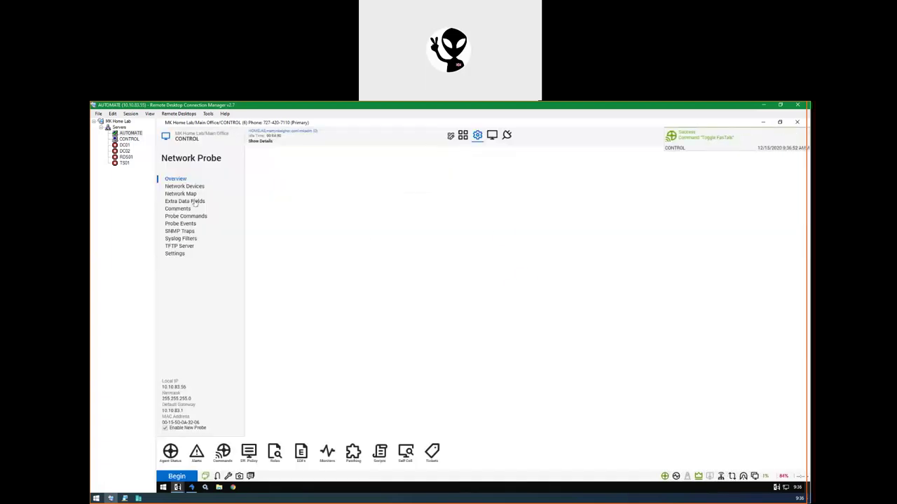
left_click(181, 186)
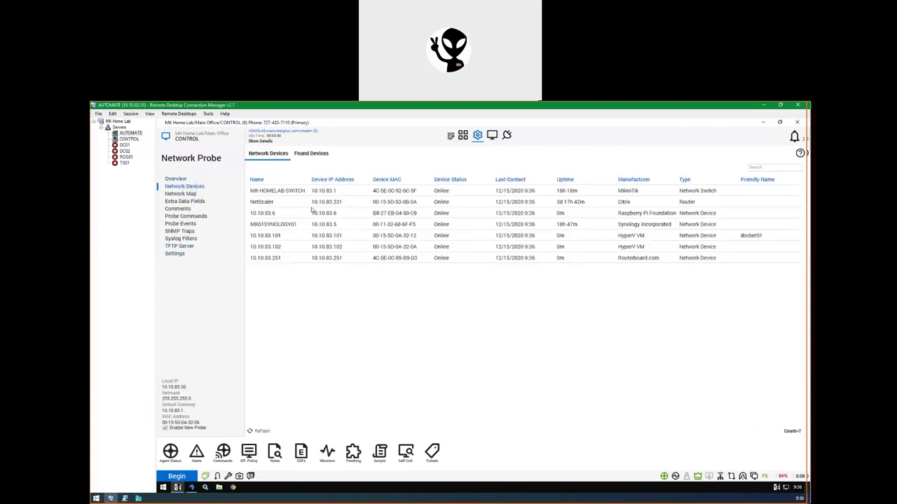
left_click(326, 225)
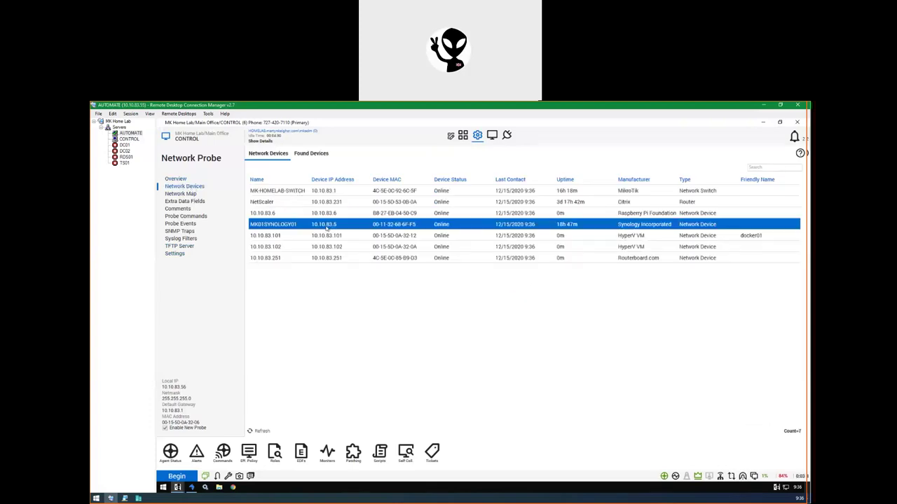
double_click(562, 224)
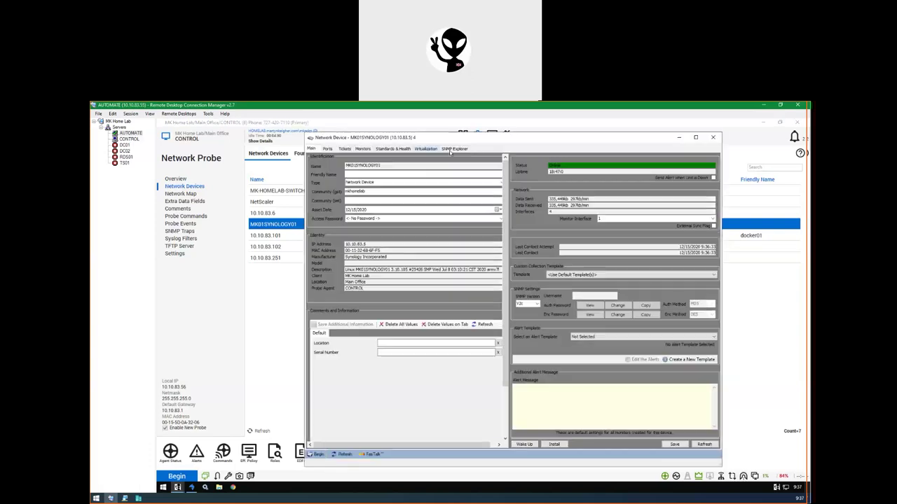
left_click(455, 149)
Run an SNMP walk with the results limit set to 30 and view the results
left_click(443, 440)
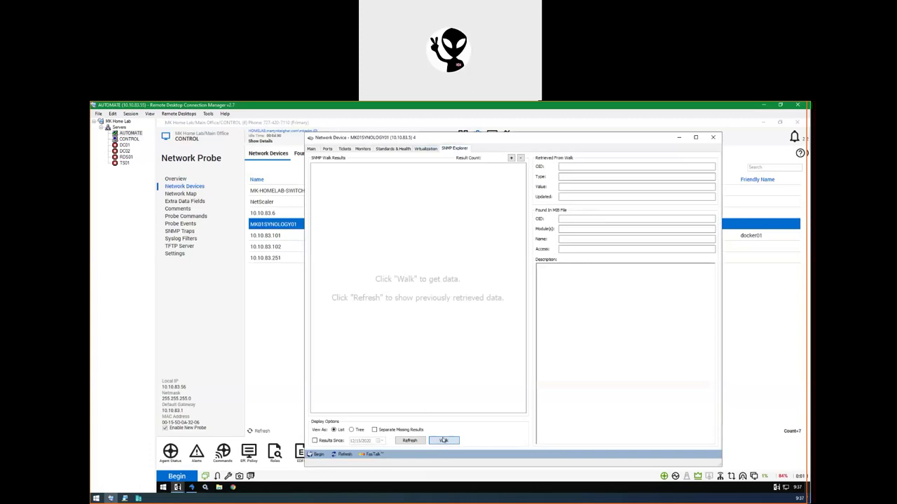
left_click(451, 292)
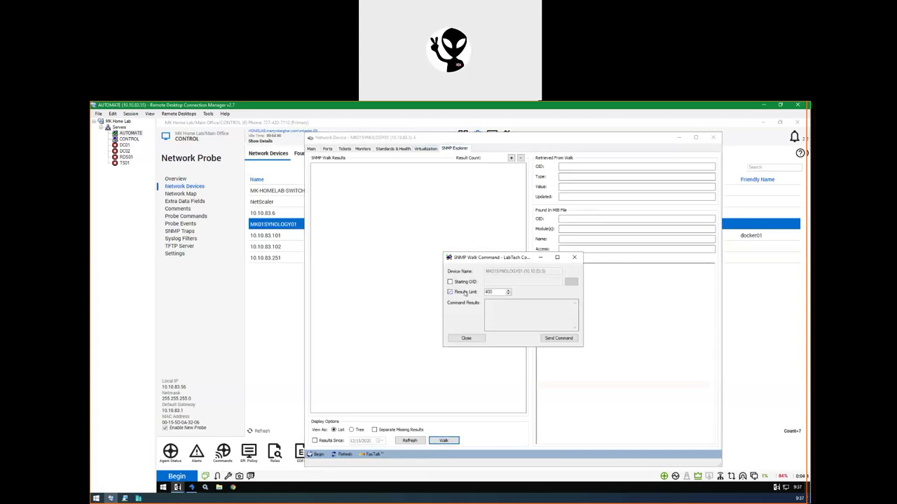
left_click_drag(488, 291, 450, 292)
type("30")
left_click(545, 339)
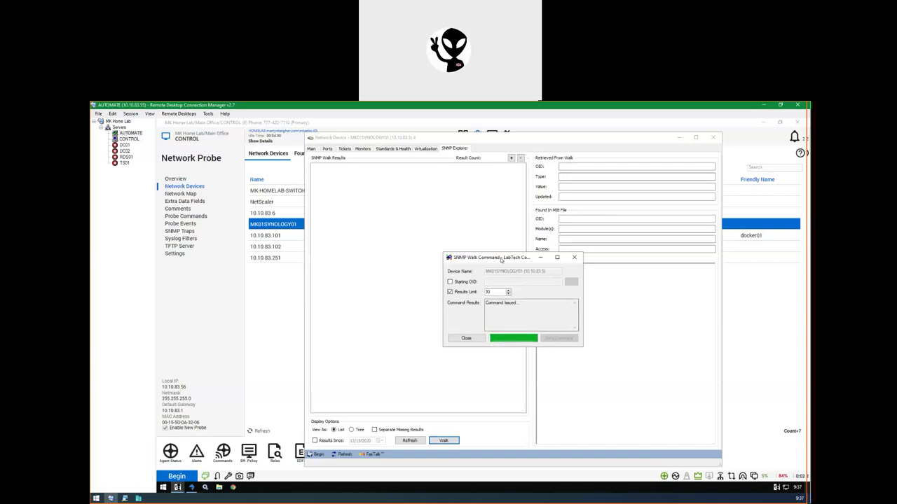
left_click_drag(489, 259, 423, 293)
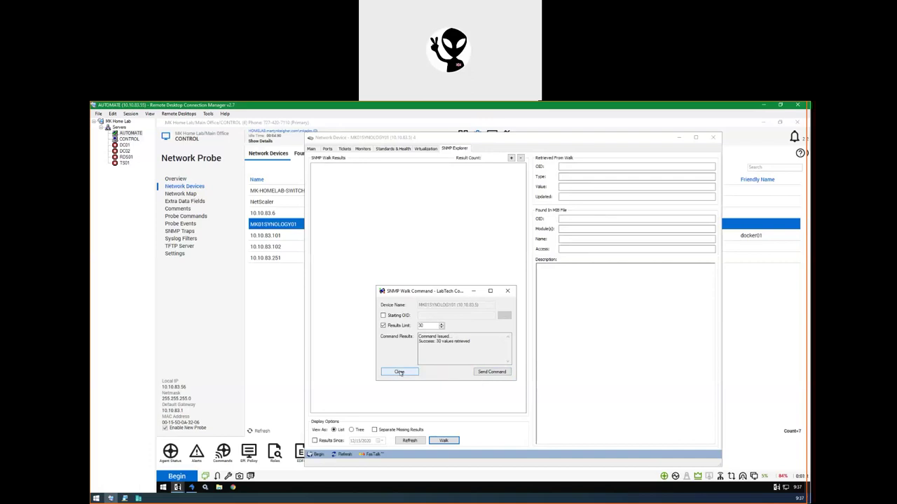
left_click(399, 372)
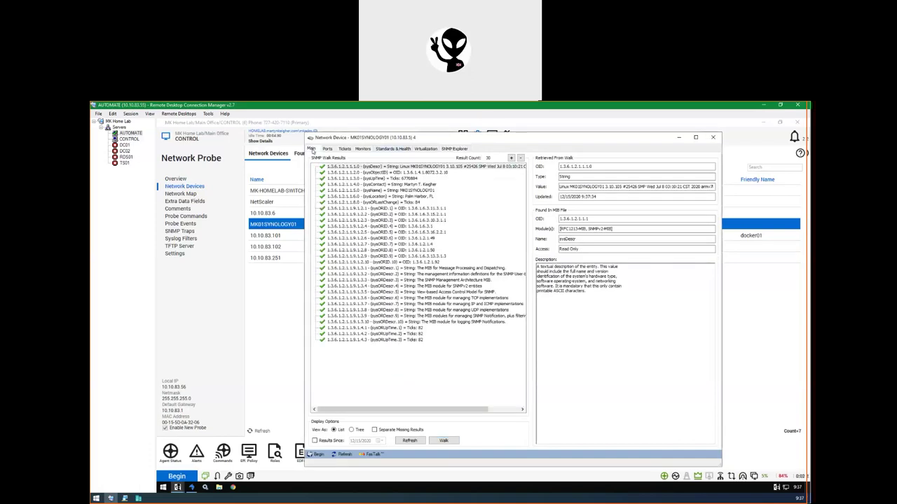
left_click(312, 149)
double_click(368, 191)
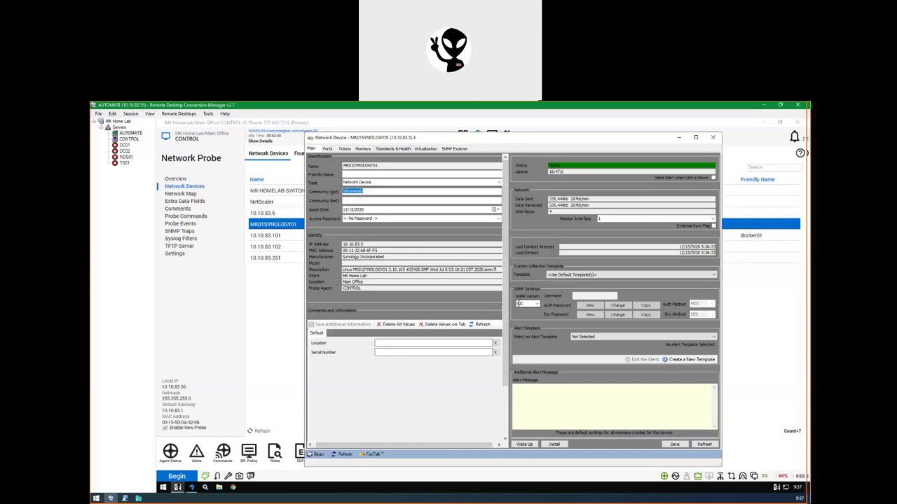
left_click(456, 149)
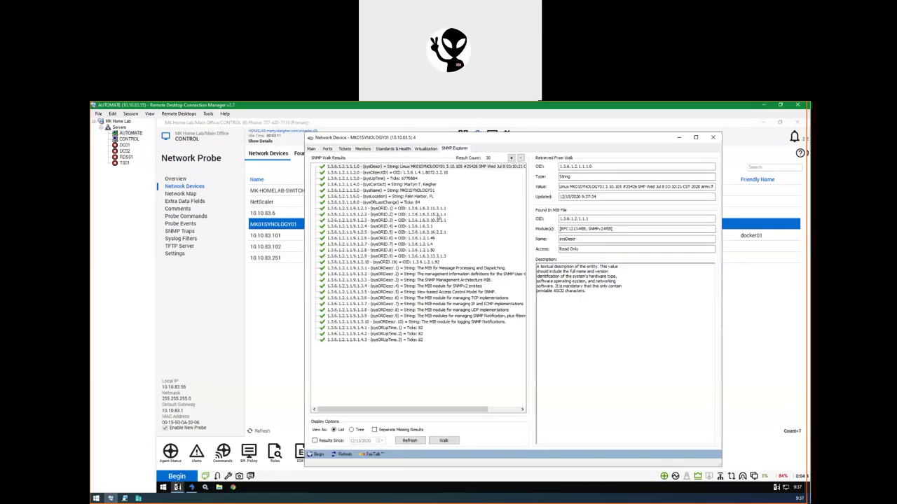
left_click_drag(452, 139, 418, 267)
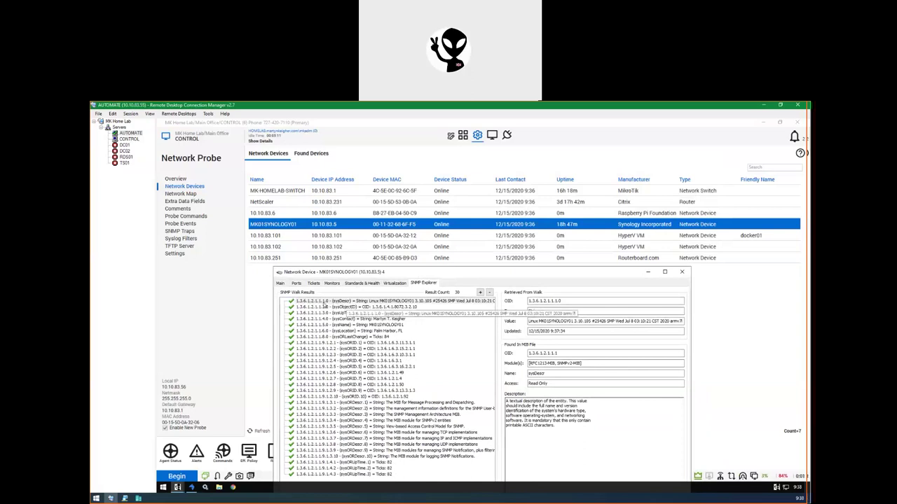
left_click(382, 313)
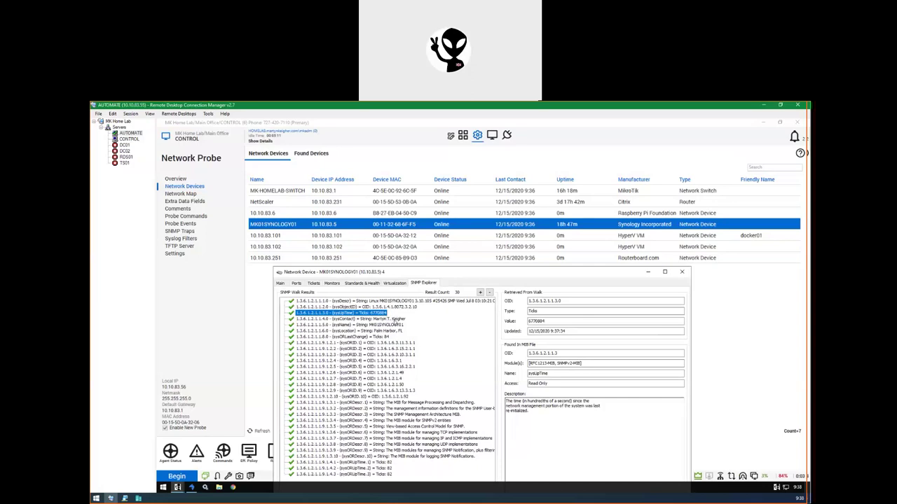
left_click(308, 326)
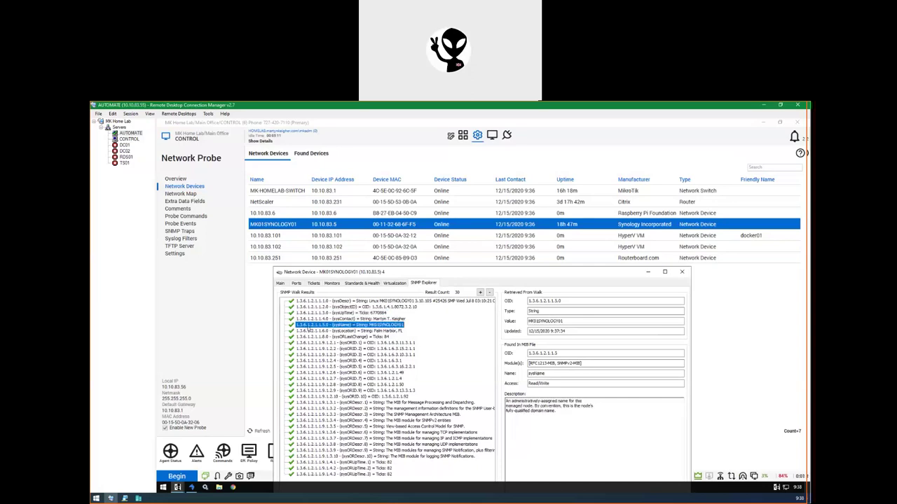
left_click(383, 332)
left_click(390, 320)
left_click(385, 332)
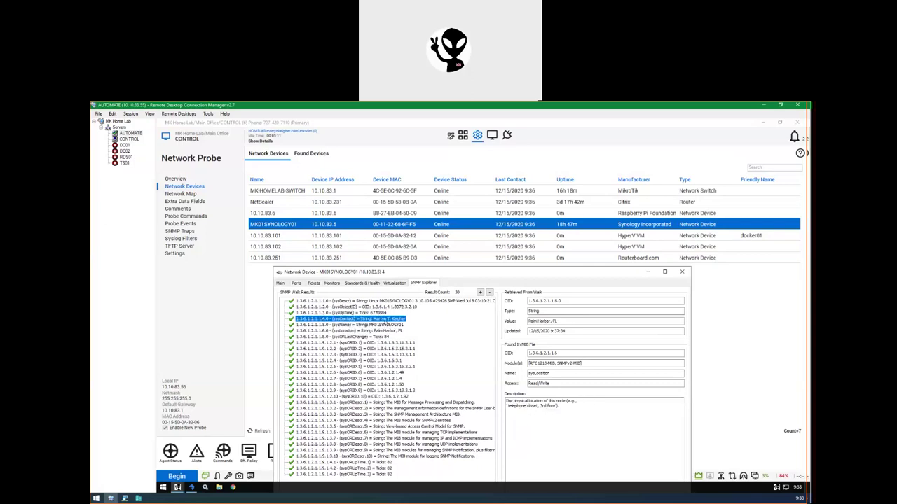
left_click(386, 320)
left_click(385, 333)
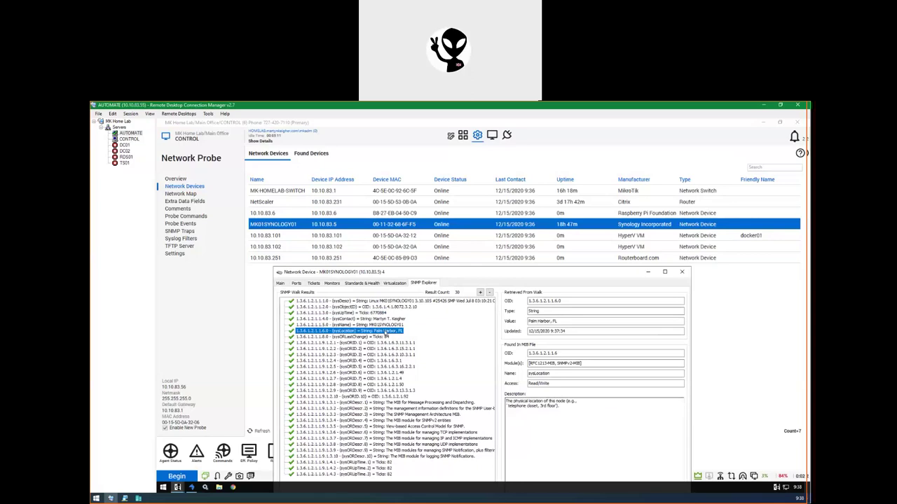
left_click_drag(402, 277, 409, 273)
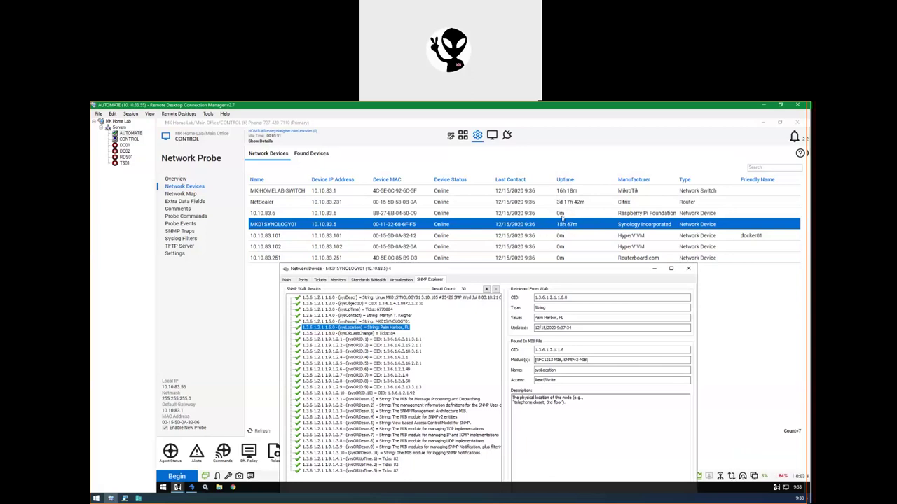
left_click(560, 214)
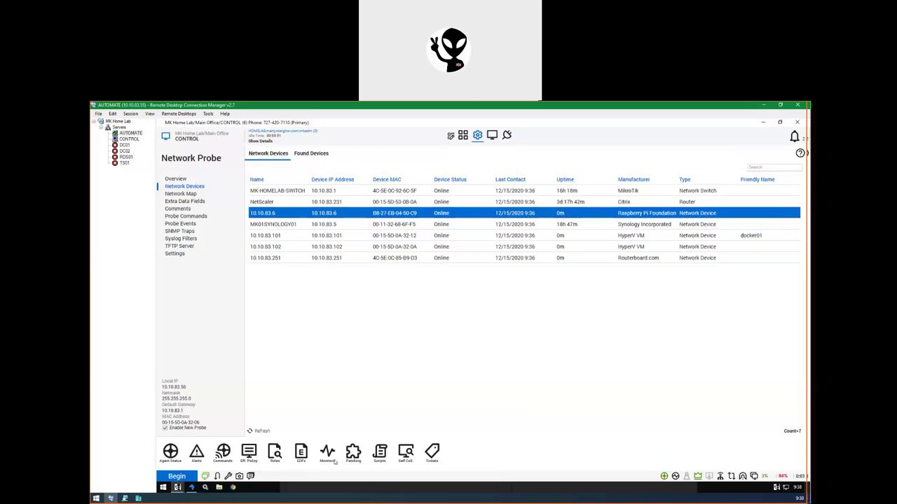
mouse_move(191, 487)
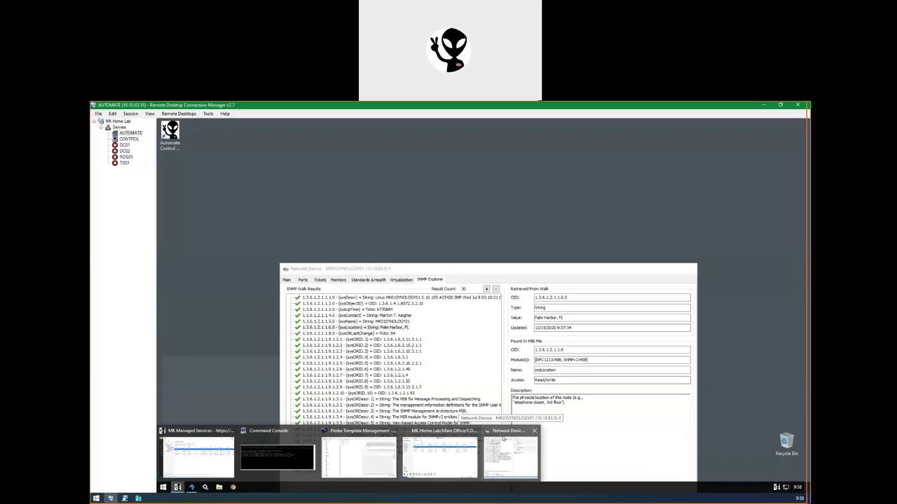
left_click(503, 438)
left_click_drag(483, 269, 542, 152)
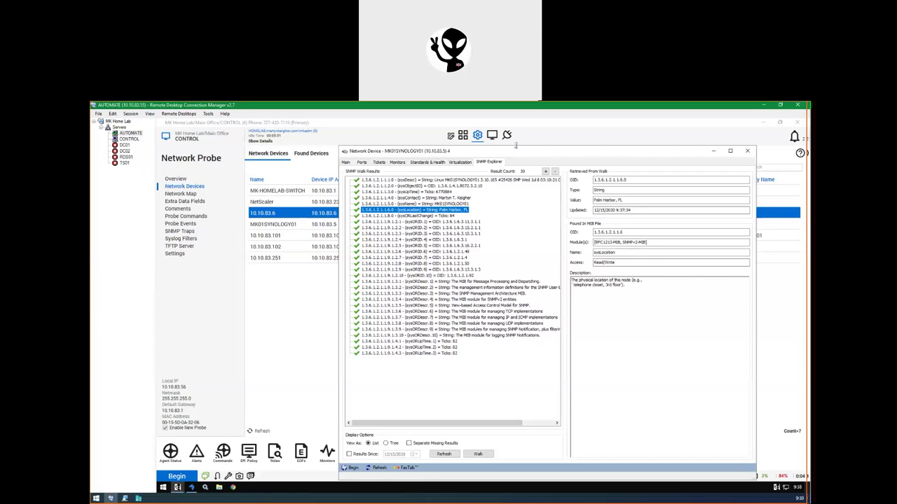
left_click_drag(515, 147, 515, 166)
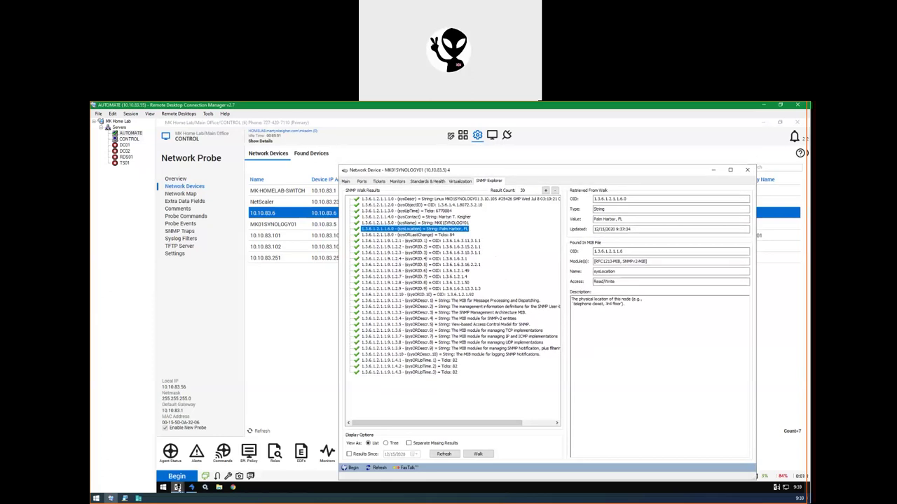
Collapse the Adtran, APC, Citrix, Extreme Networks, HP, Microsoft, MikroTik and QNAP library branches
mouse_move(177, 488)
left_click(359, 452)
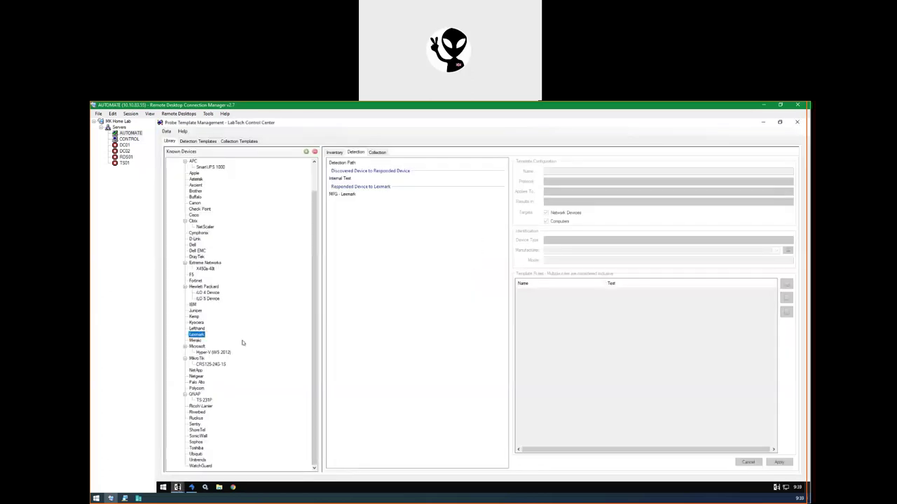
scroll(209, 405, "up", 2)
left_click(185, 174)
left_click(185, 185)
left_click(185, 240)
left_click(185, 275)
left_click(185, 292)
left_click(185, 340)
left_click(185, 347)
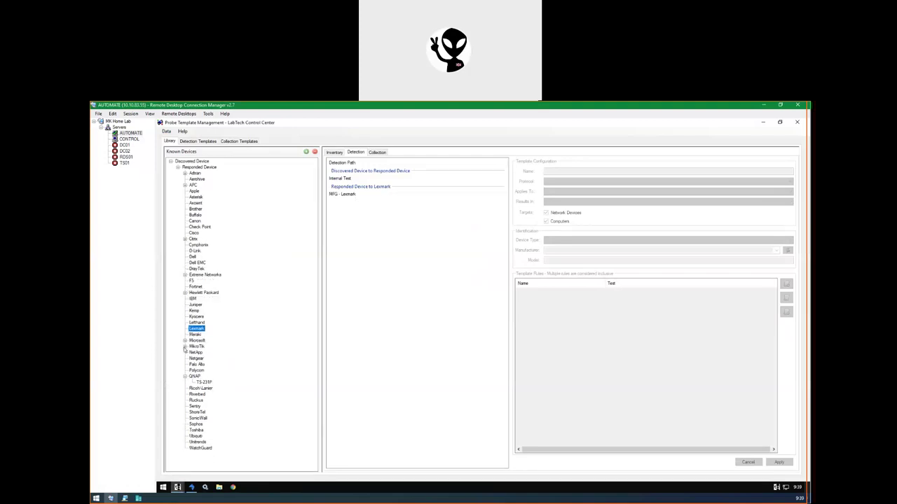
left_click(185, 376)
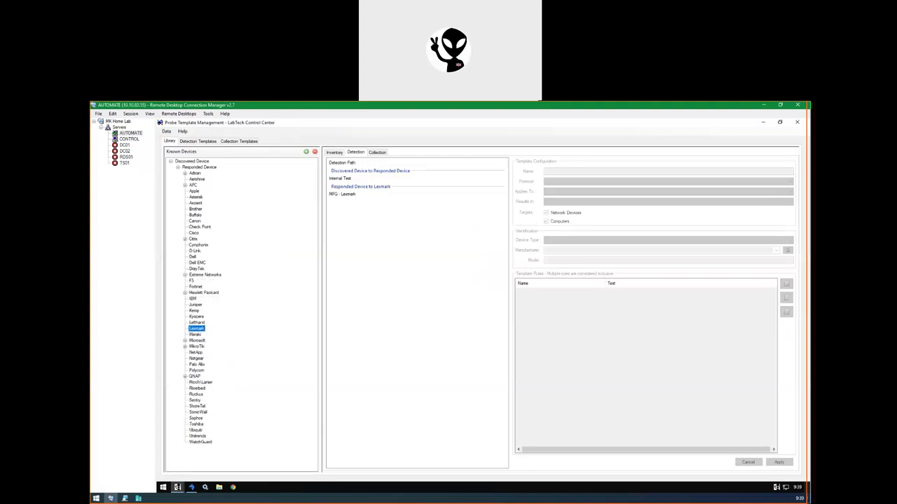
Add a Synology device under Responded Device in the probe library and apply it
right_click(200, 168)
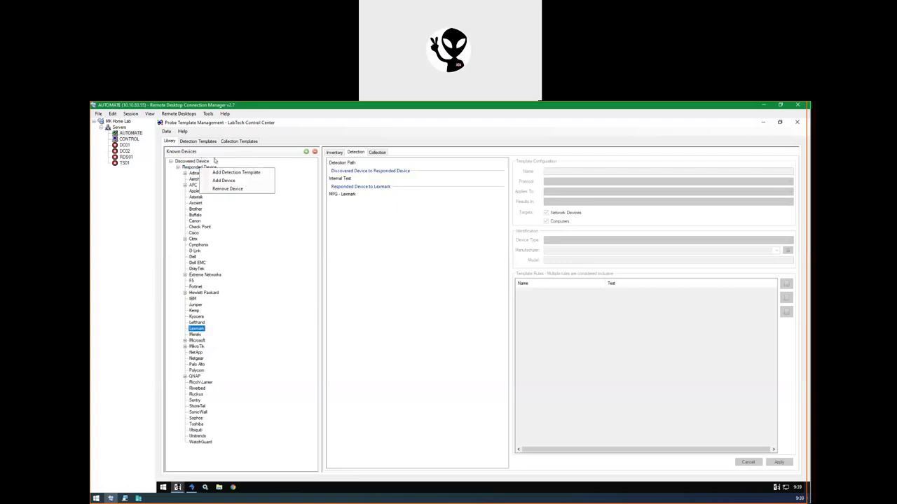
left_click(224, 180)
left_click(373, 171)
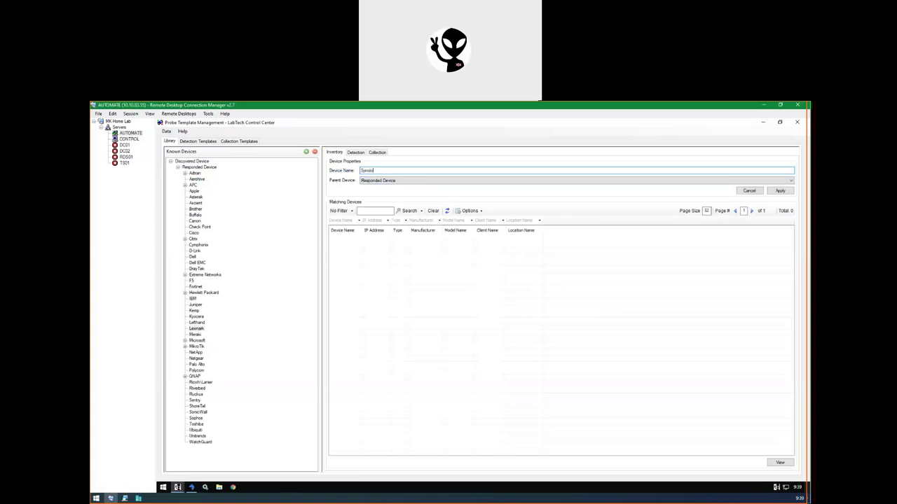
left_click(782, 191)
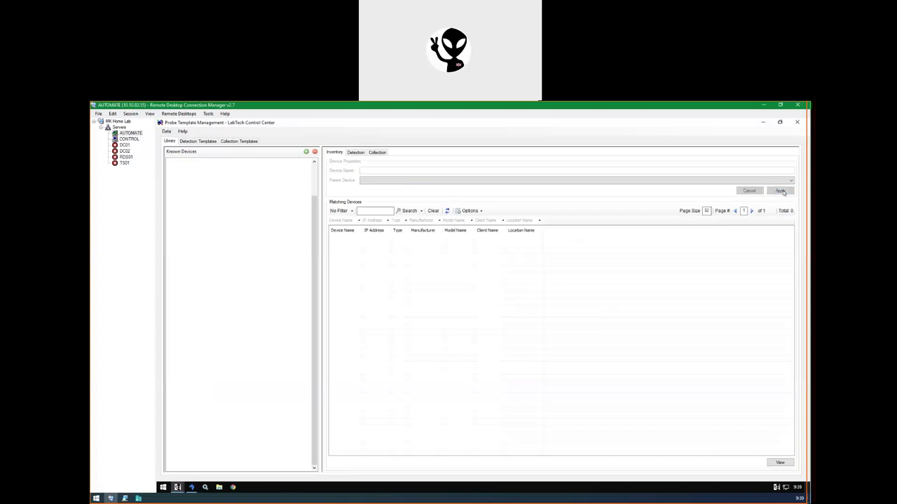
Reload the known devices list and view Synology's detection settings
left_click(198, 466)
left_click(166, 131)
left_click(183, 140)
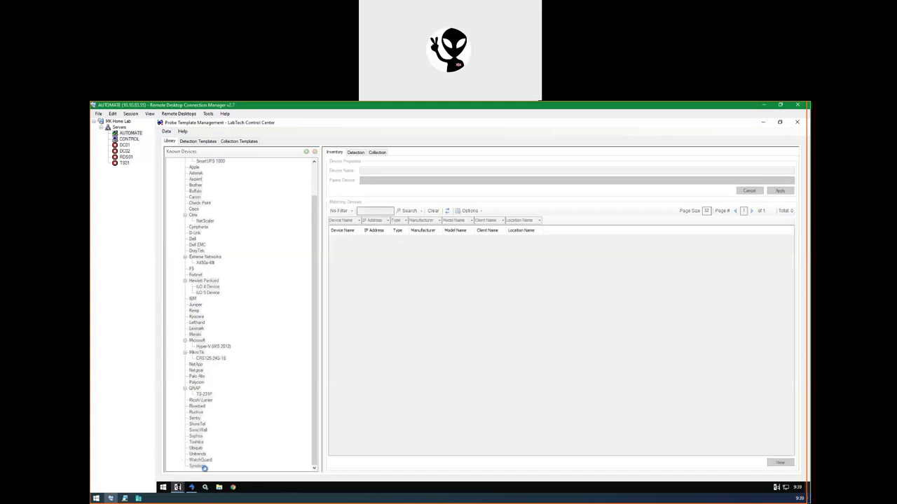
left_click(198, 442)
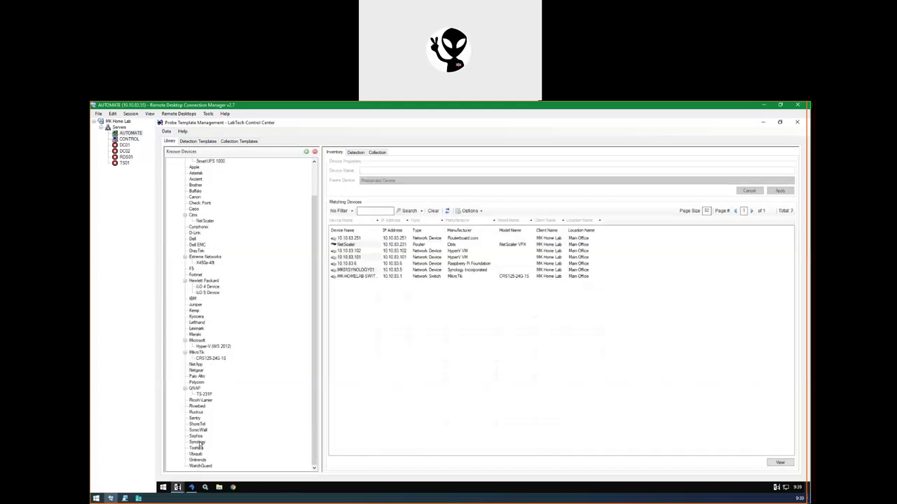
left_click(356, 152)
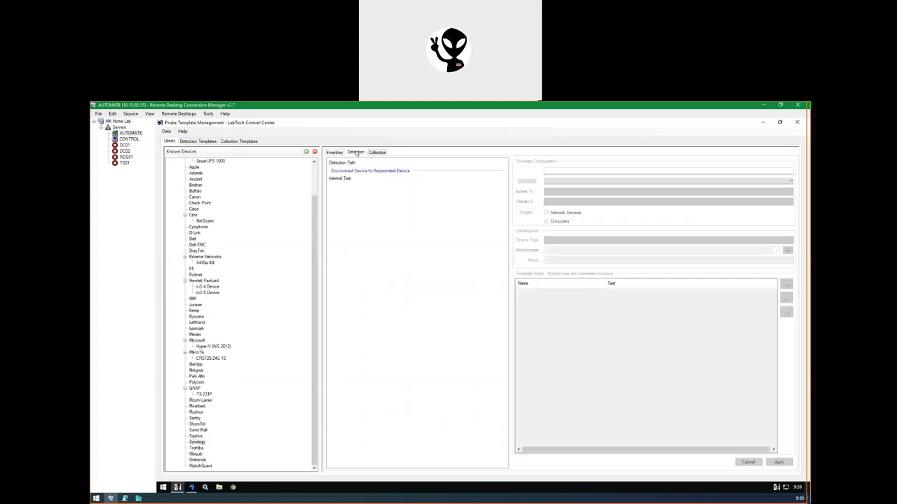
left_click(202, 443)
right_click(201, 446)
Create the MFG - Synology detection template with device type NAS Disk and manufacturer Synology
left_click(232, 447)
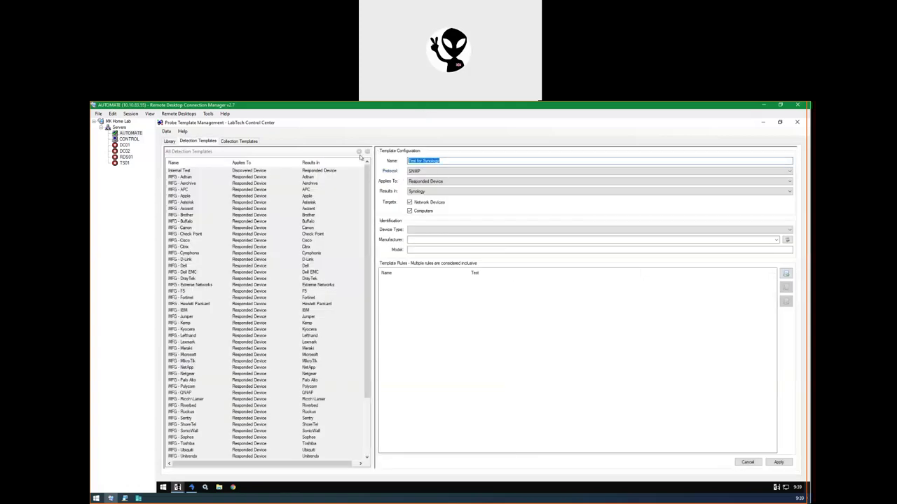
type("MFG - Sy")
left_click(421, 232)
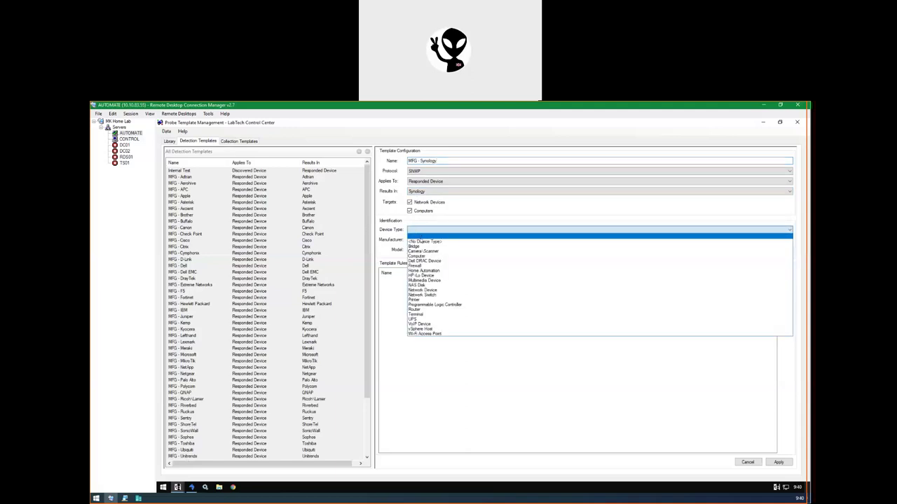
left_click(423, 286)
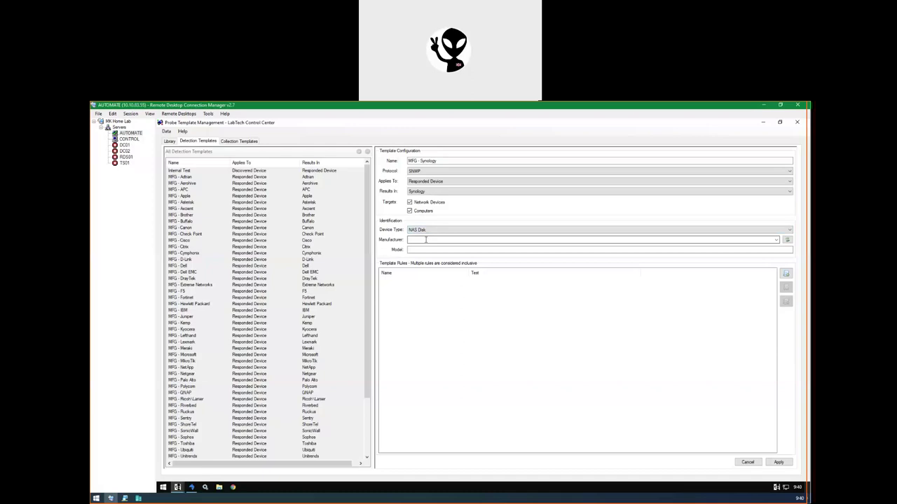
left_click(426, 240)
type("Synology")
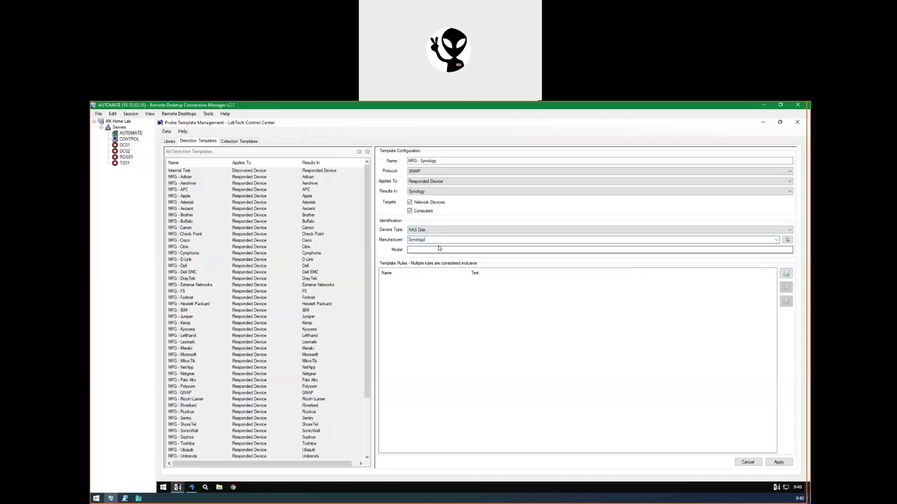
left_click(417, 251)
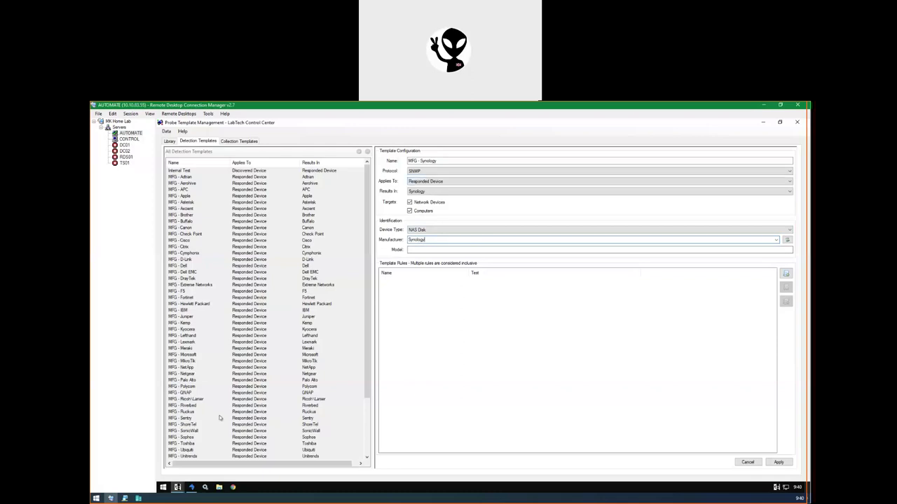
Select MK01SYNOLOGY01 in the network probe device list, then switch to SQLyog
left_click(177, 487)
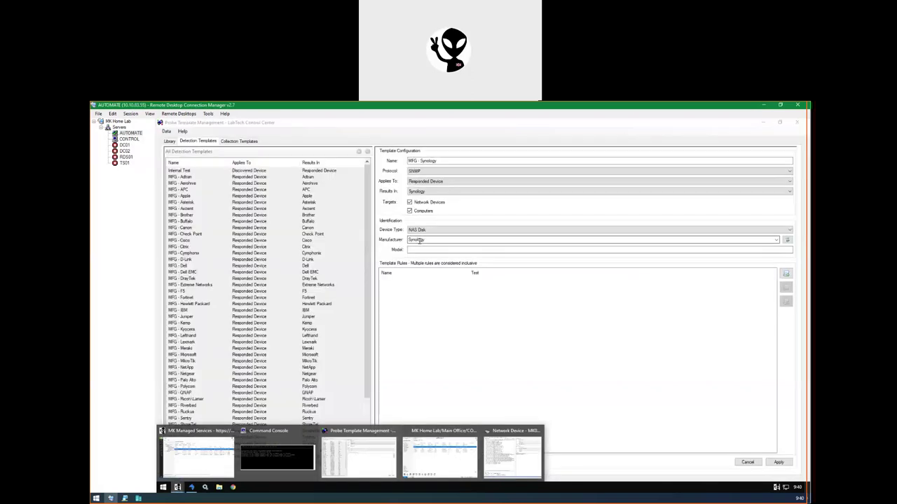
left_click(440, 454)
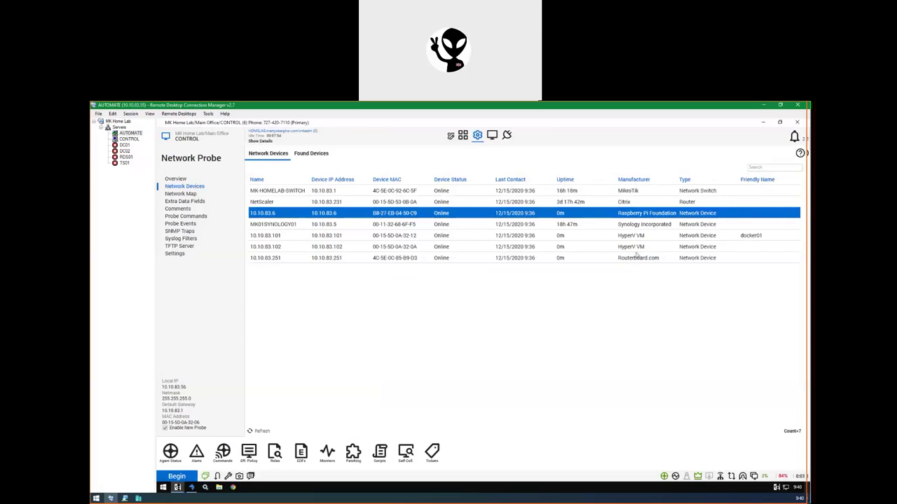
left_click(637, 226)
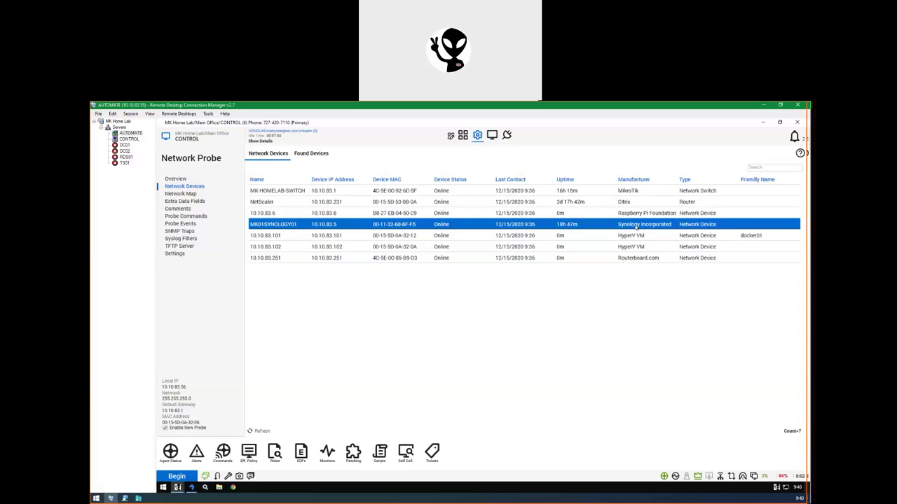
left_click(191, 486)
Filter the SQLyog table list for mactable and open its table data
left_click(223, 172)
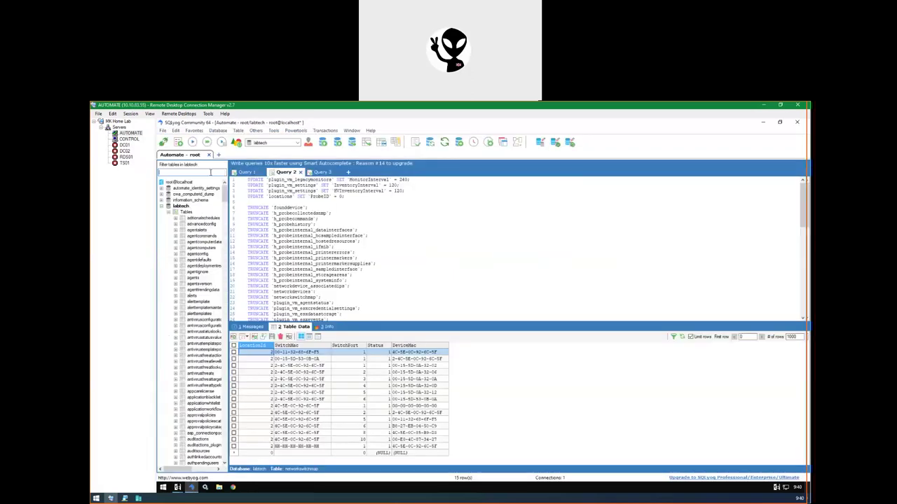
type("mactable")
left_click(195, 218)
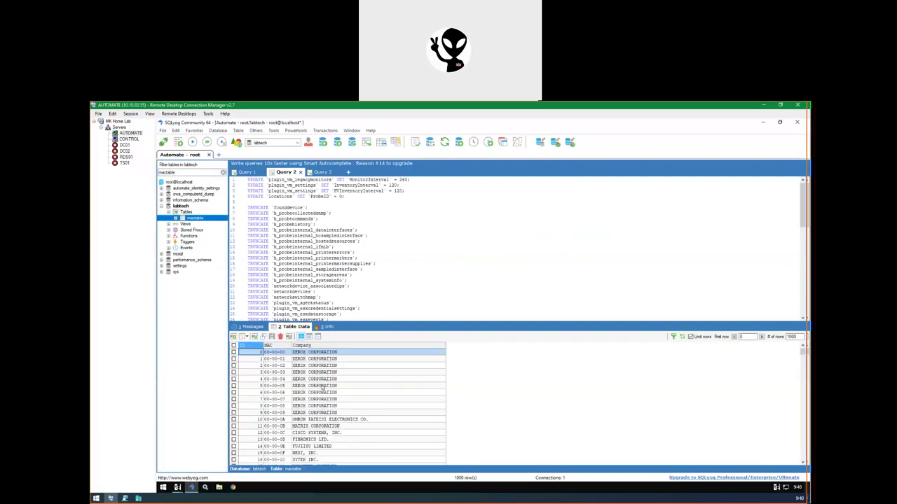
left_click(398, 319)
left_click(378, 360)
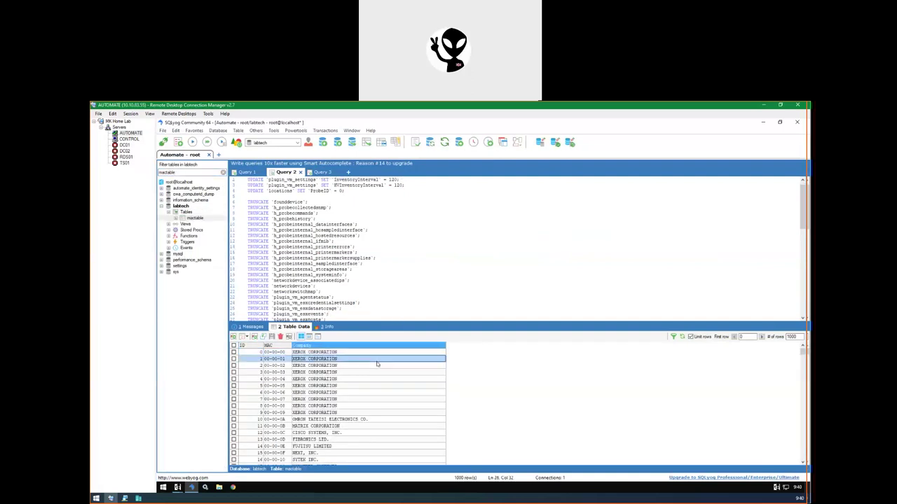
Apply a custom filter Company LIKE Synology, showing the 00-11-32 Synology Incorporated row
left_click(671, 336)
left_click(607, 365)
left_click(613, 396)
left_click_drag(670, 365, 598, 361)
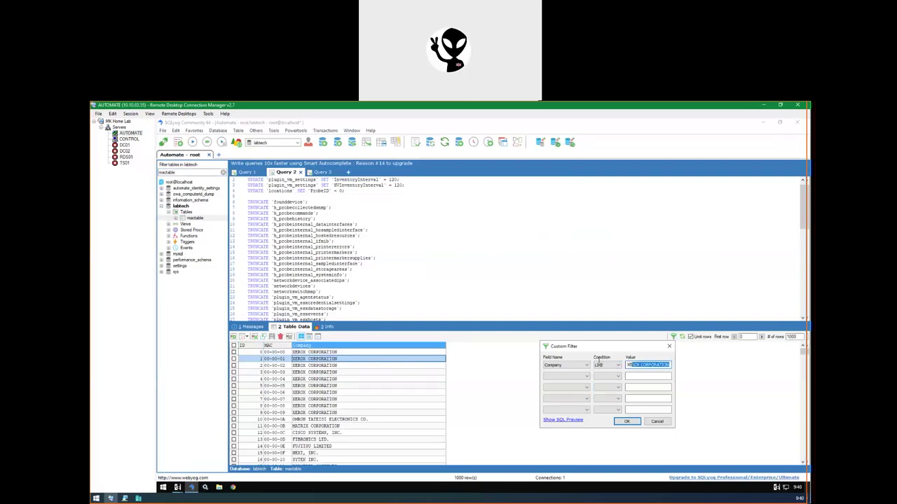
type("Synology%")
key("Return")
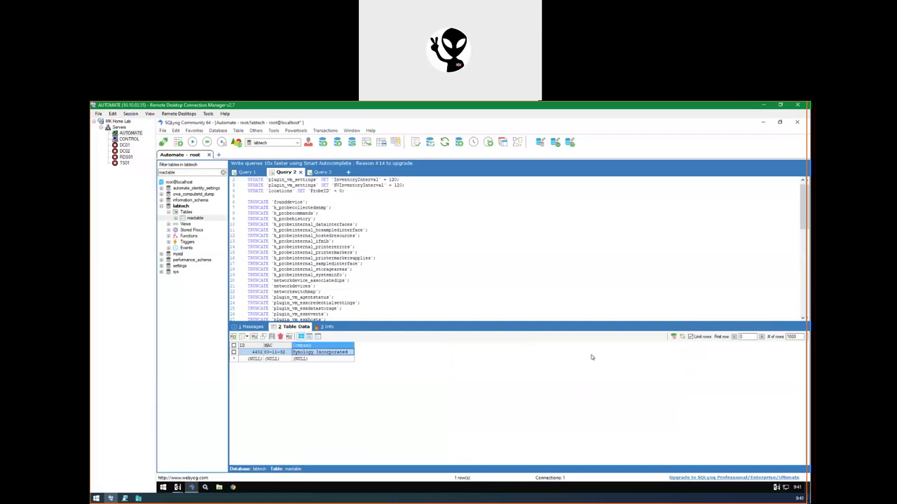
left_click(279, 354)
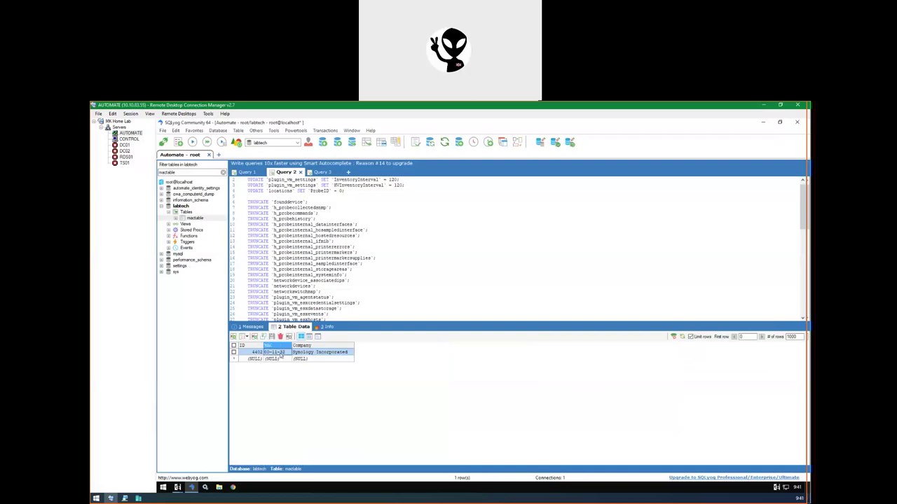
Return to the network probe device list and open the Synology NAS's details
mouse_move(191, 487)
mouse_move(444, 458)
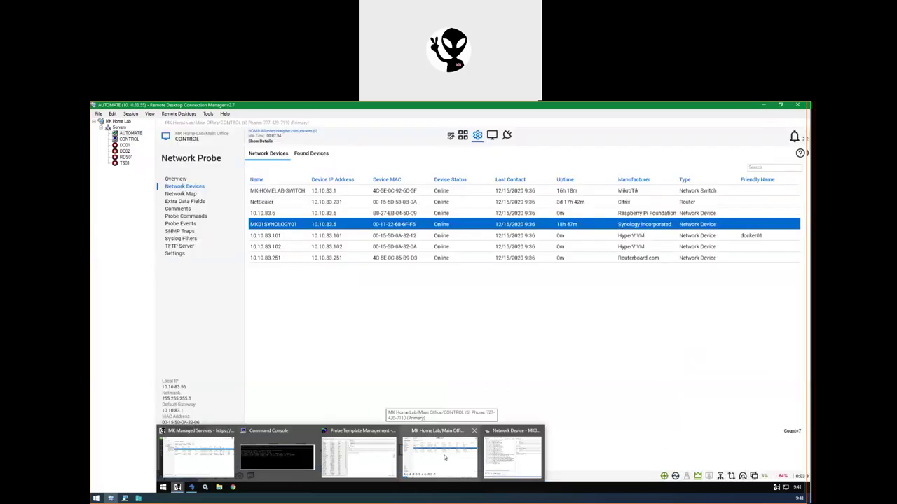
left_click(444, 457)
double_click(364, 225)
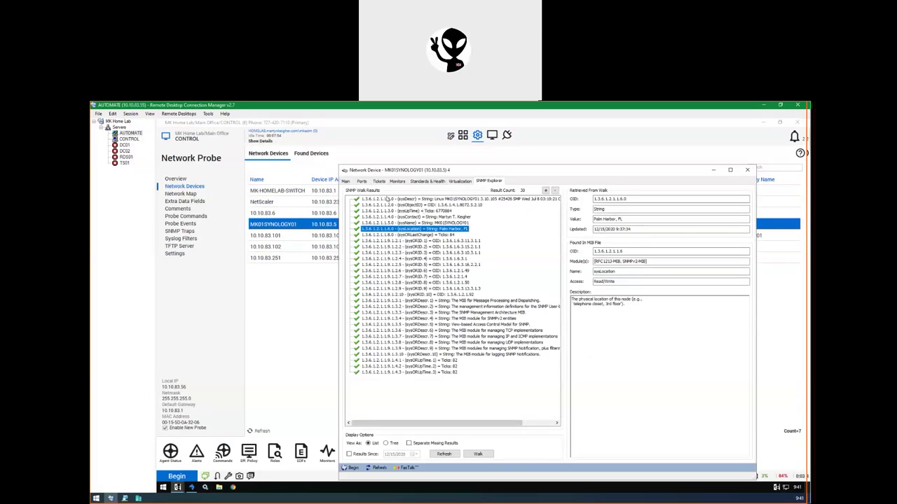
Select the Synology NAS's MAC address prefix on its Main tab, then minimize the details
left_click(345, 182)
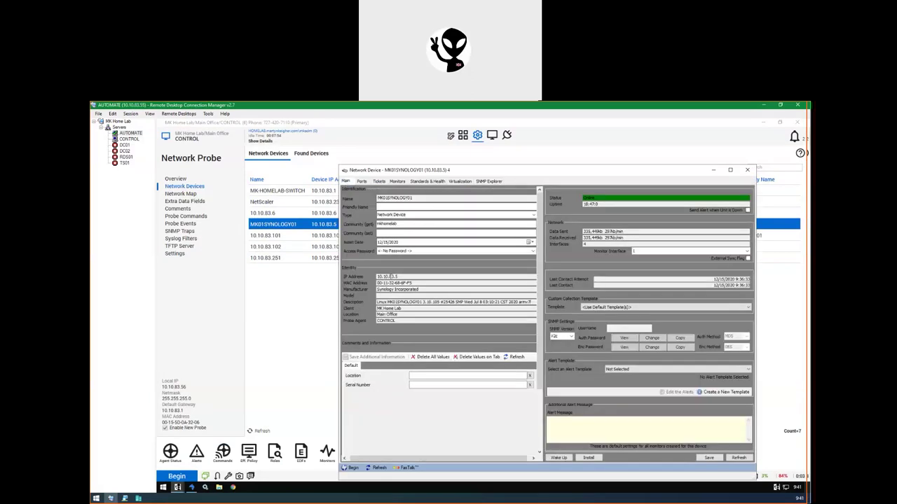
left_click_drag(377, 283, 391, 284)
left_click(713, 170)
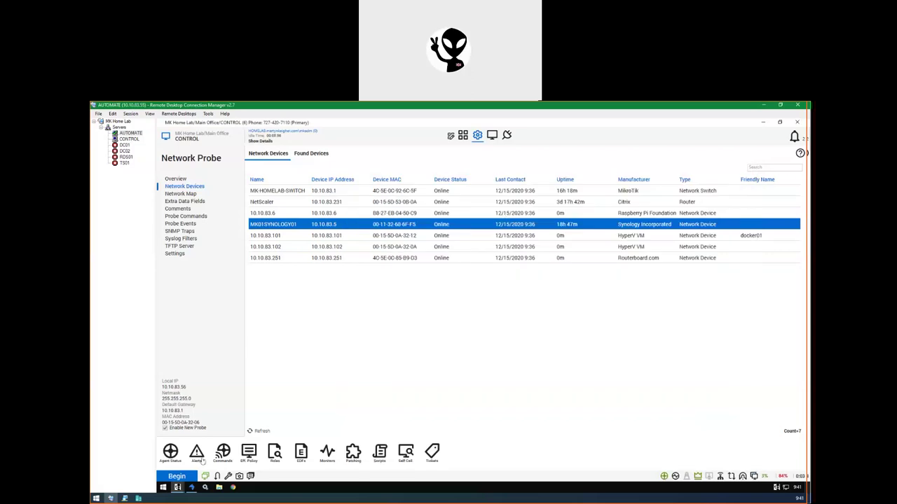
left_click(190, 488)
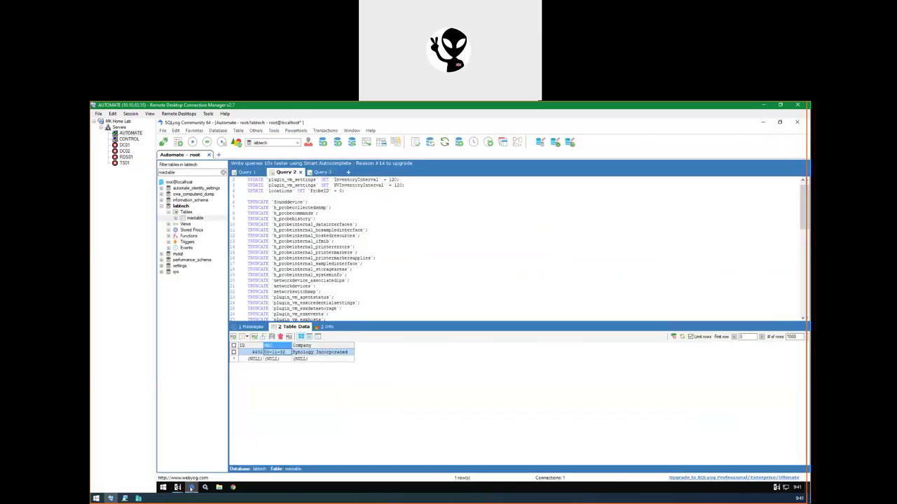
left_click(178, 488)
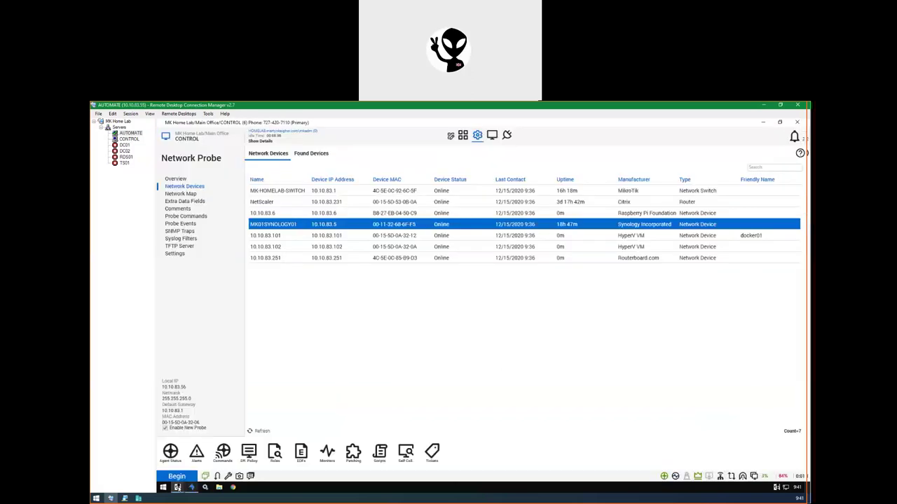
Compare it with the Synology Incorporated mactable entry and return to the Network Devices list
left_click(637, 237)
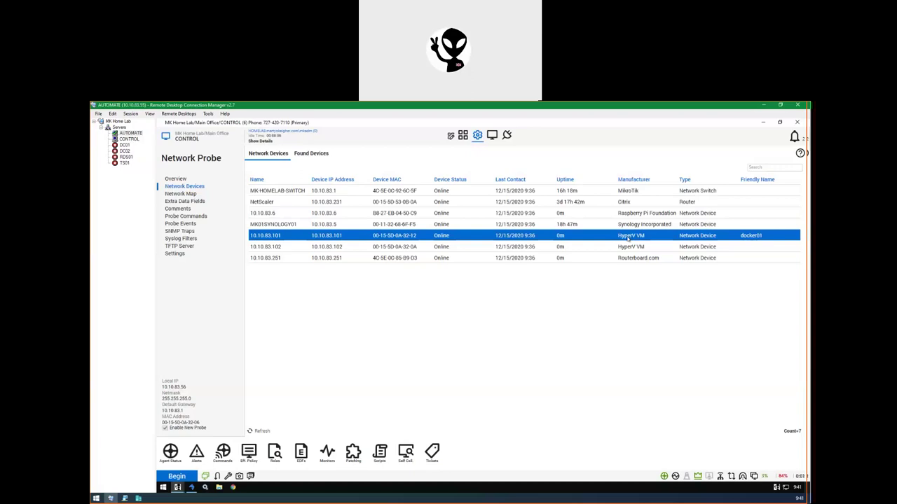
left_click(191, 487)
left_click(309, 353)
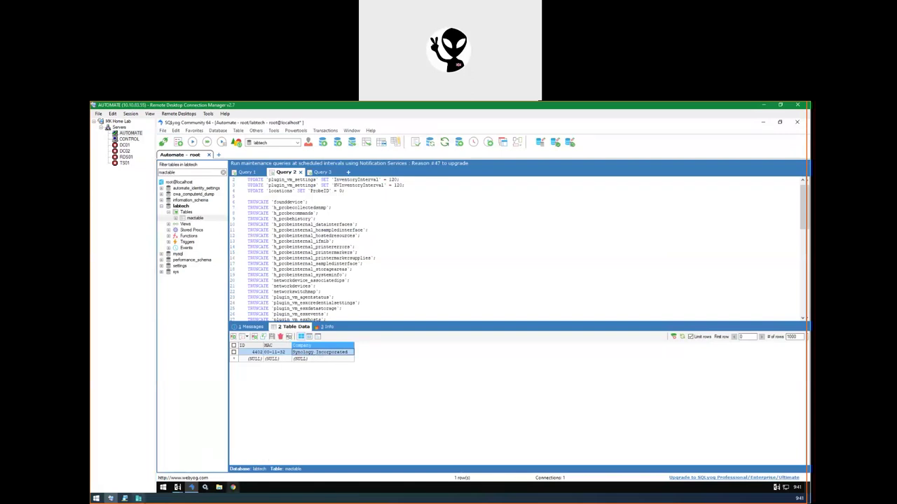
mouse_move(177, 488)
left_click(178, 488)
left_click(445, 446)
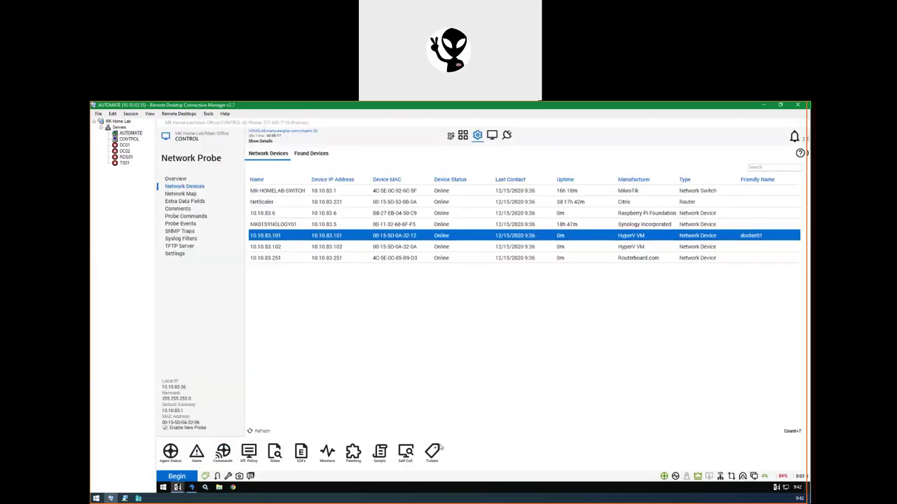
Start a new detection rule named DR - Synology on the MFG - Synology template
left_click(178, 488)
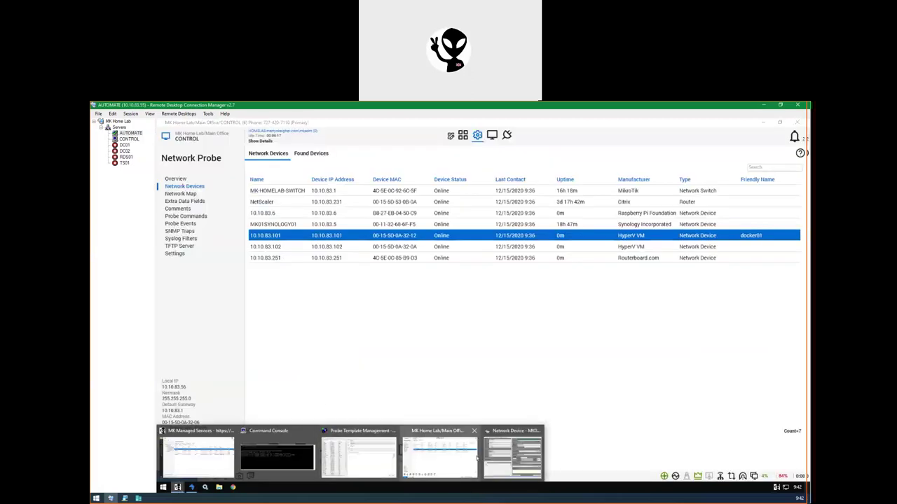
left_click(367, 456)
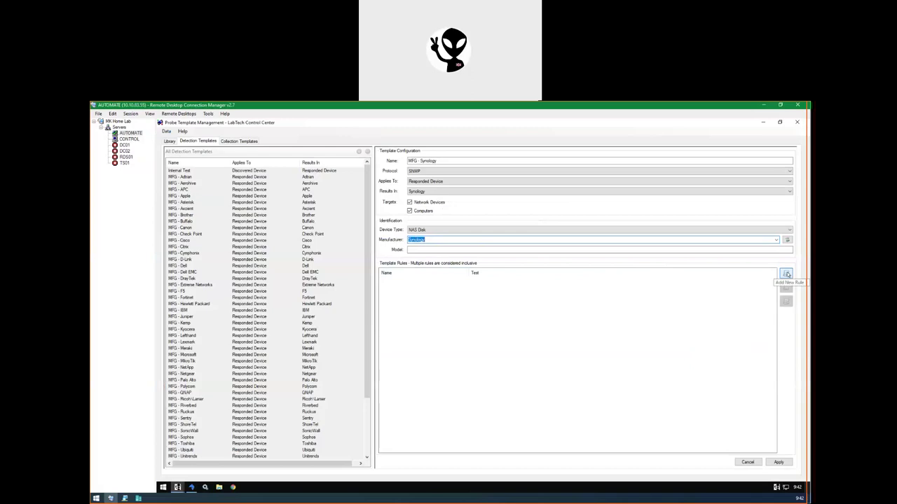
left_click(786, 274)
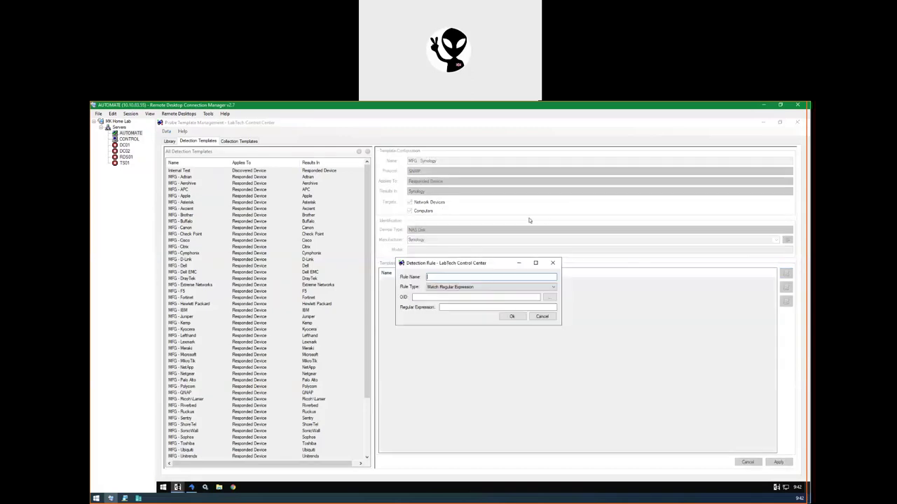
type("DR - Synology")
key("Tab")
key("Tab")
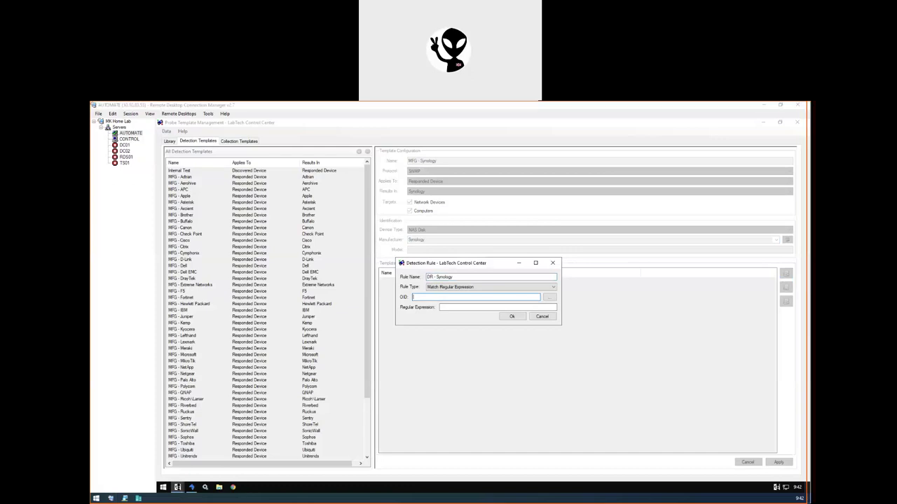
Set the rule's OID to 1.3.6.1.4.1.6574.1.5.3.0 with regex DSM, add it, and apply
left_click(428, 297)
type("1.3.6.1.4.1.6574.1.5.3.0")
left_click(461, 308)
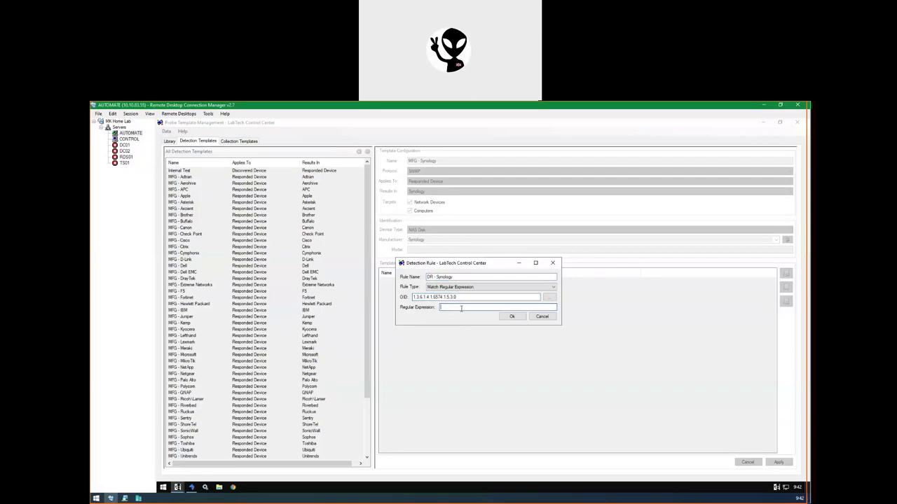
type("DSM")
double_click(446, 307)
left_click_drag(468, 297, 425, 298)
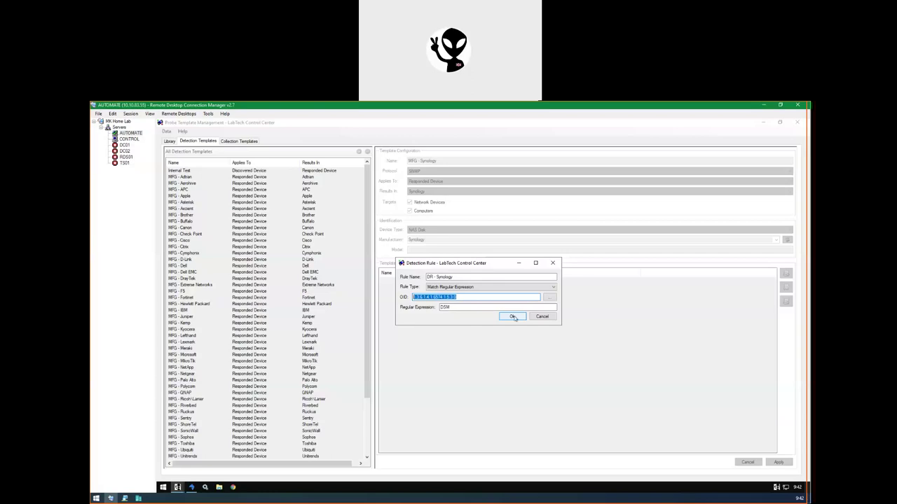
left_click(512, 317)
left_click(521, 284)
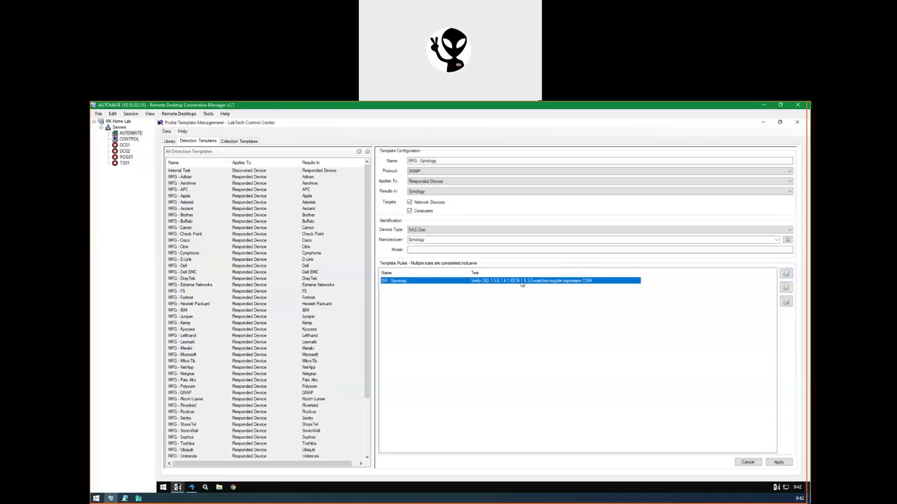
left_click(779, 463)
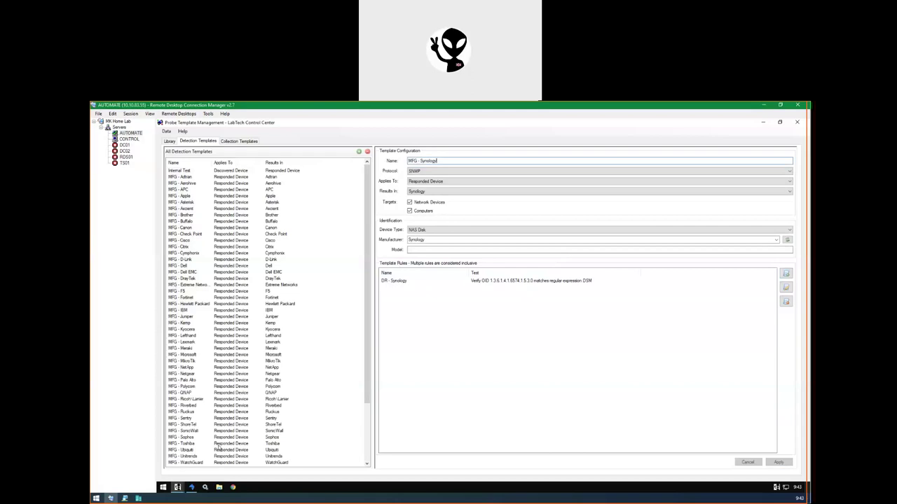
left_click(178, 487)
left_click(187, 464)
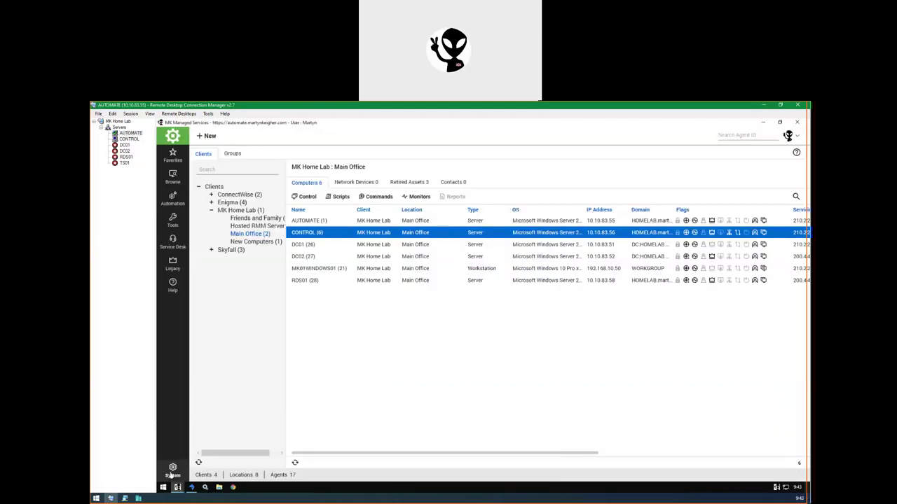
left_click(172, 468)
left_click(210, 152)
left_click(210, 165)
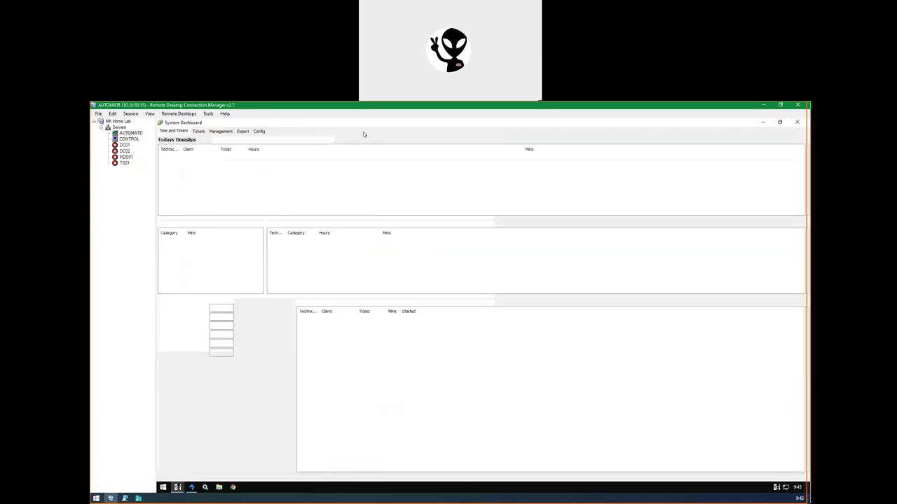
left_click(259, 131)
left_click(386, 140)
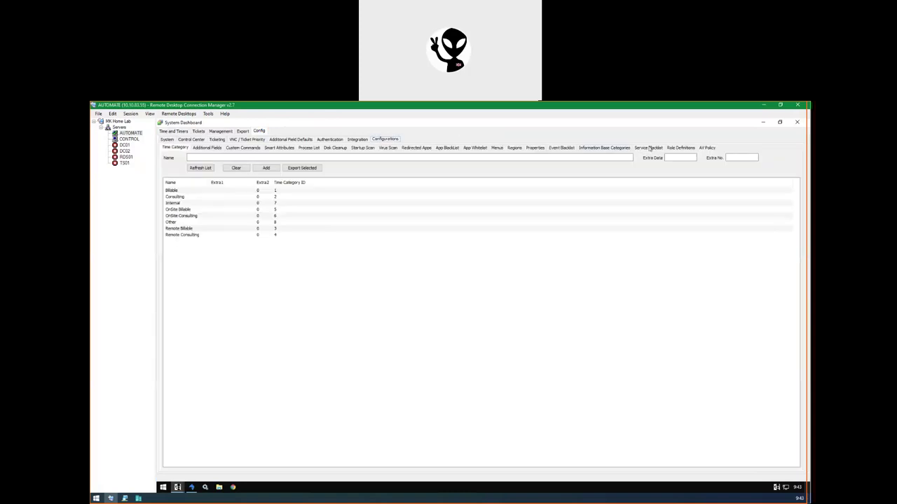
left_click(679, 147)
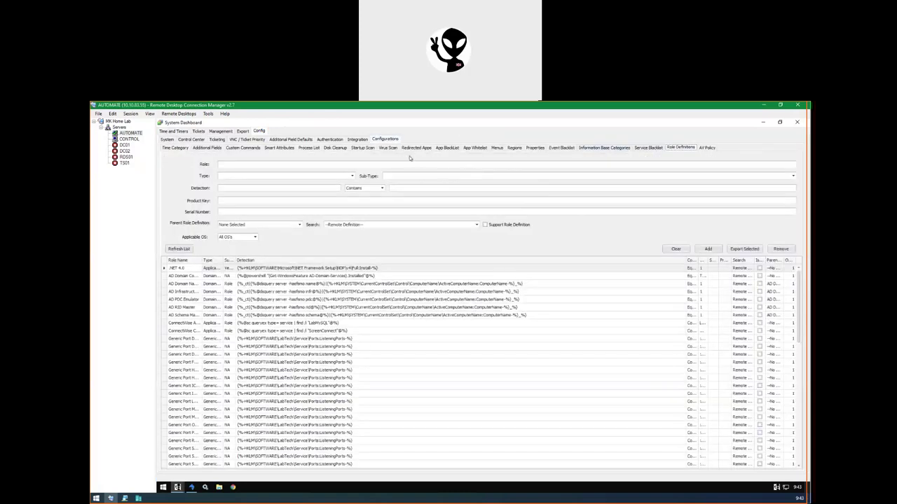
left_click(388, 149)
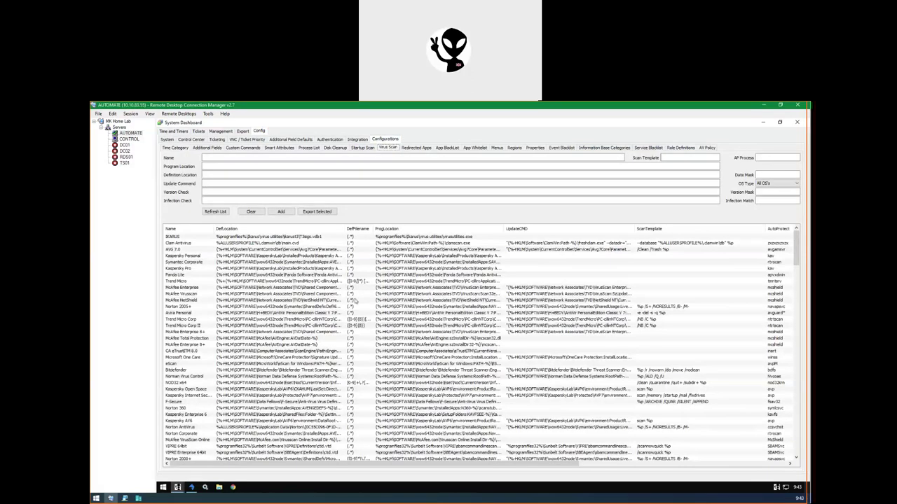
left_click(193, 229)
left_click(190, 243)
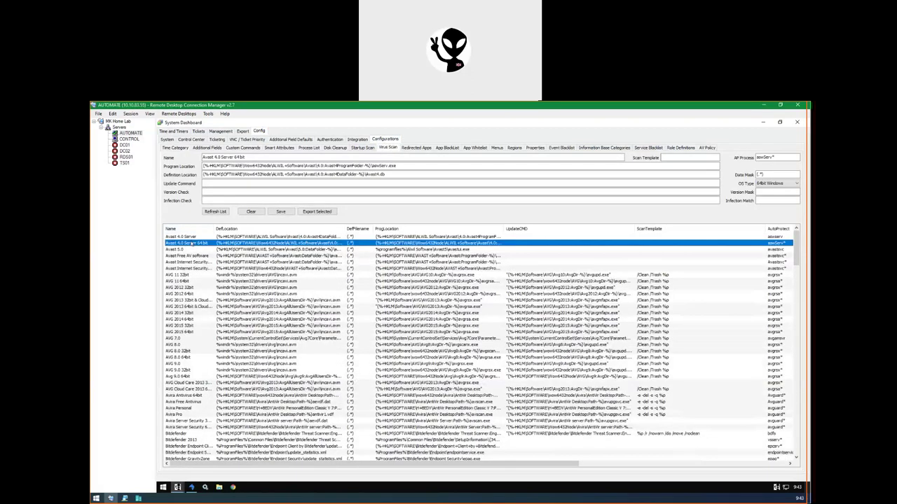
key("s")
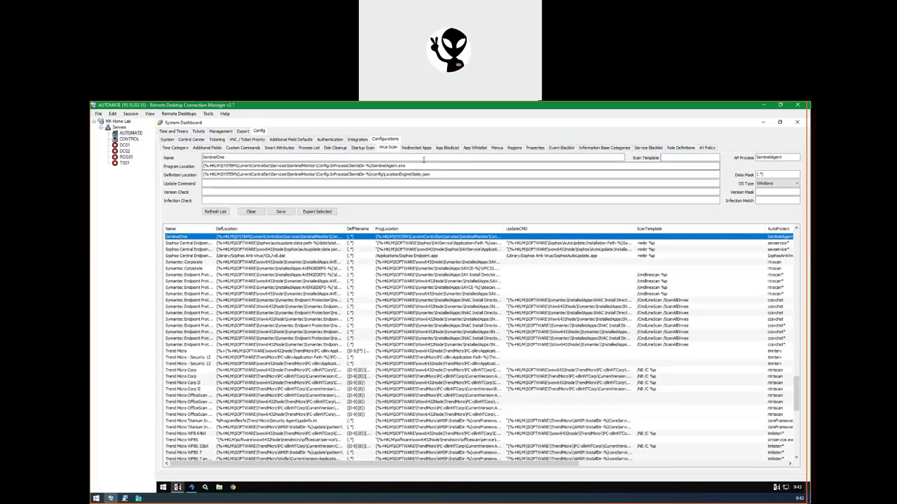
double_click(389, 165)
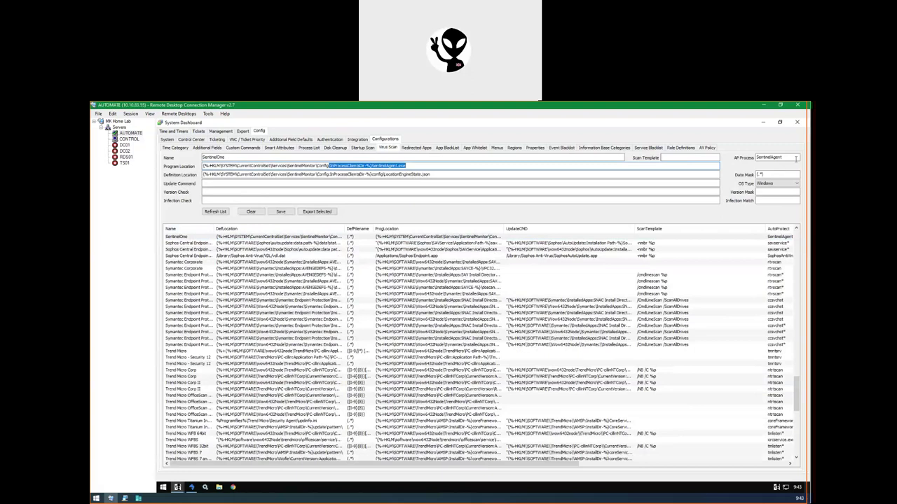
double_click(776, 157)
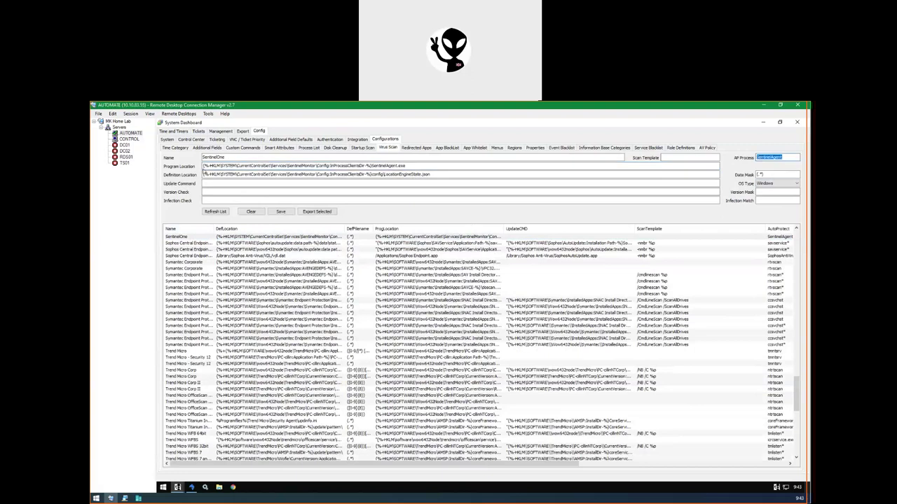
double_click(213, 157)
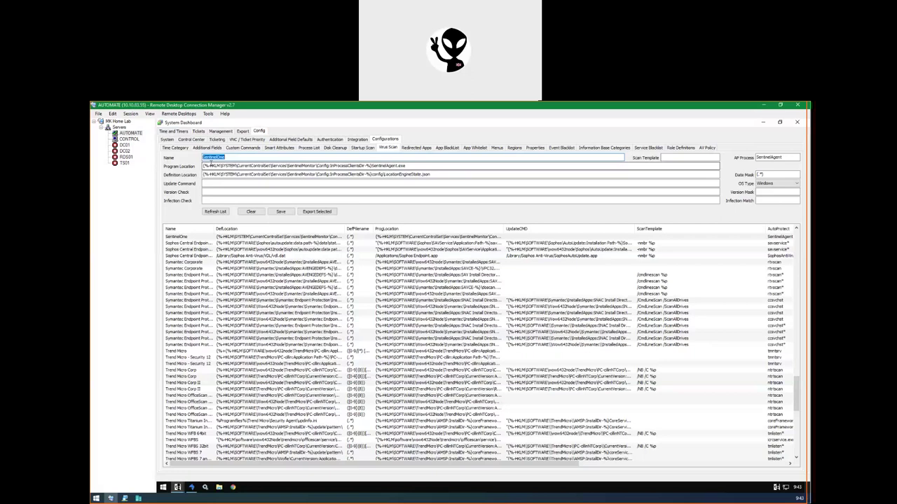
left_click(762, 123)
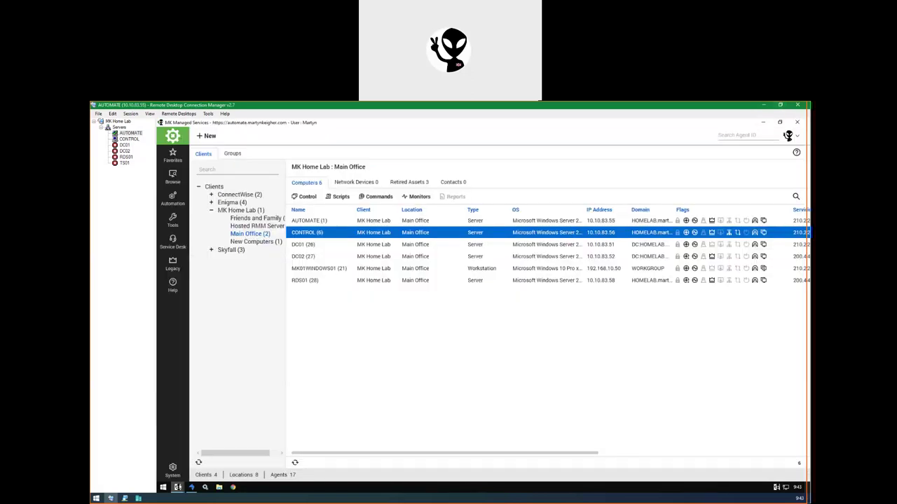
Review the DR - Synology rule and Synology manufacturer in Probe Template Management
mouse_move(178, 487)
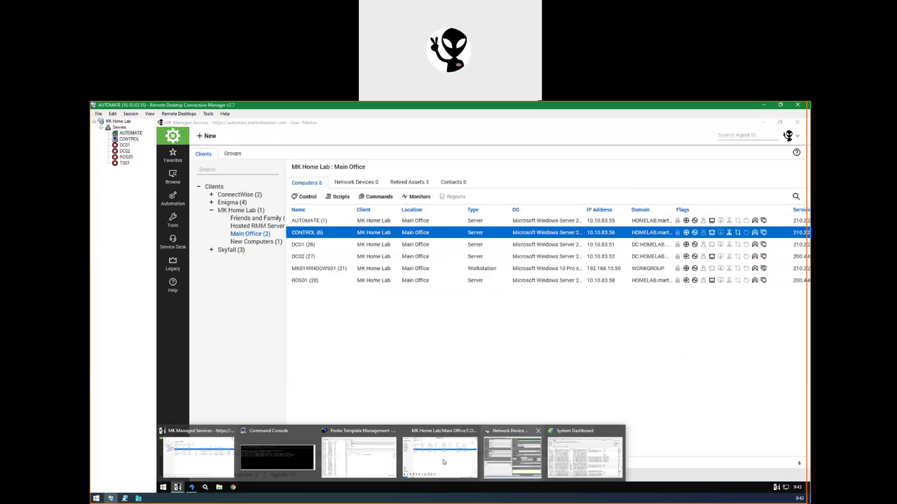
left_click(359, 457)
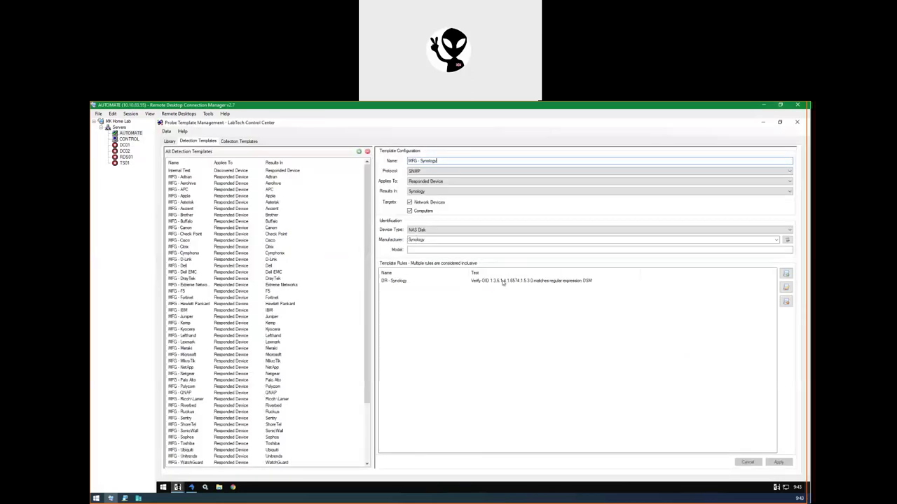
left_click(504, 282)
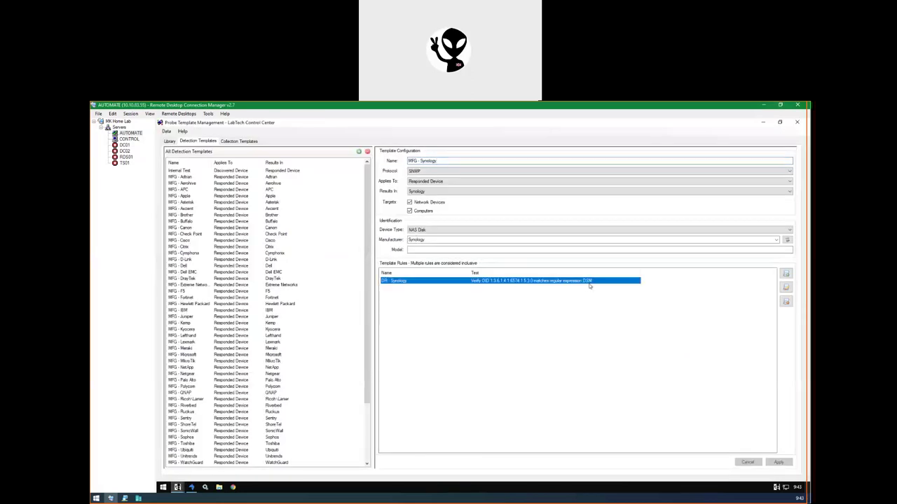
left_click(409, 240)
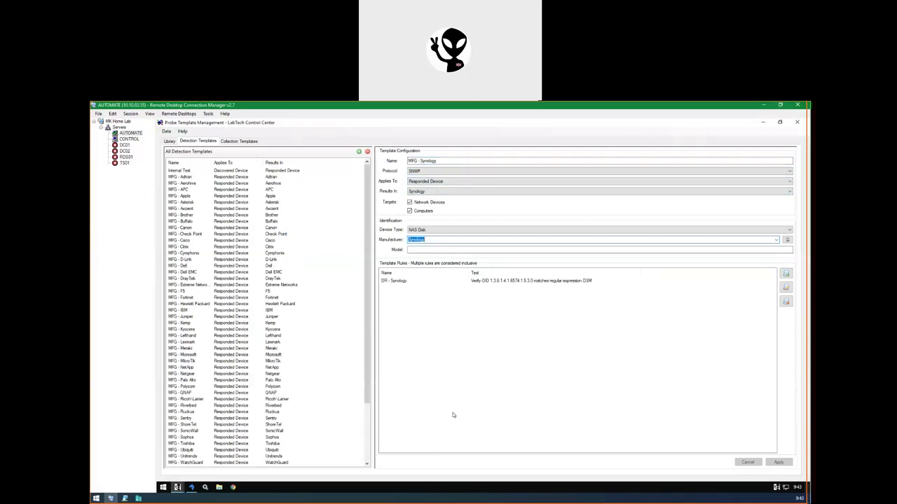
Reload the MIB files and show Synology's detection path through the MFG - Synology template
left_click(169, 141)
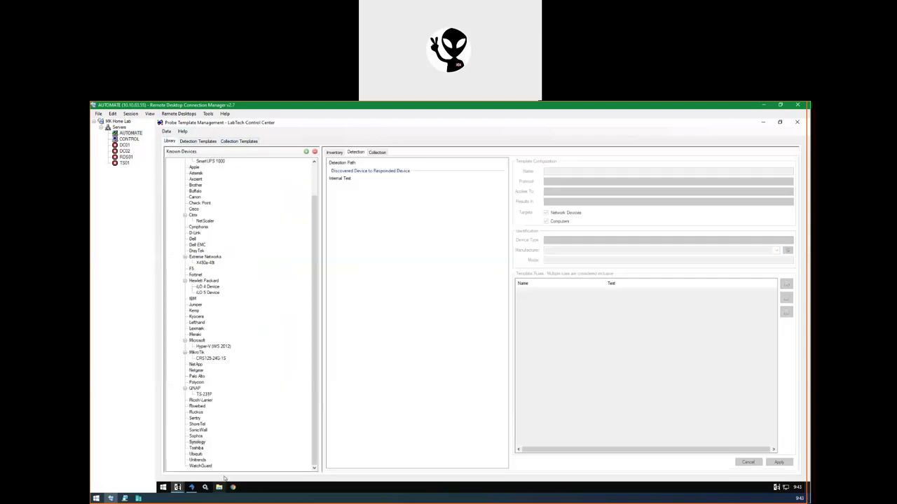
left_click(198, 443)
left_click(167, 132)
left_click(180, 148)
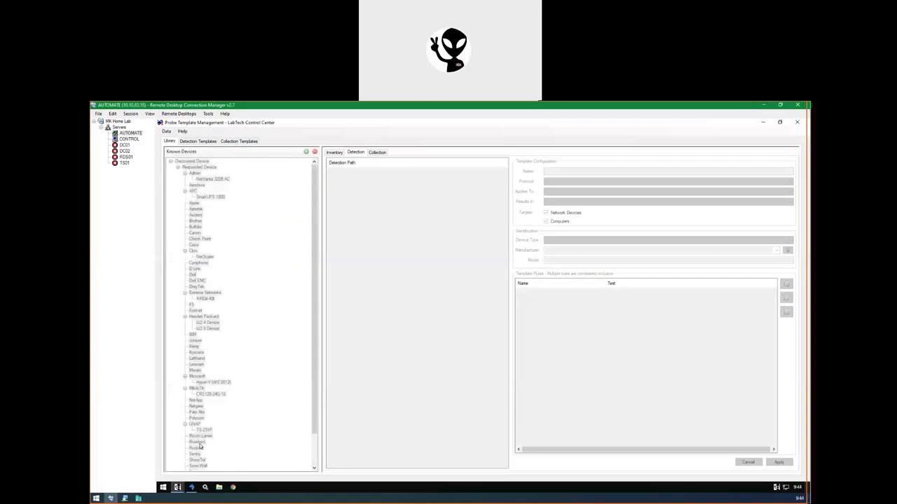
left_click(199, 466)
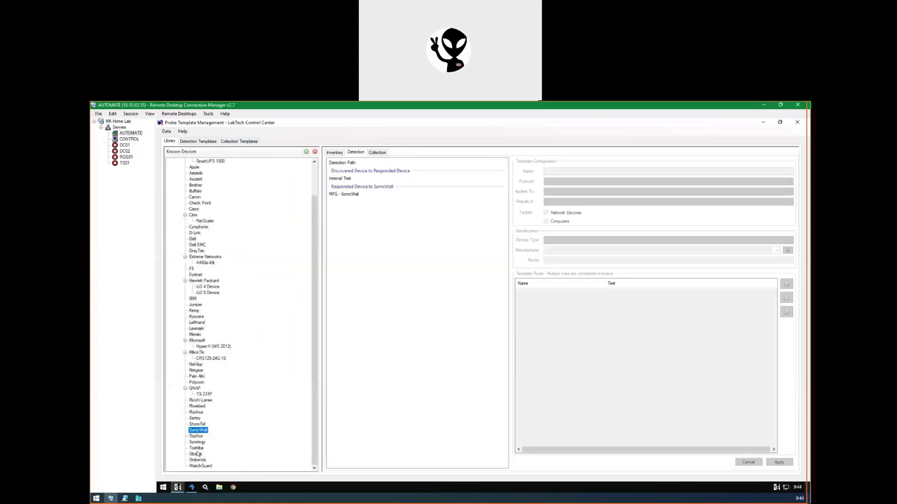
left_click(197, 442)
left_click(349, 195)
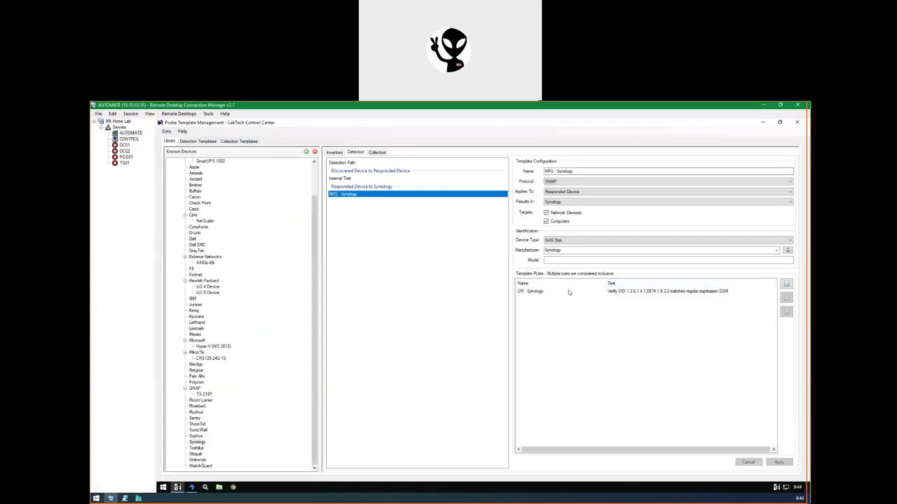
Add a new device named DS416 under Synology and apply it
right_click(197, 443)
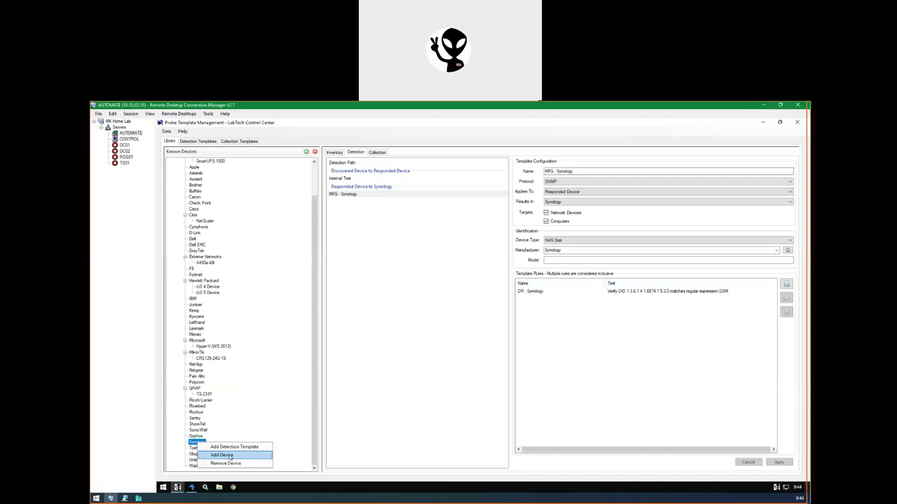
left_click(221, 456)
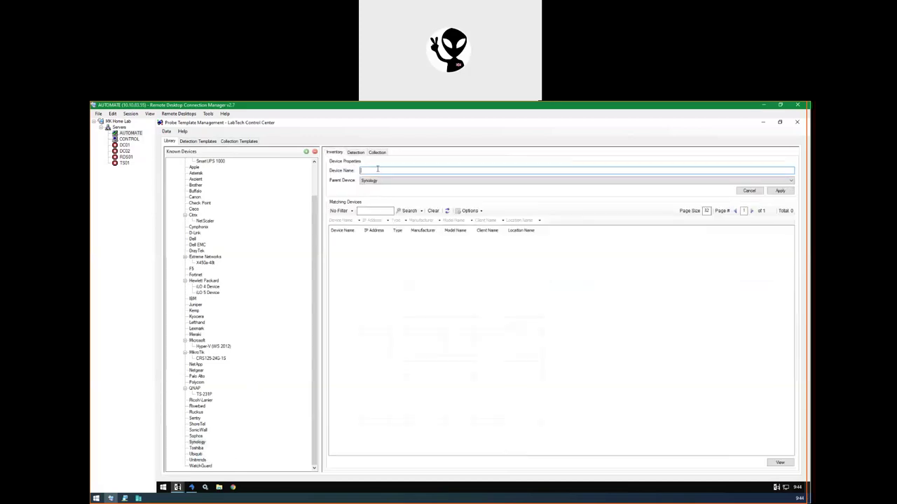
type("Model")
key("BackSpace")
key("BackSpace")
key("BackSpace")
key("BackSpace")
left_click(780, 191)
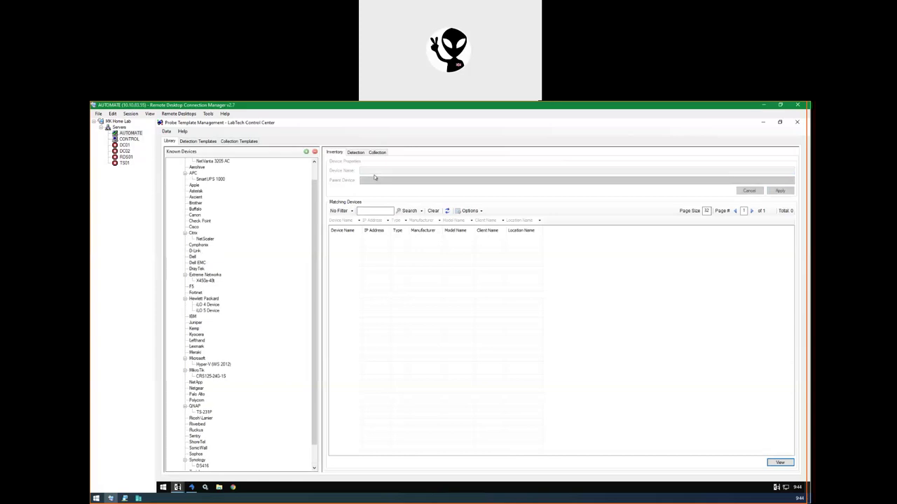
Select the new DS416 entry in the device tree to view its details
scroll(207, 454, "down", 2)
left_click(203, 442)
scroll(210, 199, "up", 3)
scroll(197, 216, "down", 3)
mouse_move(178, 487)
left_click(214, 441)
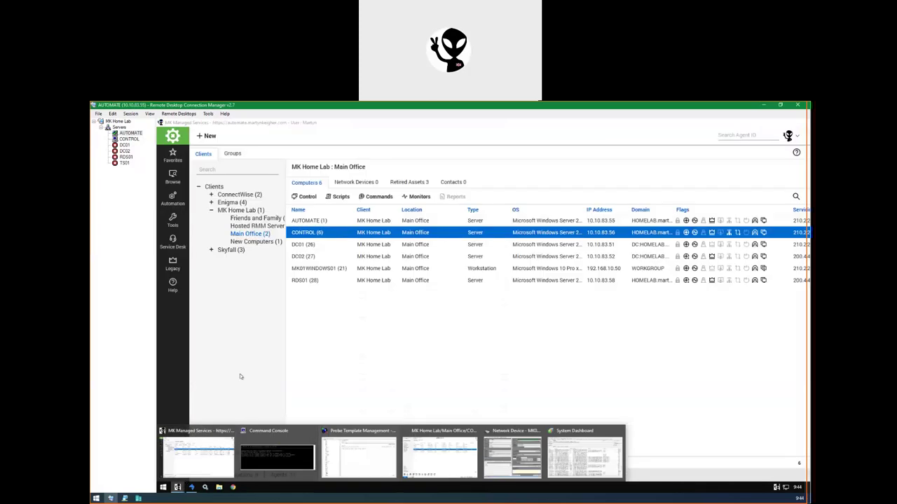
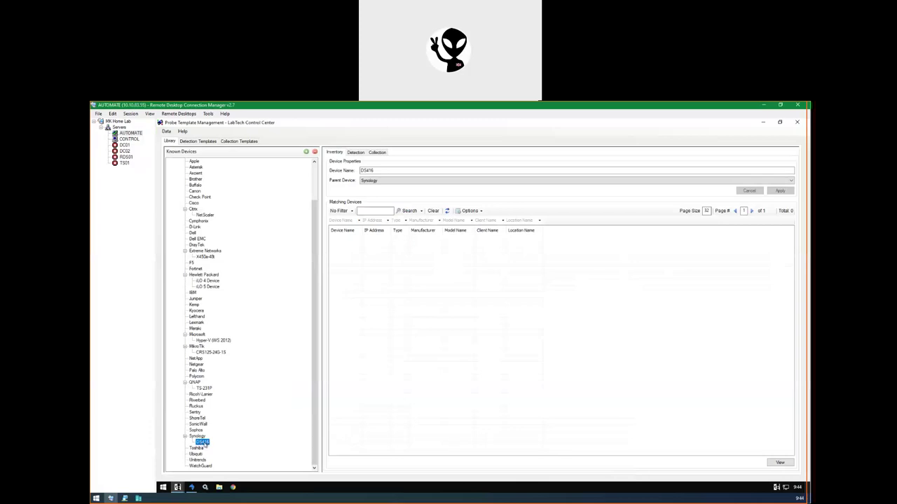
Add a 'Model - Synology DS416' detection template to DS416 with device type NAS Disk
right_click(205, 443)
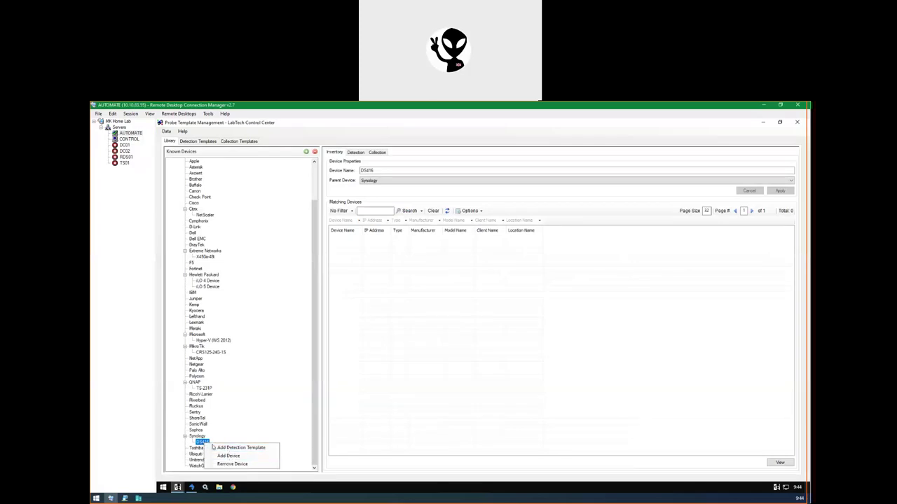
left_click(232, 448)
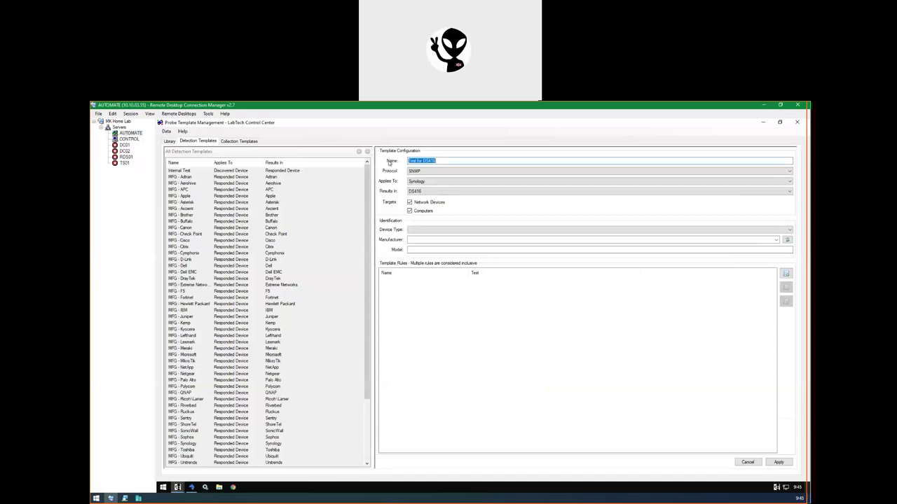
type("Model - Synology DS416")
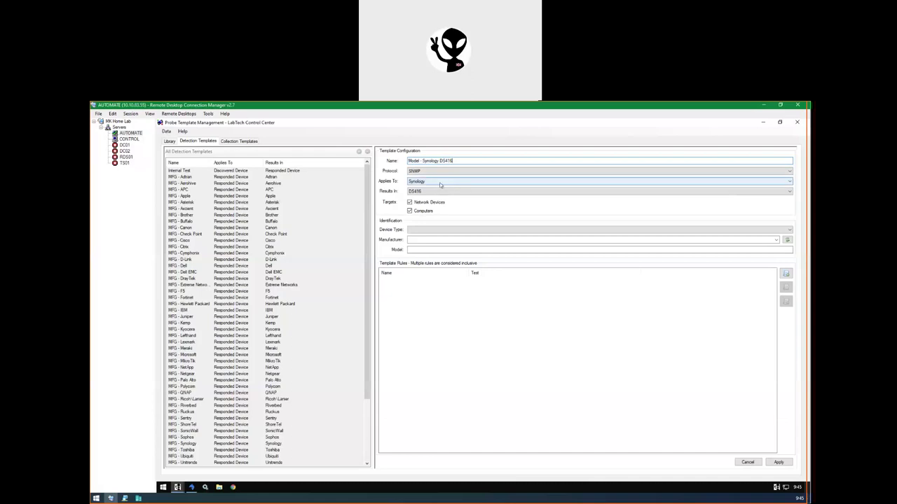
left_click(423, 230)
key("Down")
key("Down")
key("Down")
key("Down")
key("Down")
key("Down")
key("Down")
key("Down")
key("Down")
key("Down")
key("Return")
Set the template's manufacturer to Synology and model to DS416, then start a new detection rule
left_click(418, 240)
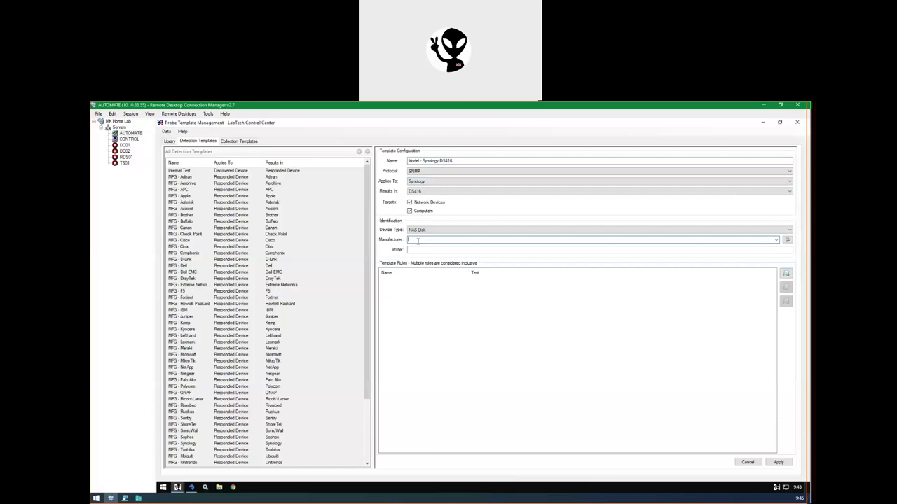
type("Synology")
left_click(420, 250)
type("DS416")
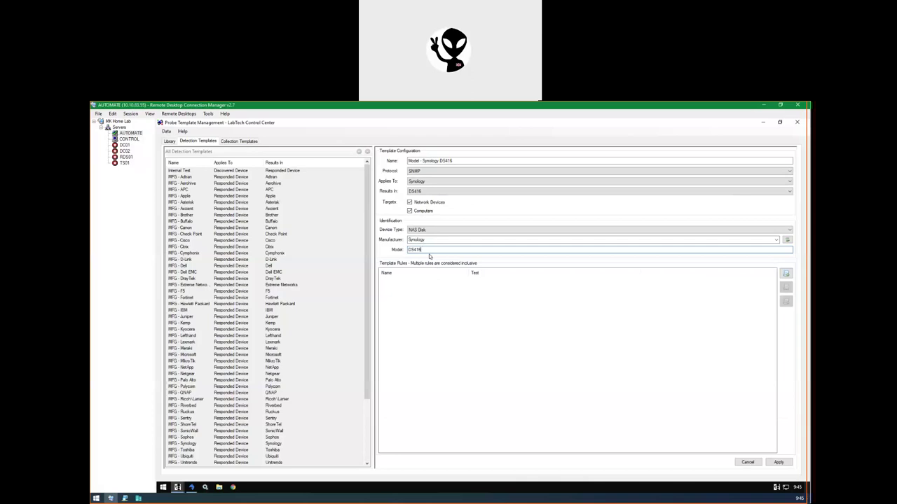
left_click(786, 274)
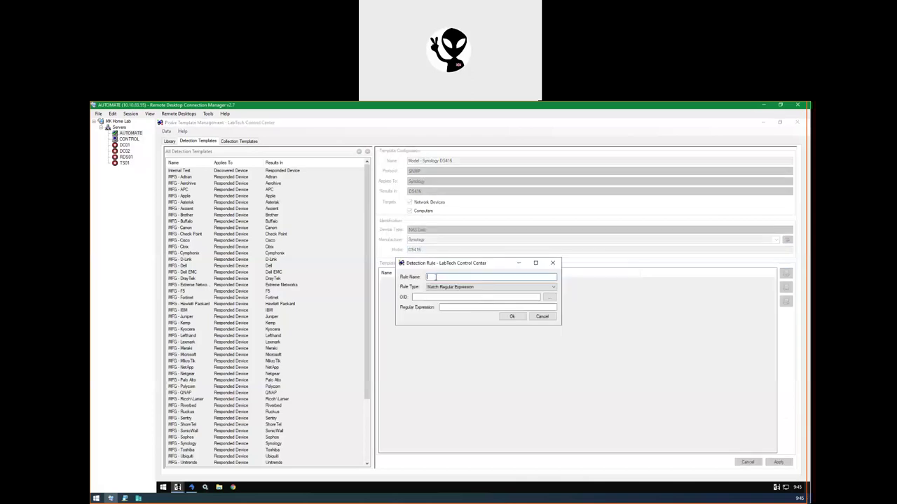
Name the rule 'DR - Synology DS416', paste OID 1.3.6.1.4.1.6574.1.5.1.0 and enter regex DS416
type("DR - Synology DS416")
left_click(444, 297)
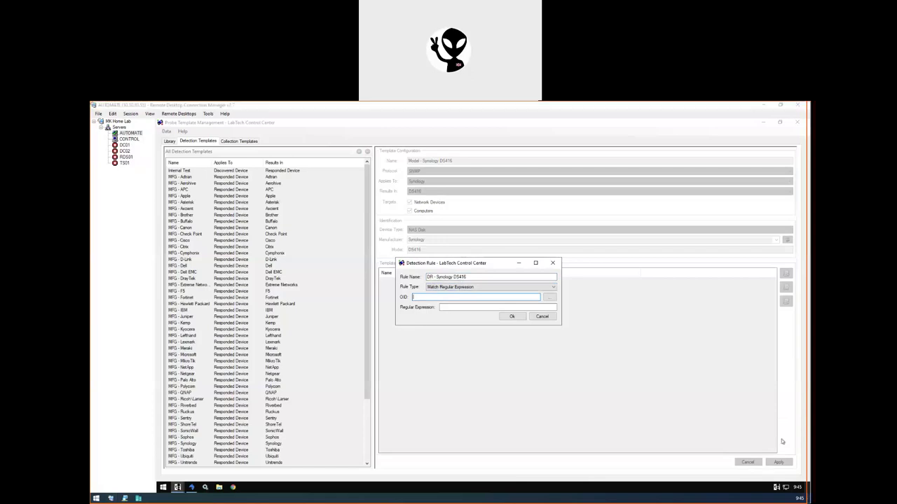
left_click(429, 296)
type("1.3.6.1.4.1.6574.1.5.1.0")
left_click(455, 307)
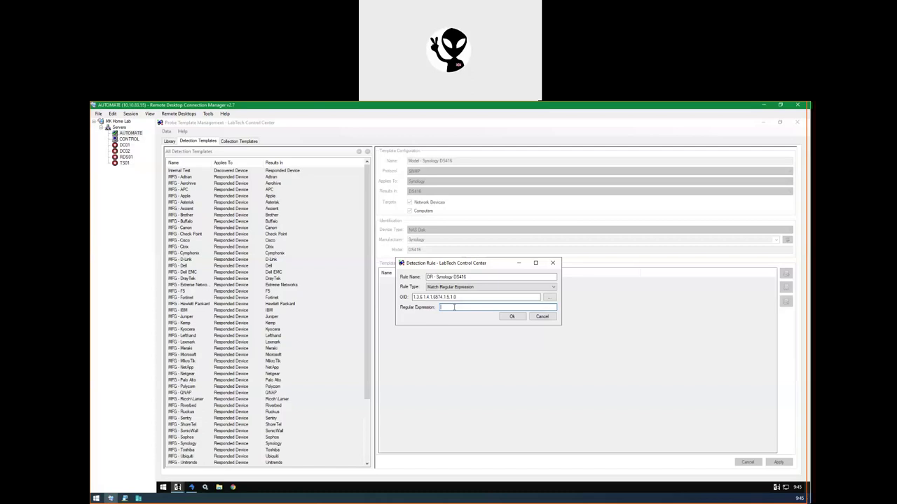
type("DS416")
Check the pasted OID value, confirm the rule, and apply the template
left_click(454, 297)
left_click_drag(459, 297, 404, 296)
left_click(458, 297)
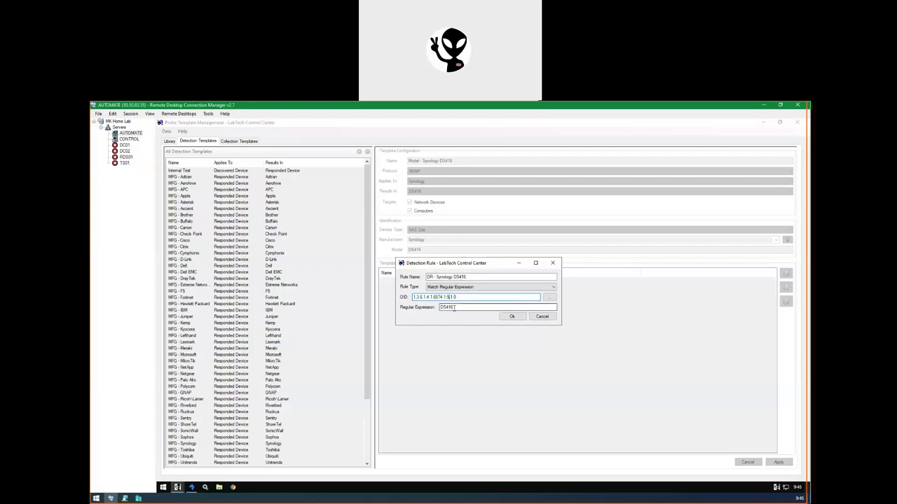
left_click_drag(460, 297, 407, 297)
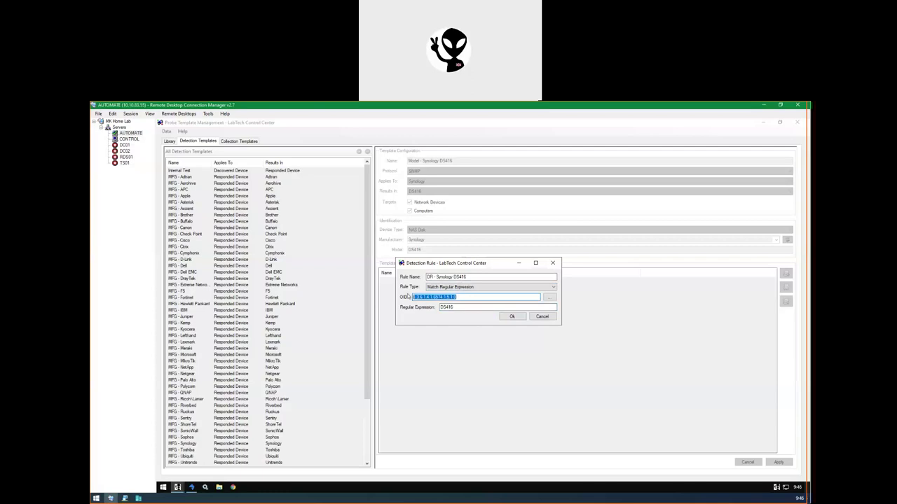
left_click(512, 317)
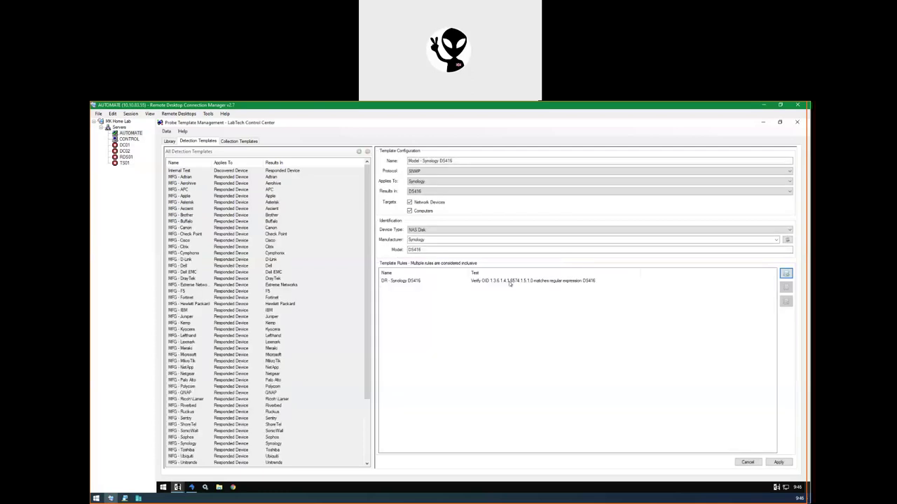
left_click(510, 282)
left_click(779, 462)
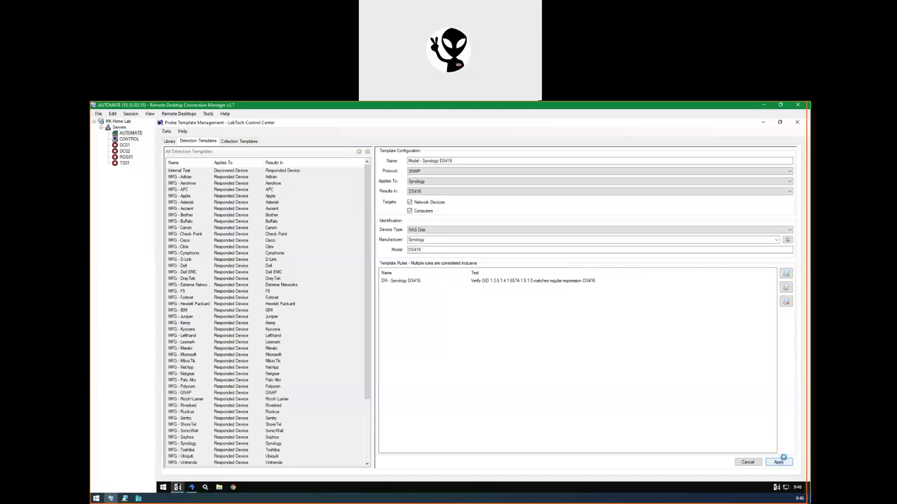
Refresh the probe library data and show DS416's detection path under Synology
left_click(169, 141)
left_click(166, 131)
left_click(178, 140)
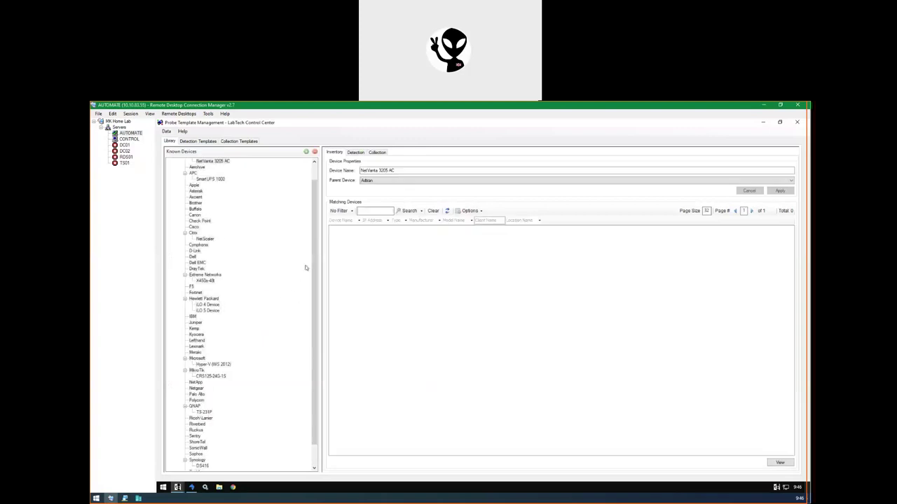
left_click(198, 436)
left_click(356, 153)
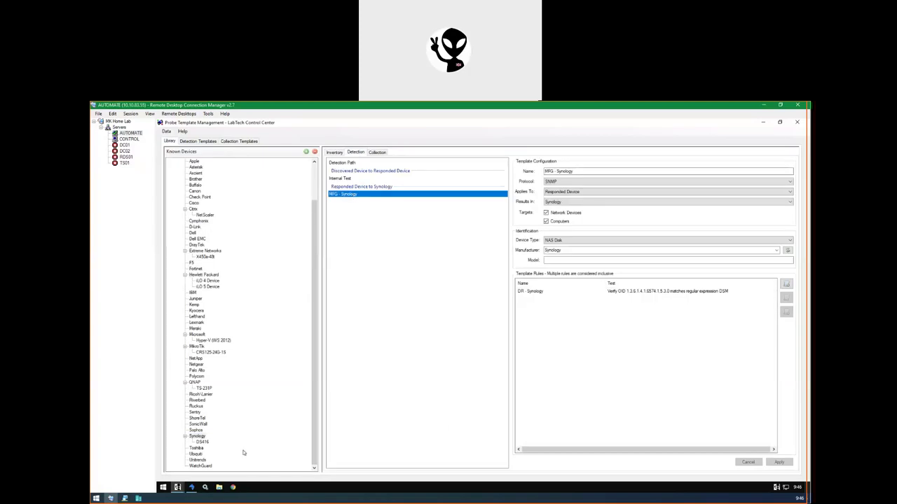
left_click(204, 442)
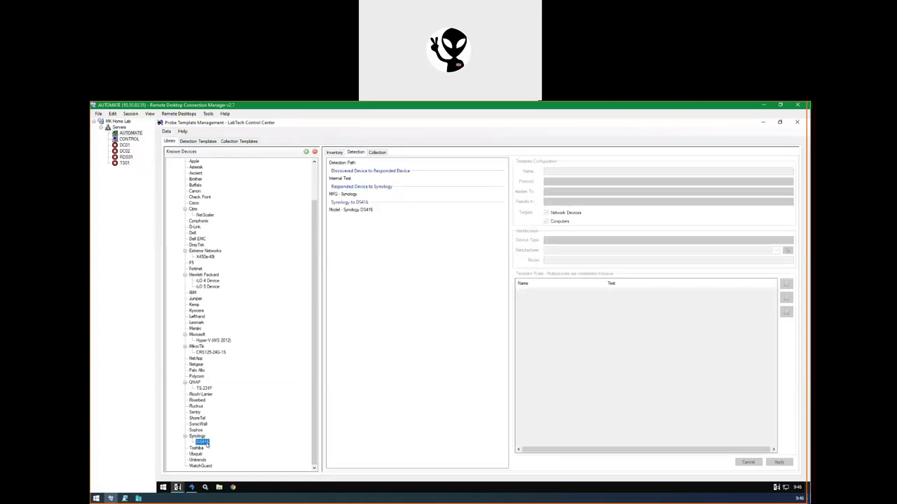
Inspect the Model - Synology DS416 template and its DR - Synology DS416 rule, comparing with MFG - Synology
left_click(356, 211)
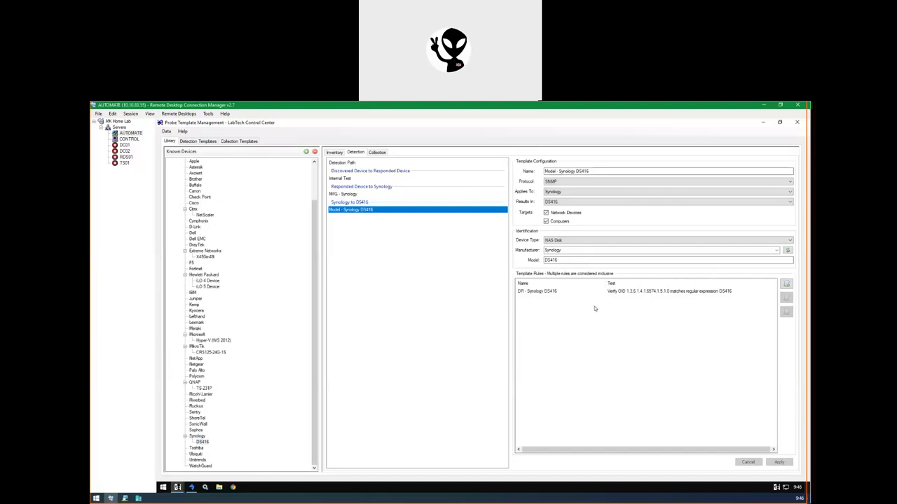
left_click(672, 293)
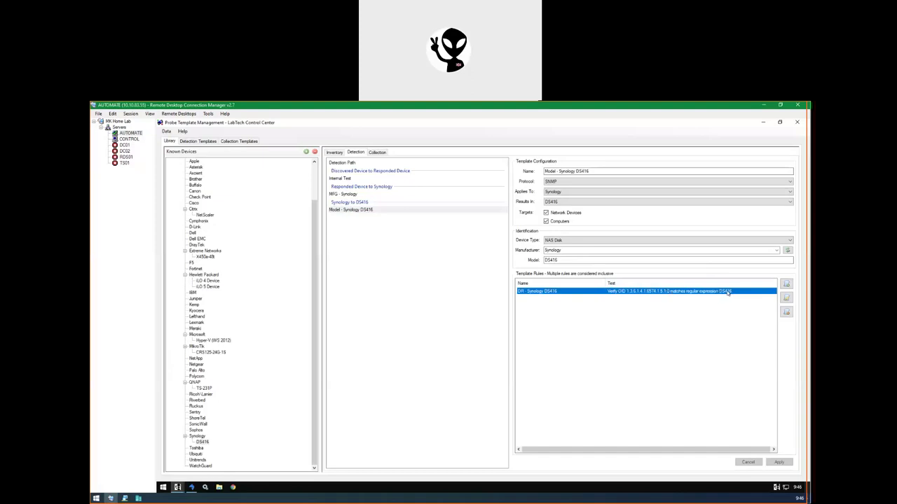
left_click(346, 195)
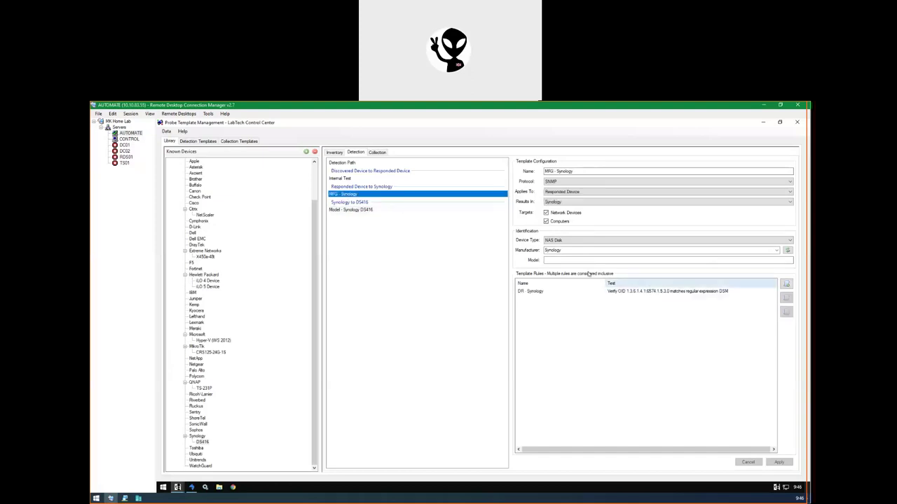
left_click(360, 210)
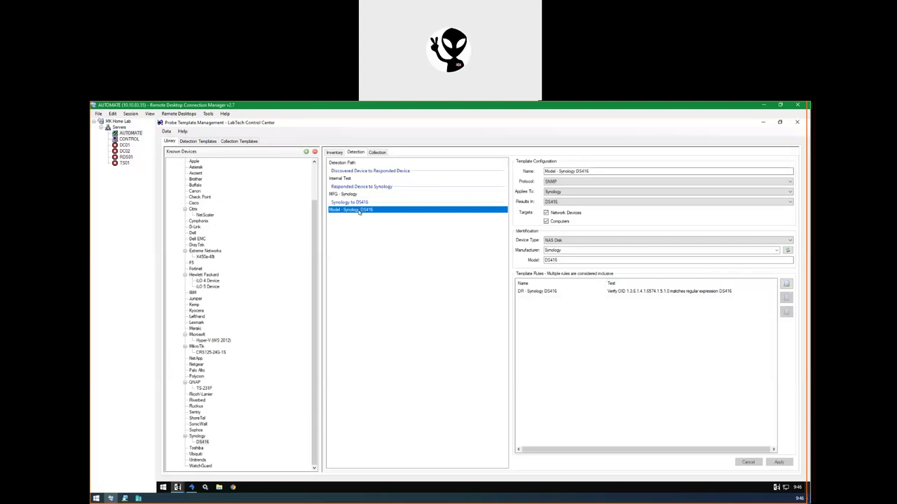
left_click(659, 292)
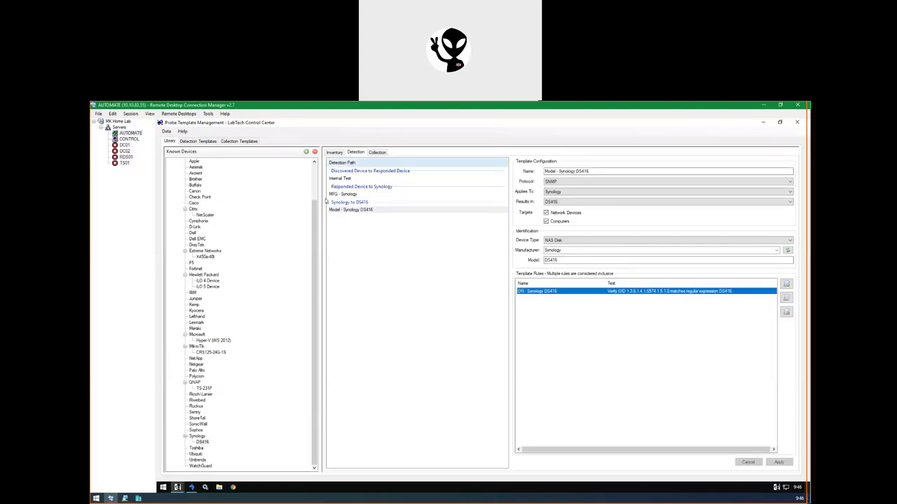
scroll(315, 217, "up", 2)
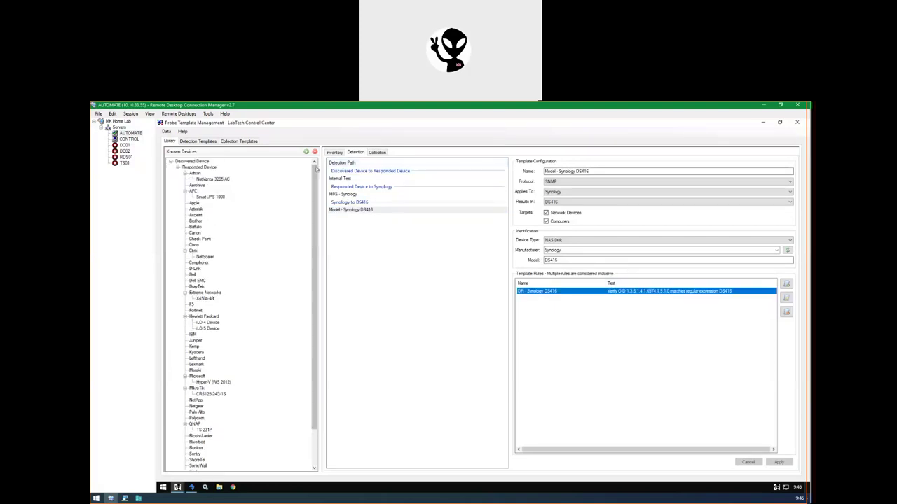
left_click(192, 161)
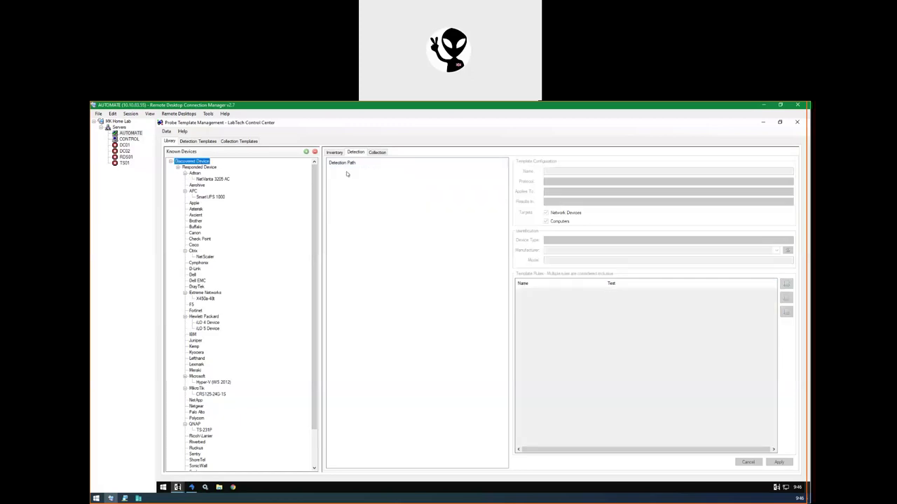
left_click(178, 487)
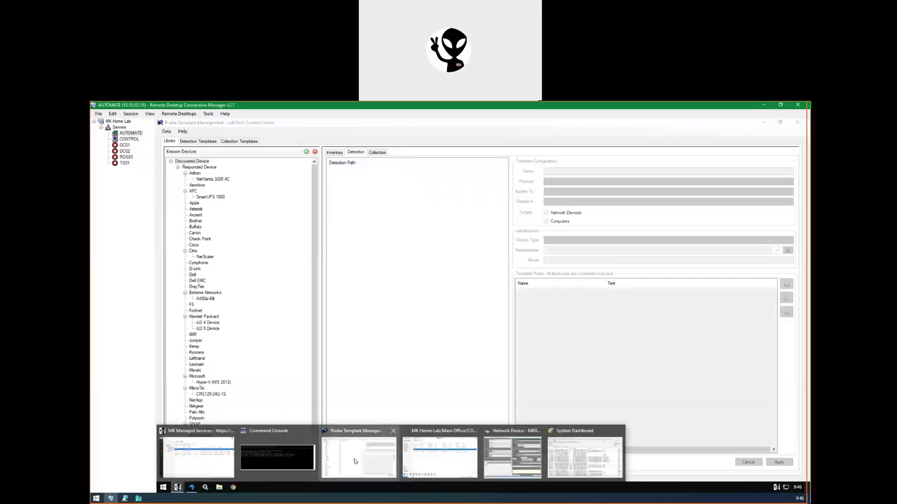
Glance at the Network Probe window, then view the Internal Test template in Probe Template Management
left_click(433, 459)
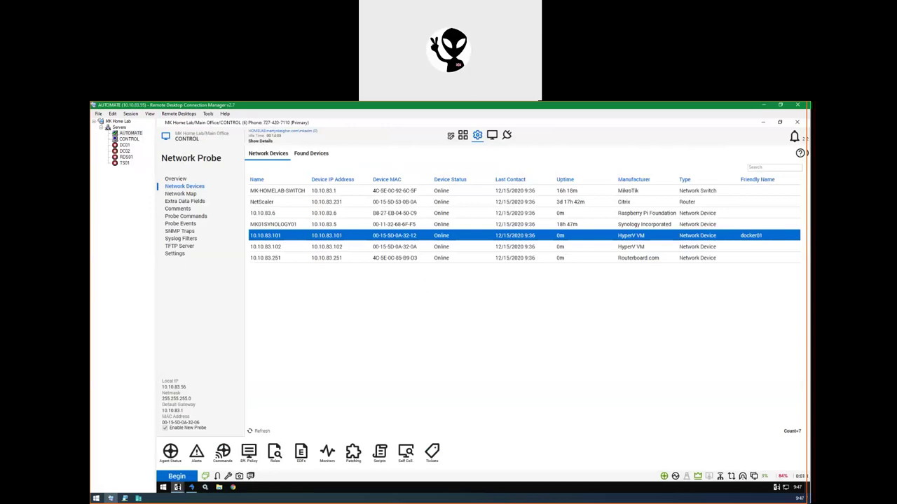
left_click(762, 122)
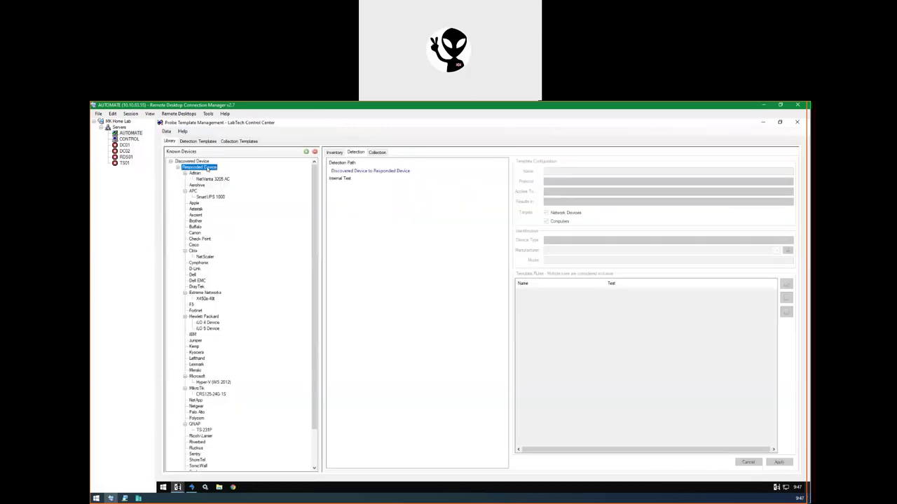
left_click(342, 179)
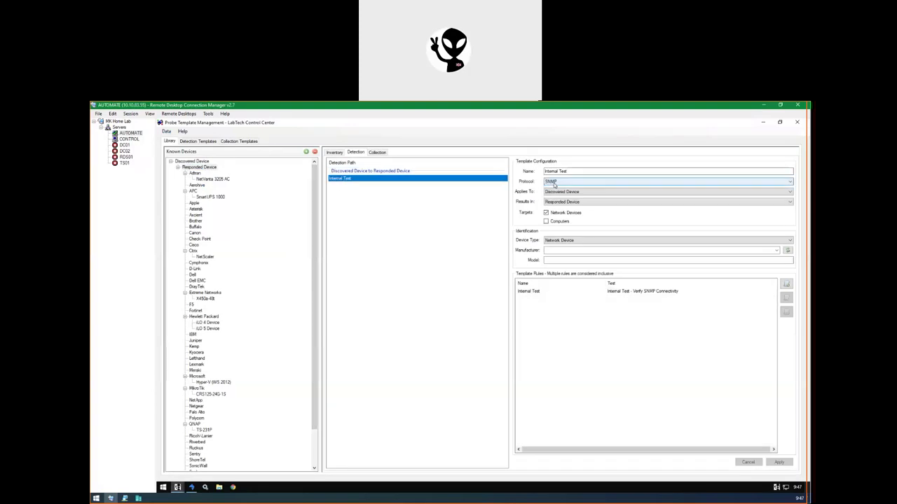
Sort the Network Probe device list by uptime and check MK-HOMELAB-SWITCH, MK01SYNOLOGY01 and NetScaler
left_click(177, 487)
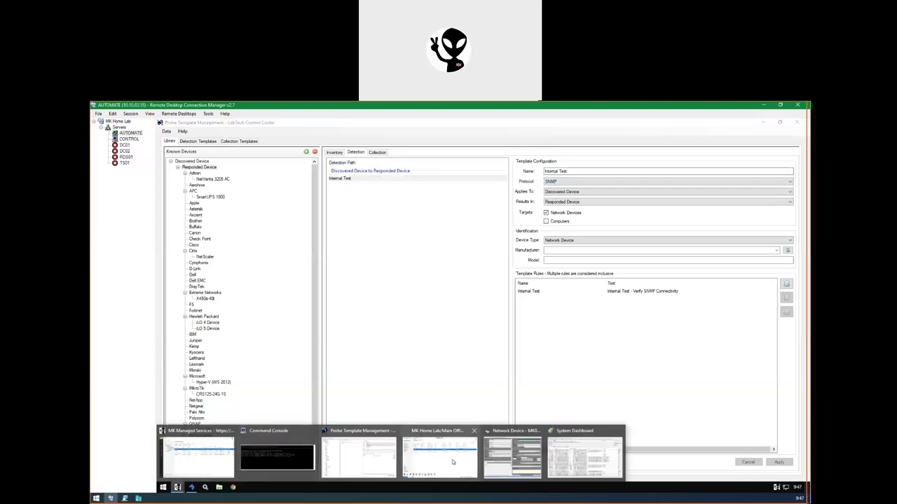
left_click(453, 462)
left_click(576, 181)
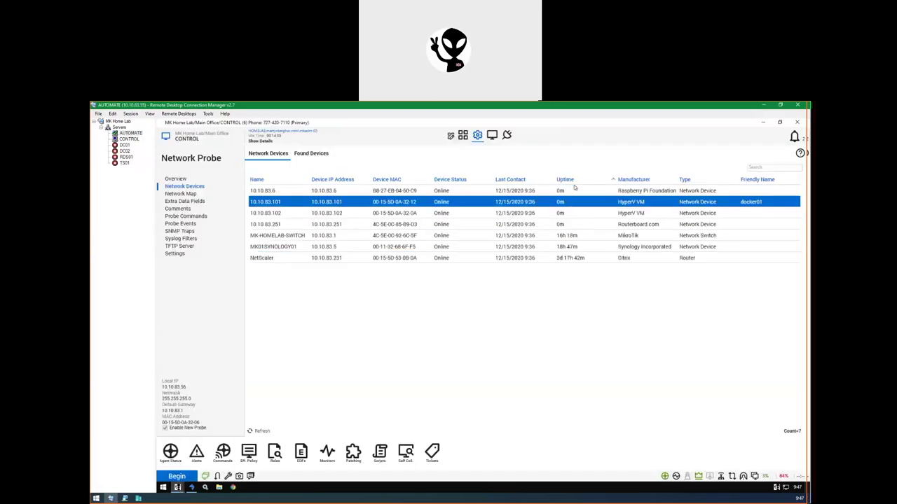
left_click(573, 236)
left_click(572, 258)
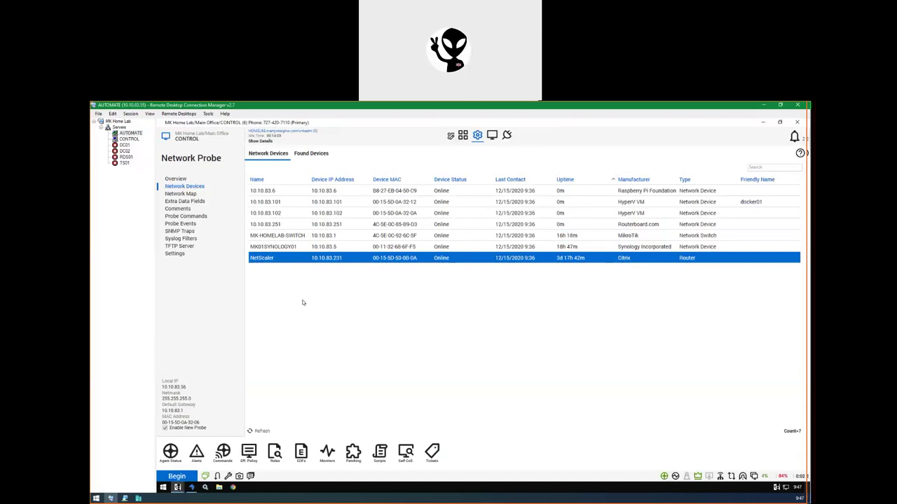
left_click(328, 237)
left_click(330, 246)
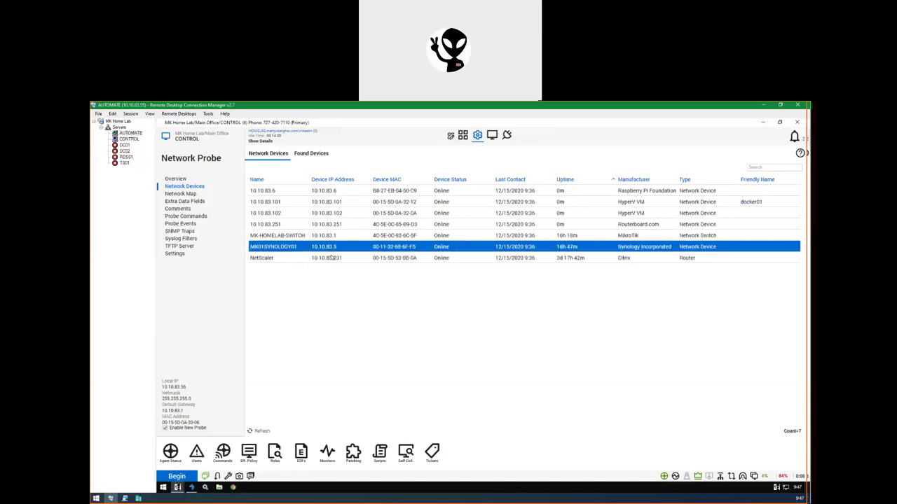
left_click(332, 258)
left_click(332, 237)
left_click(332, 247)
left_click(333, 258)
Back in Probe Template Management, open Synology in the Known Devices tree
left_click(763, 123)
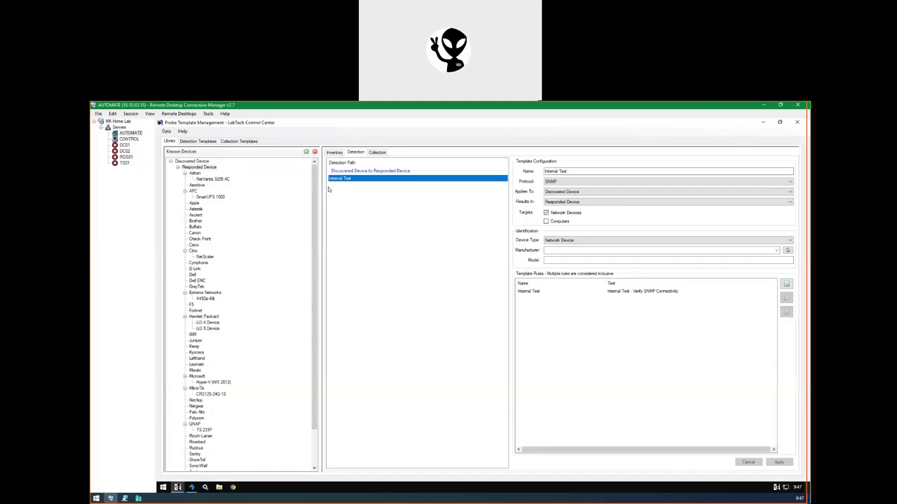
left_click_drag(314, 224, 314, 261)
left_click(198, 436)
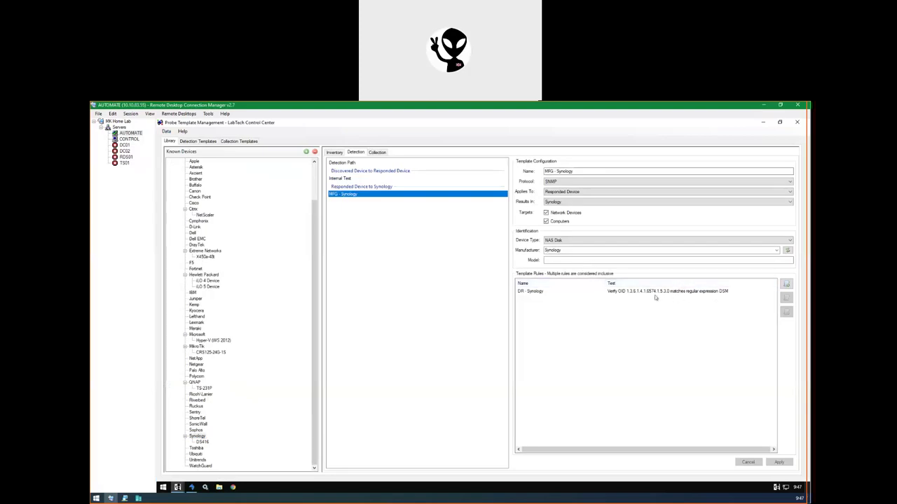
Inspect the DR - Synology rule and the Model - Synology DS416 template settings
left_click(721, 294)
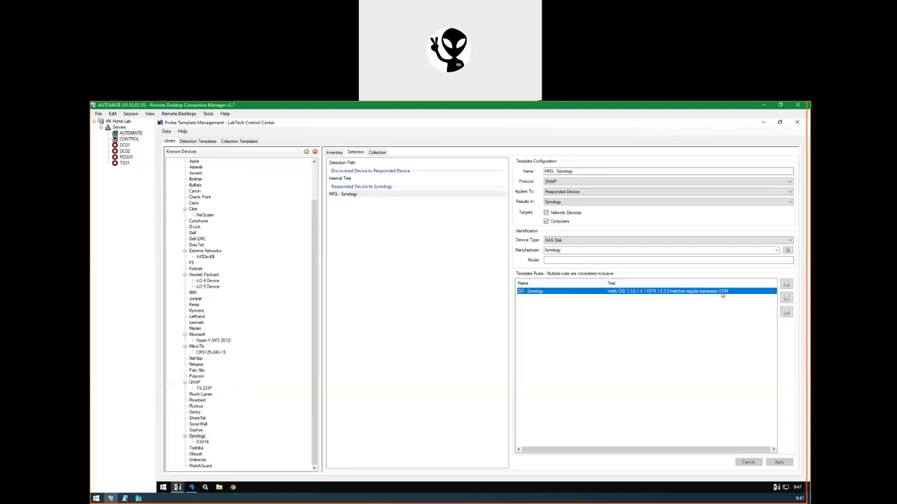
left_click(202, 442)
left_click(356, 211)
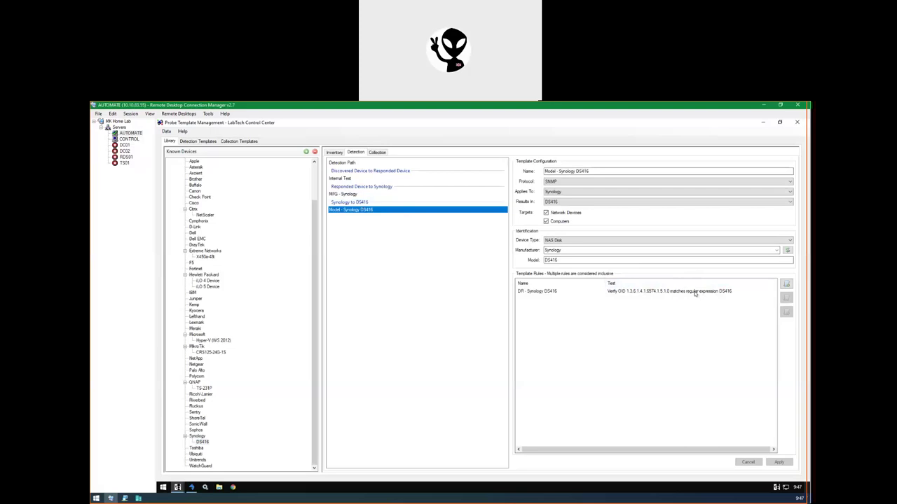
left_click(199, 142)
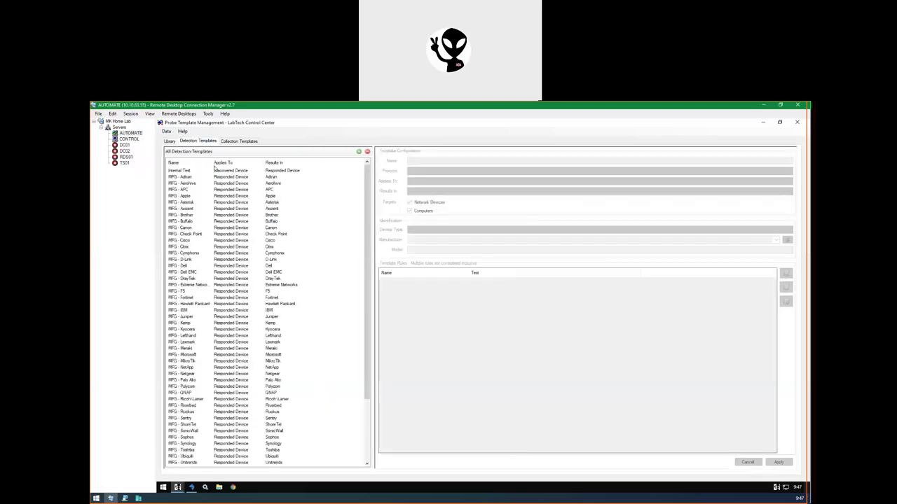
View the DS416 inventory properties and Synology entry, then minimize the probe template window
left_click(169, 141)
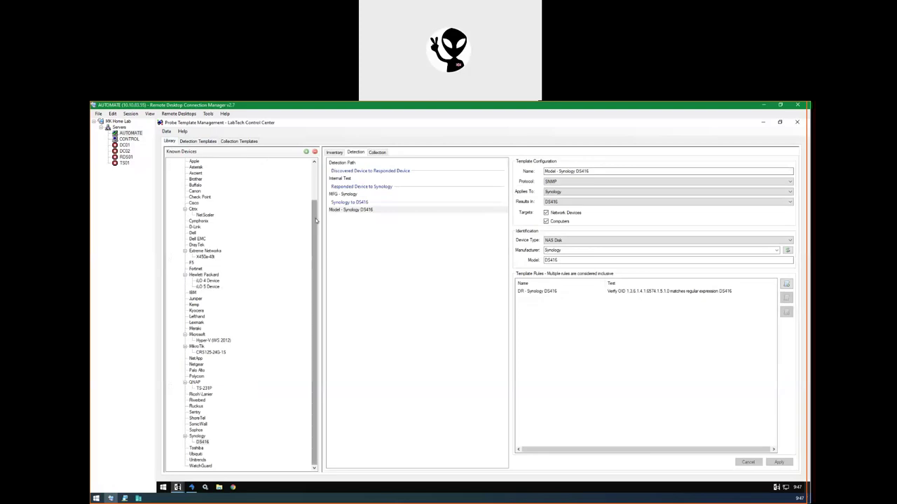
left_click(334, 152)
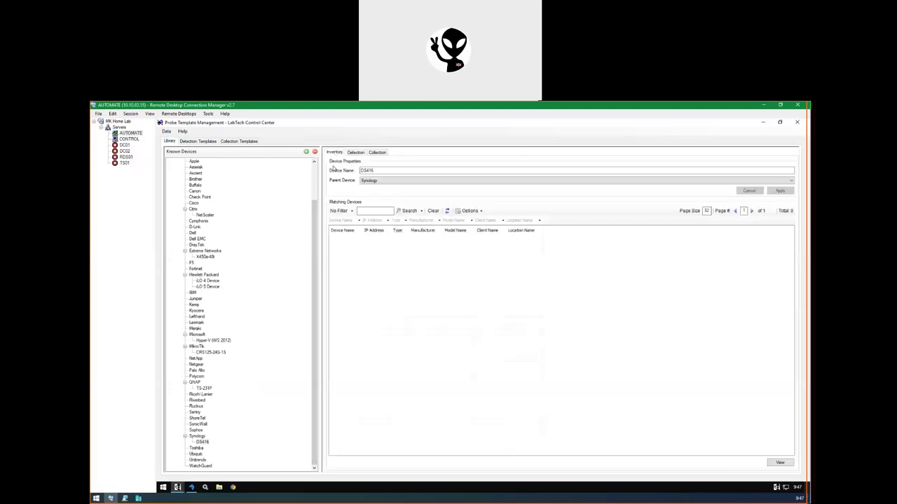
left_click(199, 436)
left_click(762, 125)
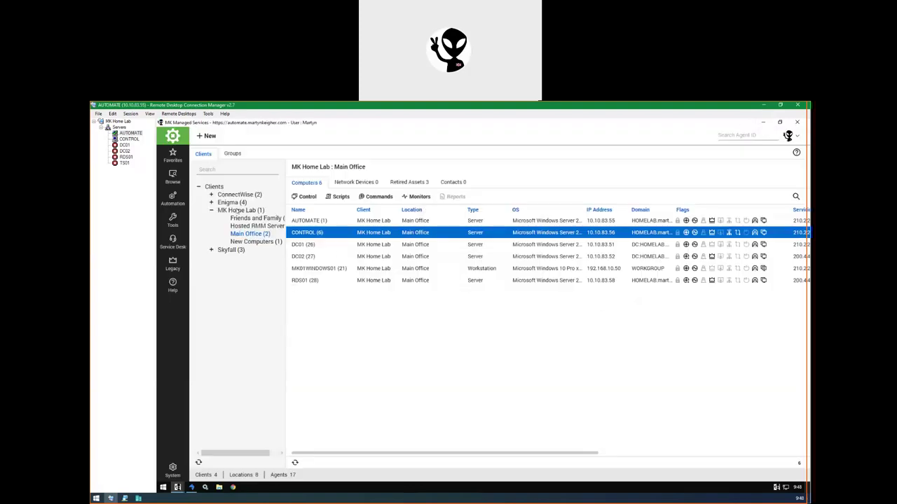
On the CONTROL server, collapse Oracle and Policies and expand HKLM\SOFTWARE\LabTech\ProbeService in Registry Editor
left_click(130, 139)
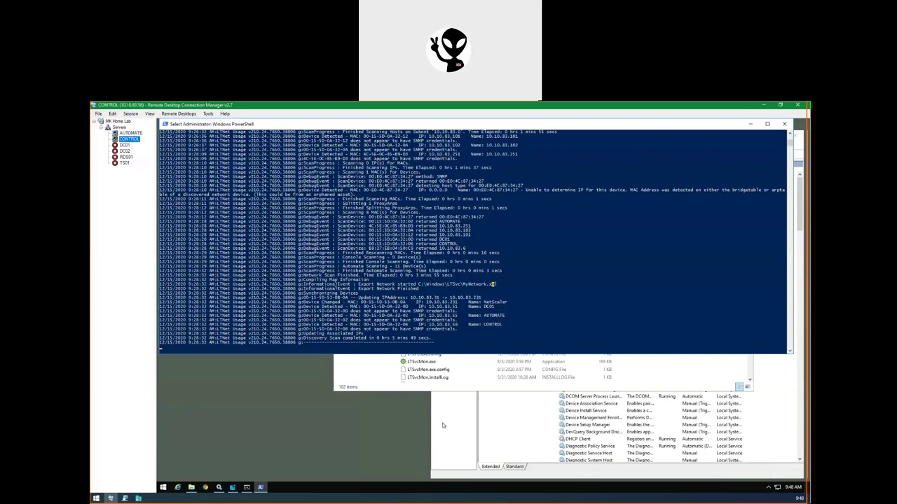
left_click(233, 488)
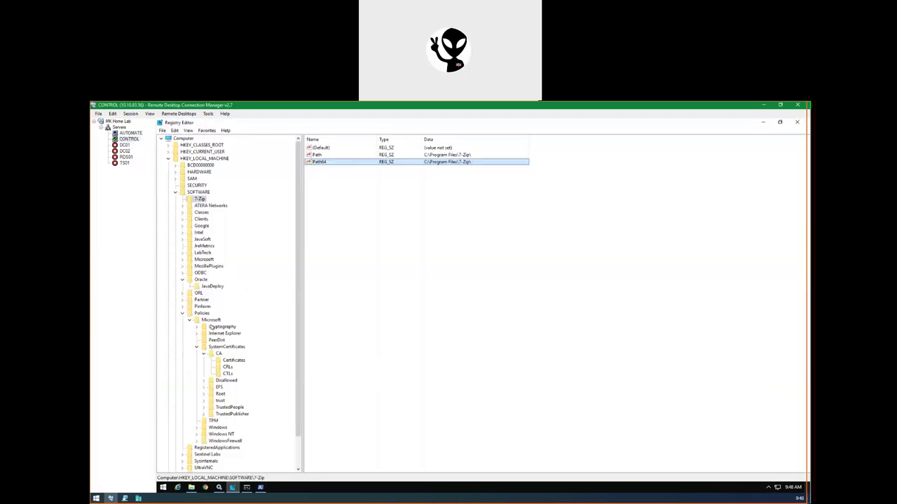
left_click(182, 279)
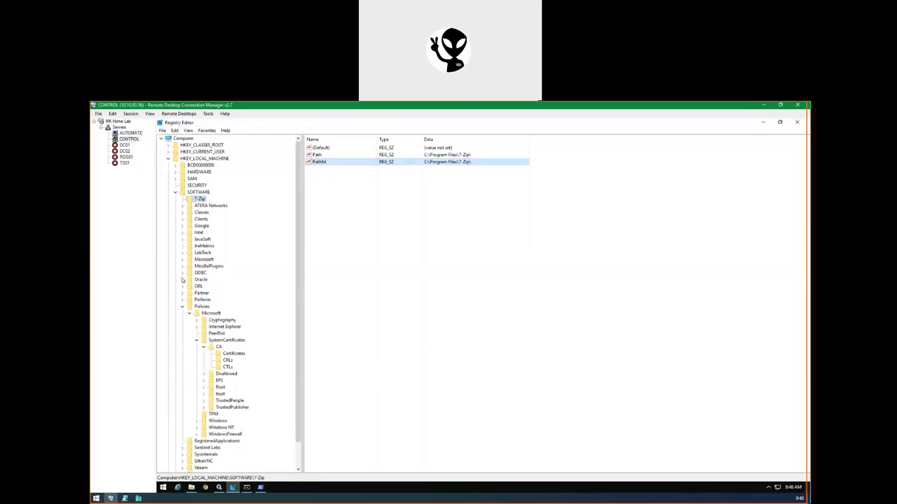
left_click(175, 192)
left_click(175, 192)
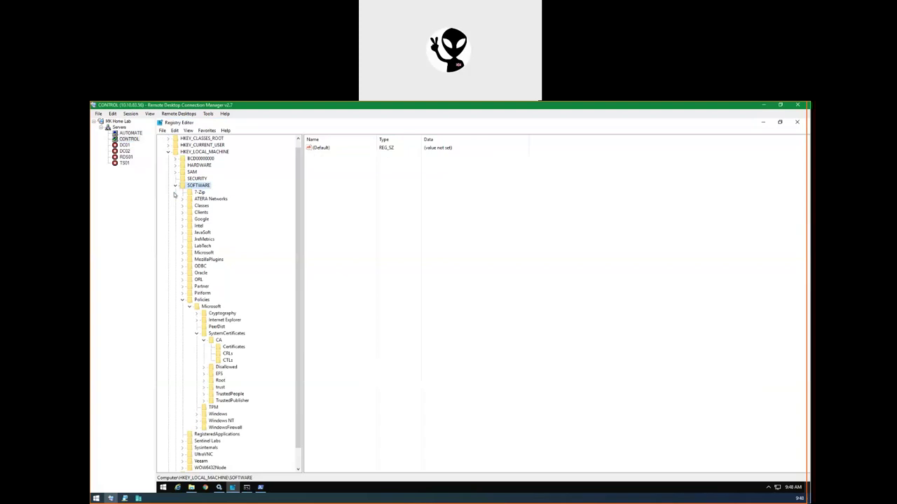
left_click(182, 306)
left_click(183, 252)
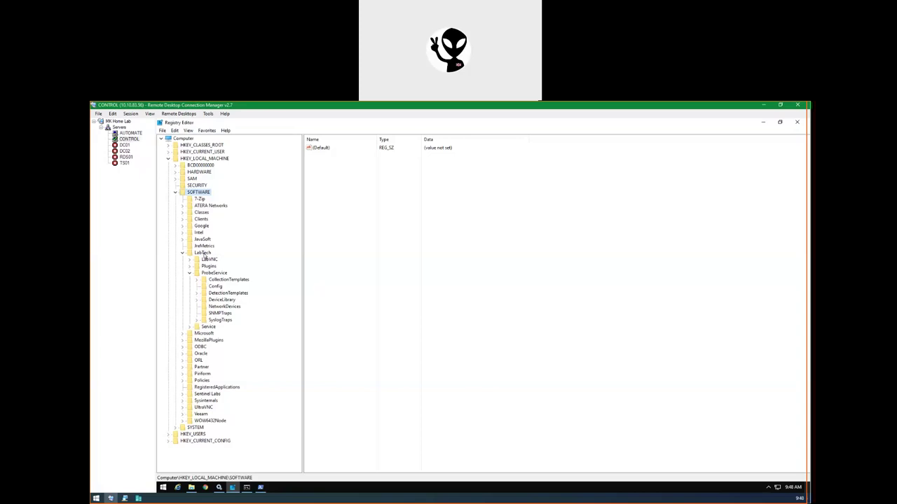
Back on the AUTOMATE server, bring Probe Template Management forward and open the DS416 model entry
left_click(129, 133)
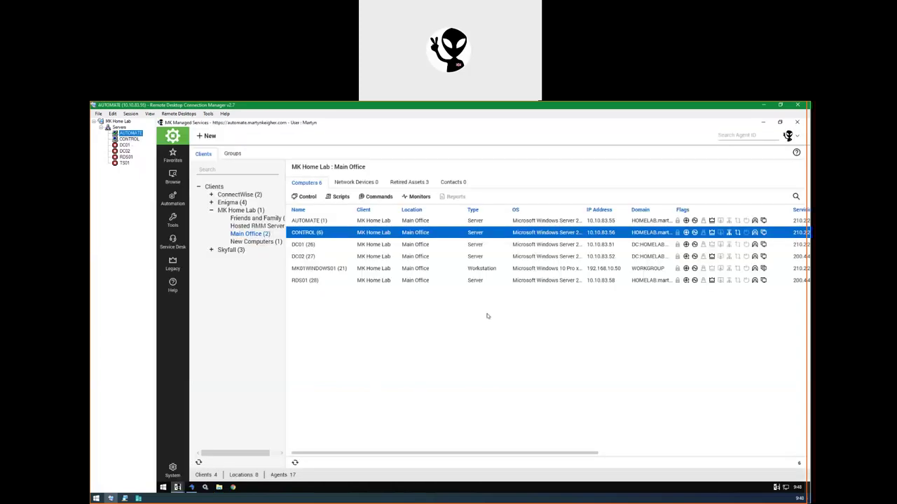
mouse_move(178, 487)
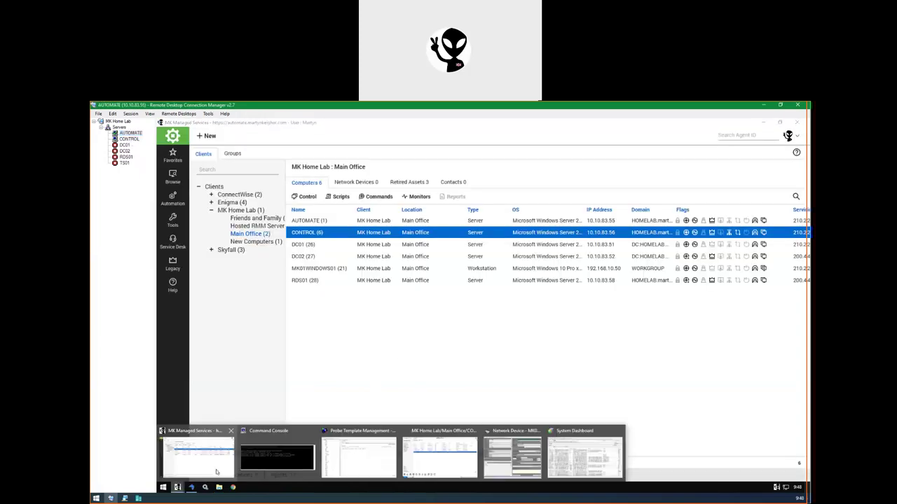
left_click(351, 457)
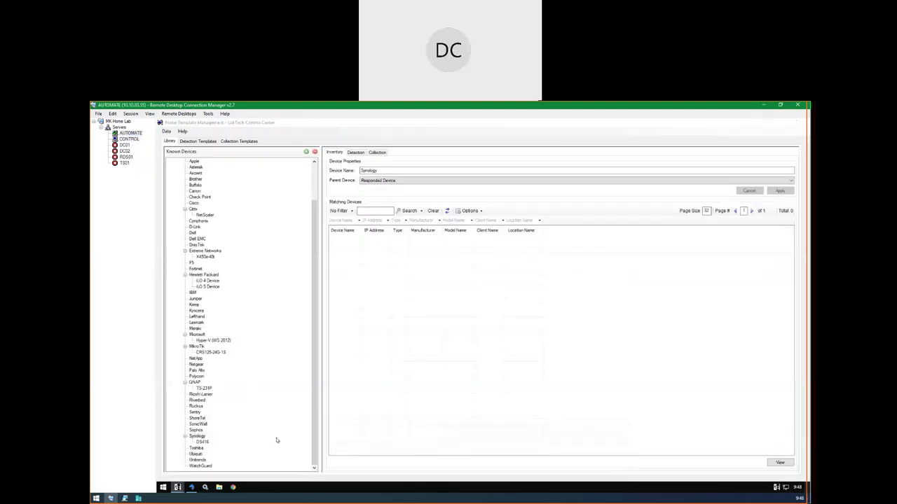
left_click(202, 437)
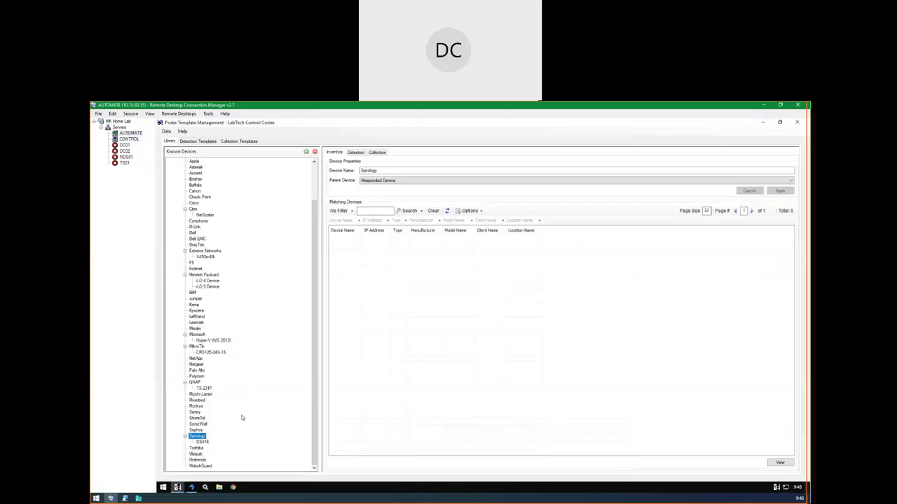
left_click(202, 442)
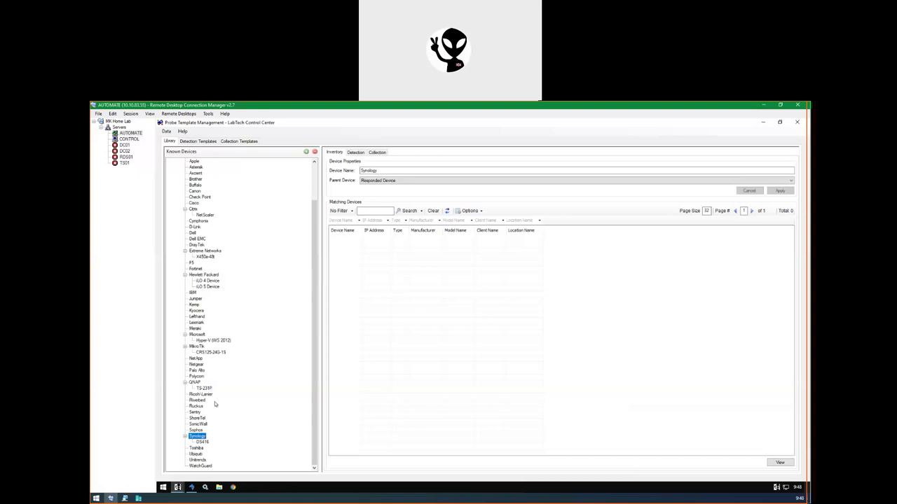
Glance at the System Dashboard window, then return to the open LabTech window previews
left_click(177, 487)
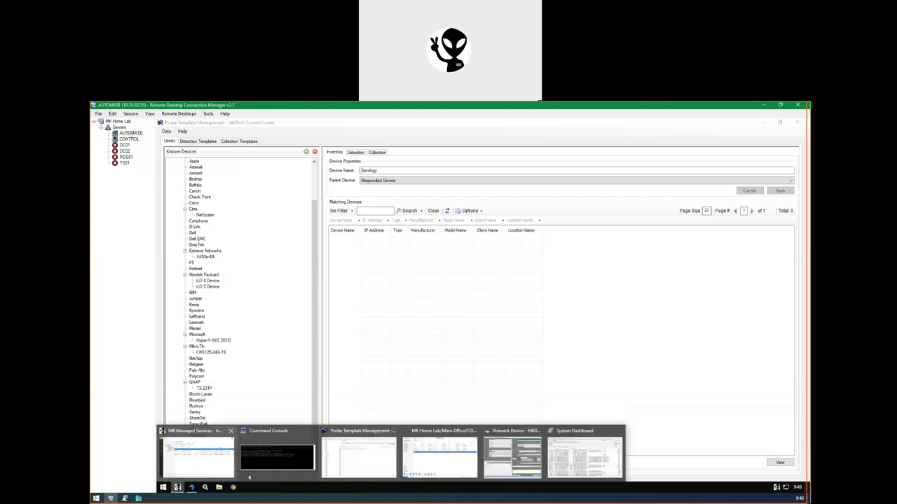
left_click(576, 454)
key("super")
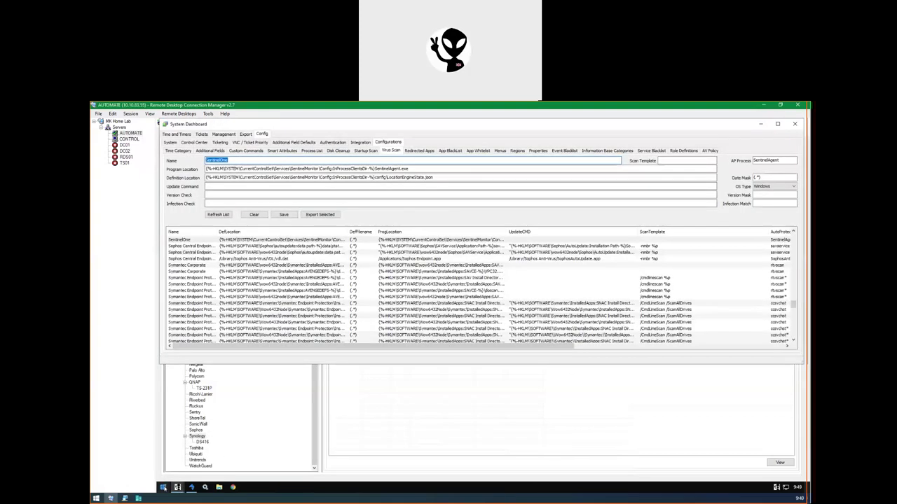
key("Escape")
left_click(177, 487)
In the Synology NAS SNMP Explorer walk, inspect the sysORUpTime.3 and sysName OID details
left_click(511, 457)
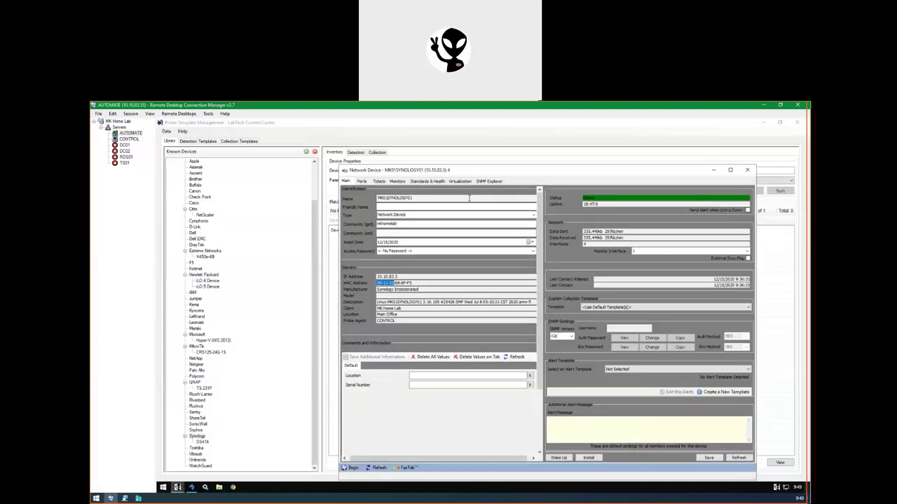
left_click_drag(494, 168, 488, 141)
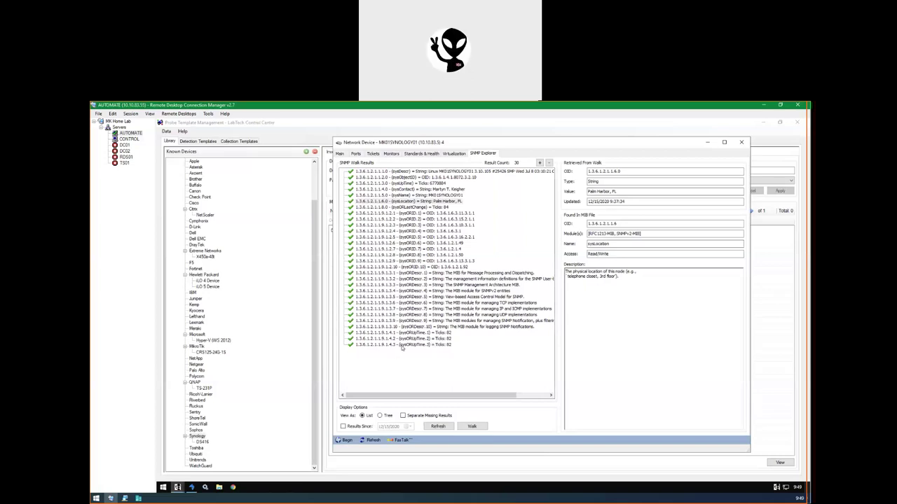
left_click(374, 346)
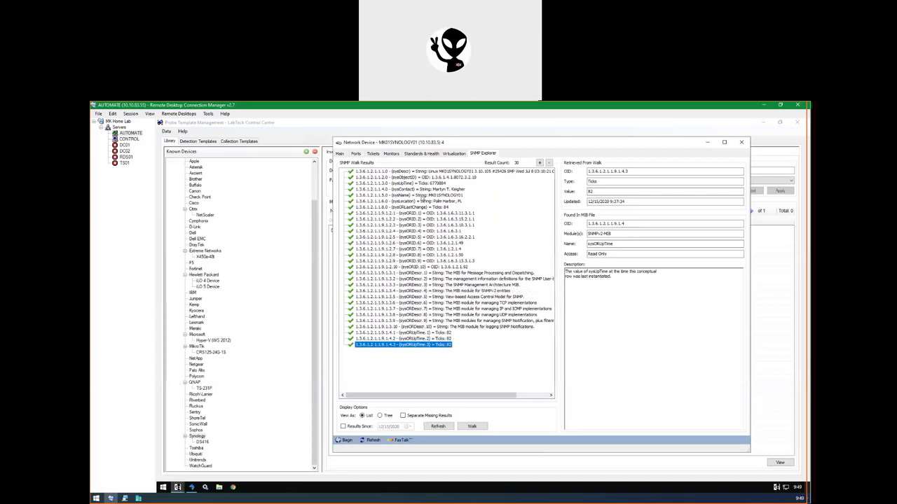
left_click(422, 195)
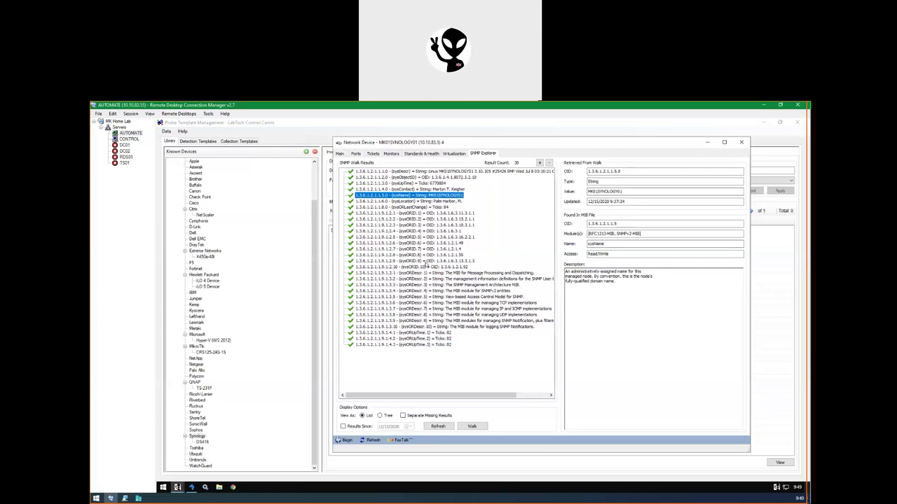
Select sysORID.10, highlight its SNMPv2-MIB module name, and select all its description text
left_click(431, 267)
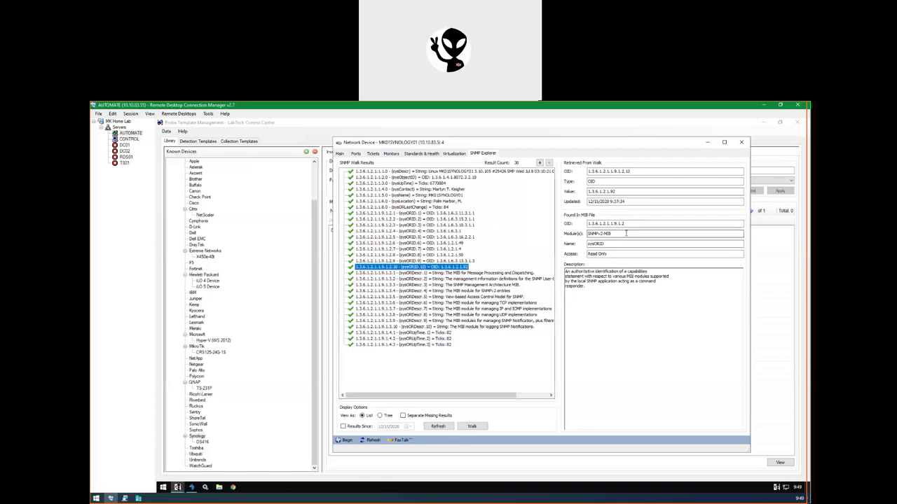
left_click_drag(612, 234, 586, 234)
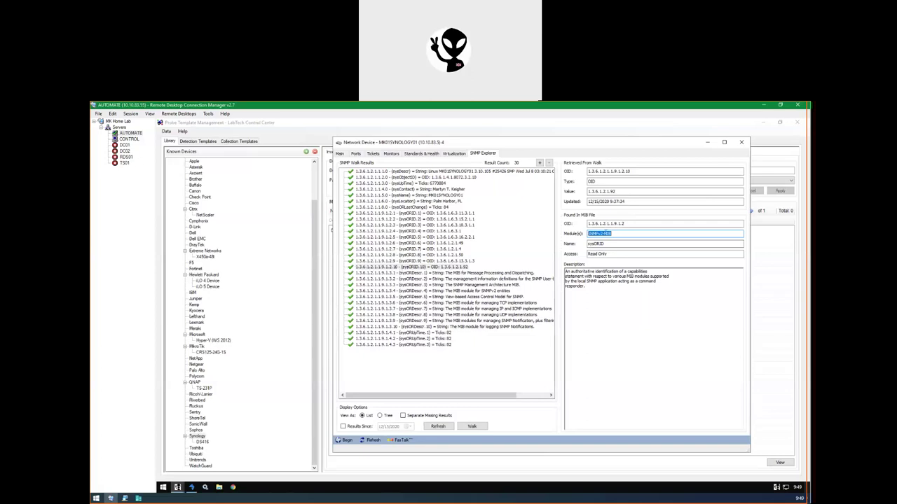
left_click(598, 298)
key("ctrl+a")
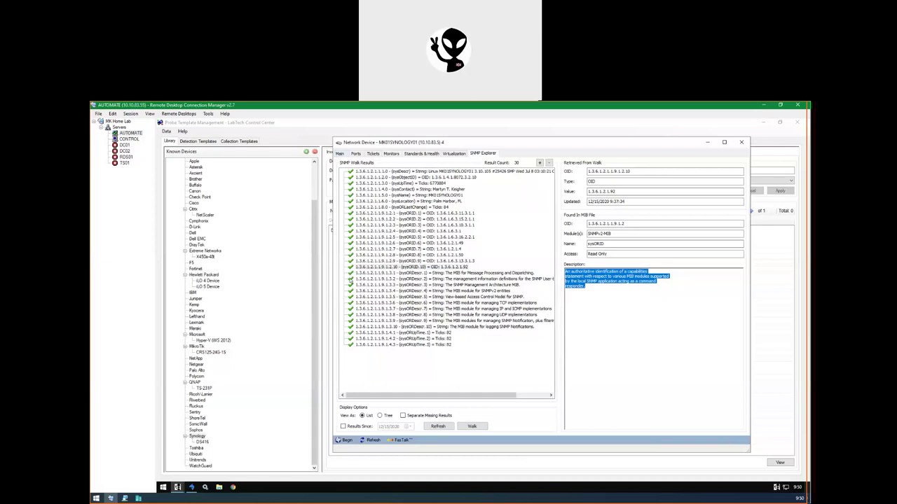
Return the Synology device record to its Main tab, reposition it, and minimize it
left_click(339, 154)
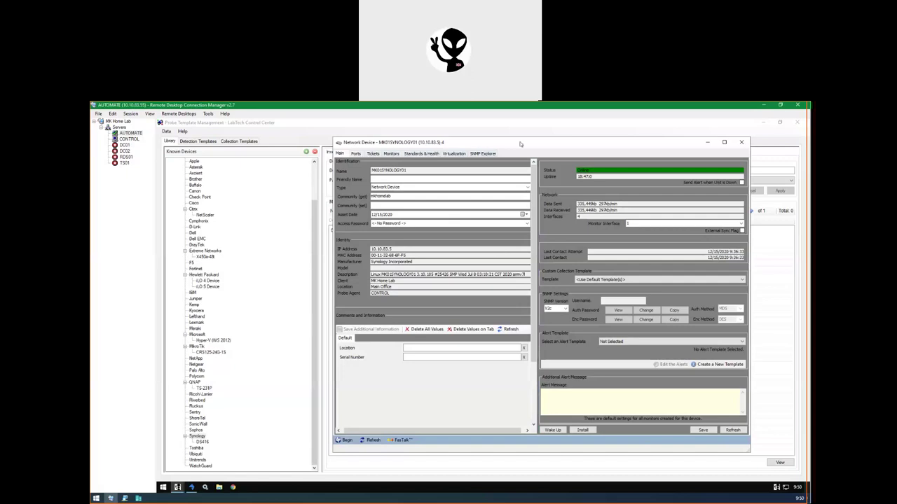
left_click_drag(521, 145, 535, 143)
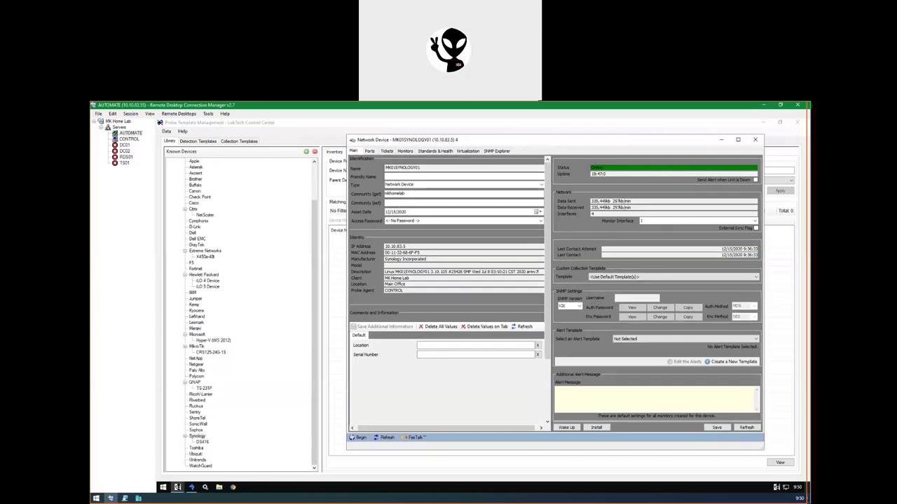
left_click_drag(535, 140, 498, 146)
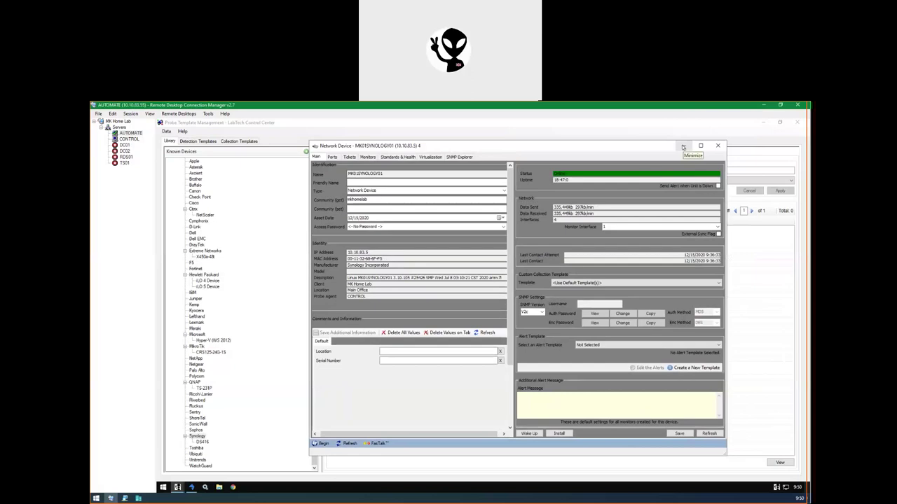
left_click(683, 147)
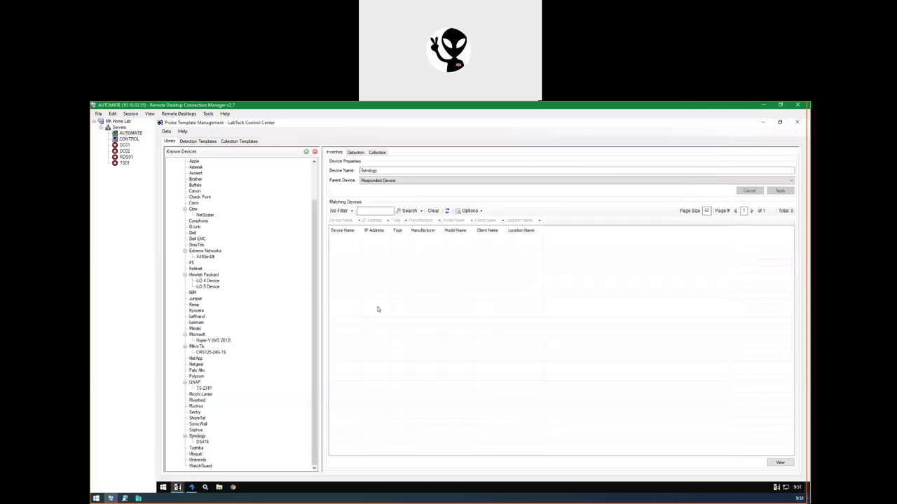
Under the MikroTik template, widen Device Name and select the matching MK-HOMELAB-SWITCH device
left_click(203, 442)
left_click(199, 348)
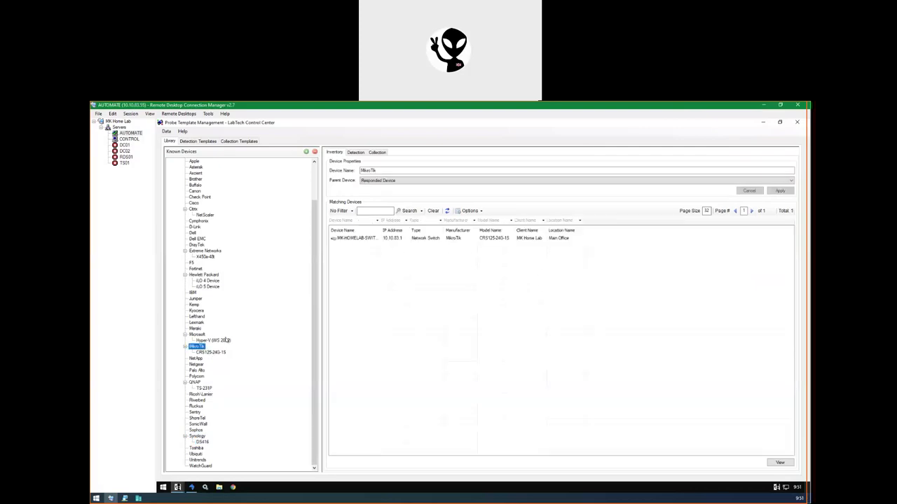
left_click_drag(377, 232, 401, 232)
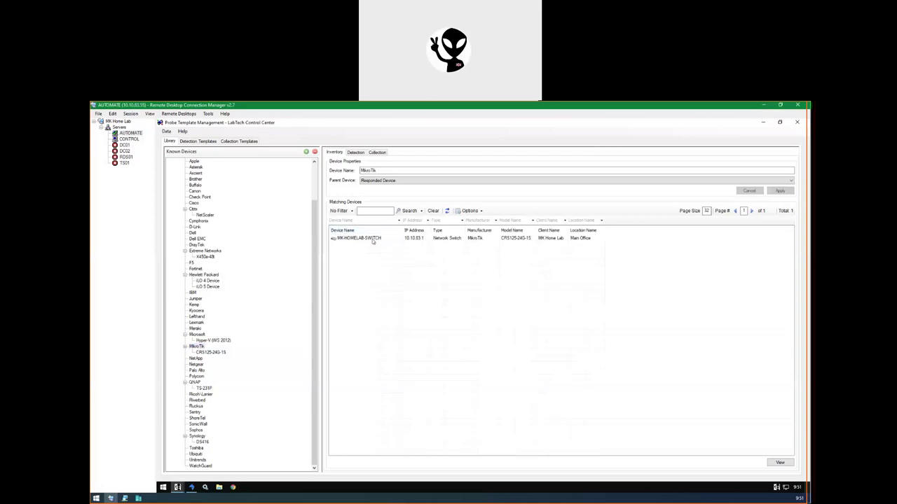
left_click(375, 240)
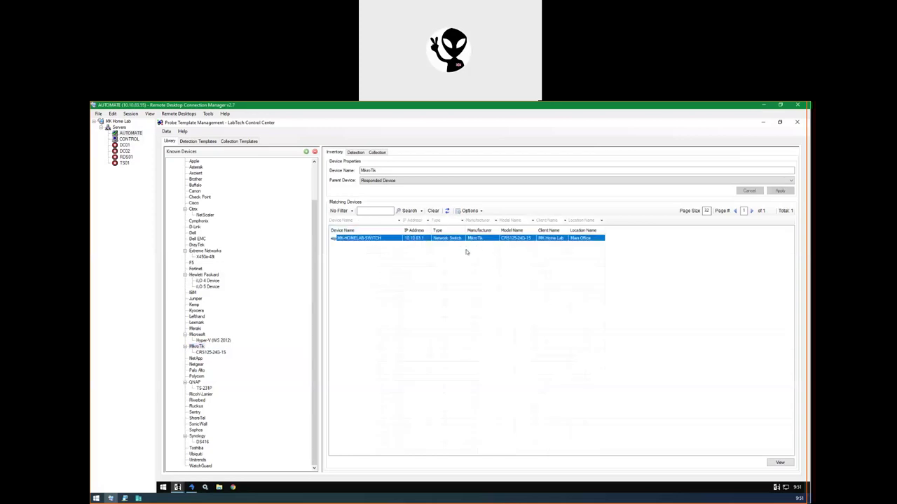
Bring the Network Probe window forward and show the Main Office probe overview
left_click(178, 488)
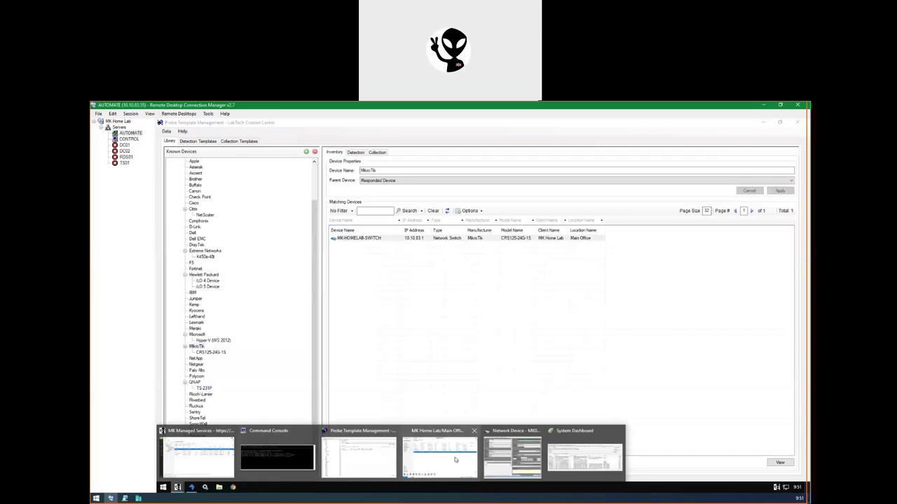
left_click(457, 460)
left_click(177, 180)
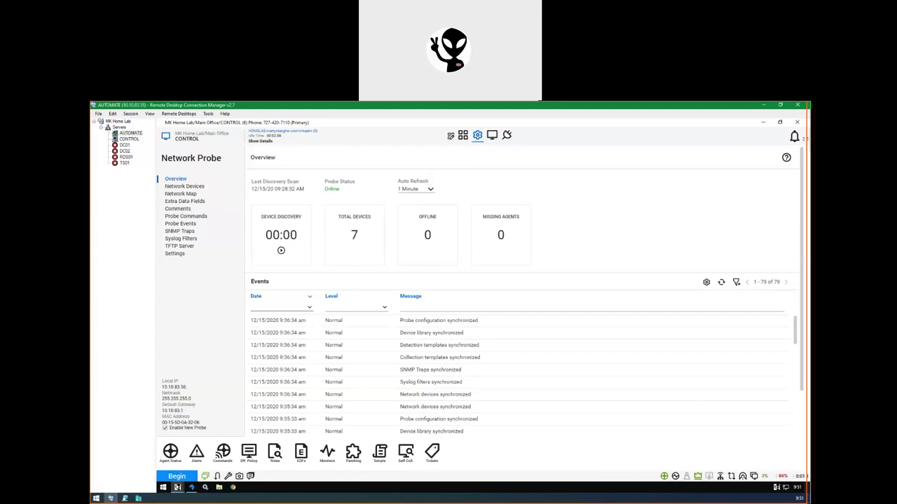
On the CONTROL server, expand the DetectionTemplates registry key
left_click(130, 139)
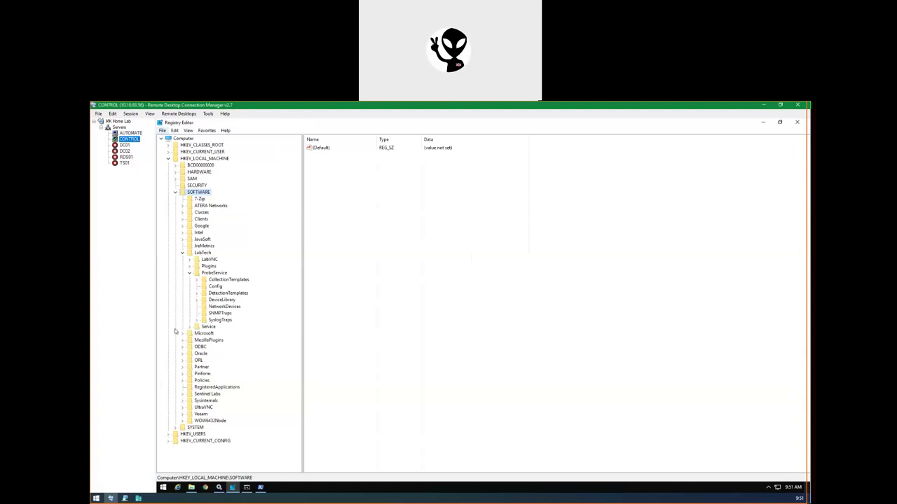
left_click(208, 293)
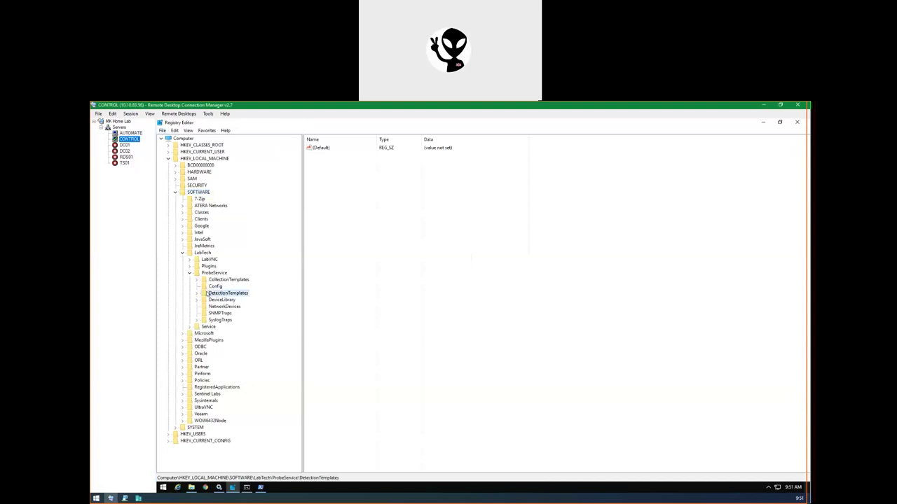
left_click(198, 293)
left_click_drag(298, 267, 298, 290)
Browse the detection templates, including Detection58, Detection50, Detection40, Detection3 and Detection30
left_click(227, 435)
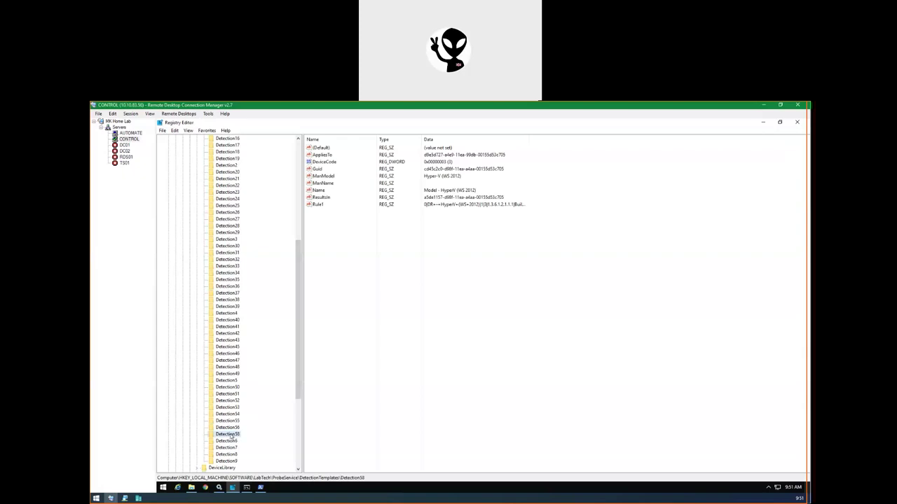
left_click(227, 418)
left_click(226, 388)
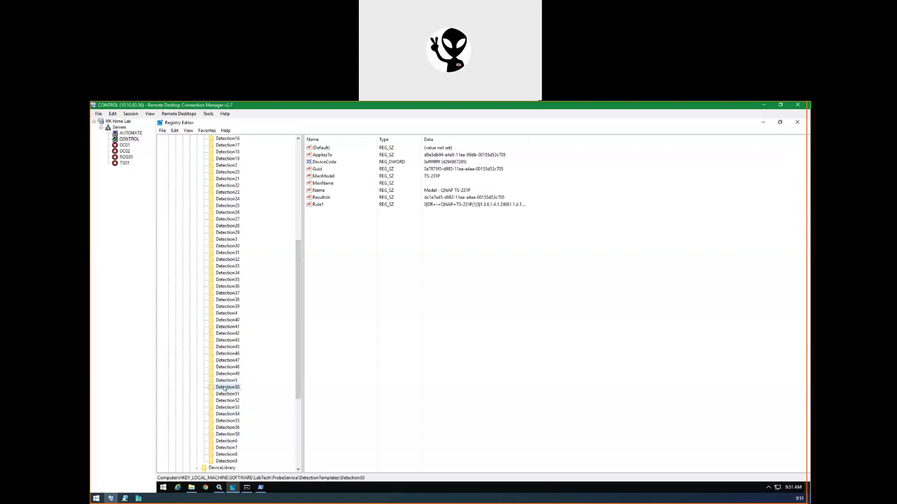
left_click(226, 429)
left_click(227, 413)
left_click(230, 355)
left_click(227, 321)
left_click(228, 254)
left_click(233, 239)
left_click(233, 246)
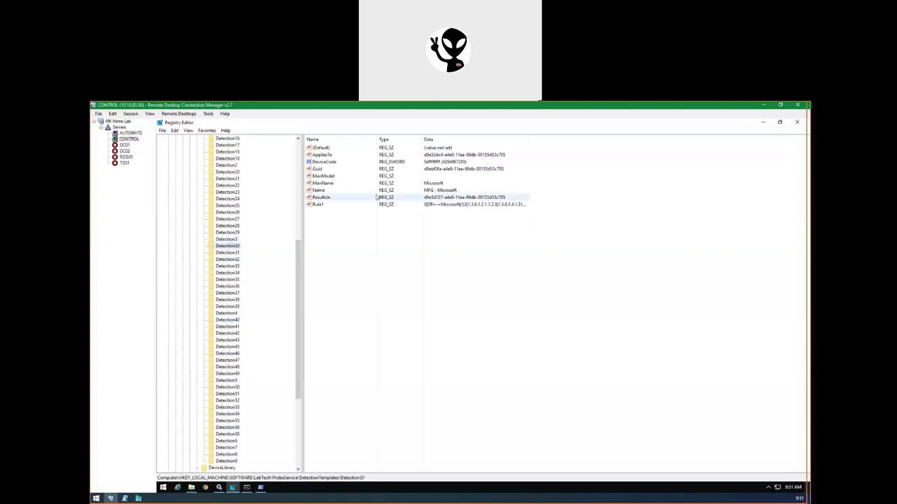
Open Detection31, the MikroTik manufacturer template, and widen the Data column to read Rule1
left_click(236, 253)
left_click(526, 147)
left_click_drag(526, 140, 666, 139)
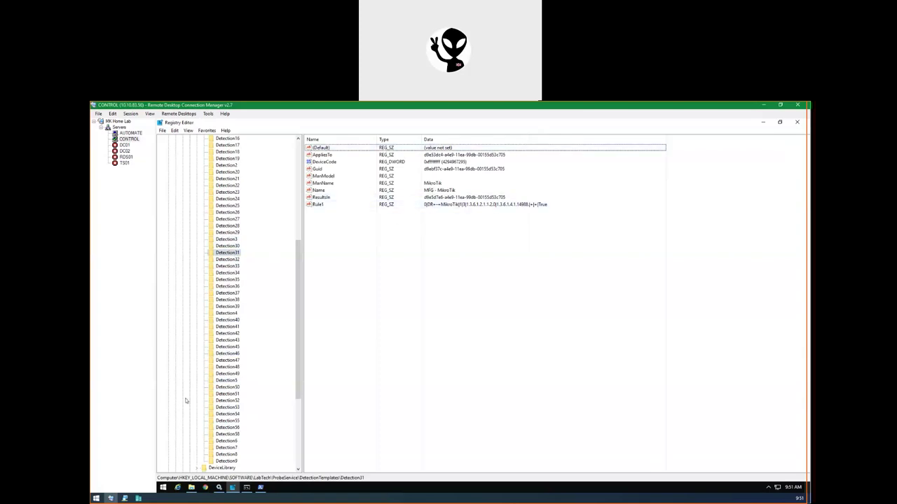
left_click(131, 133)
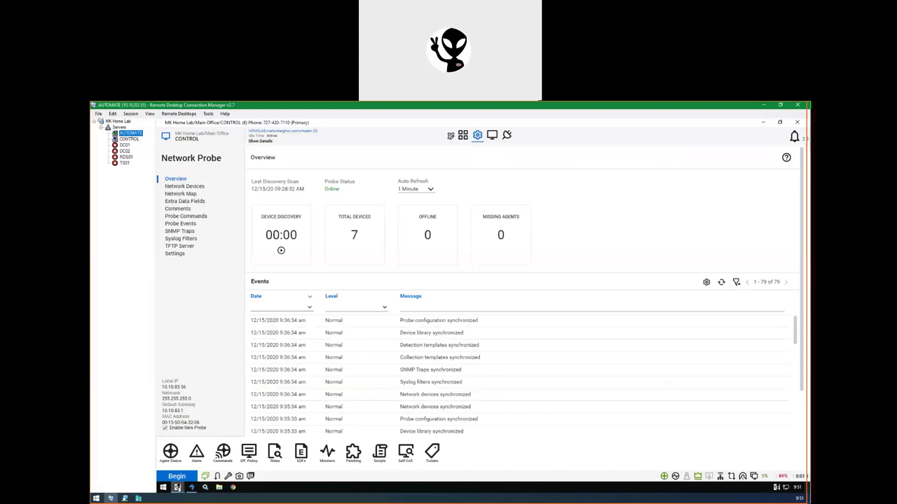
Open the MikroTik CRS125-24G-1S template and confirm MK-HOMELAB-SWITCH is its matching device
mouse_move(178, 487)
left_click(377, 463)
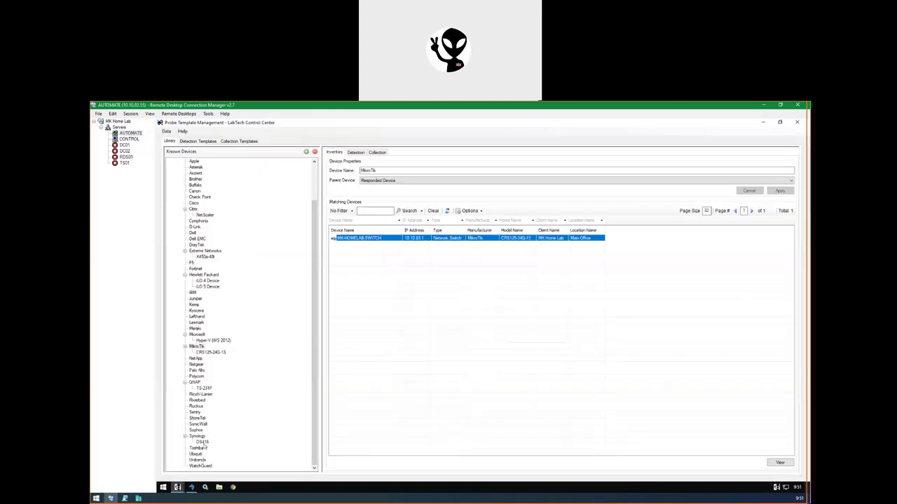
left_click(197, 347)
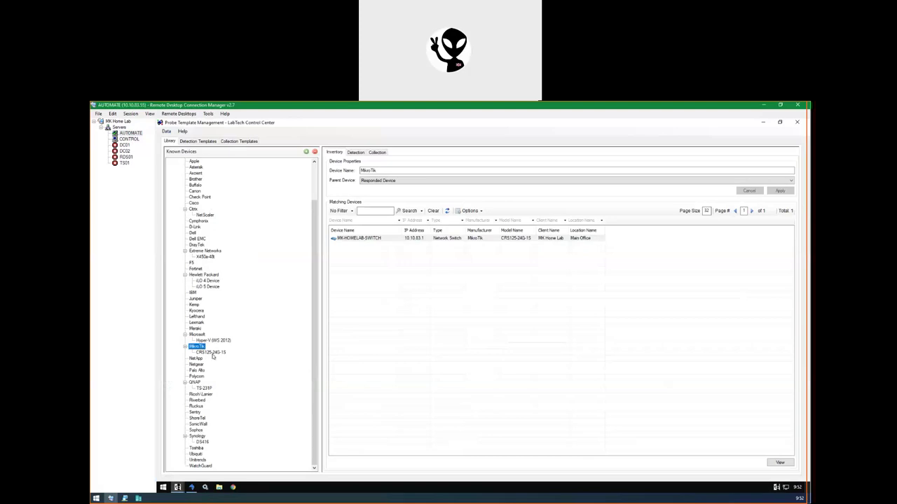
left_click(216, 353)
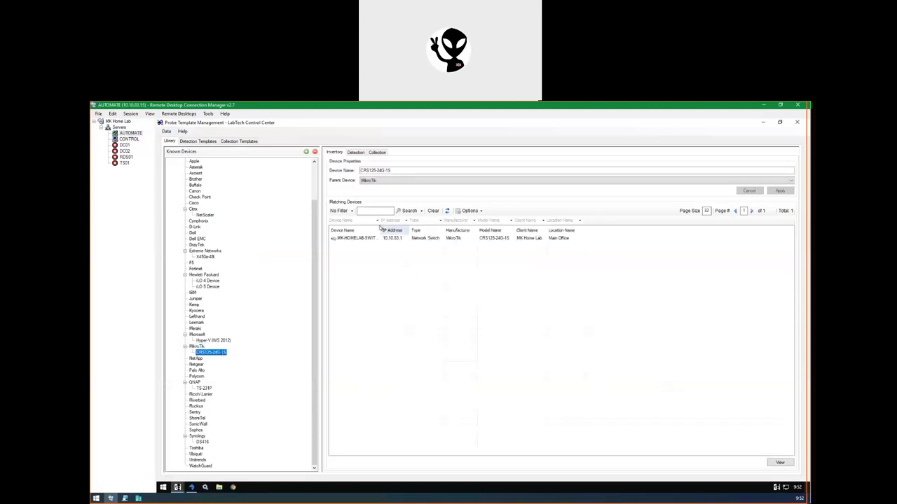
left_click_drag(381, 230, 402, 230)
left_click(374, 240)
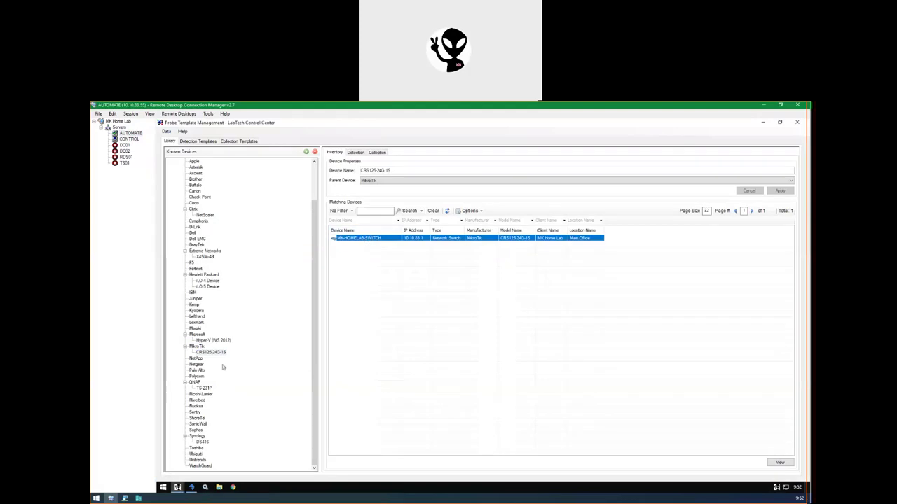
left_click(129, 139)
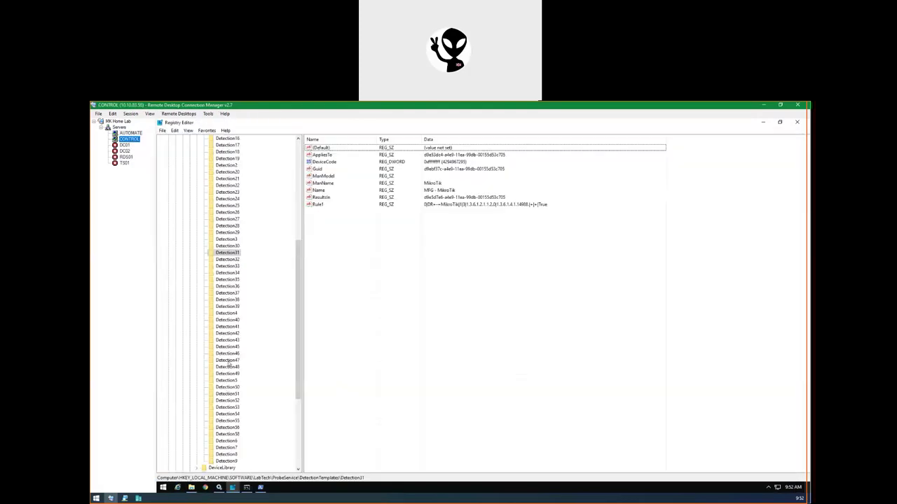
Step through Detection47 to Detection53 to reach Detection54, the CRS125-24G-1S model template
left_click(228, 360)
left_click(229, 366)
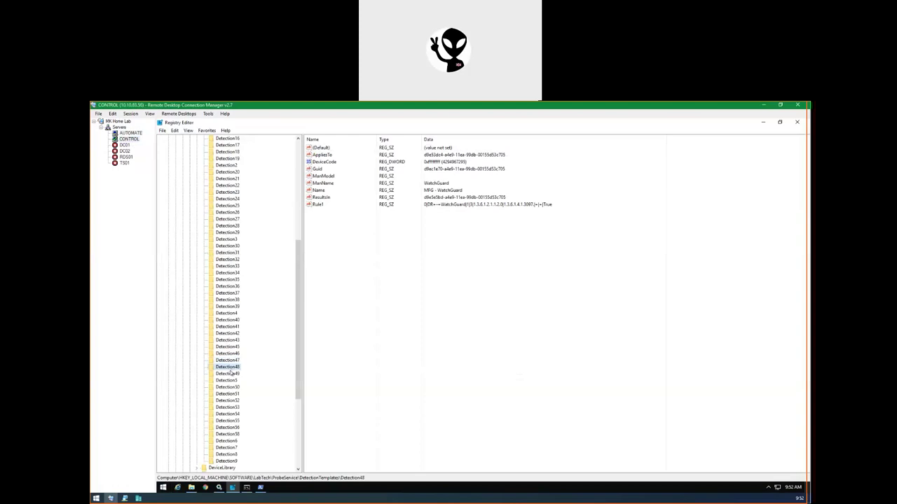
left_click(231, 373)
left_click(232, 387)
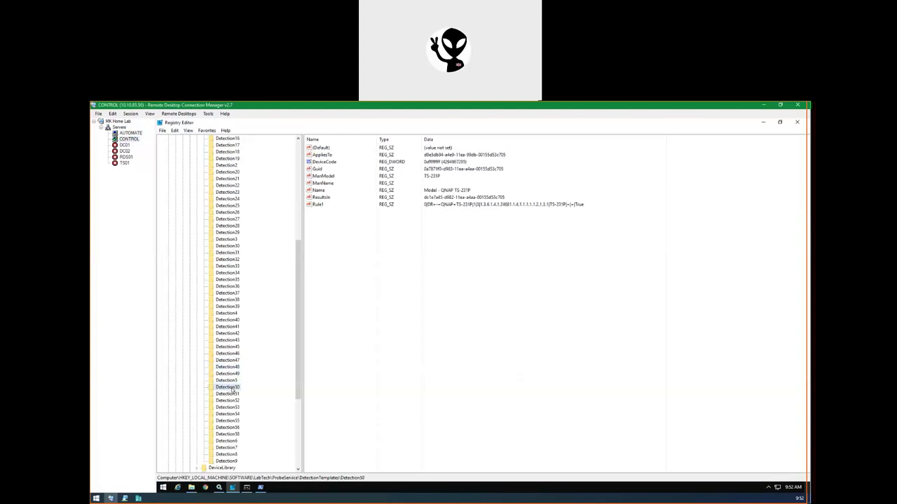
left_click(229, 395)
left_click(230, 401)
left_click(228, 407)
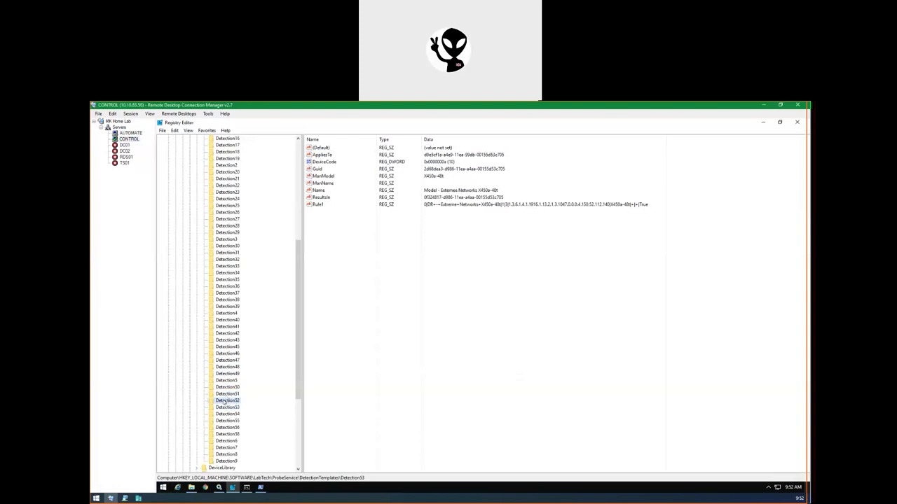
left_click(227, 414)
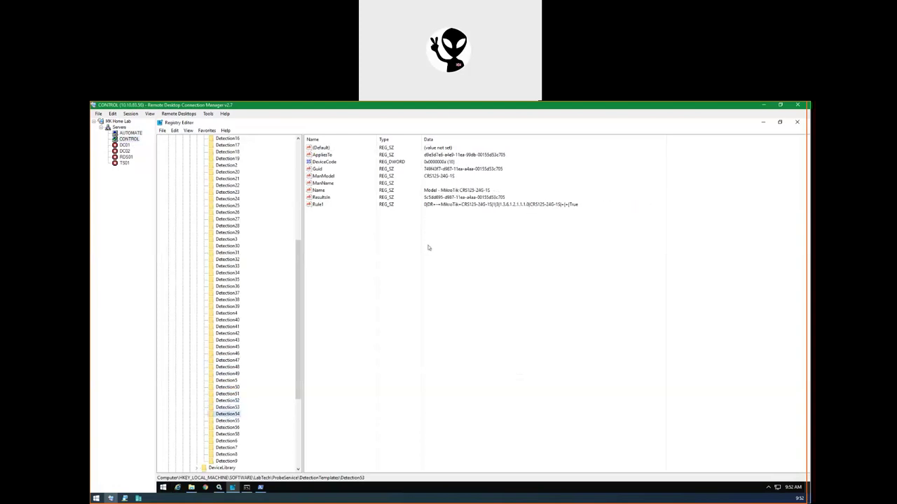
Inspect Detection54's Name, ResultsIn and Rule1 values, then view Detection56 and Detection58
left_click(452, 190)
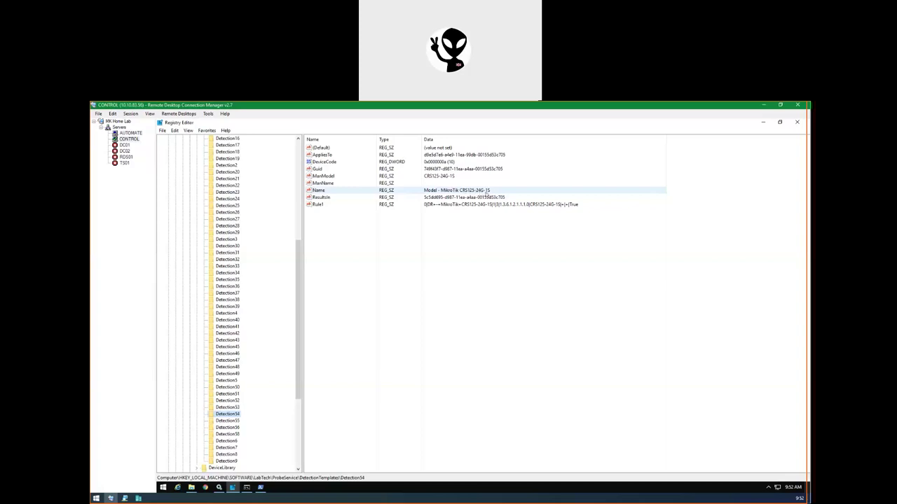
left_click(490, 197)
left_click(536, 205)
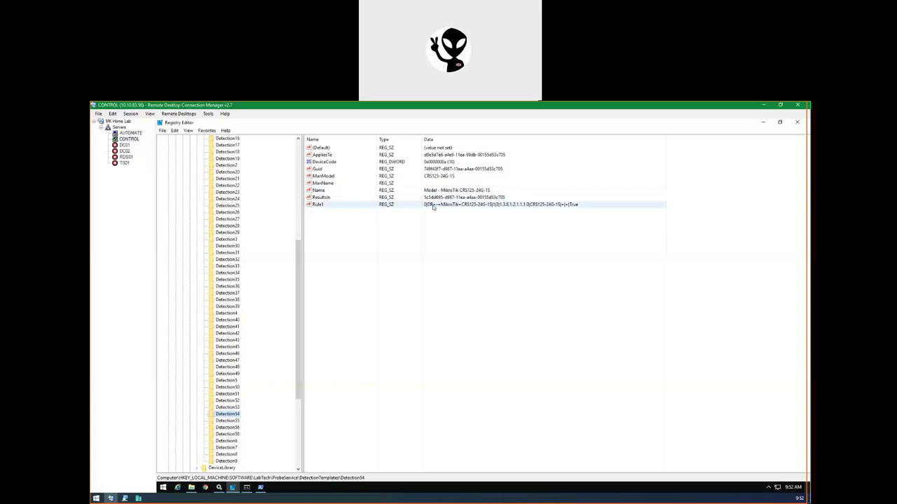
left_click(230, 428)
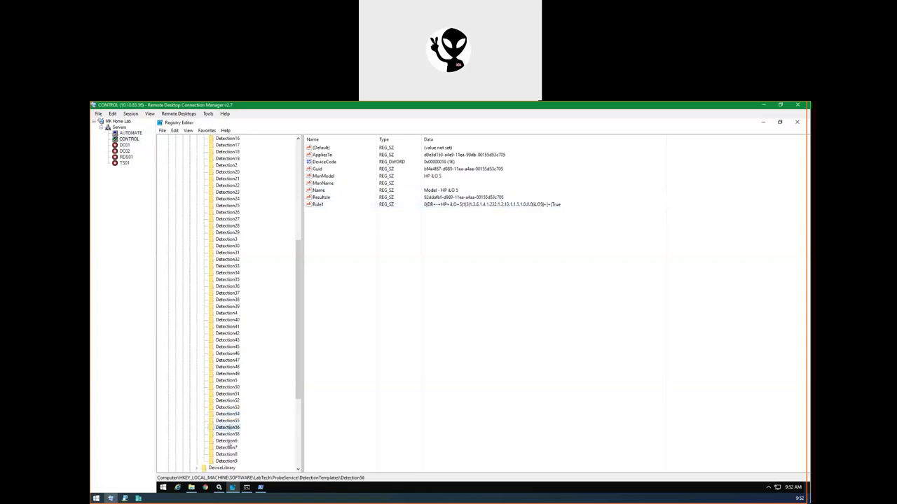
left_click(229, 434)
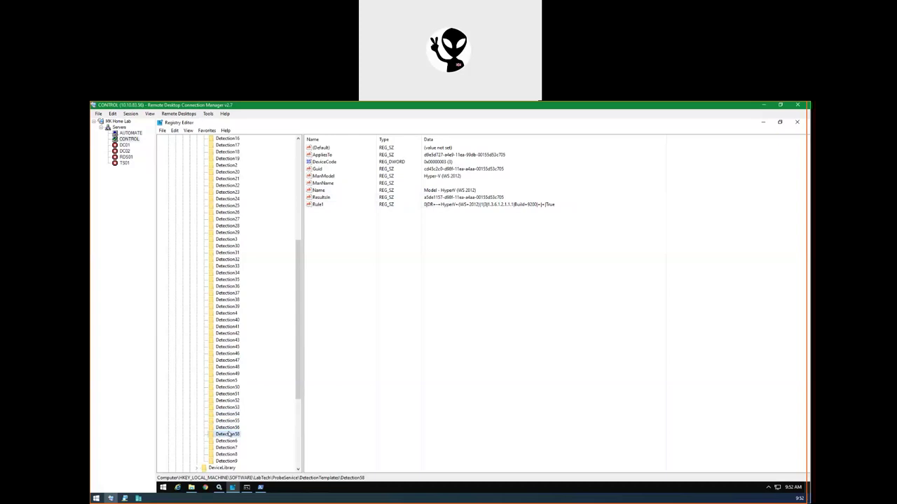
mouse_move(298, 295)
left_mouse_down()
mouse_move(298, 267)
mouse_move(298, 288)
left_mouse_up()
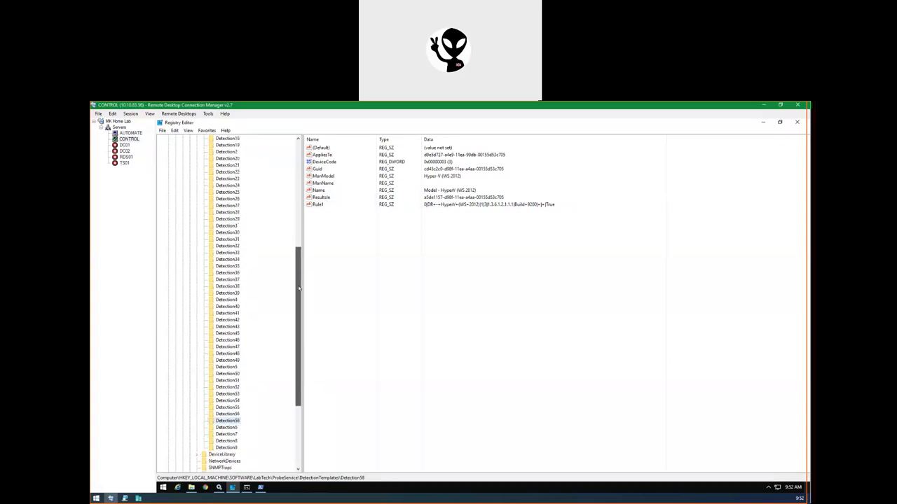
Back on the AUTOMATE session, bring the Network Probe window to the front
left_click(130, 133)
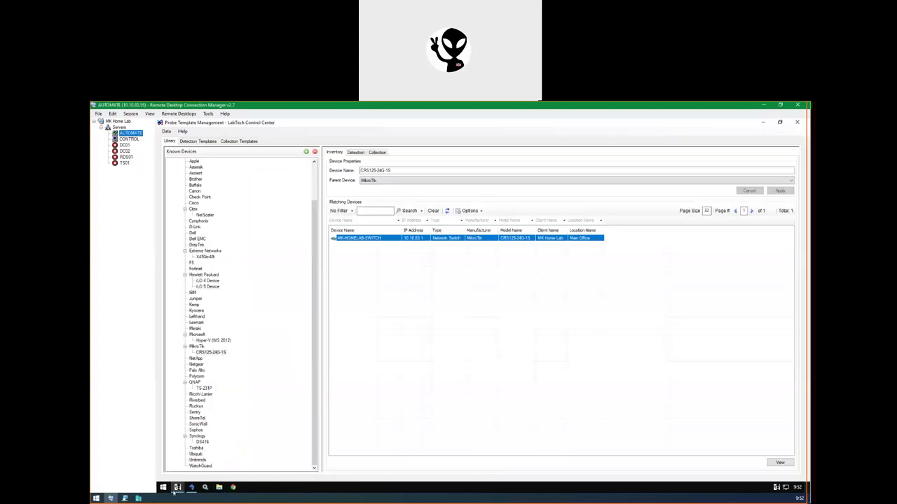
mouse_move(177, 486)
mouse_move(456, 452)
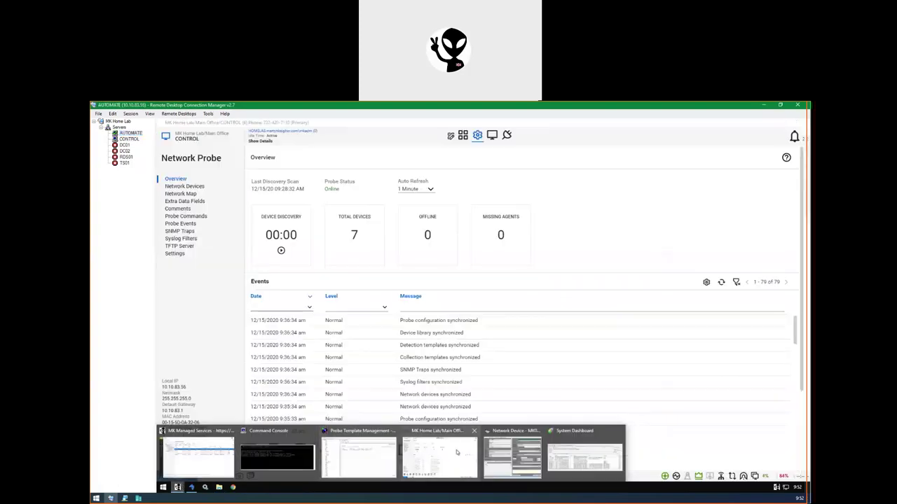
mouse_move(512, 450)
left_click(440, 456)
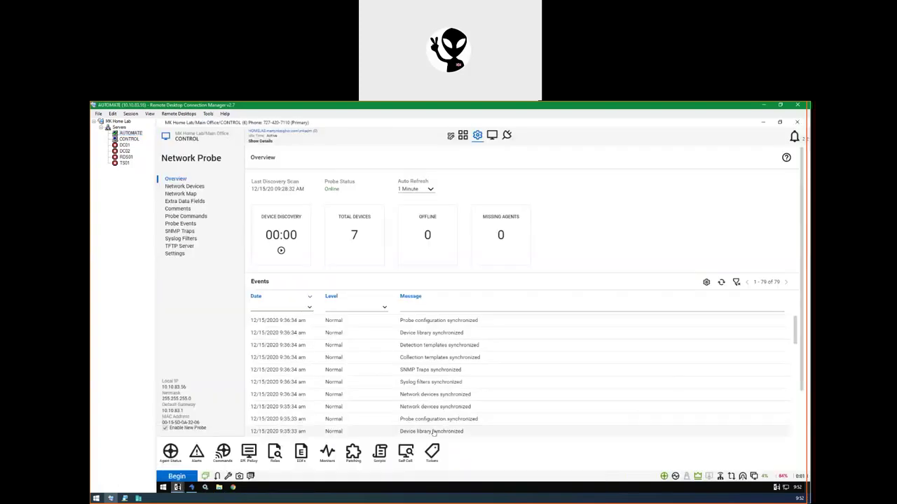
Send the probe a Refresh Config command from Commands > Probe
left_click(176, 477)
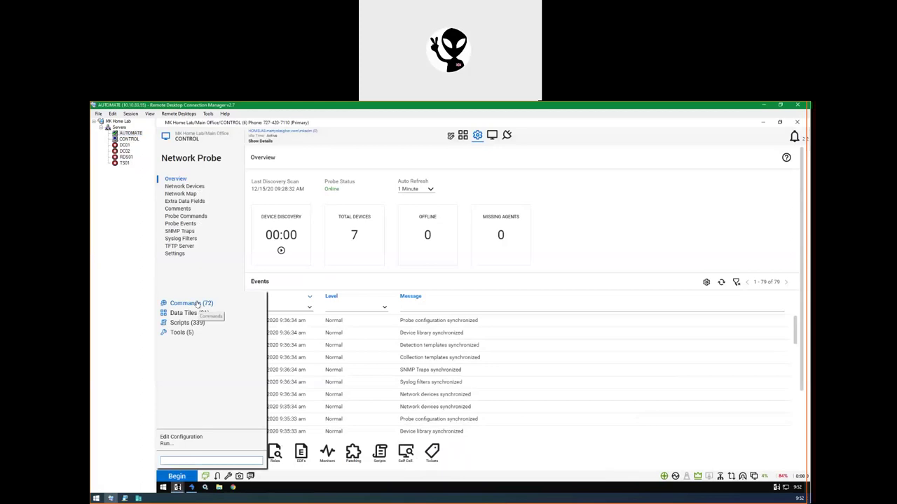
left_click(198, 302)
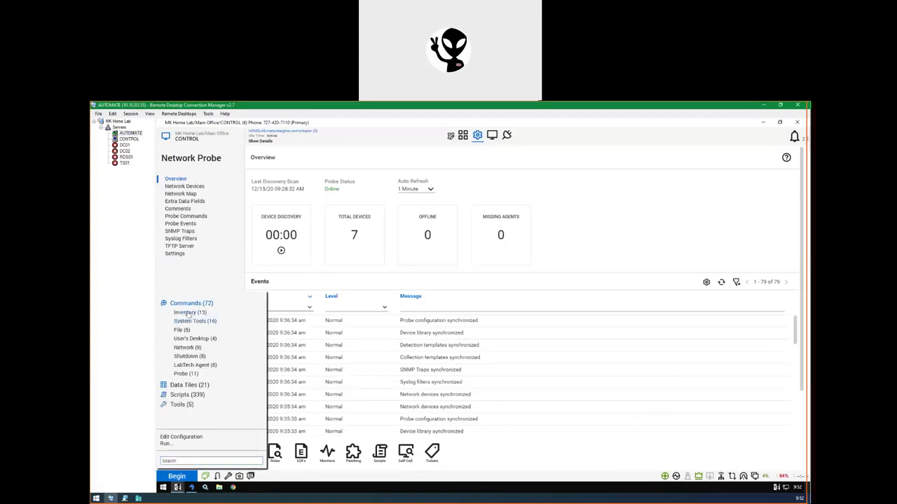
left_click(186, 312)
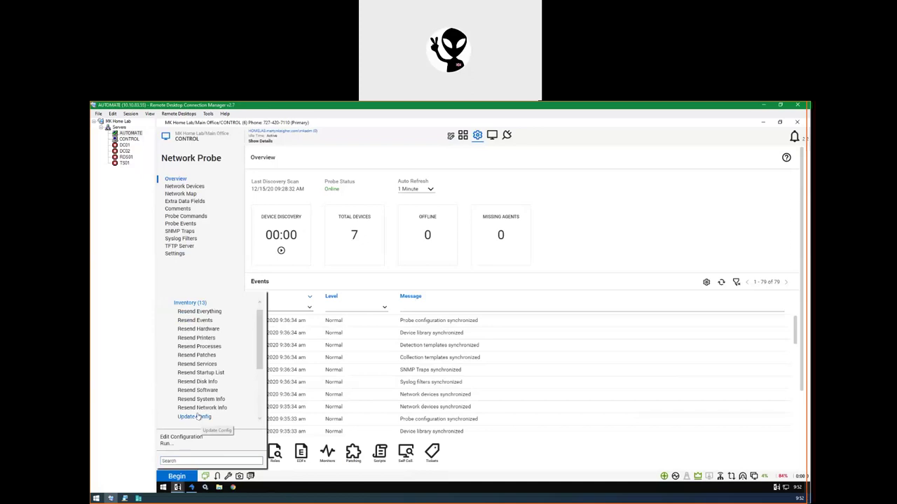
left_click(191, 304)
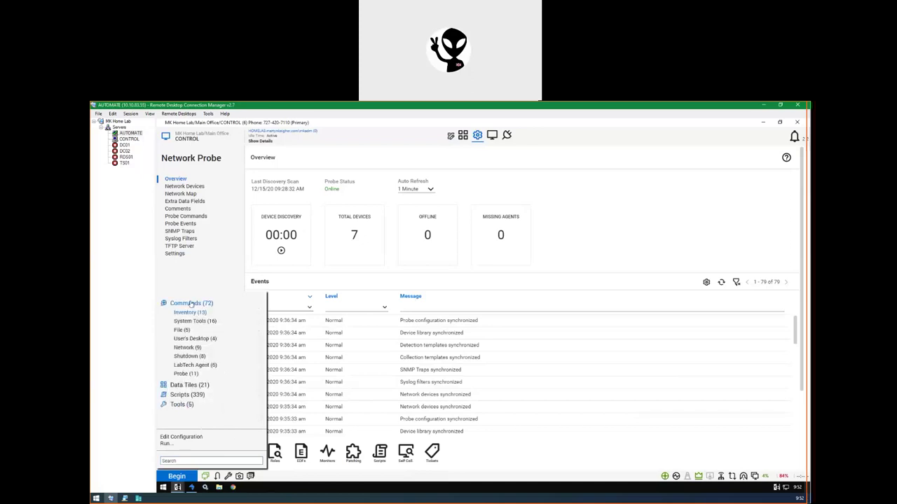
left_click(185, 374)
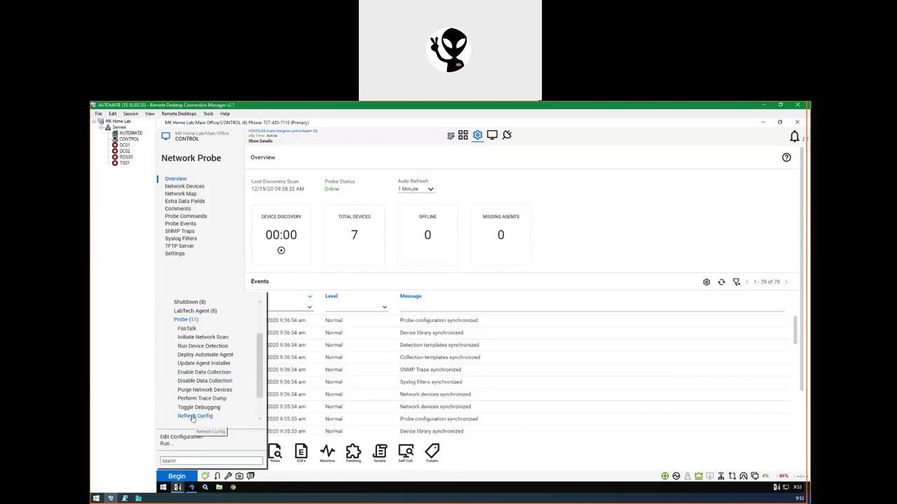
left_click(193, 417)
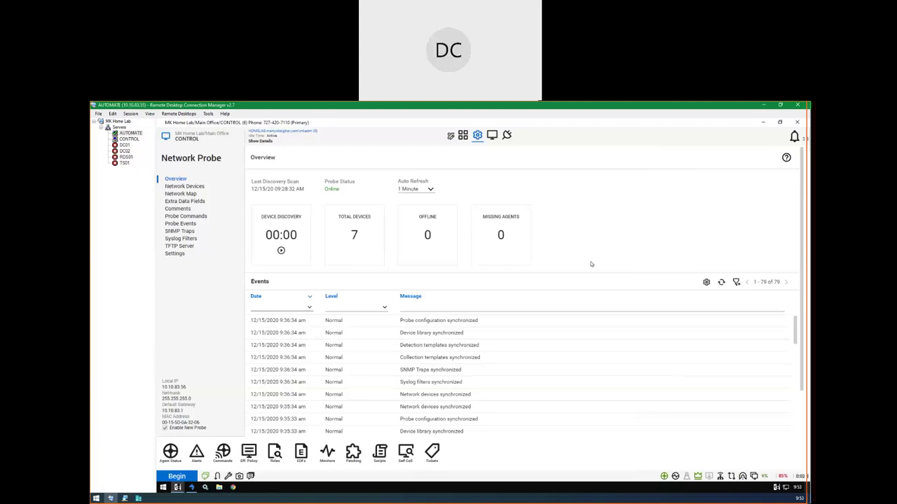
On CONTROL, view Detection56, Detection59 (MFG - Synology) and Detection60 (Model - Synology DS416)
left_click(129, 139)
left_click(228, 366)
left_click(231, 374)
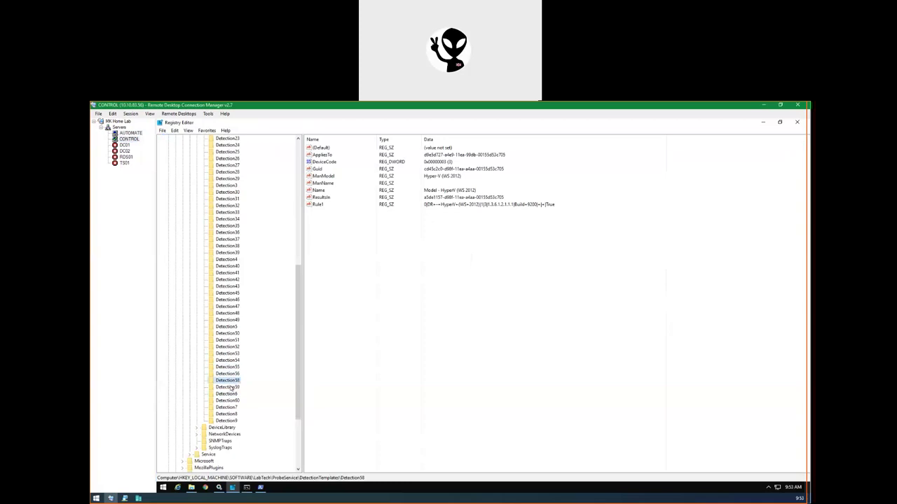
left_click(231, 387)
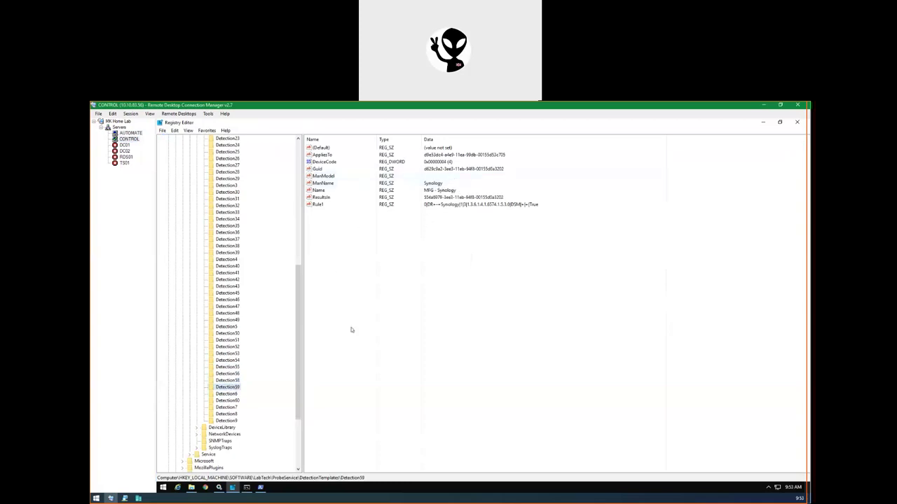
left_click(234, 401)
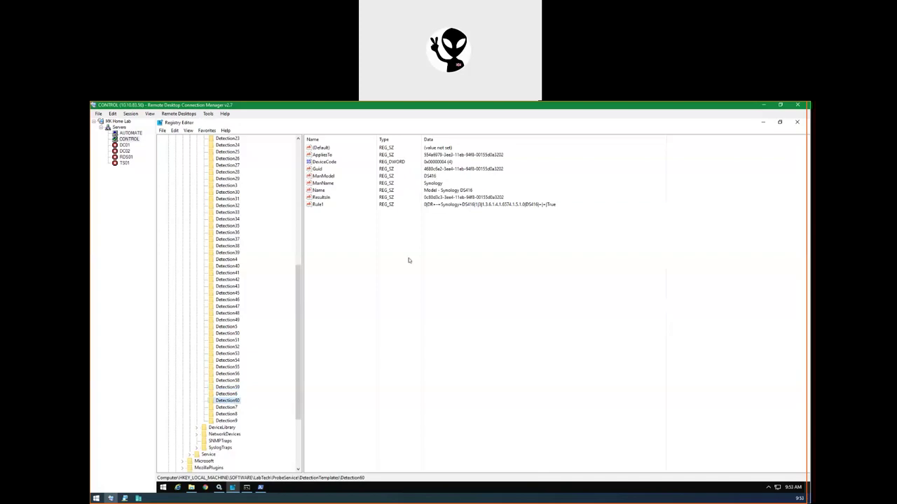
left_click(466, 191)
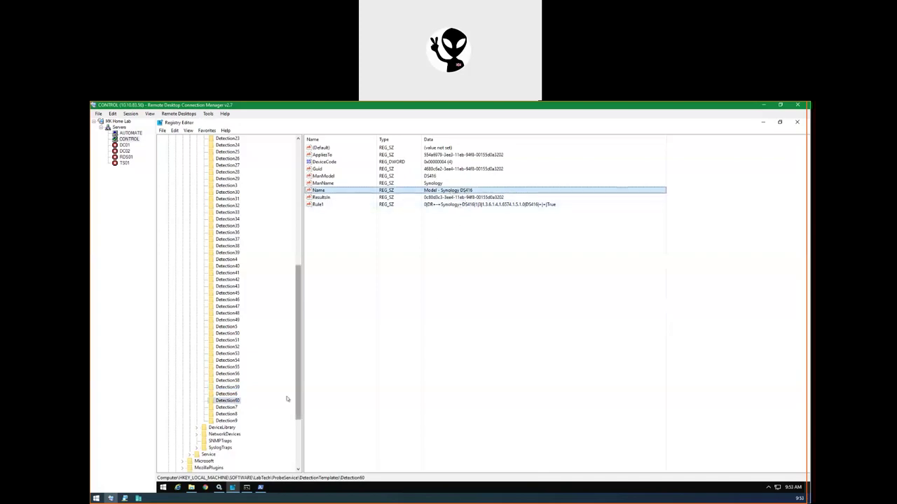
left_click_drag(296, 343, 296, 235)
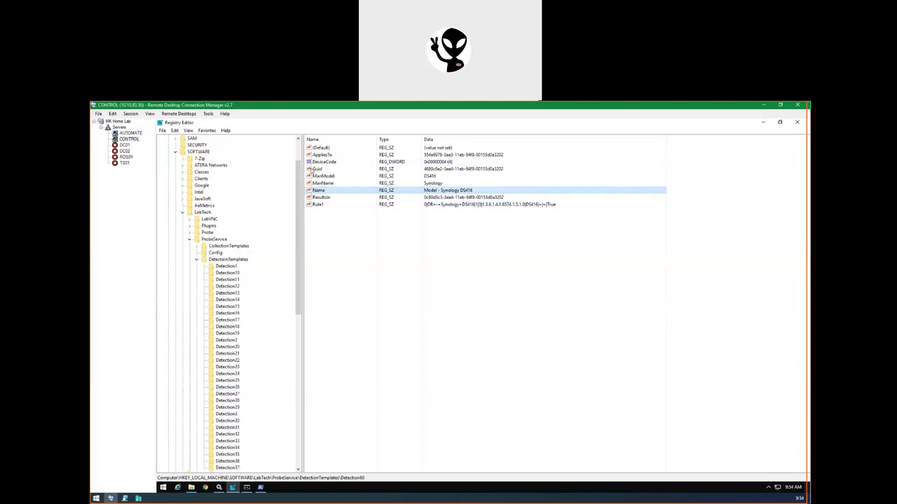
On AUTOMATE, run Commands > Probe > Run Device Detection
left_click(130, 133)
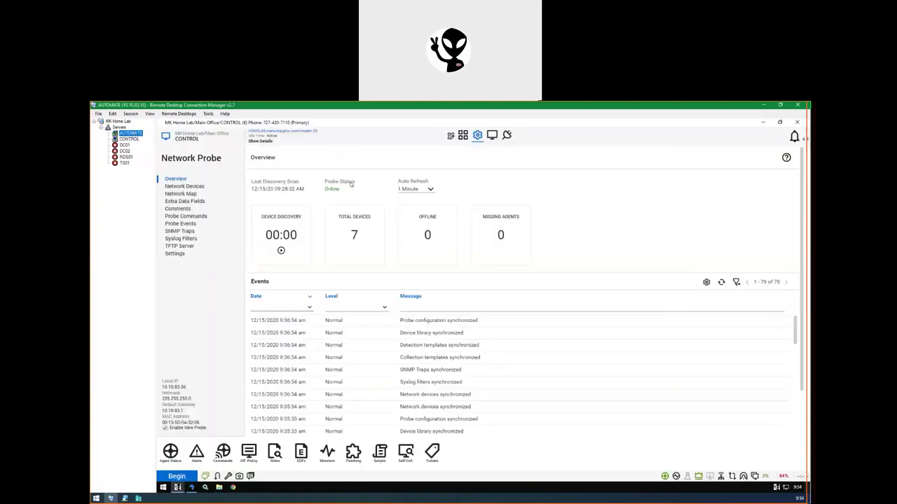
left_click(177, 476)
left_click(183, 303)
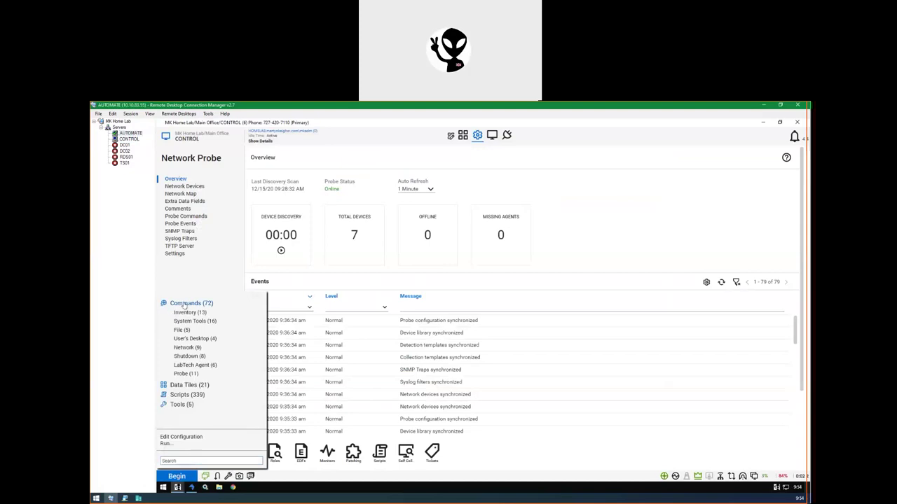
left_click(186, 373)
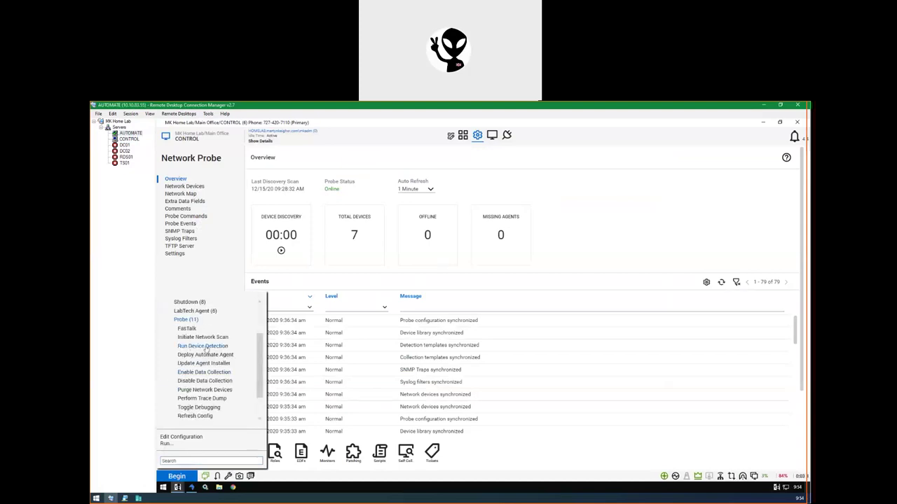
left_click(194, 415)
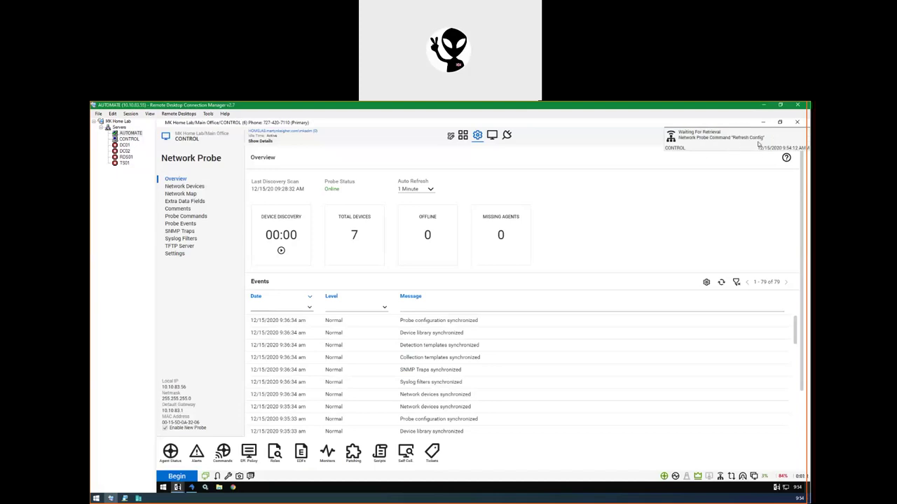
List the probe's network devices and select MK01SYNOLOGY01, now a Synology NAS Disk
left_click(199, 188)
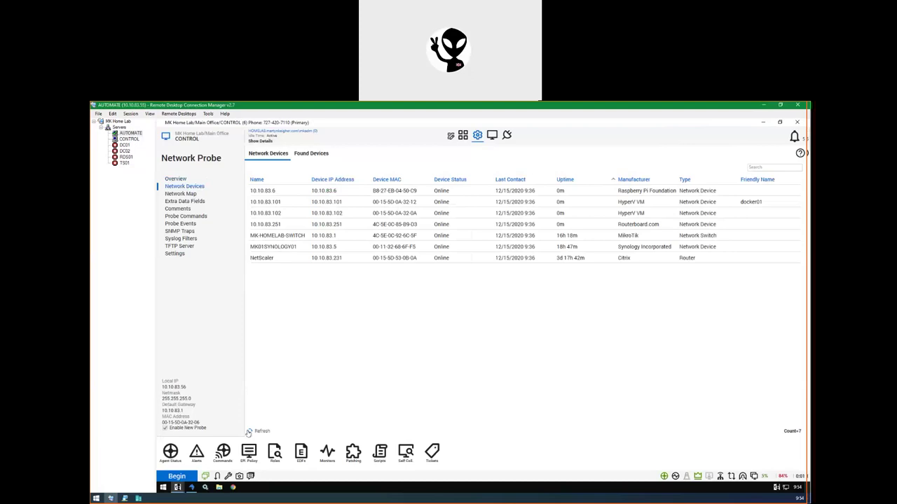
left_click(625, 250)
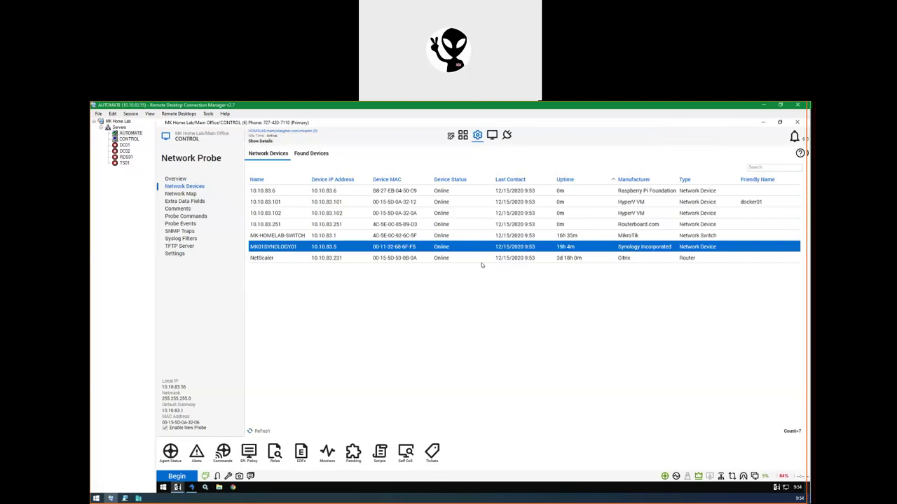
left_click(639, 248)
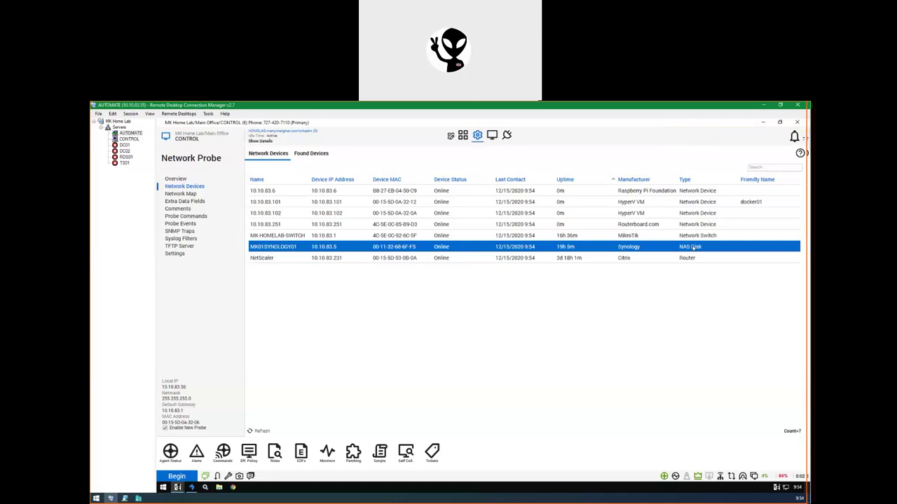
left_click(763, 122)
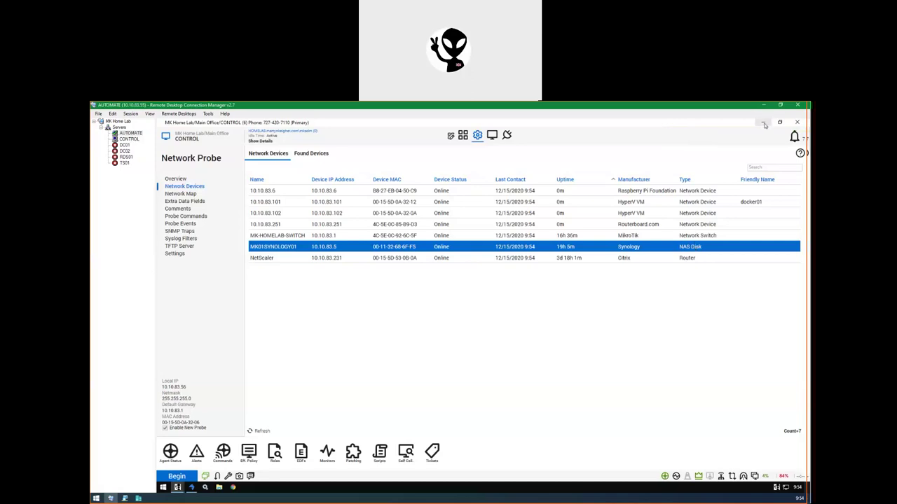
Open MK Home Lab's Network Devices tab and view MK01SYNOLOGY01's details: DS416, Synology, NAS Disk
left_click(761, 123)
left_click(761, 125)
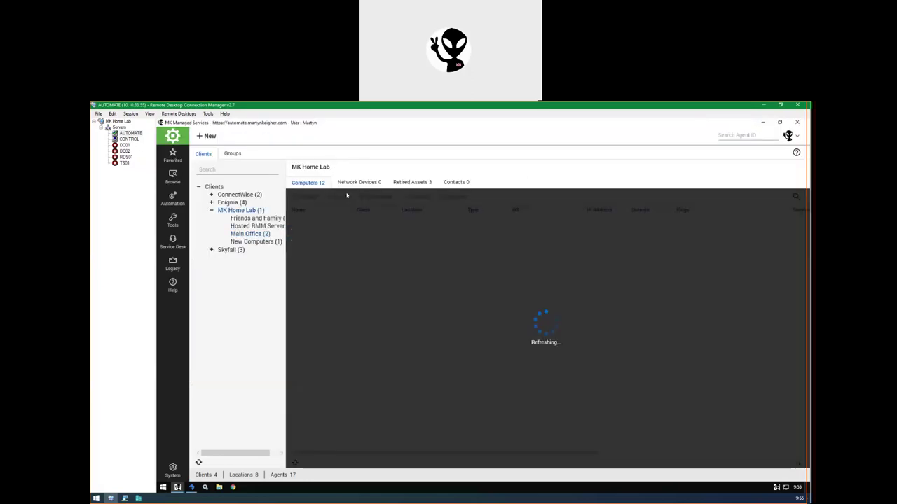
left_click(240, 211)
left_click(358, 182)
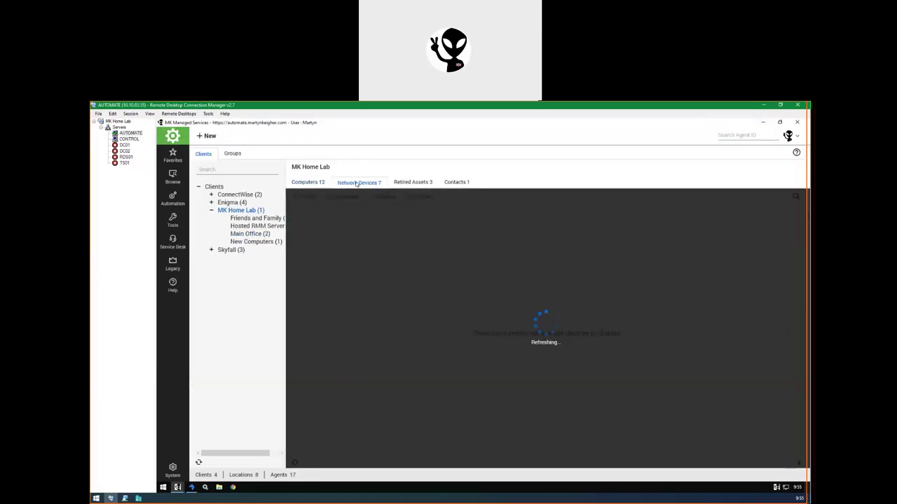
left_click(315, 282)
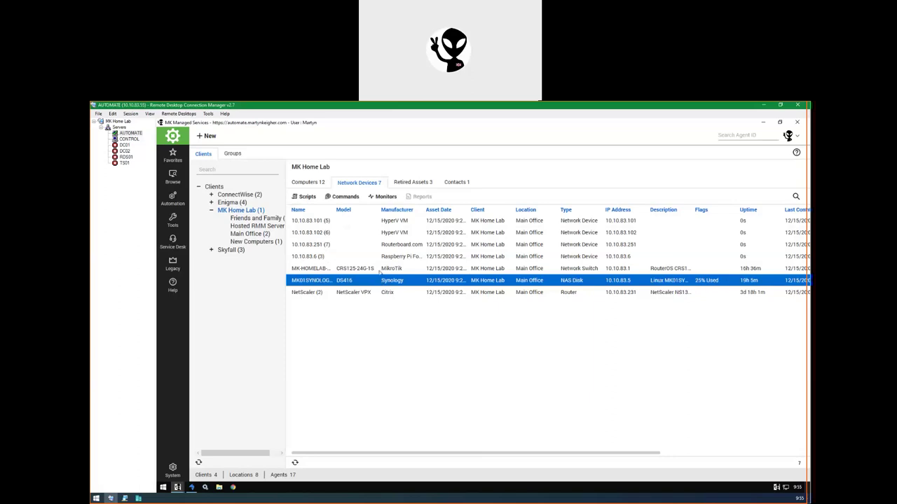
double_click(389, 281)
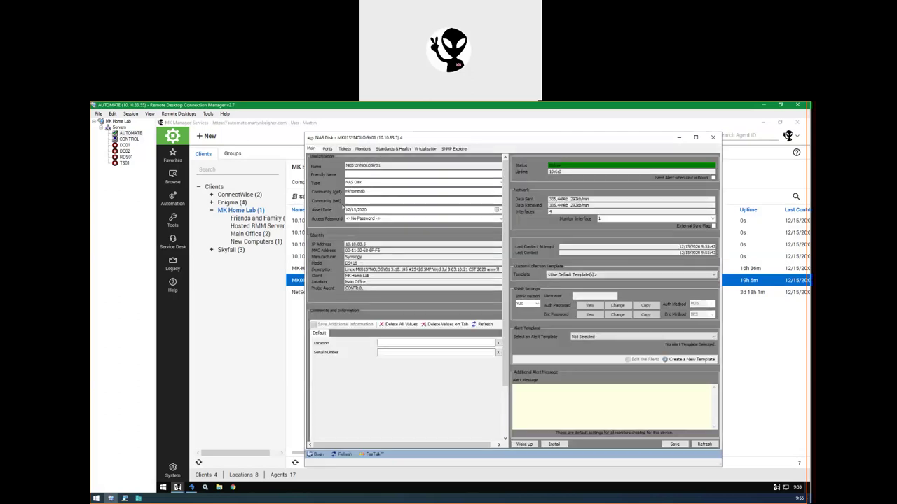
left_click(678, 137)
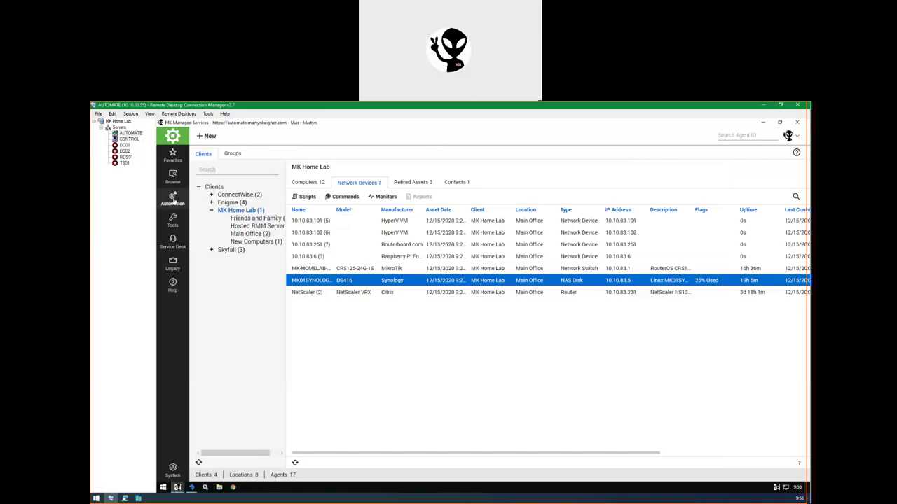
In Probe Template Management, confirm Synology DS416 lists MK01SYNOLOGY01 as its matching device
left_click(173, 199)
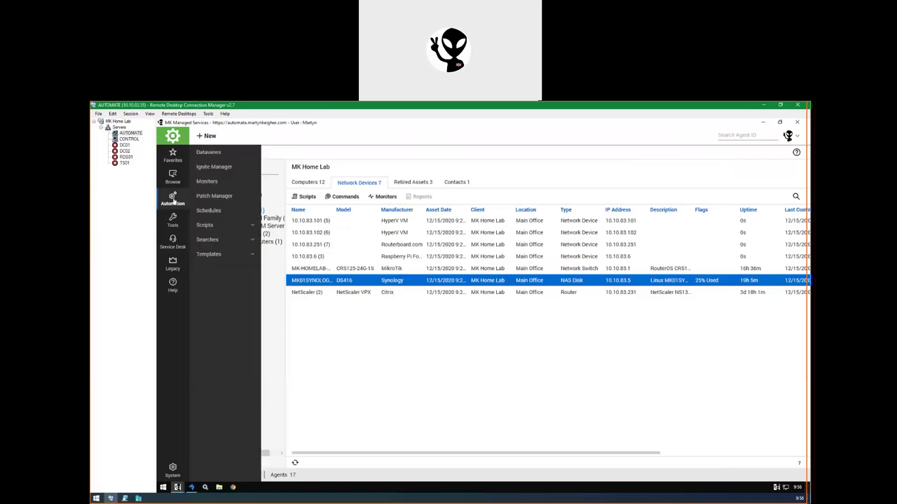
key("super+t")
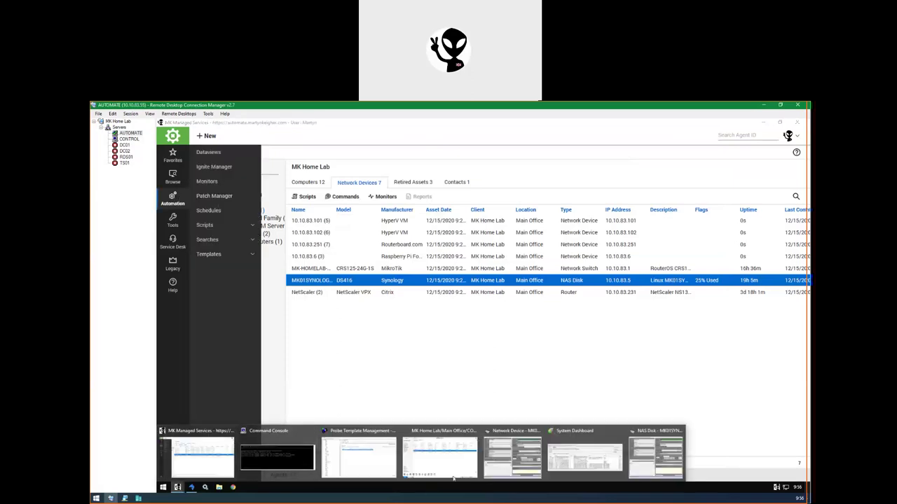
left_click(365, 456)
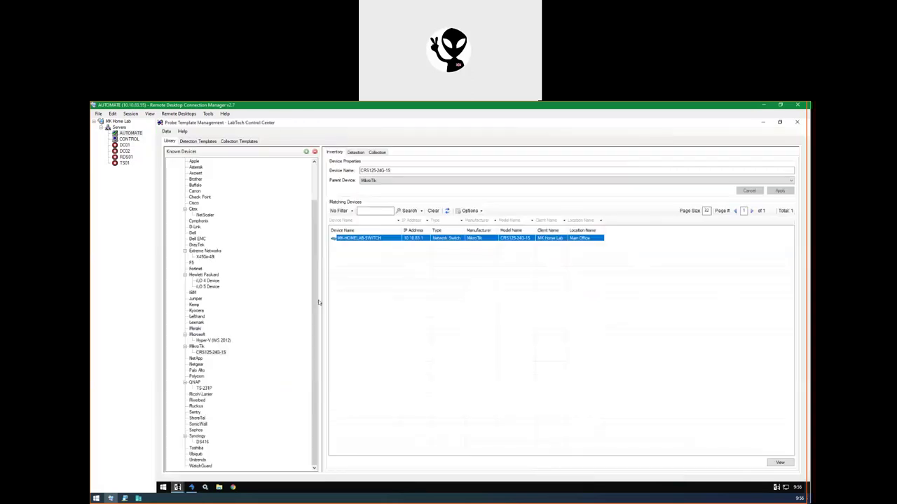
left_click(197, 437)
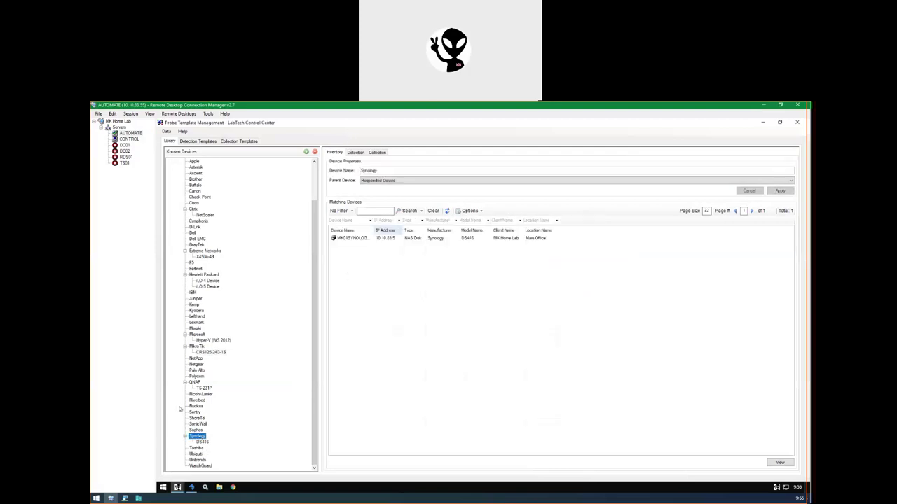
left_click_drag(377, 230, 391, 229)
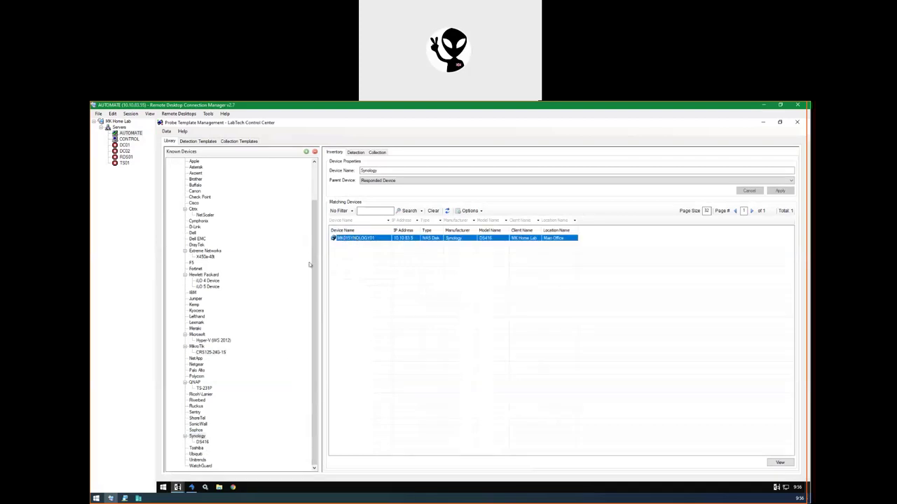
left_click(202, 442)
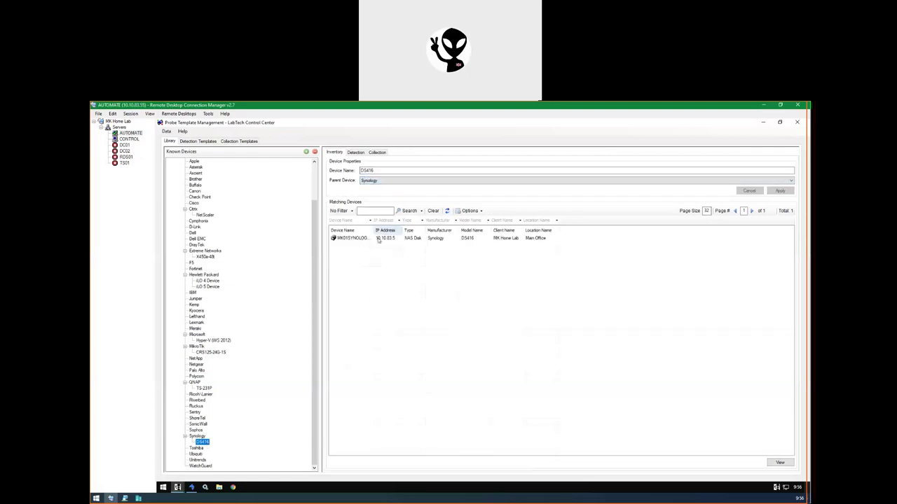
left_click(360, 240)
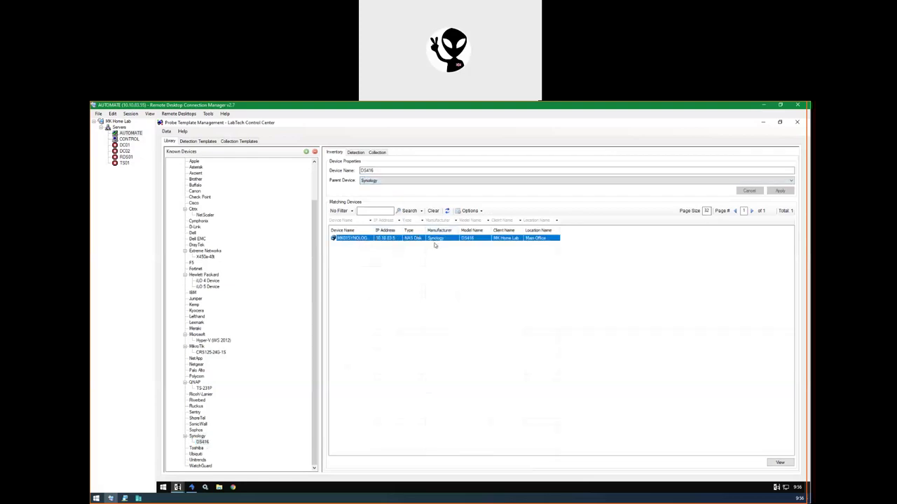
left_click(389, 268)
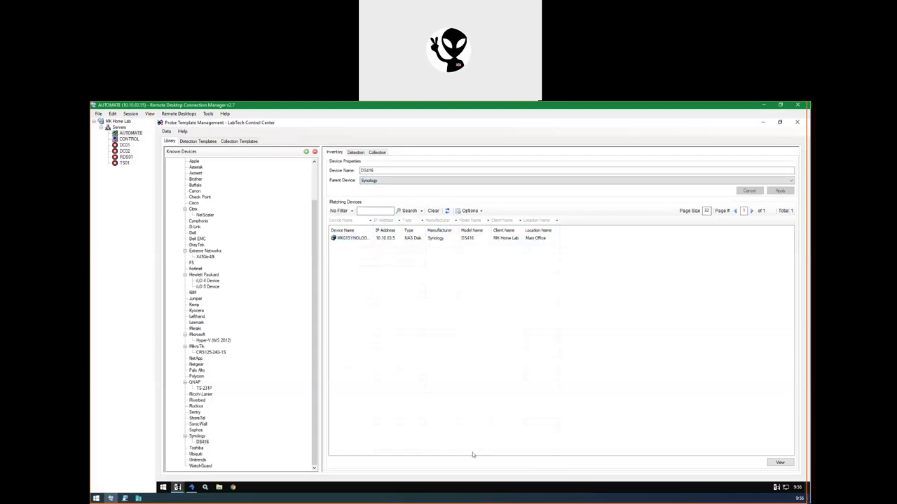
left_click(763, 123)
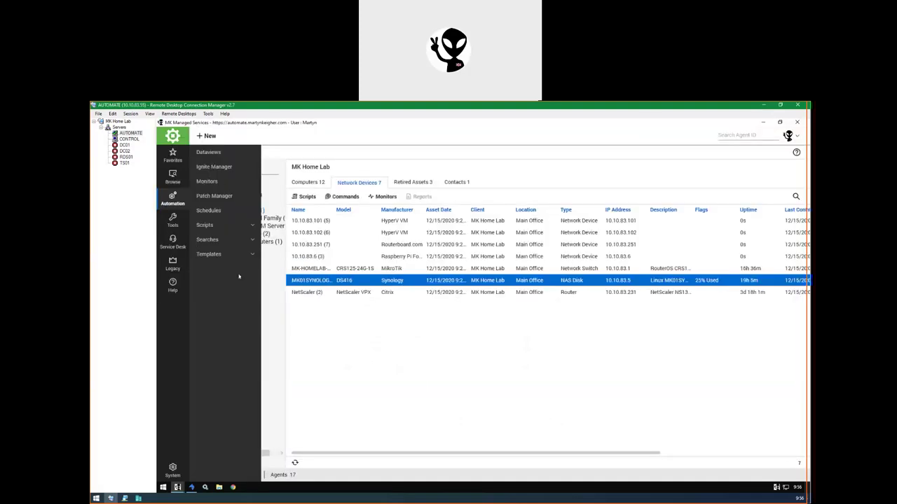
Switch to Groups, expand Network Devices and review the Network Devices group settings
left_click(232, 154)
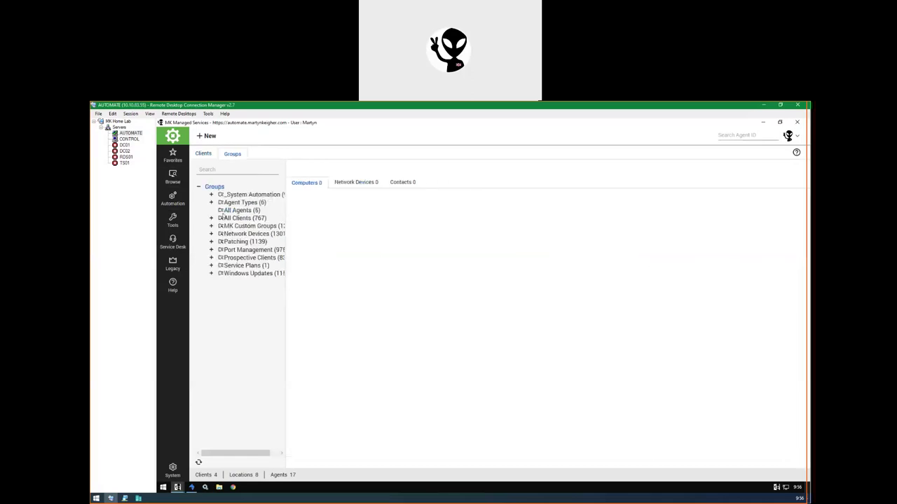
left_click(211, 234)
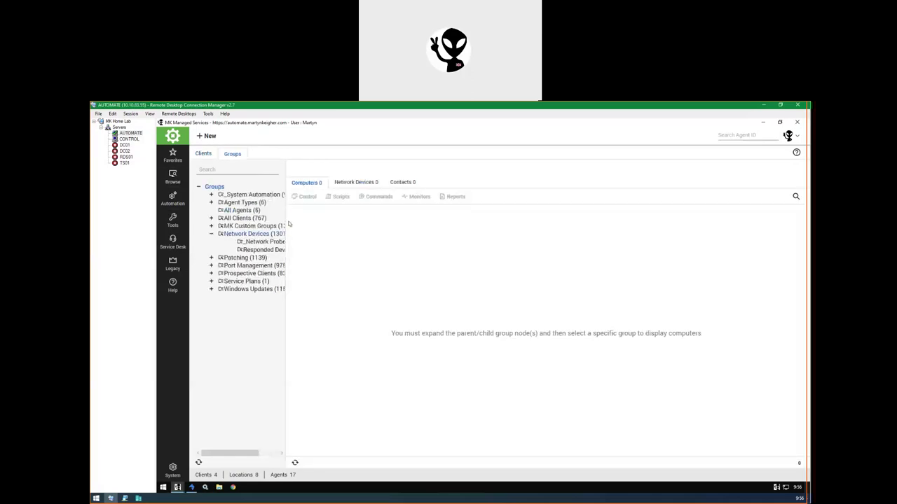
left_click_drag(285, 223, 312, 224)
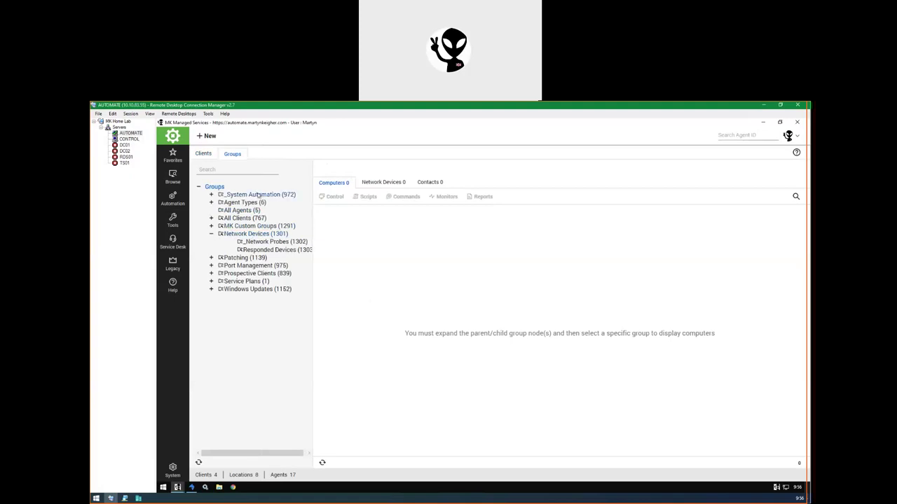
left_click(261, 235)
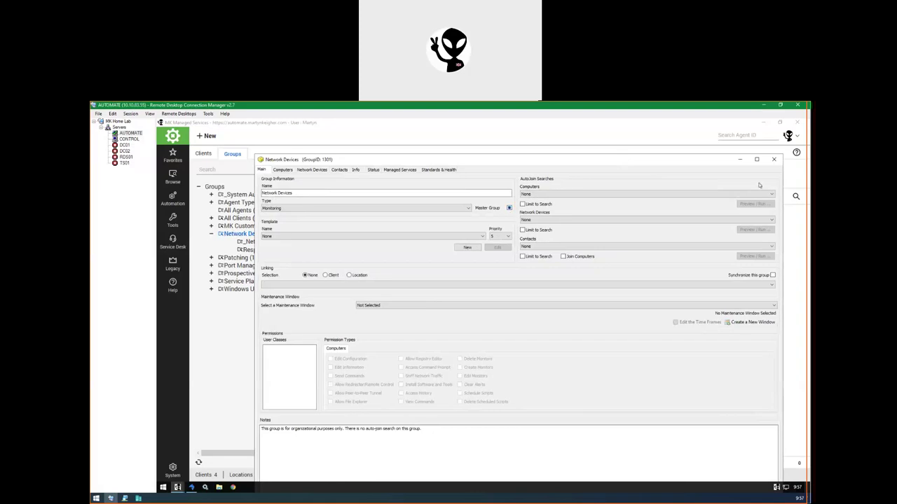
left_click(773, 161)
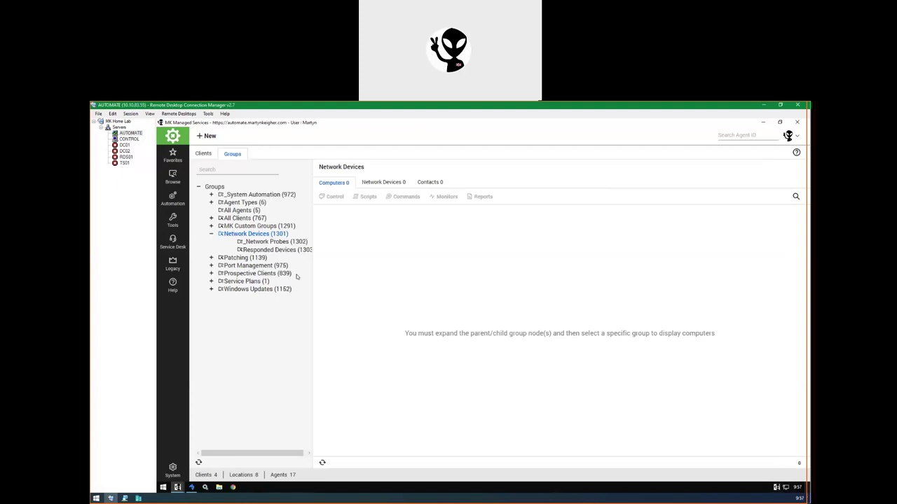
Review the _Network Probes and Responded Devices group settings, then list Responded Devices' network devices
left_click(268, 241)
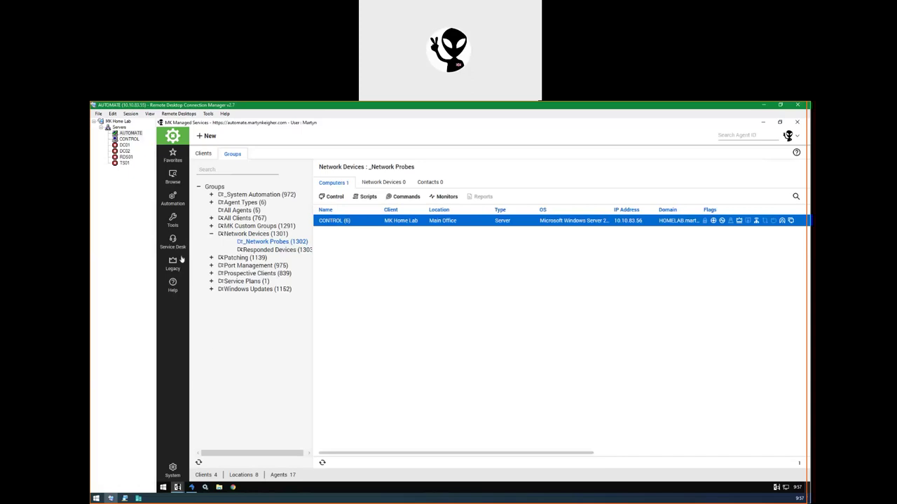
left_click(274, 251)
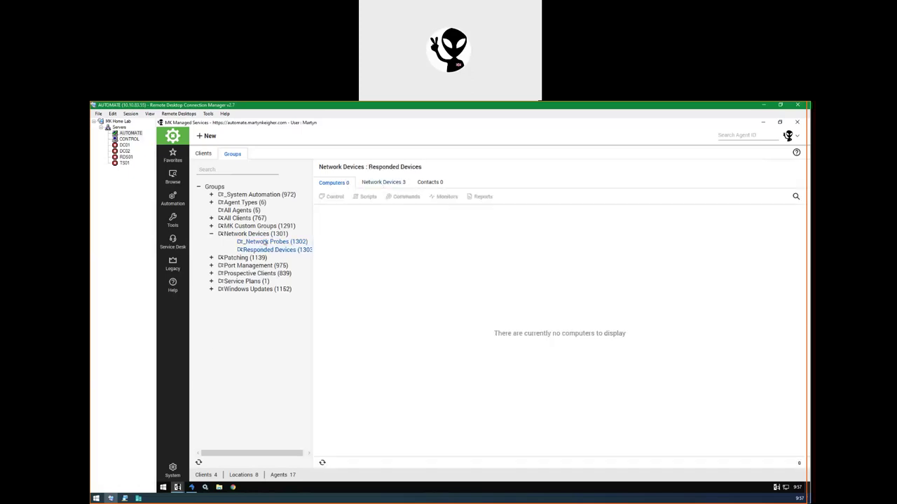
left_click(265, 242)
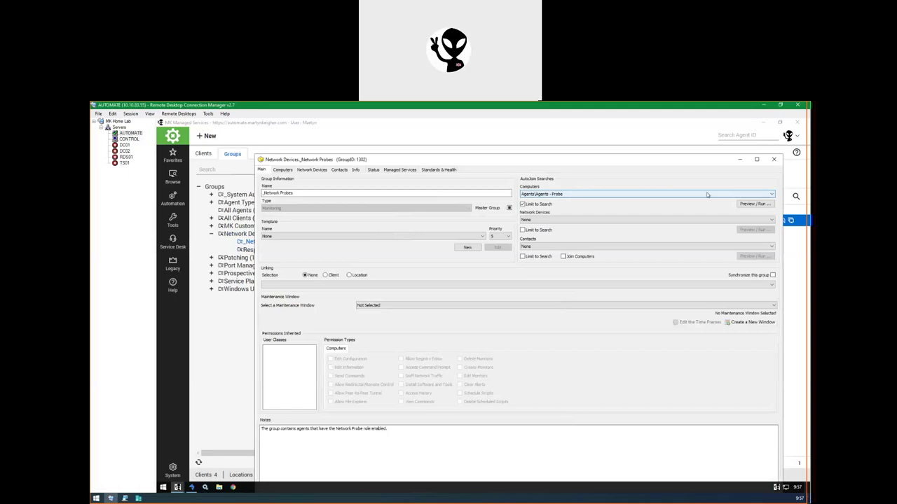
left_click(774, 161)
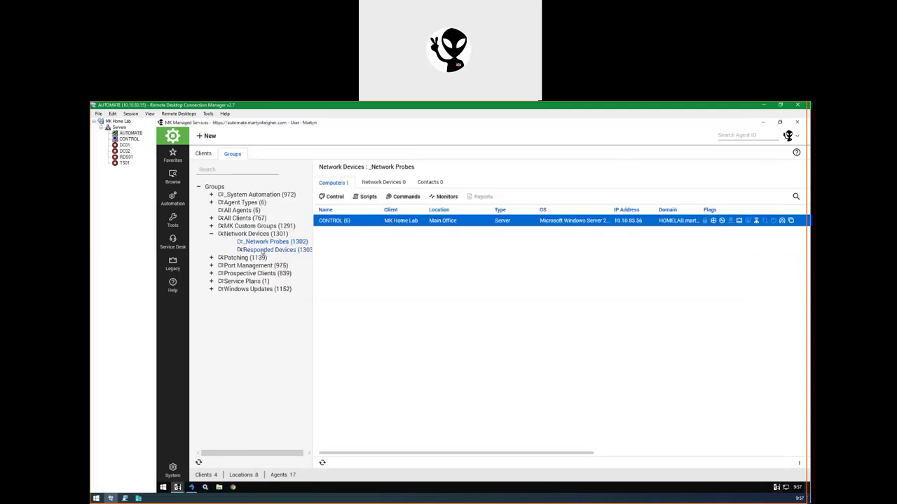
double_click(264, 250)
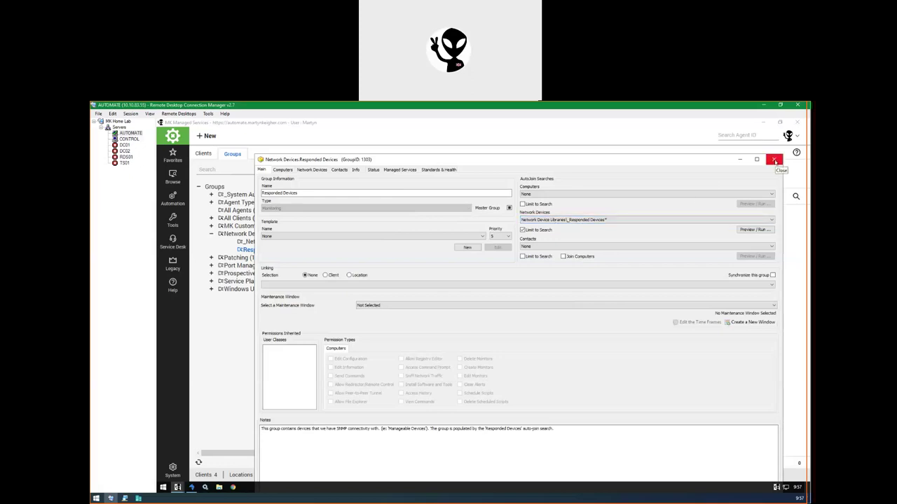
left_click(773, 160)
left_click(383, 182)
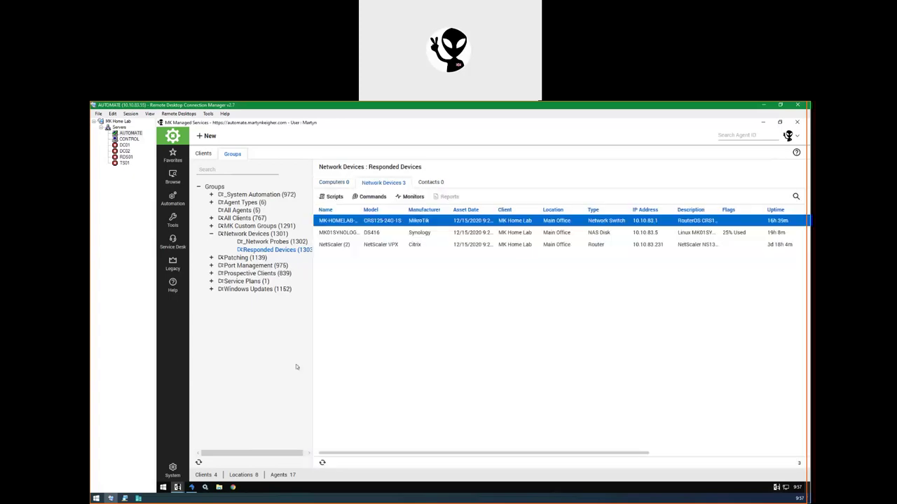
Select the Responded Device entry in Probe Template Management, then minimize that window
mouse_move(177, 487)
left_click(359, 455)
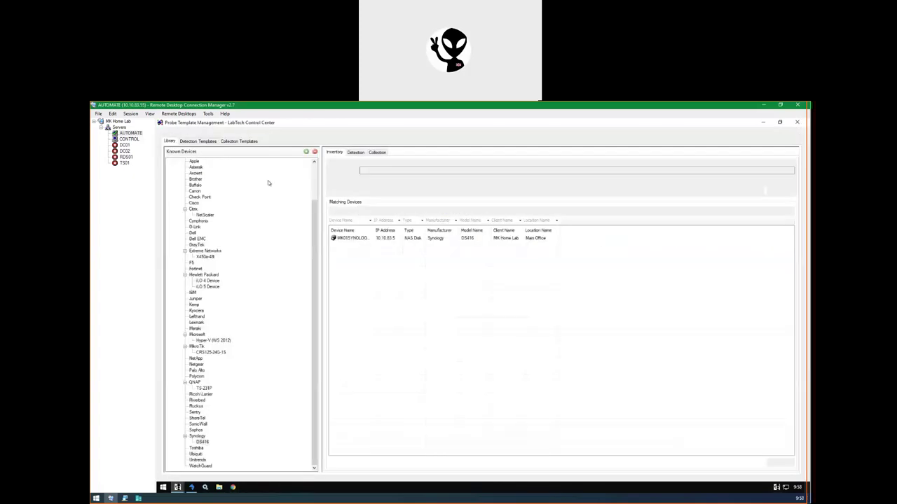
left_click(198, 167)
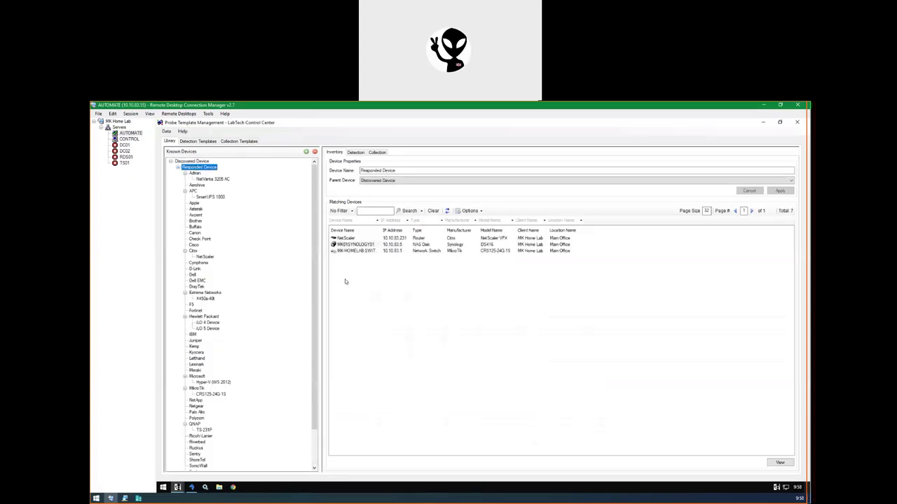
left_click(763, 126)
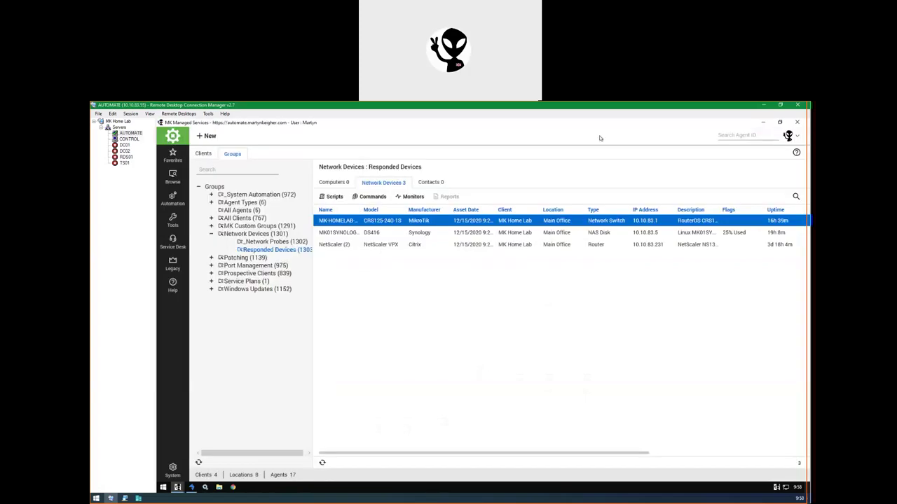
List all saved searches under Automation > Searches with a wider Name column
left_click(175, 195)
left_click(208, 240)
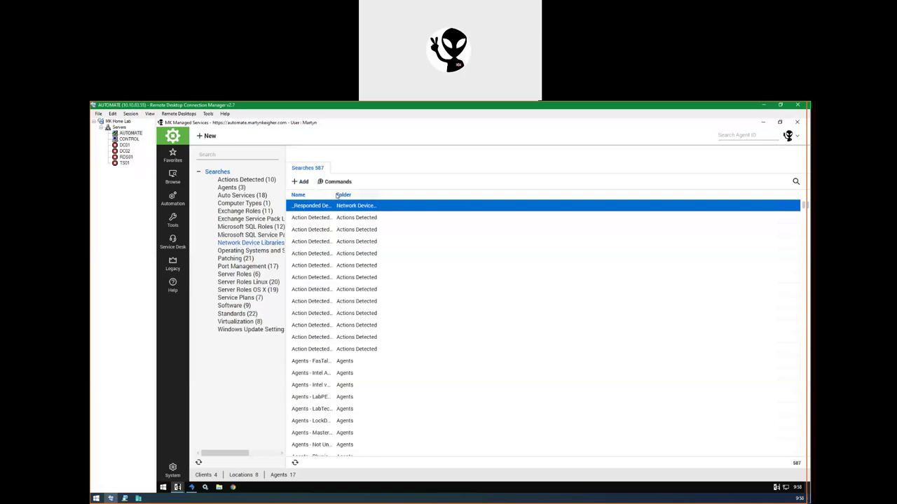
left_click_drag(335, 195, 379, 196)
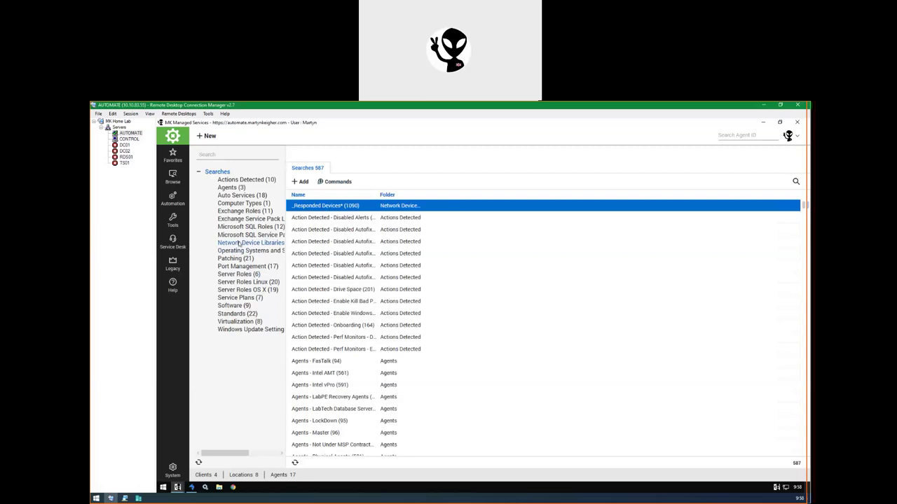
left_click(239, 244)
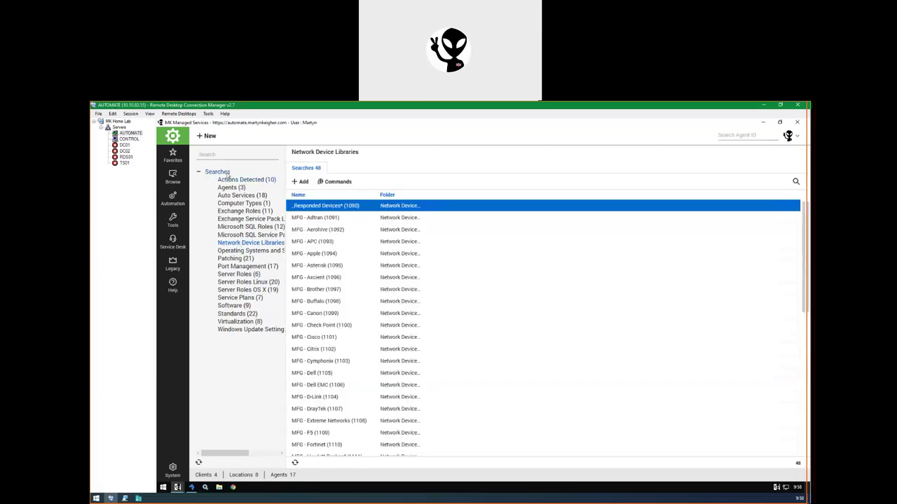
left_click(226, 175)
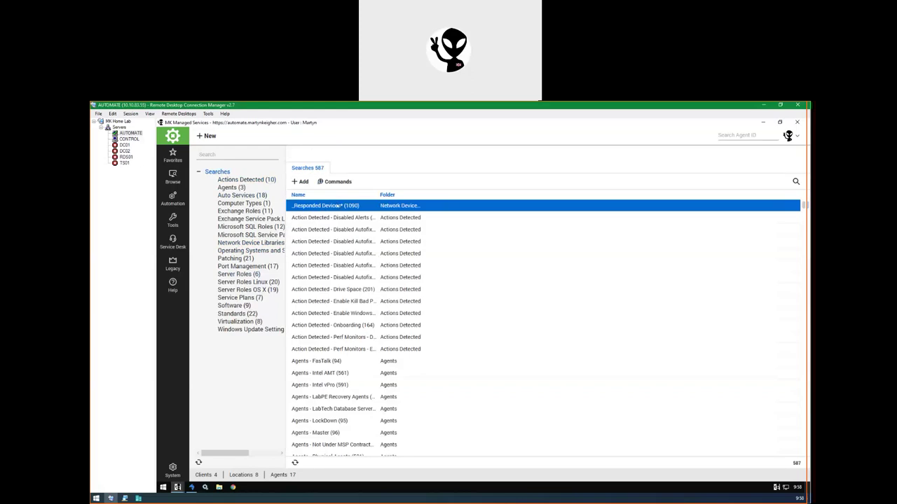
Open the _Responded Devices* search and confirm it searches for Network Devices
double_click(327, 206)
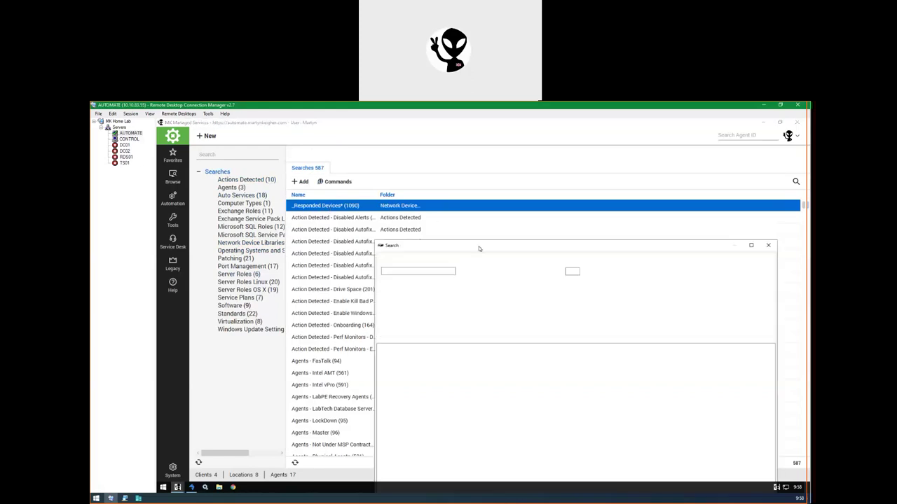
left_click_drag(479, 248, 447, 176)
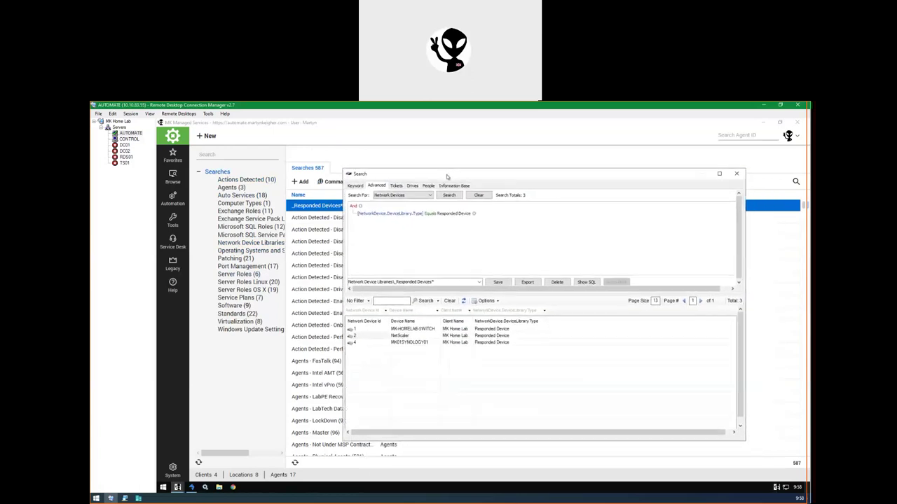
left_click(419, 195)
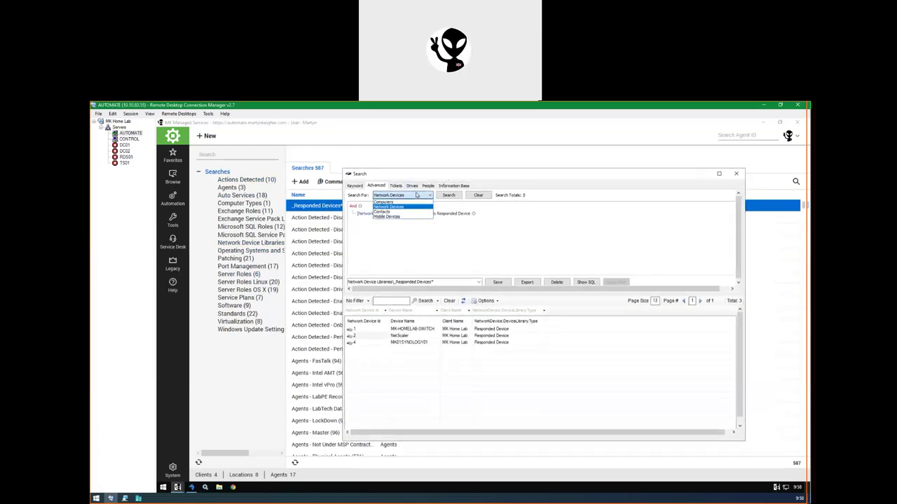
left_click(402, 231)
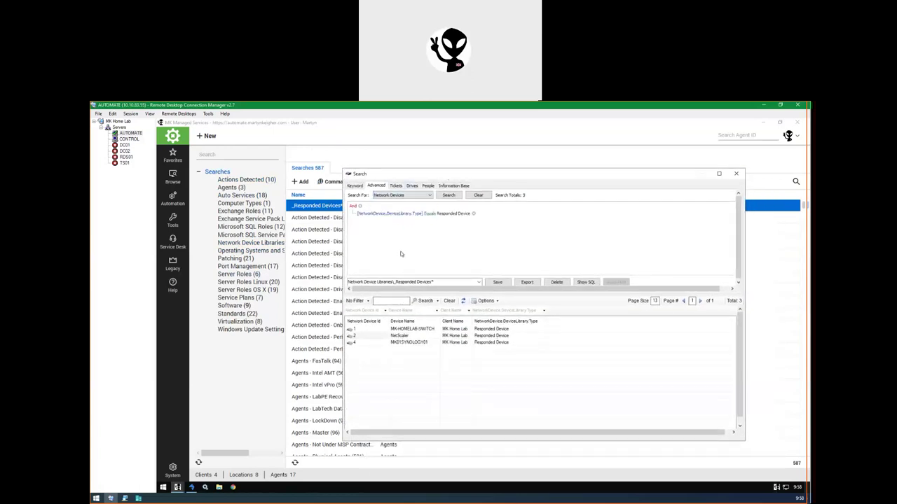
Confirm the criterion field is NetworkDevice.DeviceLibrary.Type, then return to Probe Template Management
left_click(372, 217)
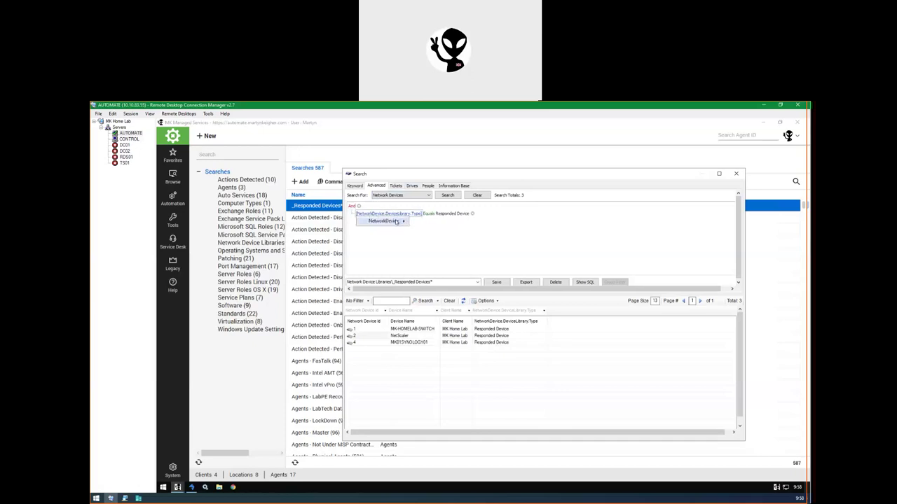
mouse_move(399, 221)
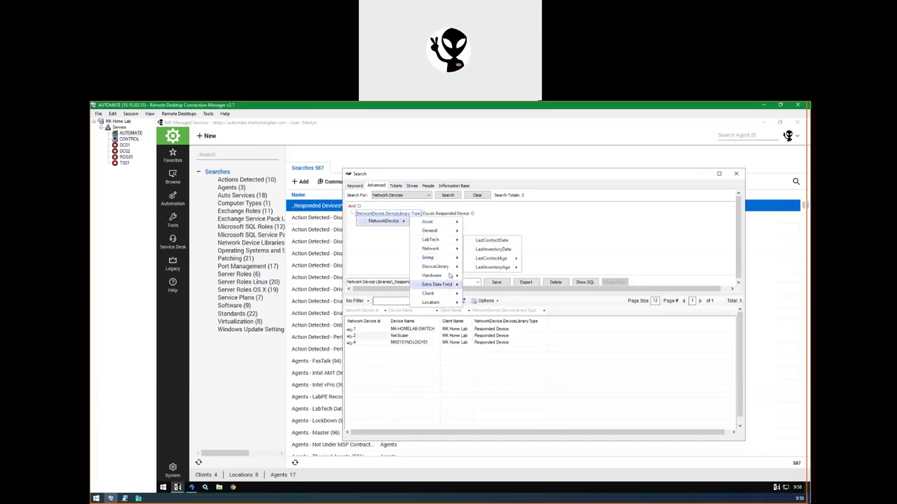
mouse_move(441, 227)
mouse_move(456, 269)
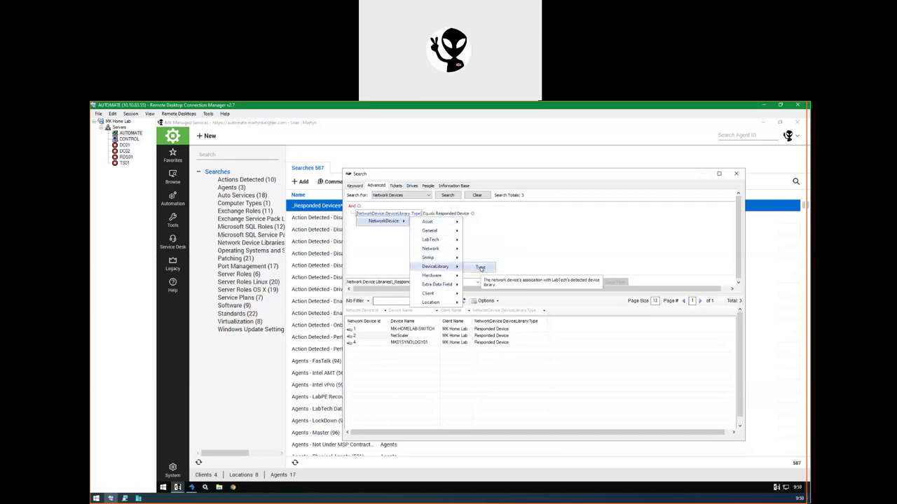
left_click(480, 268)
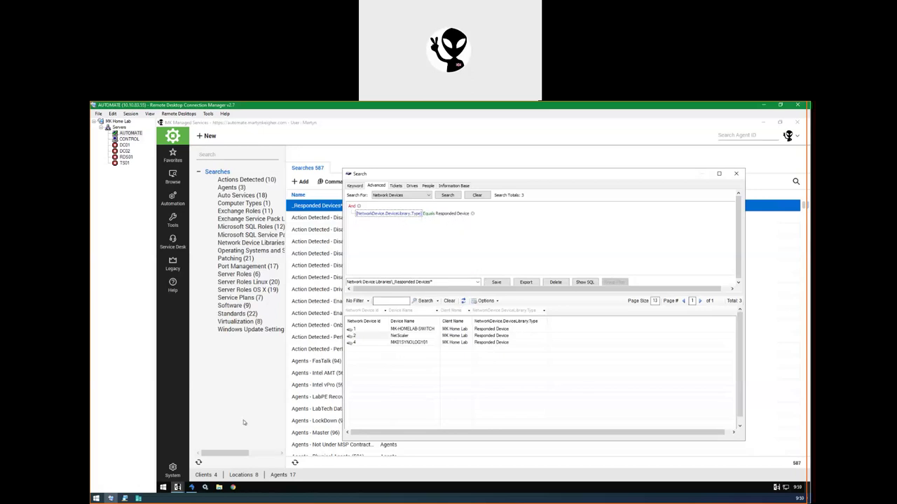
left_click(179, 487)
left_click(338, 462)
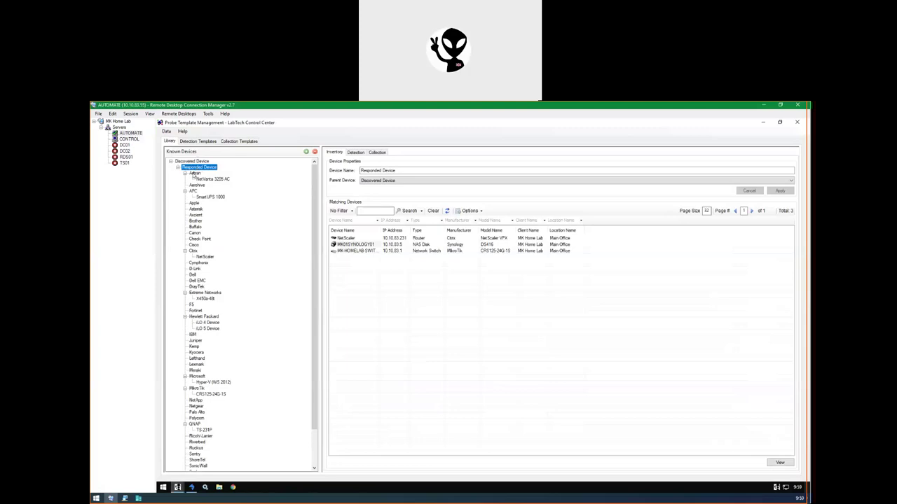
Browse the Known Devices entries Adtran, Aerohive, APC, Apple and Asterisk
left_click(194, 173)
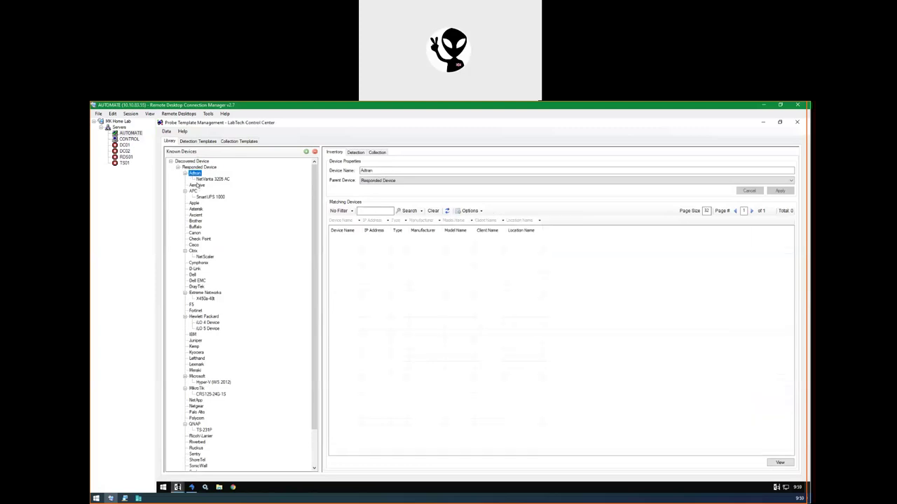
left_click(198, 185)
left_click(193, 191)
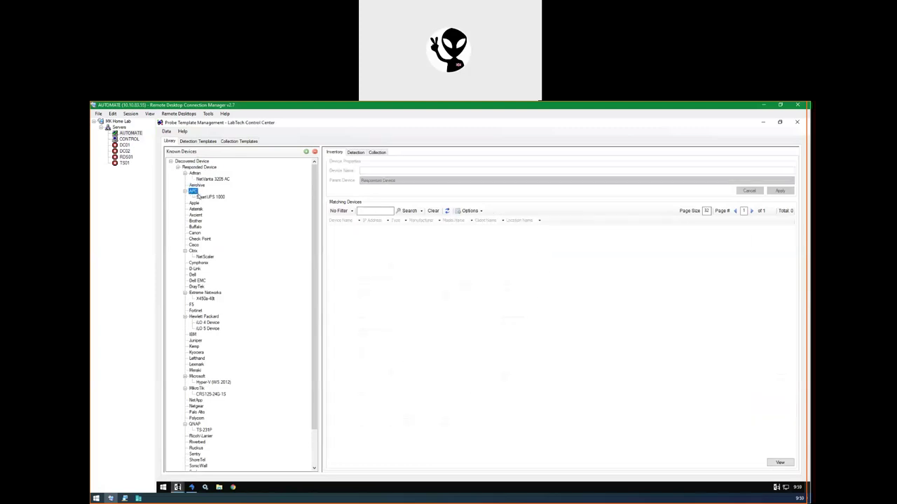
left_click(194, 203)
left_click(196, 209)
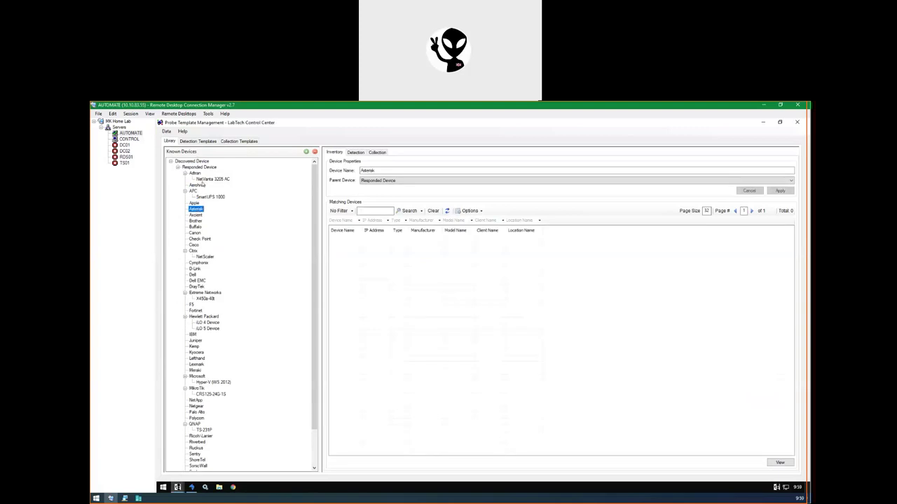
Select the Synology entry, matching the DS416 NAS, and dismiss its actions menu
scroll(219, 406, "down", 2)
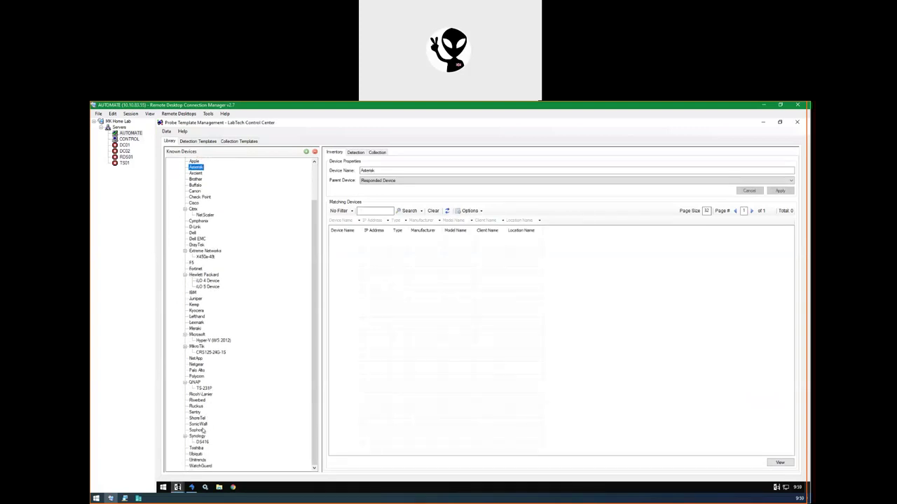
left_click(202, 437)
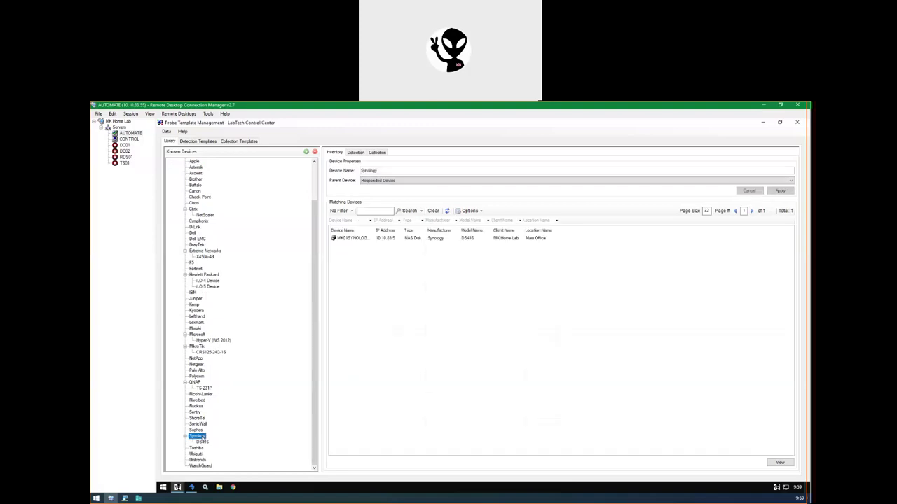
right_click(202, 438)
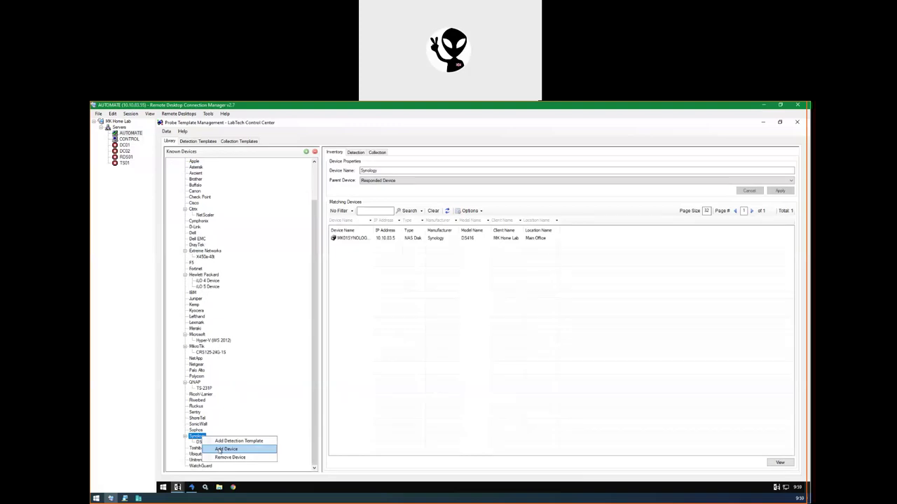
left_click(341, 468)
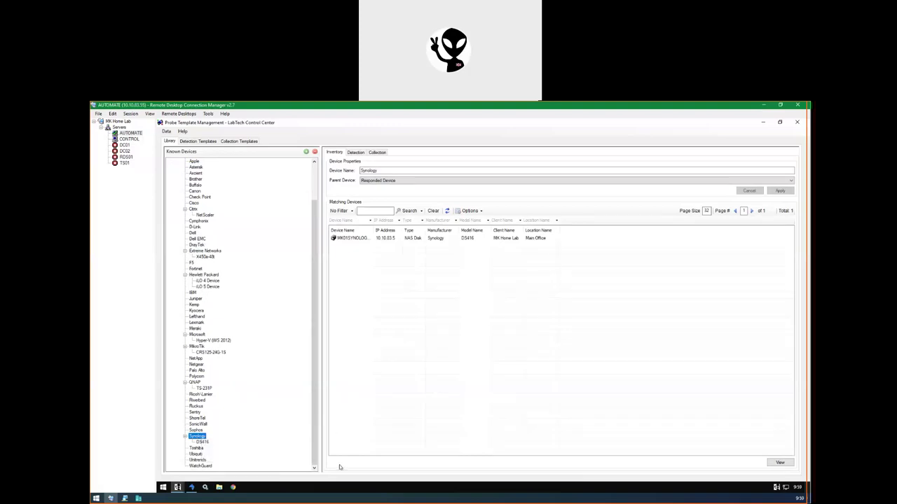
Place the Search window beside the template library, showing the Responded Device entry
mouse_move(177, 487)
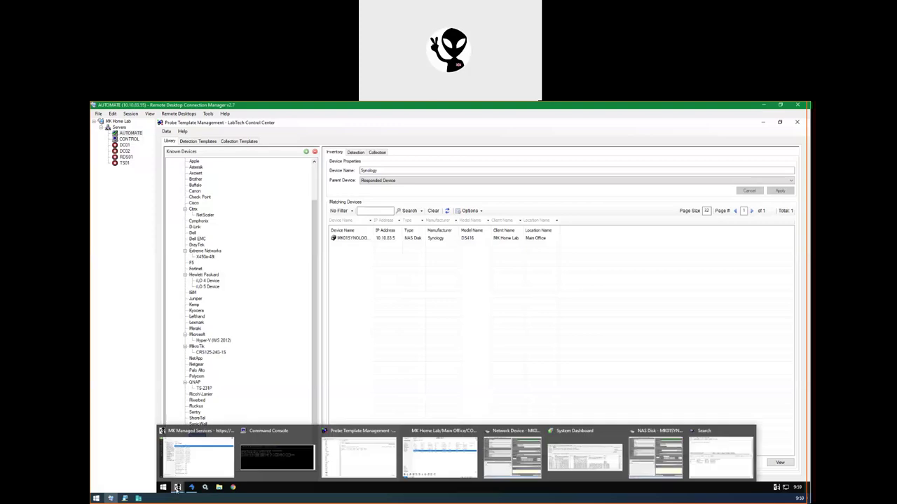
left_click(439, 456)
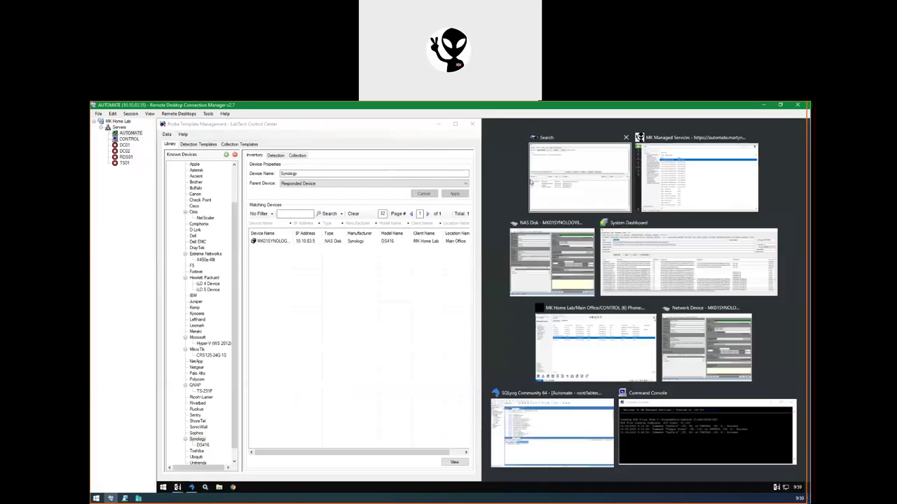
left_click(581, 173)
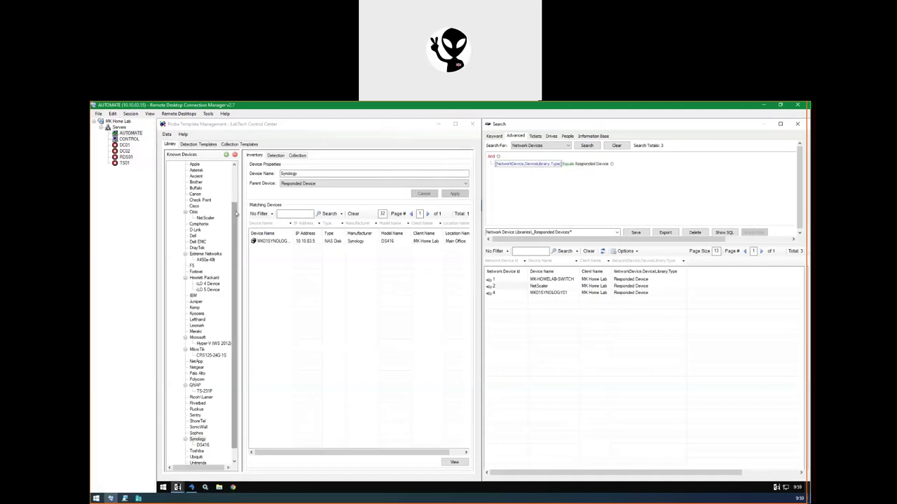
scroll(210, 210, "up", 3)
left_click(200, 170)
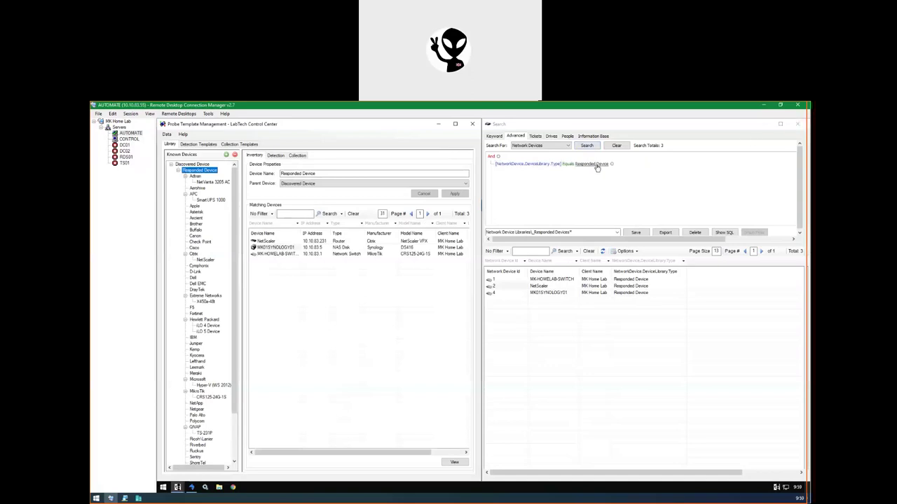
Open the criterion's device-type dropdown and scroll through the available library types
left_click(596, 166)
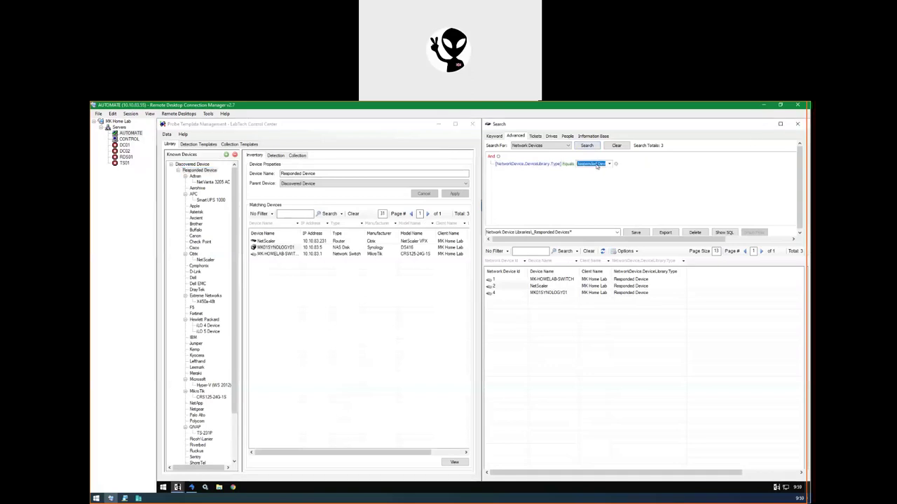
left_click(610, 163)
left_click_drag(616, 177, 620, 196)
scroll(619, 197, "up", 3)
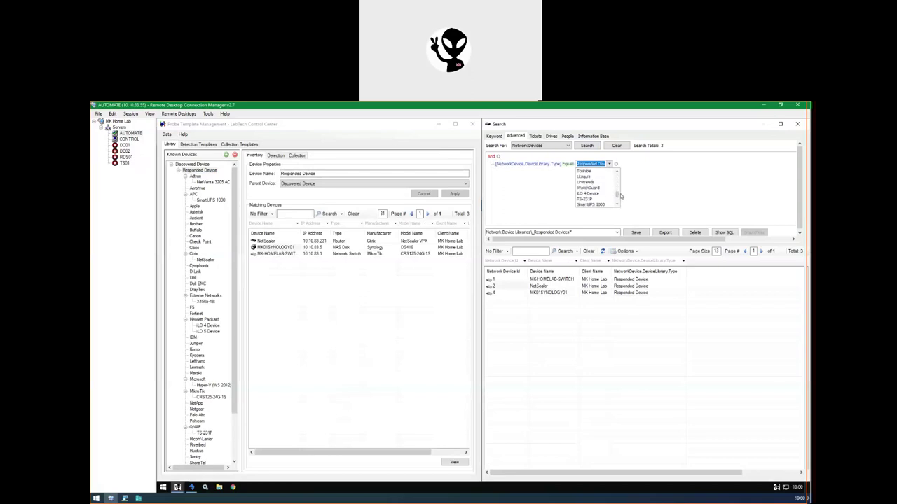
scroll(591, 201, "up", 5)
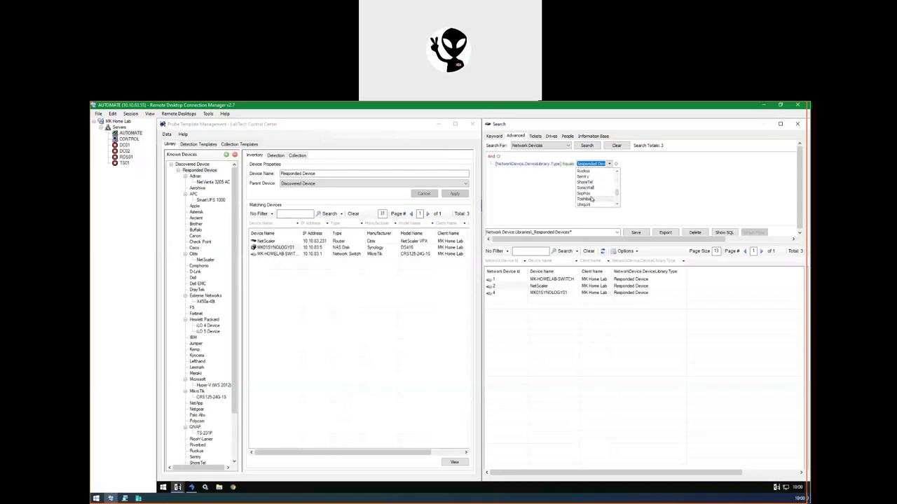
scroll(592, 188, "down", 2)
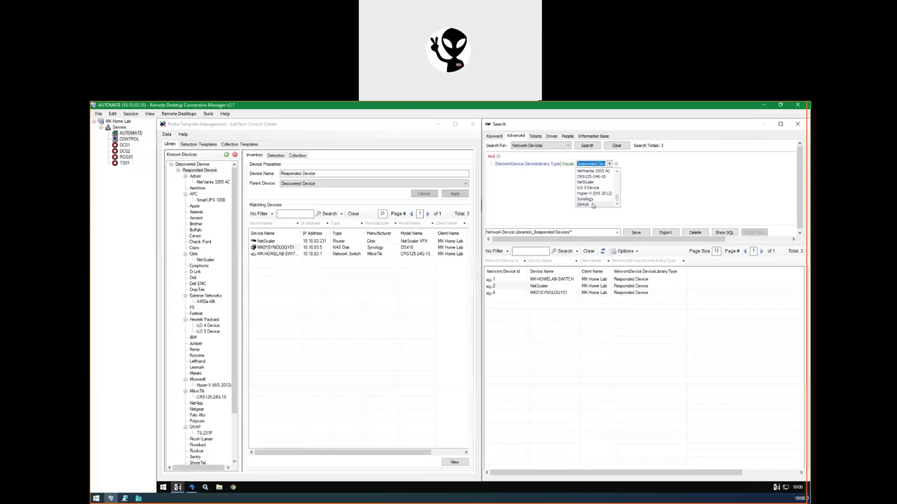
Filter the criterion to Synology, rerun the search, and rename it 'MKG - Synology'
left_click(592, 202)
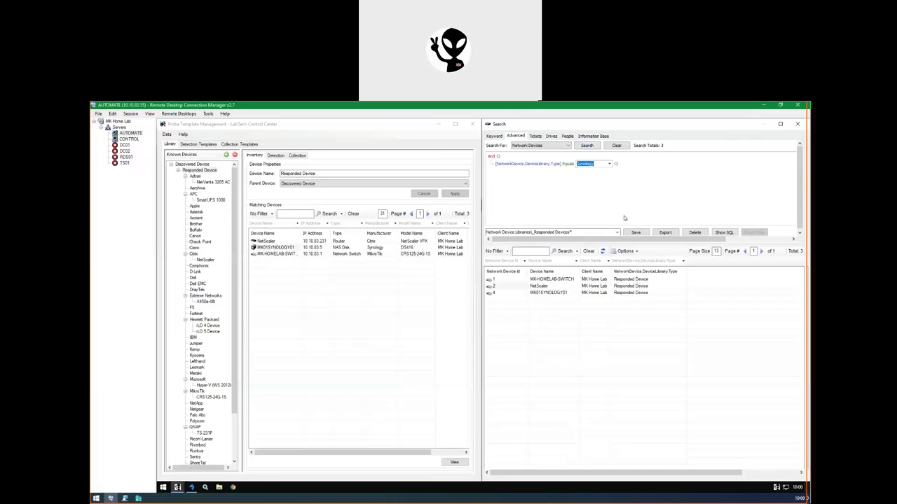
left_click(587, 146)
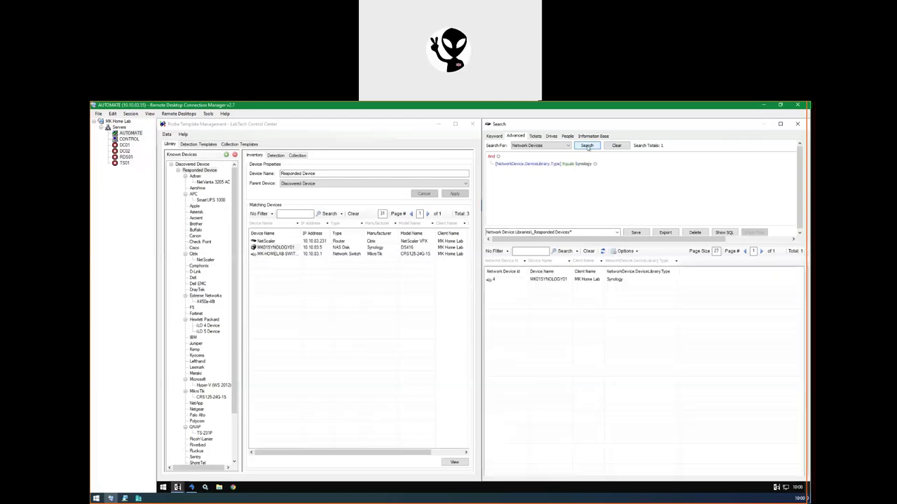
left_click(540, 231)
left_click(534, 232)
left_click_drag(534, 232, 569, 233)
type("MK")
type("G - Synology")
Save it as a new search, acknowledge the refresh notice, and select the MK01SYNOLOGY01 result
left_click(636, 232)
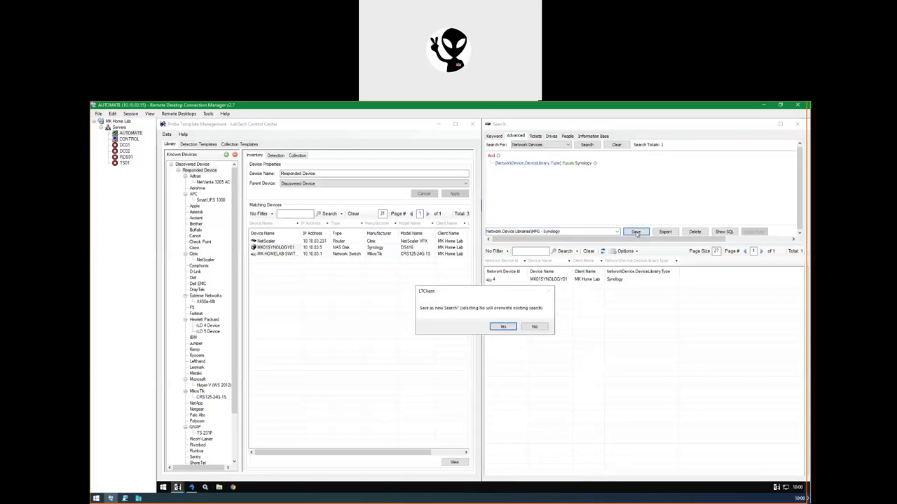
left_click(503, 327)
left_click(542, 335)
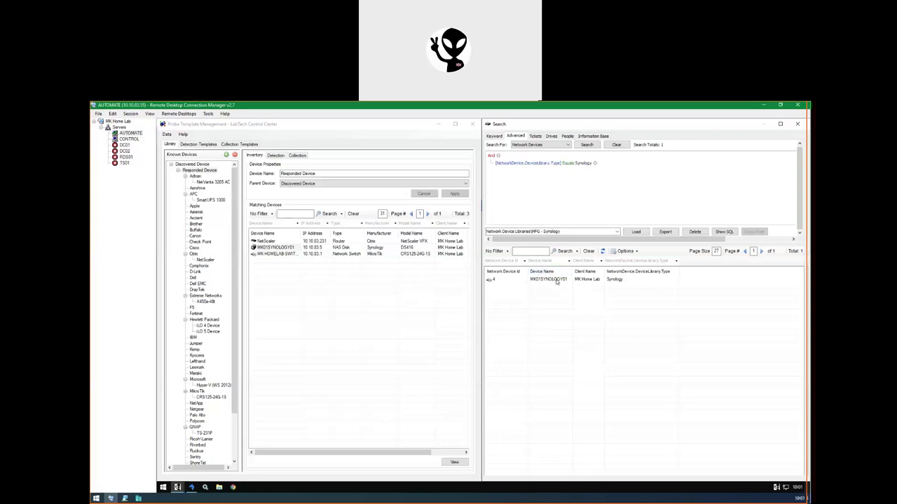
left_click(556, 281)
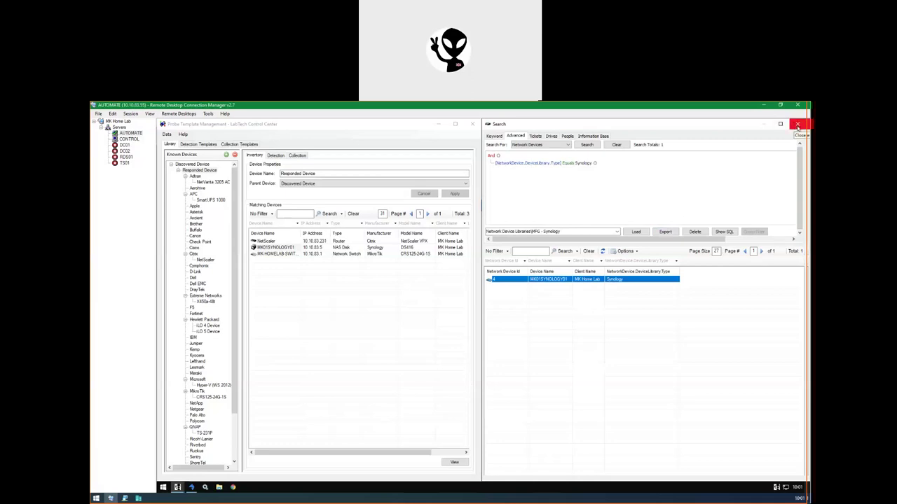
Close the search editor, minimize Probe Template Management, and list the Network Device Libraries searches
left_click(798, 126)
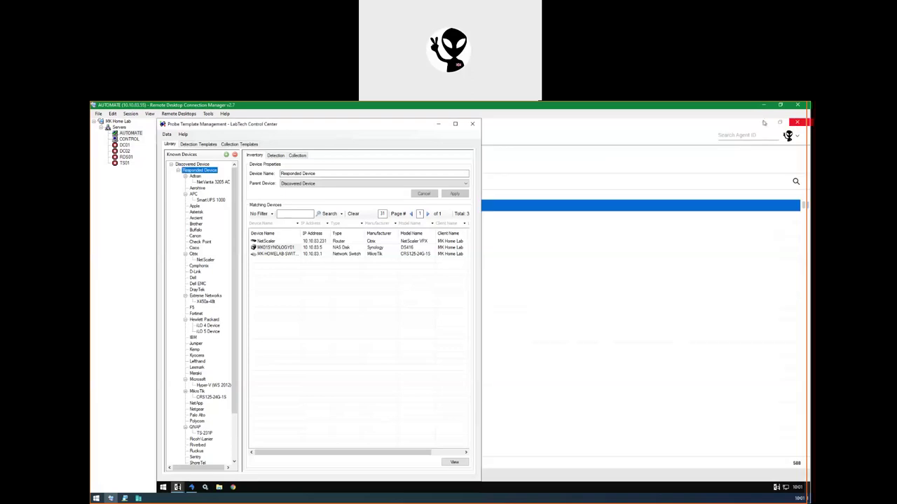
left_click(438, 125)
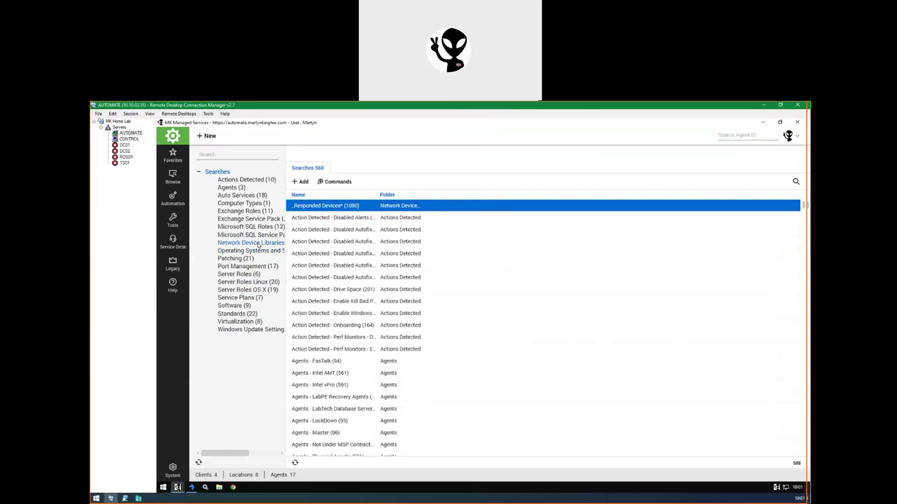
left_click(259, 244)
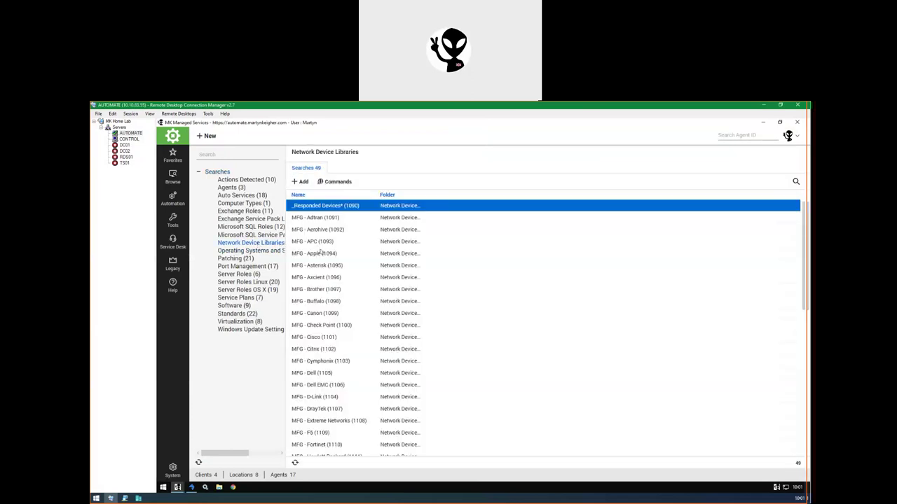
scroll(336, 315, "down", 10)
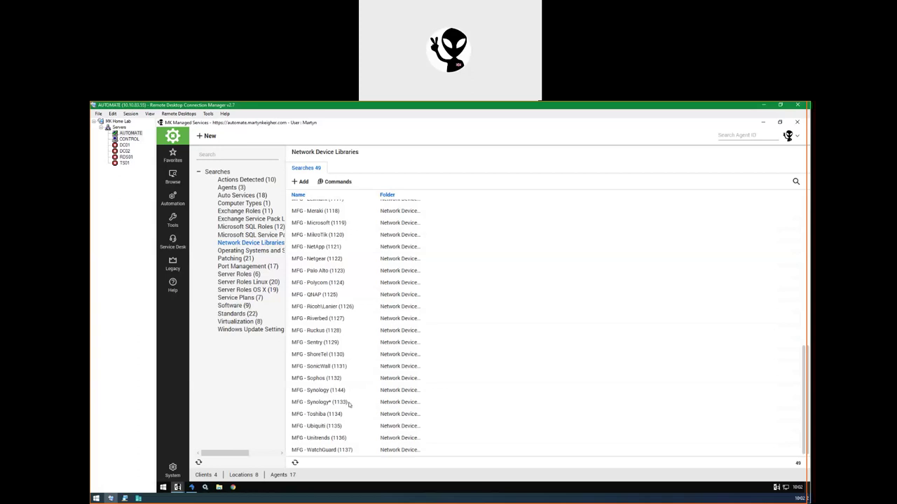
Try deleting MFG - Synology* (1133) and cancel the 'Unable to Delete' warning
left_click(349, 404)
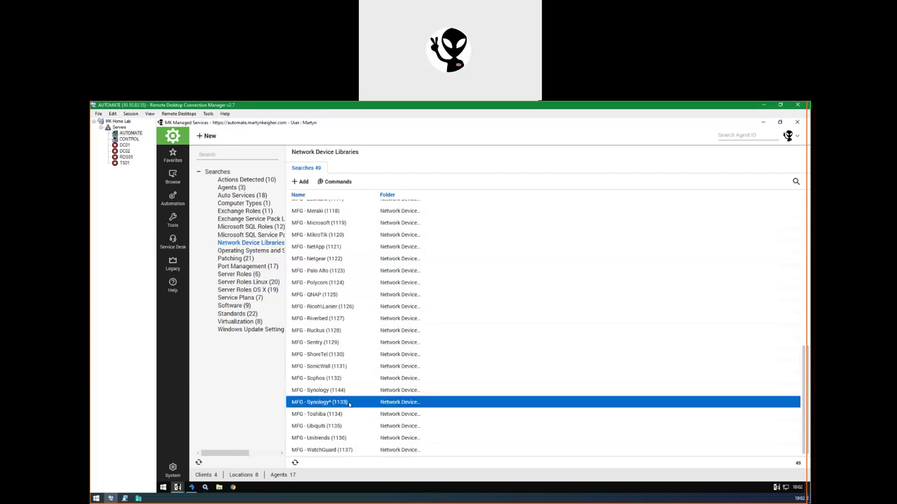
right_click(349, 404)
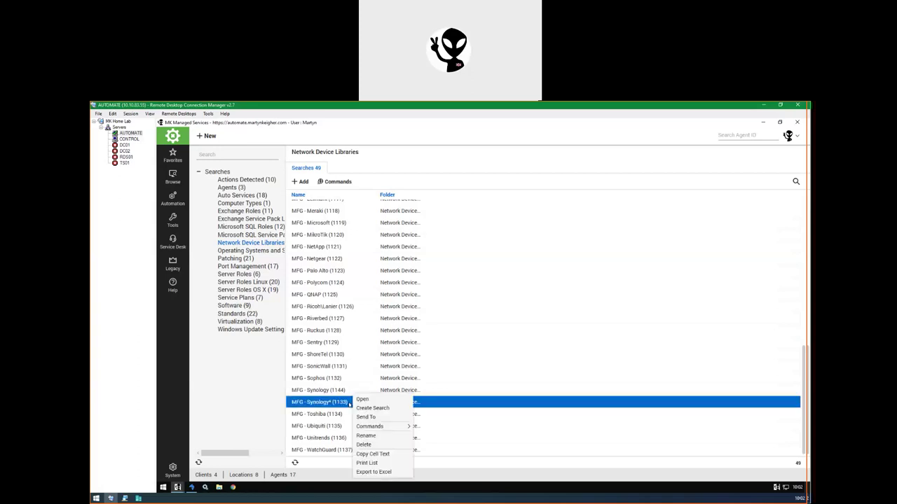
left_click(373, 448)
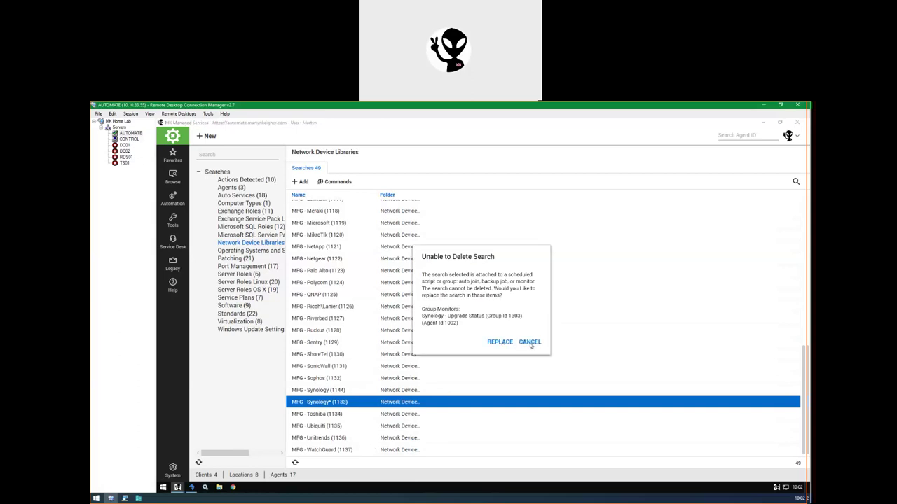
left_click(530, 343)
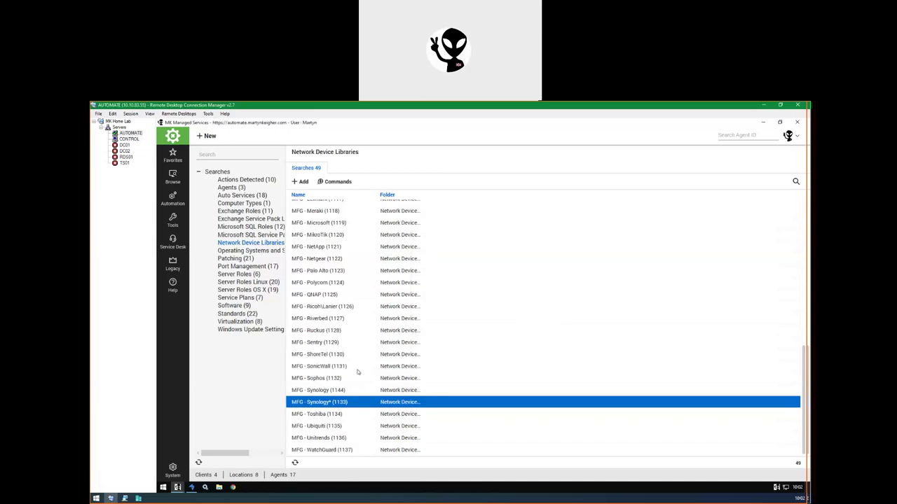
Delete the MFG - Synology (1144) search, then reselect MFG - Synology* (1133)
left_click(316, 249)
left_click(321, 393)
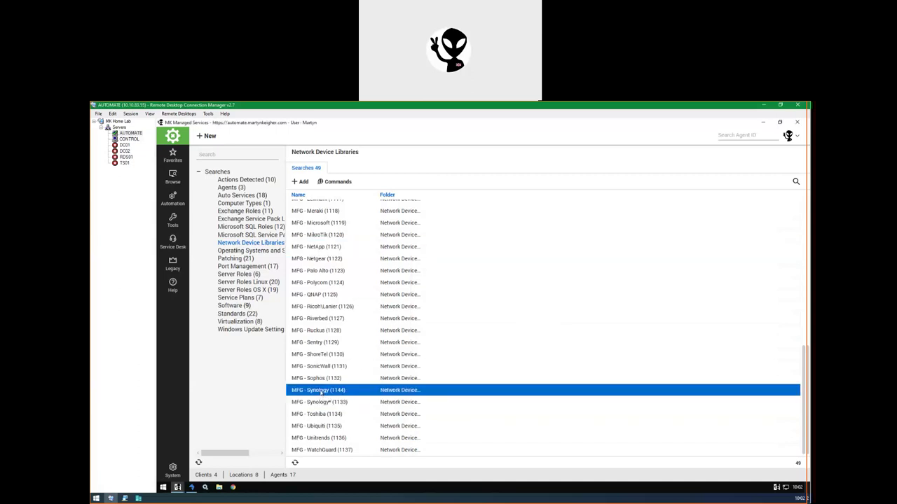
key("Delete")
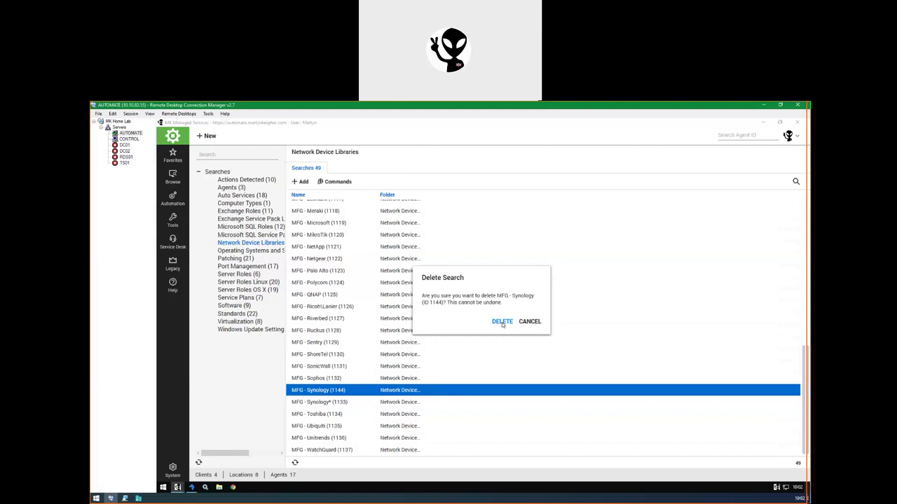
left_click(503, 321)
scroll(347, 392, "down", 8)
left_click(337, 404)
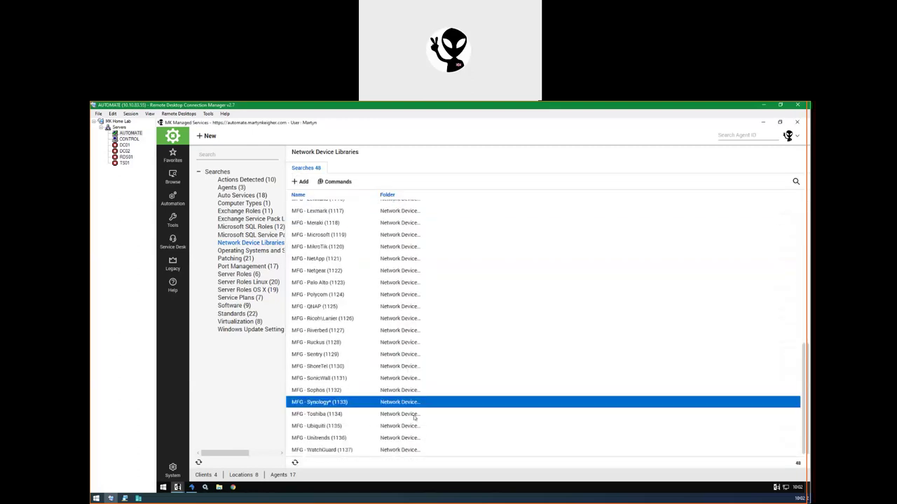
Open MFG - Synology*, check its single MK01SYNOLOGY01 result, then close the search window, keeping RDCMan open
double_click(329, 404)
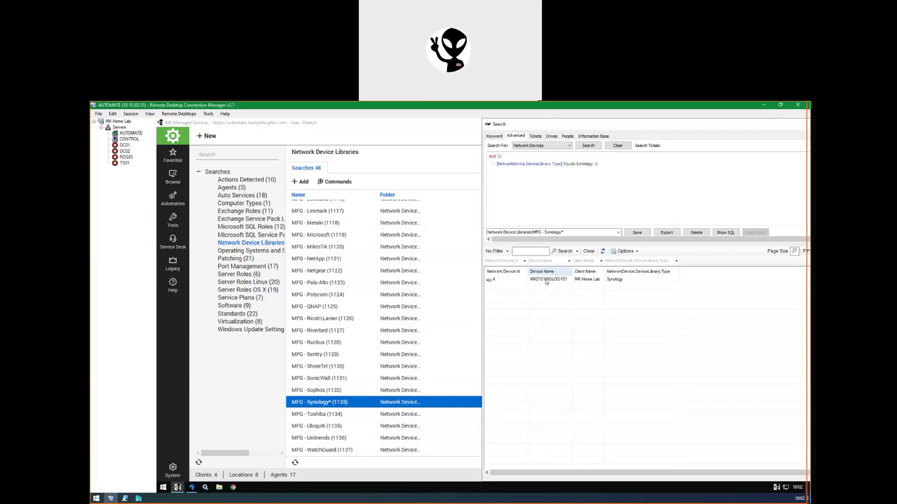
left_click(547, 277)
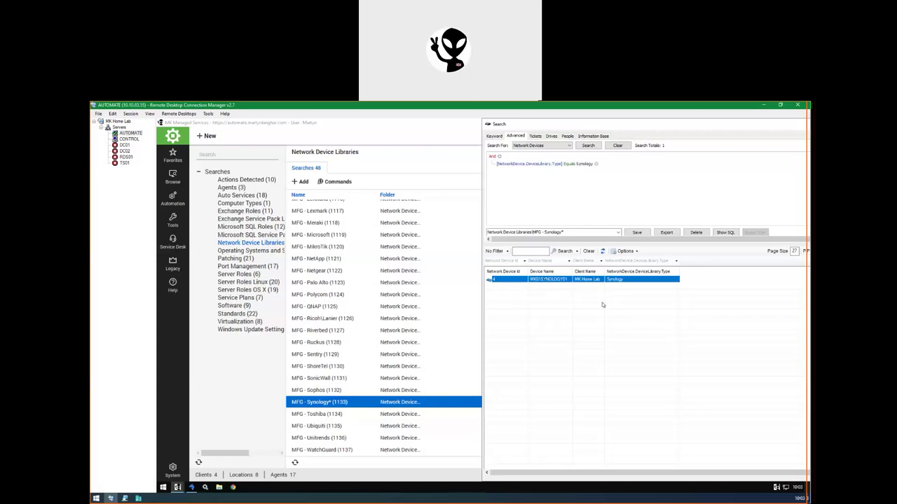
left_click(798, 104)
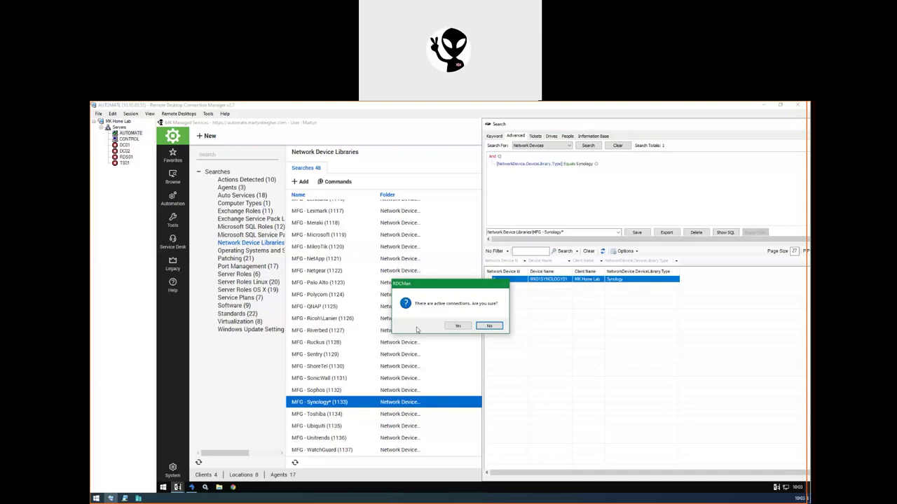
left_click(494, 327)
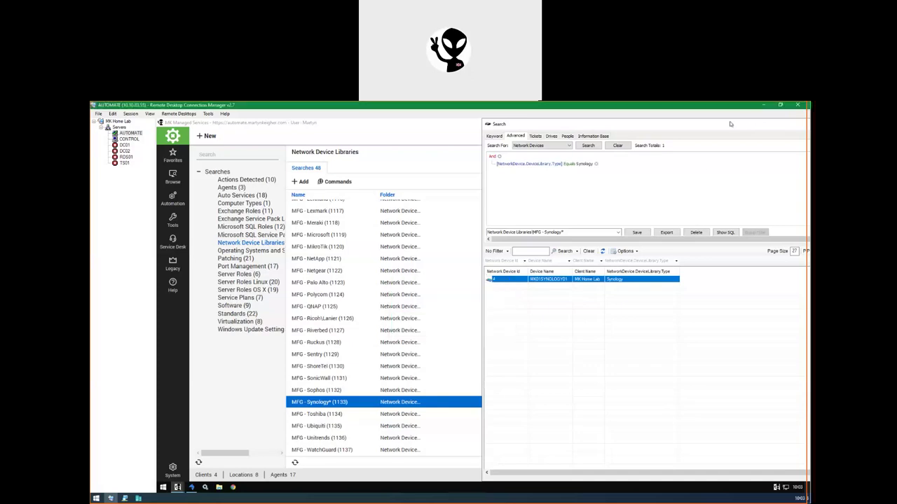
left_click_drag(752, 127, 584, 148)
left_click(730, 140)
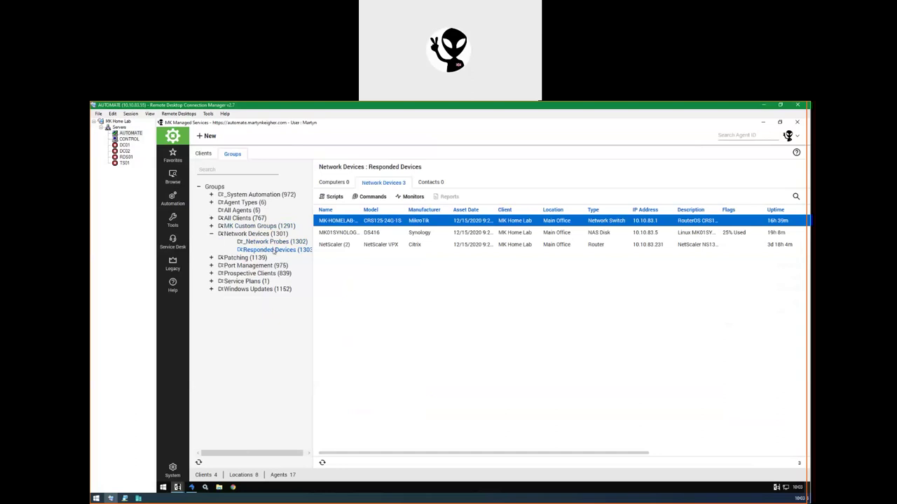
Maximize the Responded Devices group's Monitors list and select Synology - Upgrade Status, widening the Name column
double_click(275, 252)
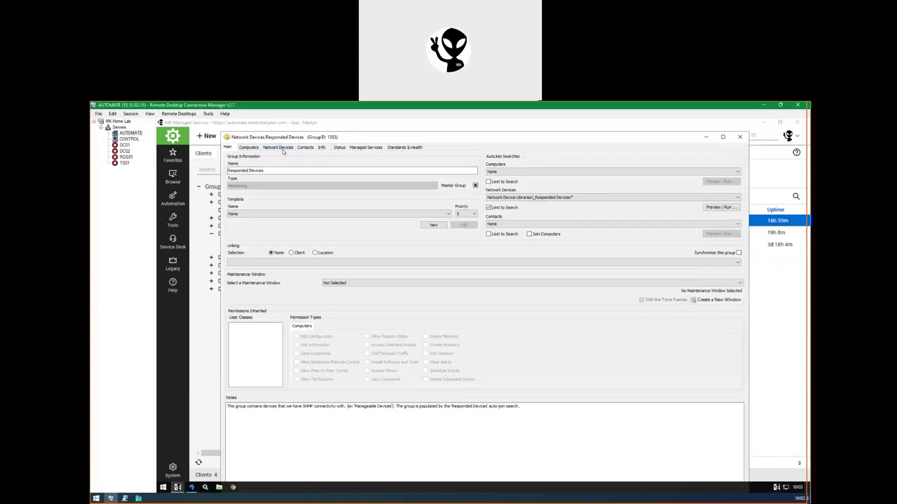
left_click(282, 148)
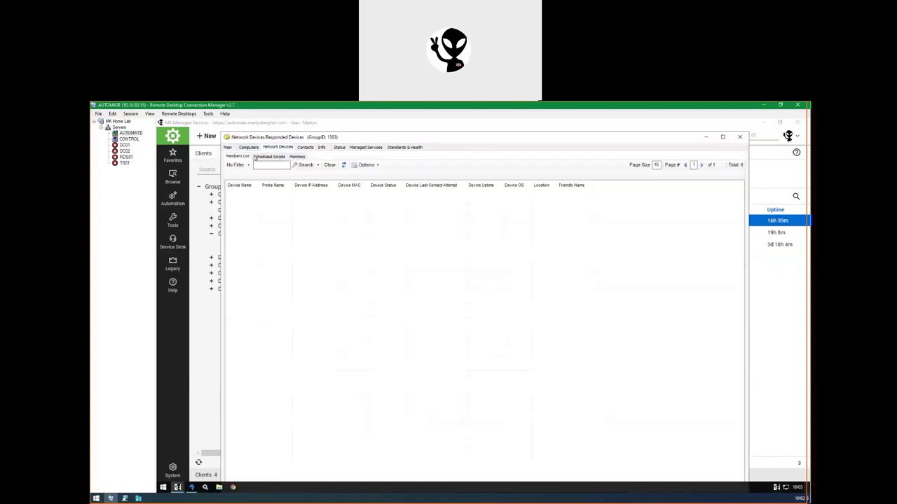
left_click(297, 157)
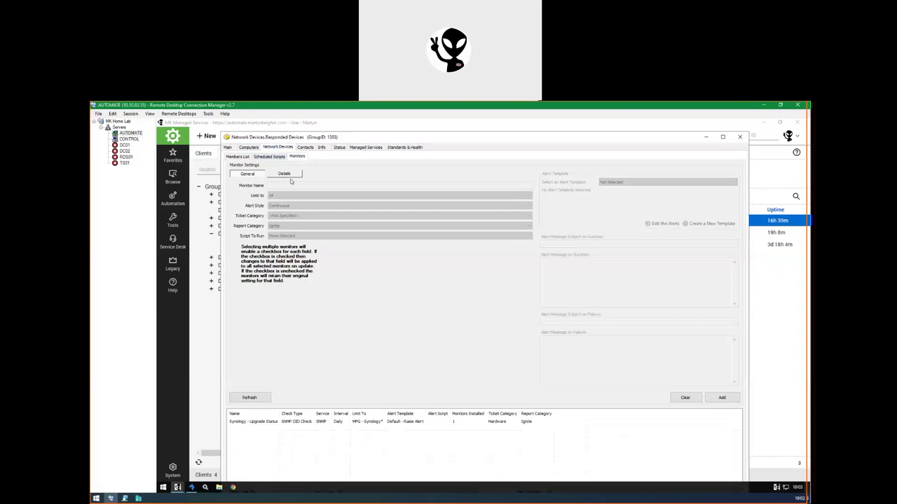
left_click_drag(467, 140, 464, 129)
double_click(464, 129)
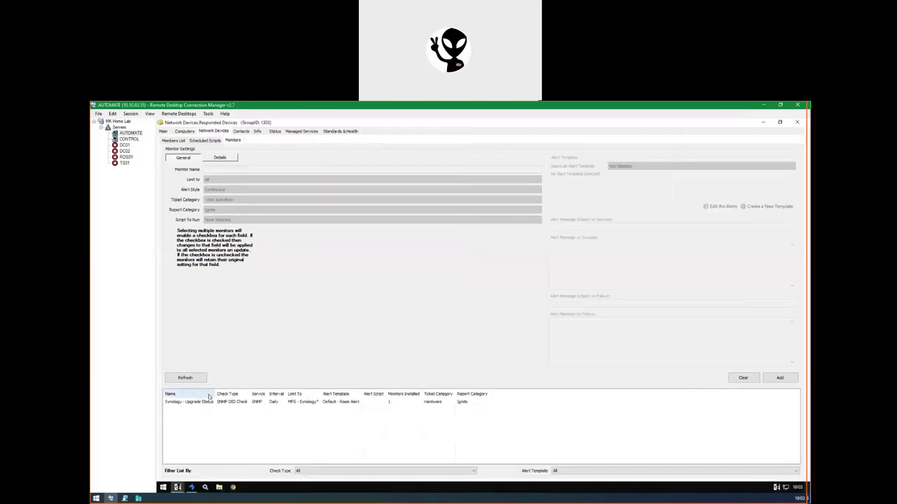
left_click(204, 403)
left_click_drag(214, 394, 285, 394)
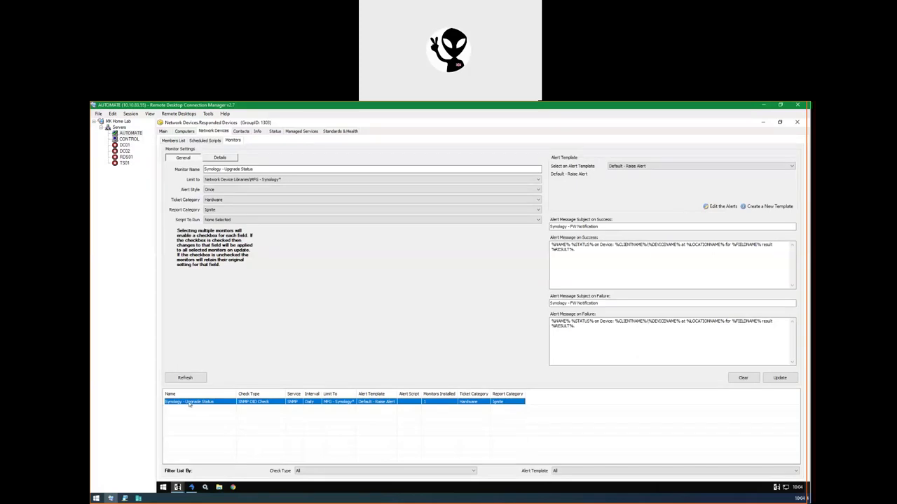
Show the Synology - Upgrade Status check details (OID 1.3.6.1.4.1.6574.1.5.4.0 equals 2), then open Chrome
left_click(221, 158)
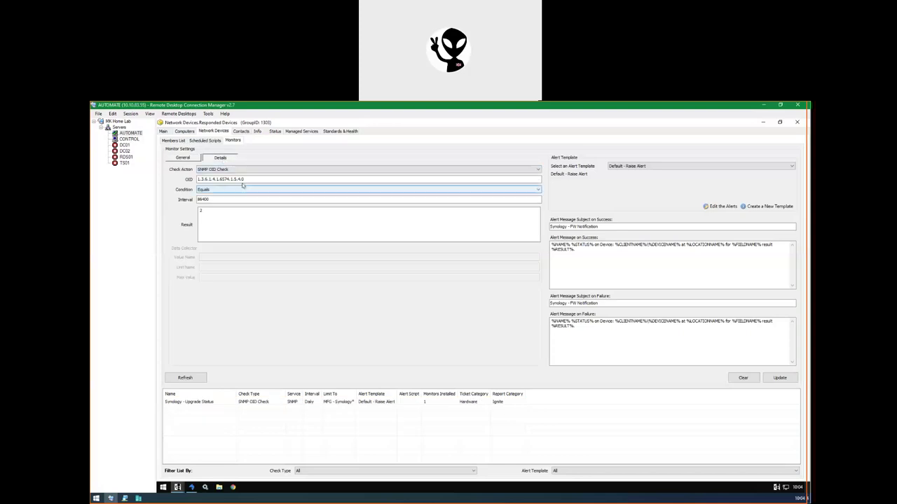
left_click_drag(244, 179, 197, 179)
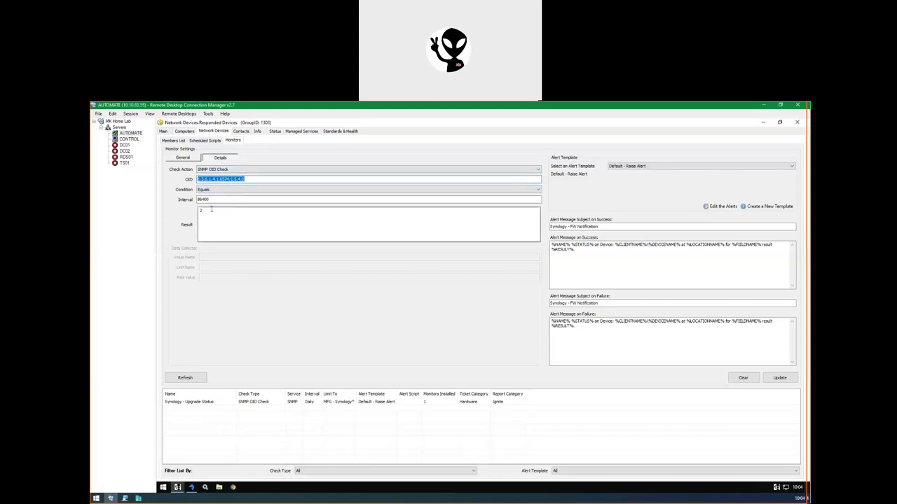
left_click(234, 225)
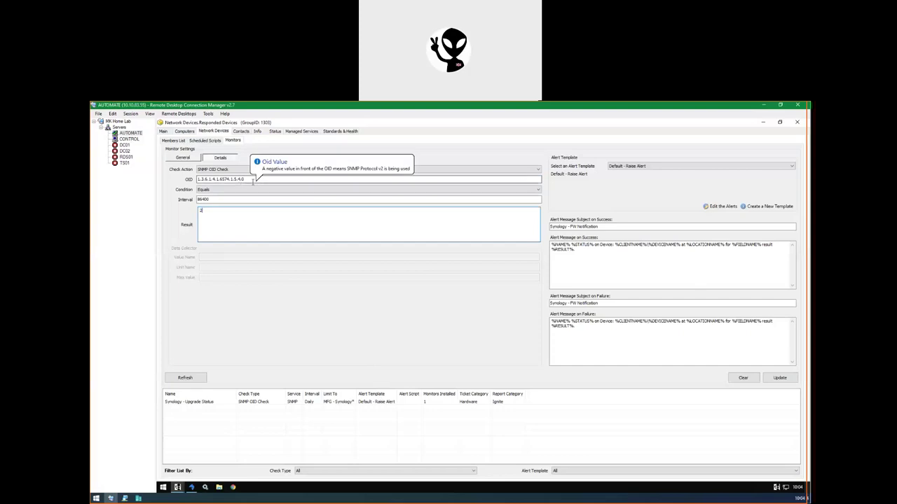
left_click_drag(204, 211, 190, 212)
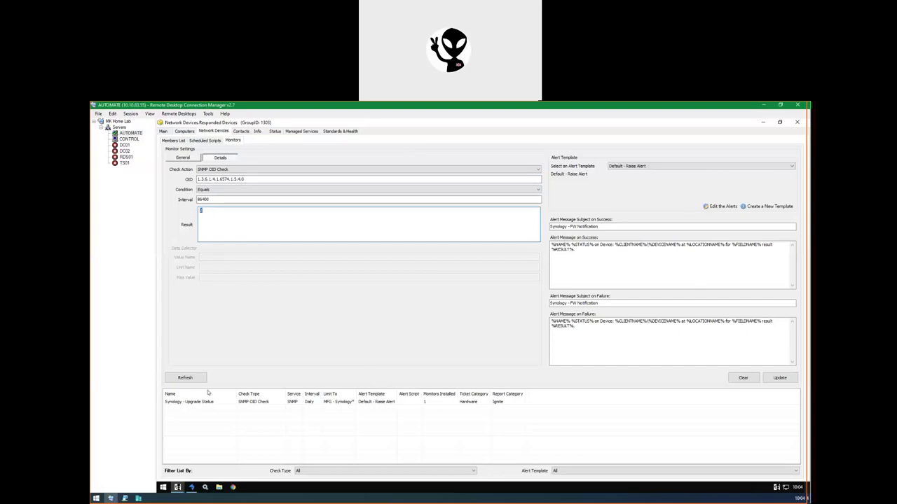
left_click(232, 487)
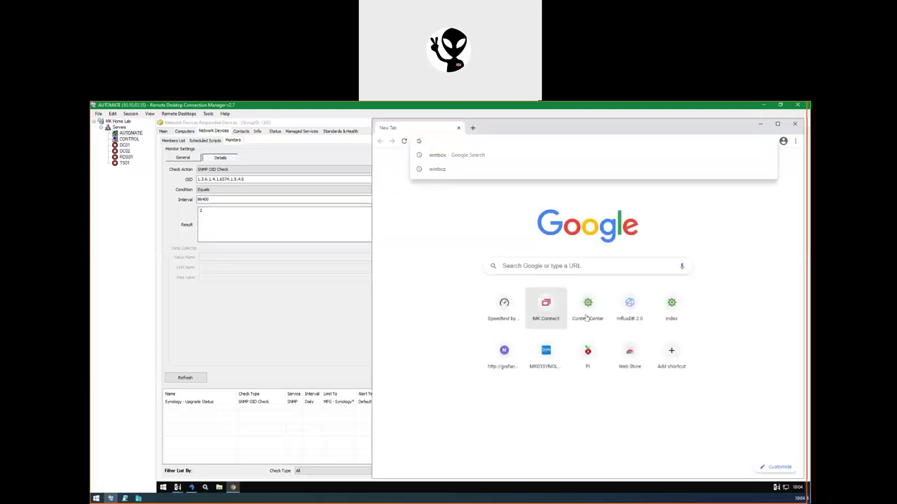
Load the Synology NAS web page at 10.10.83.5:5000
left_click(546, 354)
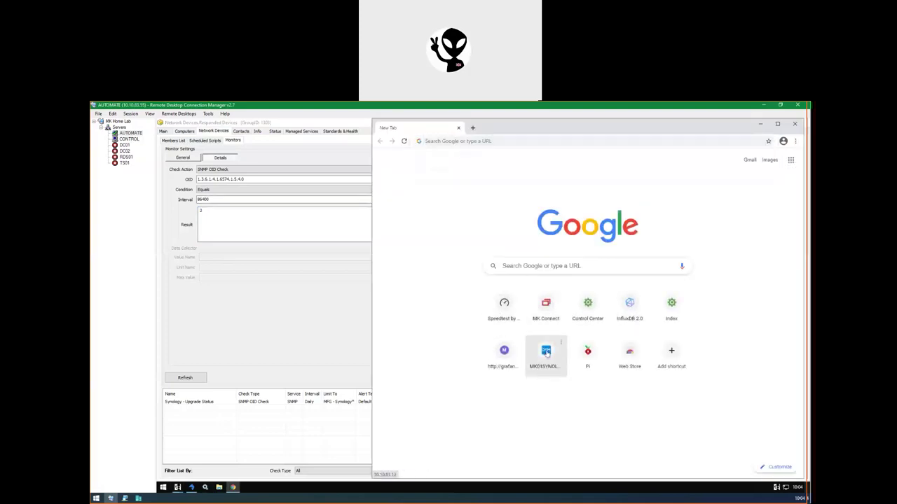
left_click(468, 143)
left_click(468, 143)
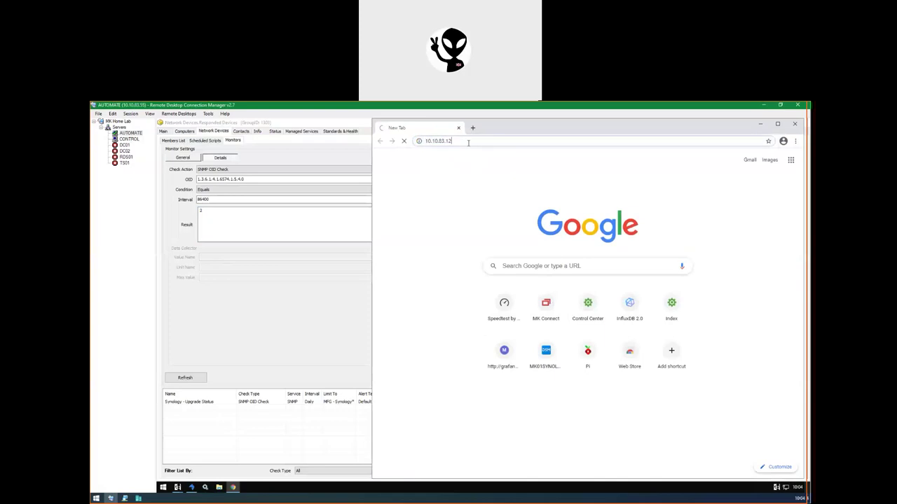
key("BackSpace")
key("BackSpace")
type("5")
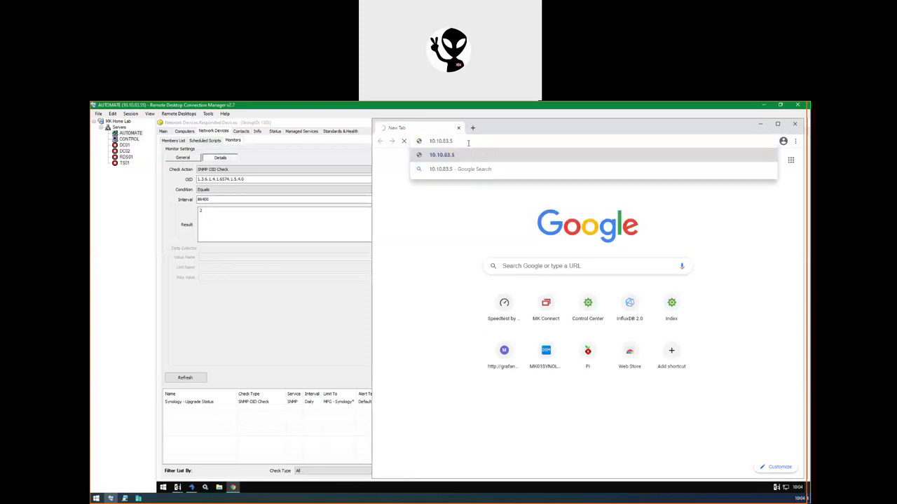
type(":5000")
key("Return")
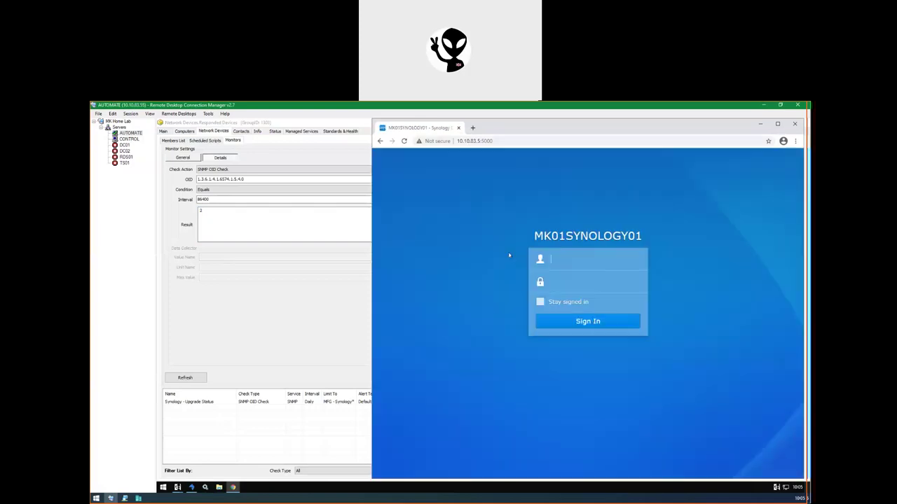
Sign in to DSM with the admin account and its password, declining to save it
left_click(571, 267)
type("admin")
key("Tab")
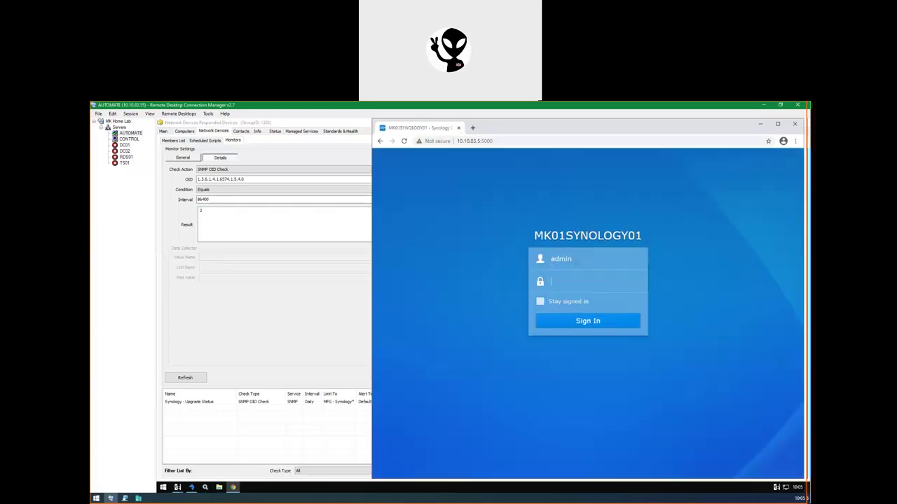
type("••••••••")
key("Return")
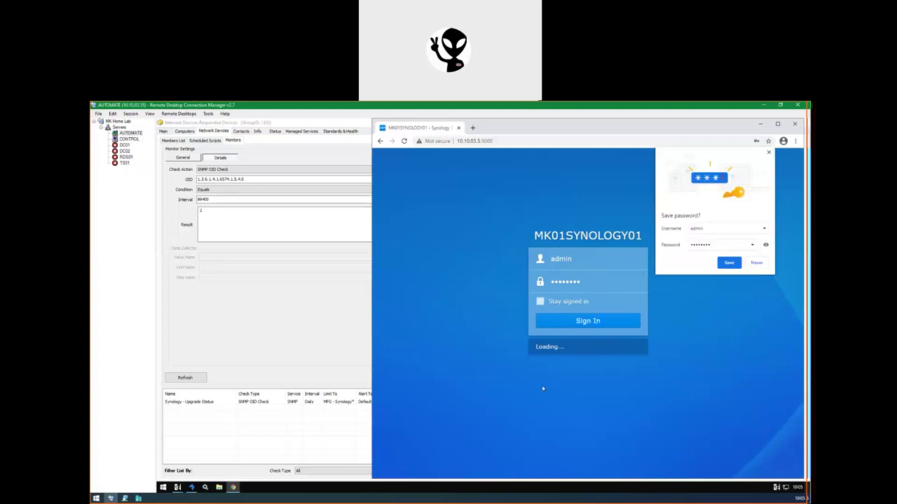
left_click(769, 152)
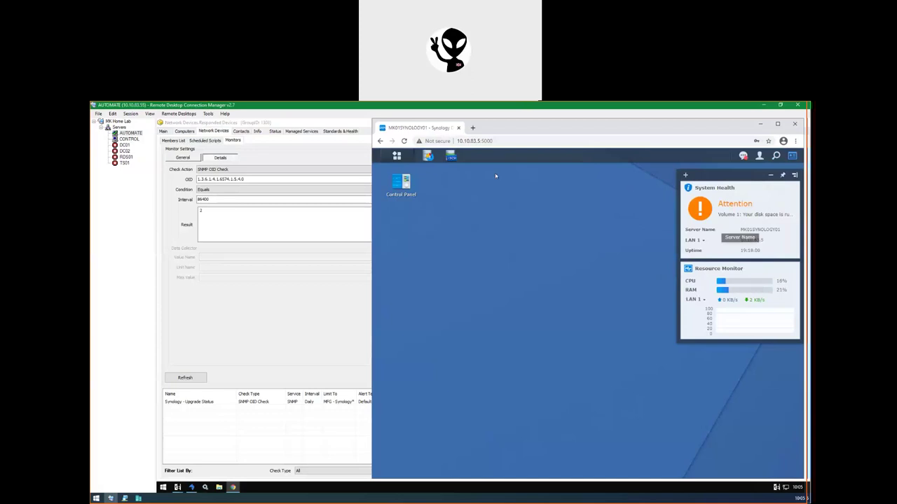
Check in Control Panel's Update & Restore that DSM 6.2.3-25426 Update 2 is current, then minimize Chrome
left_click(777, 124)
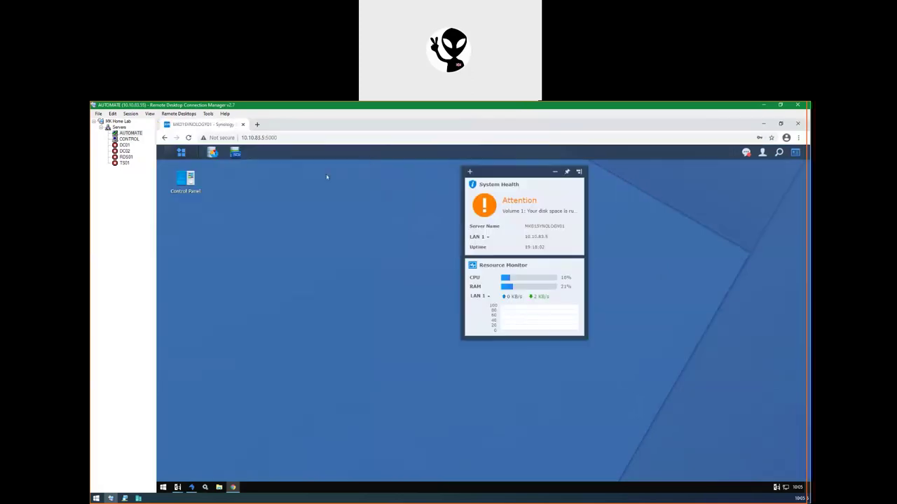
left_click(185, 181)
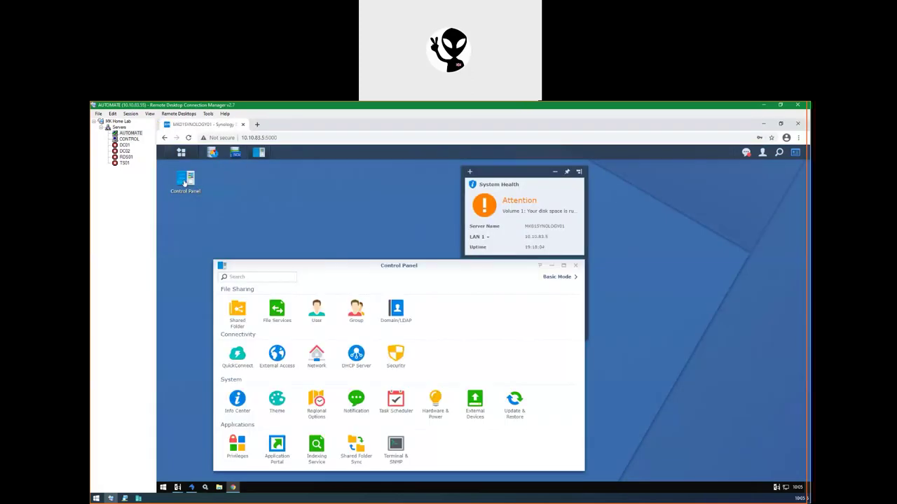
left_click_drag(430, 266, 405, 209)
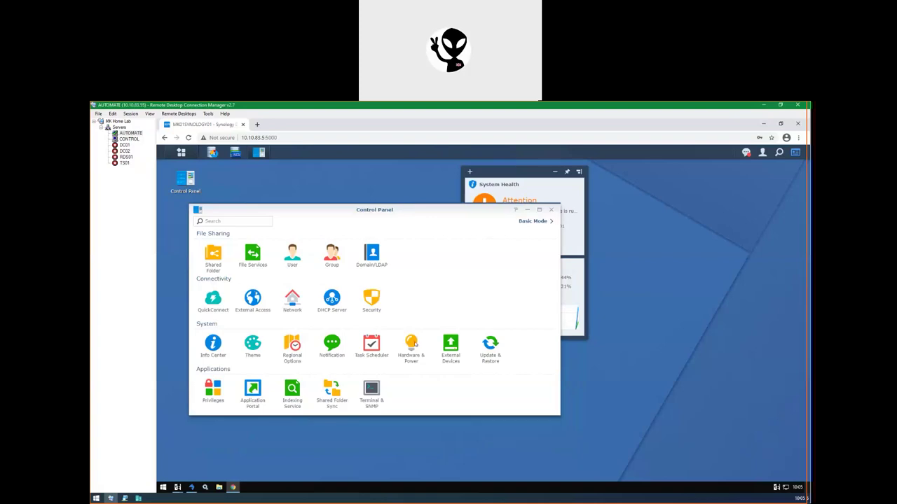
left_click(492, 345)
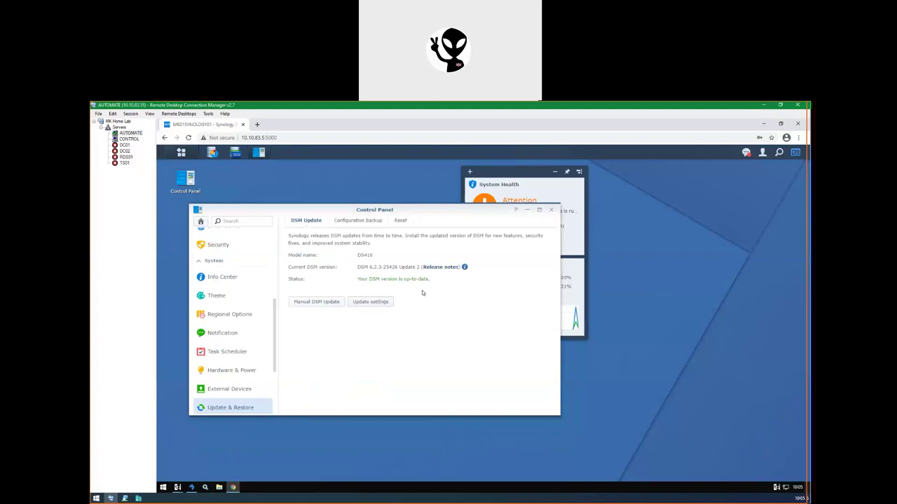
left_click(763, 124)
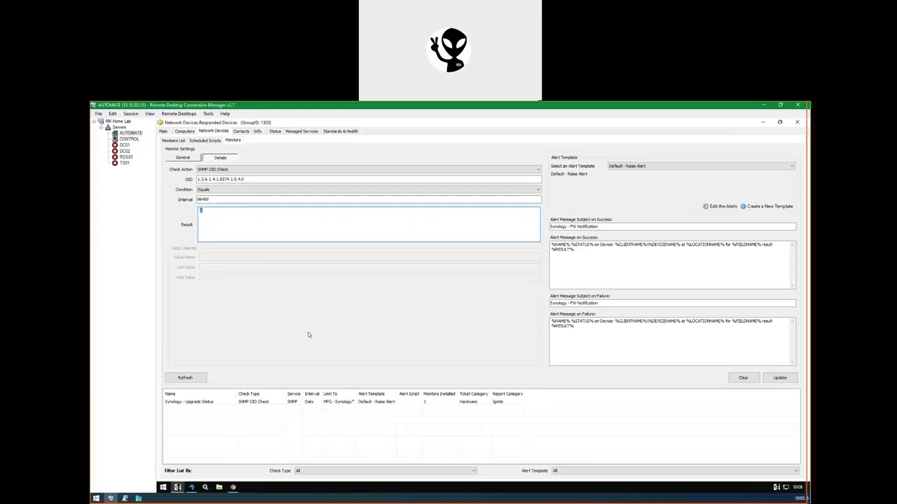
left_click(310, 403)
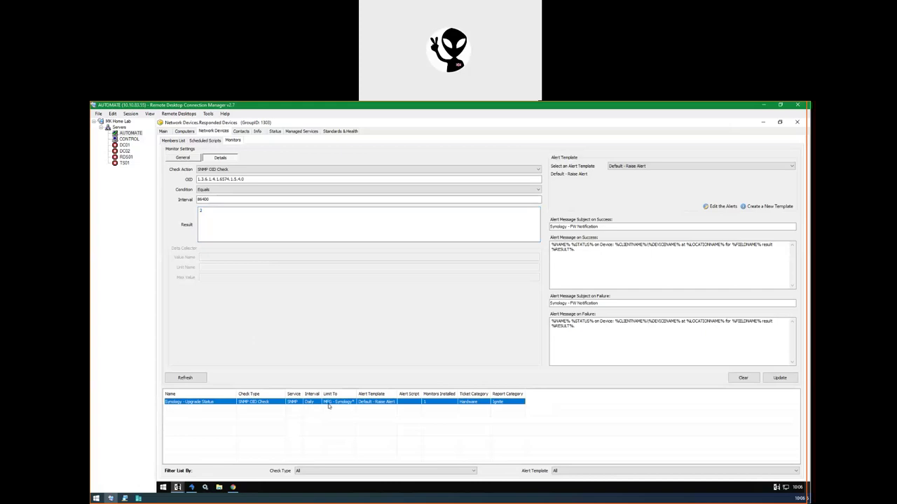
left_click_drag(357, 394, 367, 395)
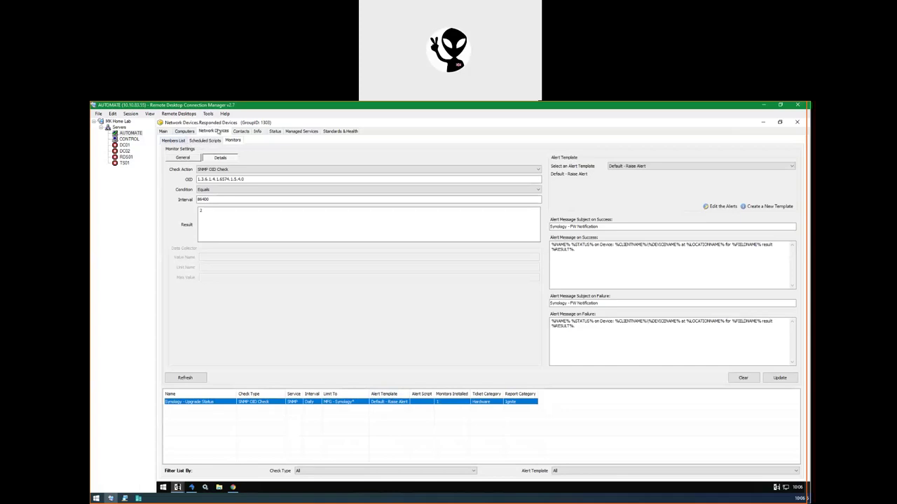
left_click(174, 142)
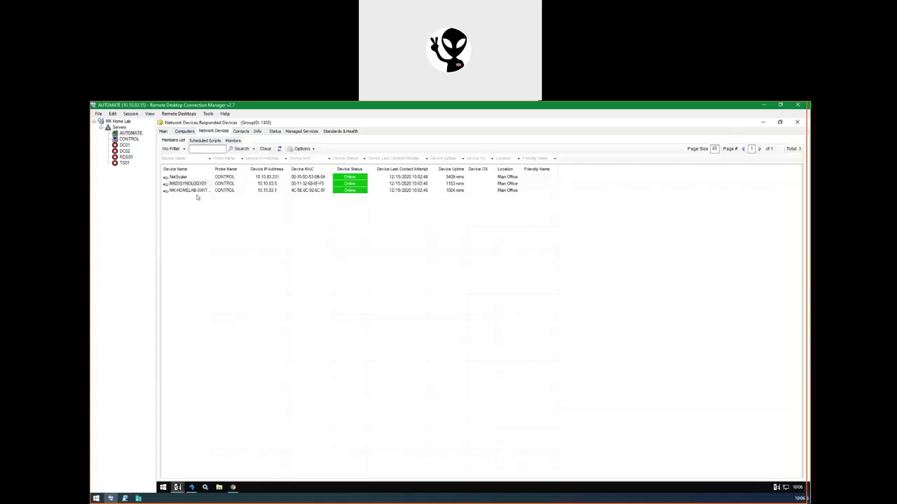
left_click_drag(214, 169, 255, 171)
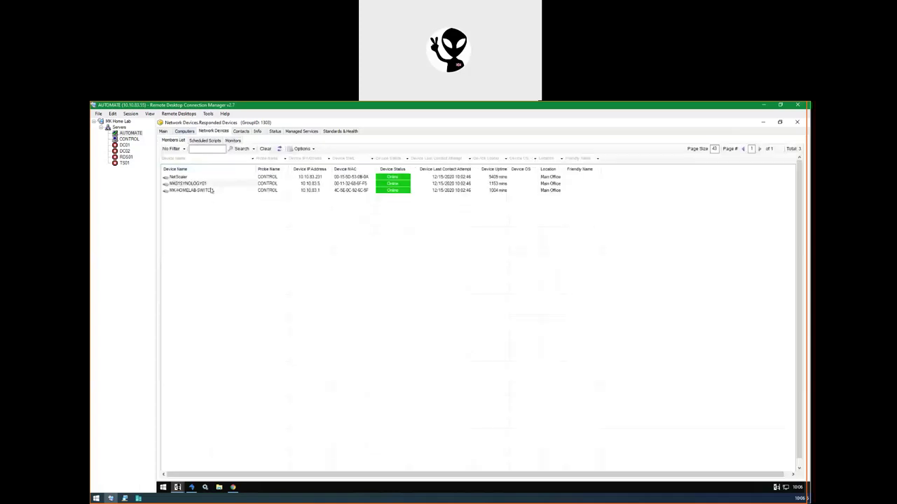
left_click(220, 193)
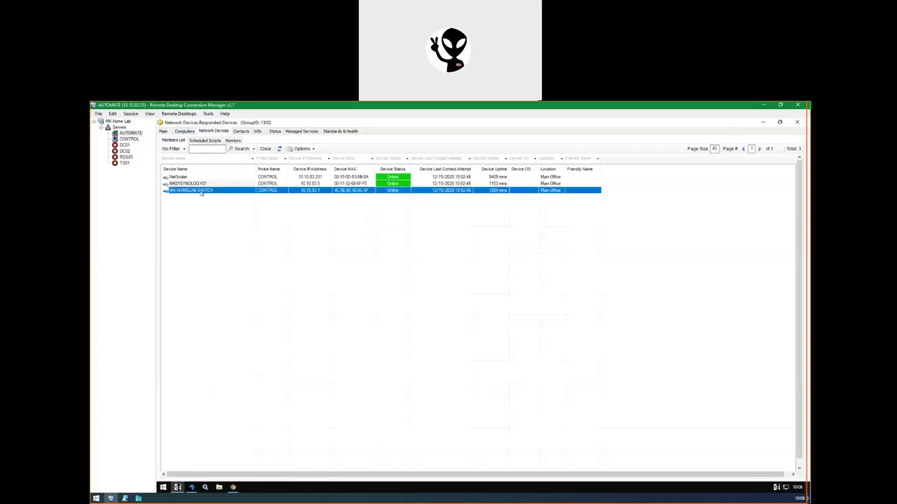
left_click(190, 177)
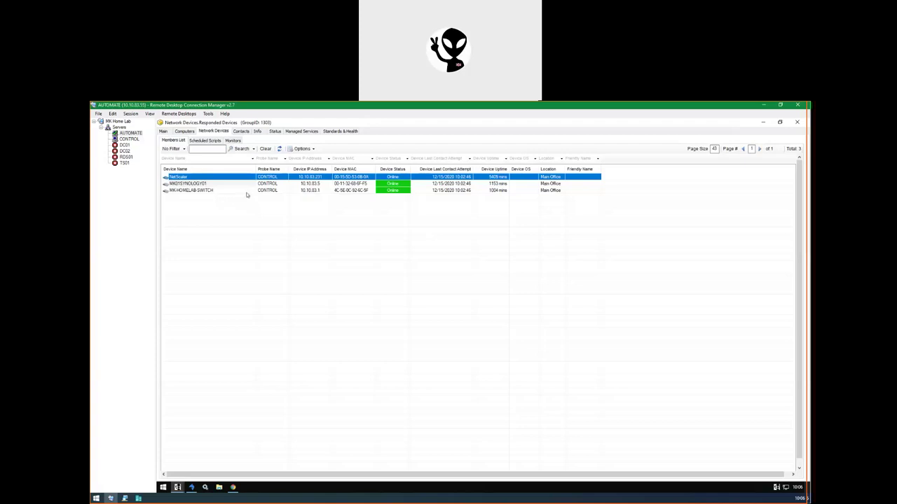
left_click(234, 192)
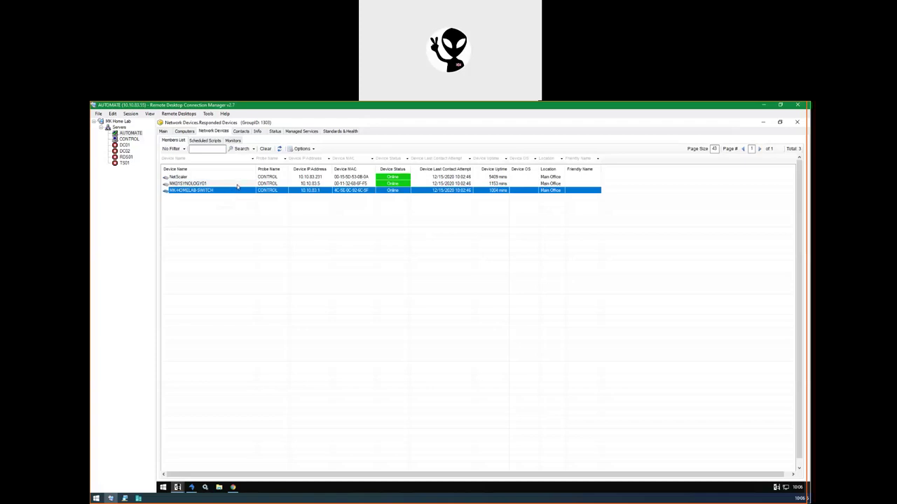
Review the Synology - Upgrade Status monitor's Limit to setting, keeping it on MFG - Synology*
left_click(232, 141)
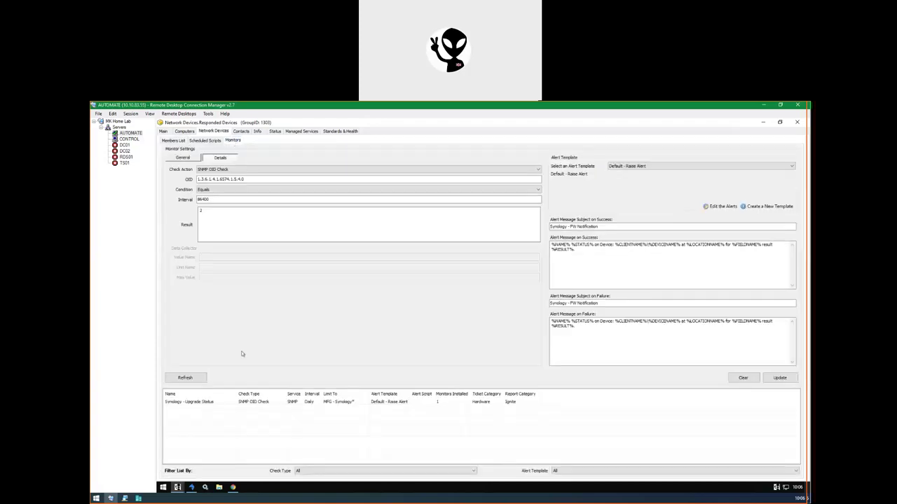
left_click(342, 404)
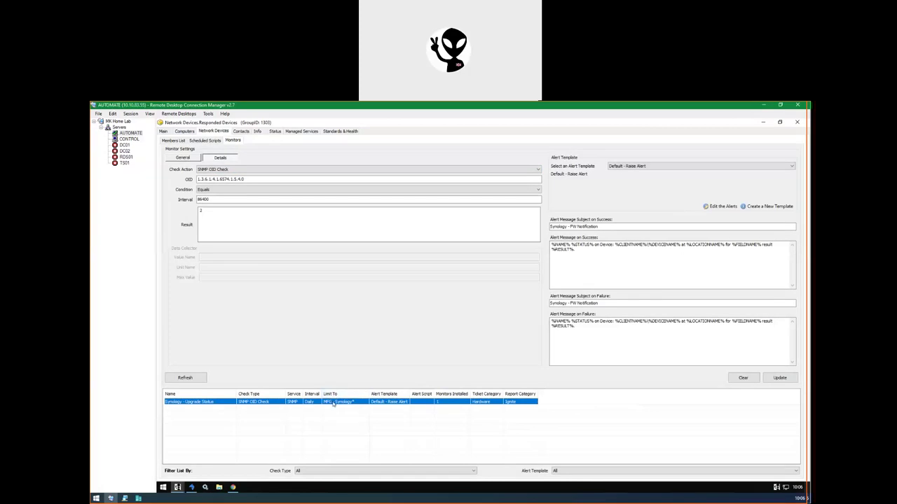
left_click(183, 158)
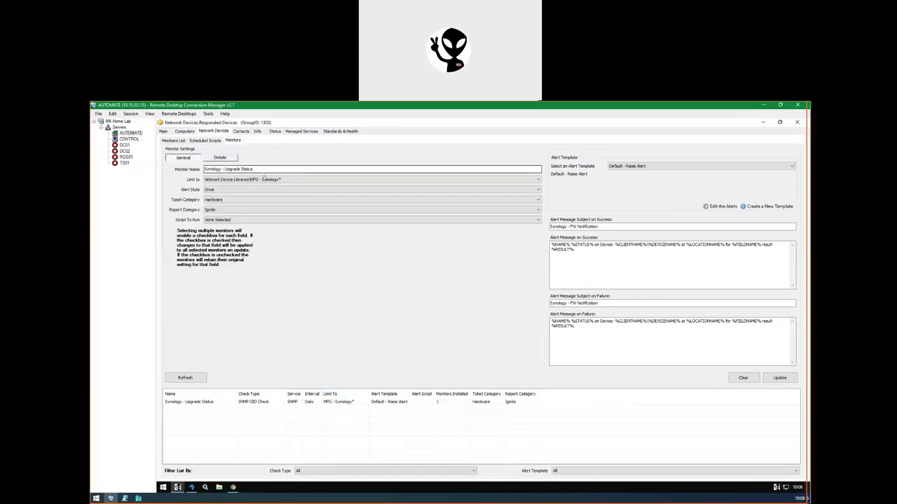
left_click(284, 181)
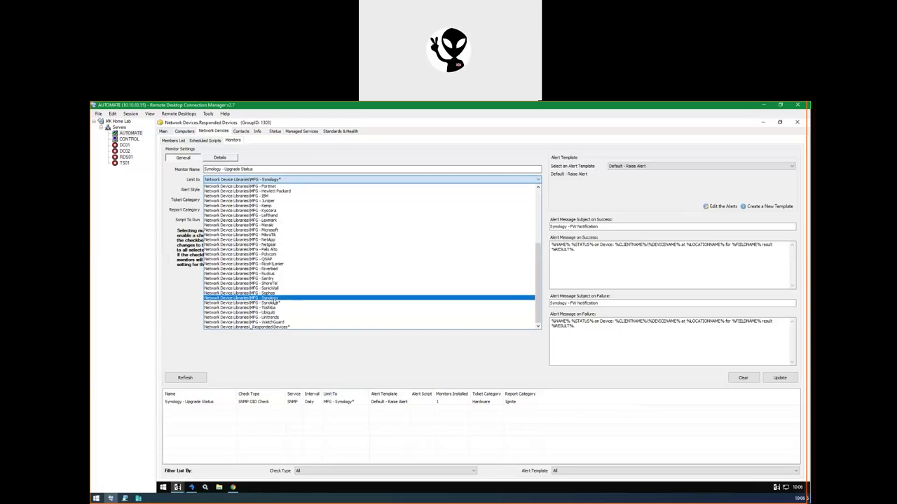
left_click(274, 308)
left_click(278, 180)
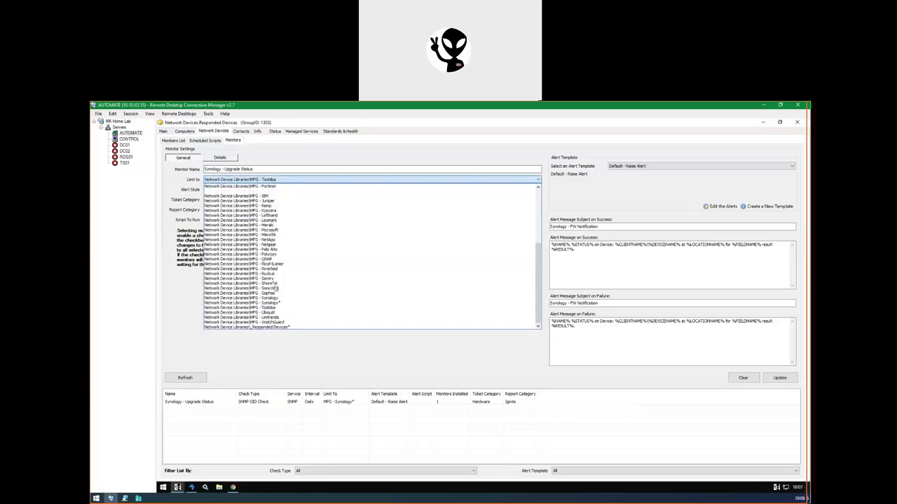
left_click(278, 304)
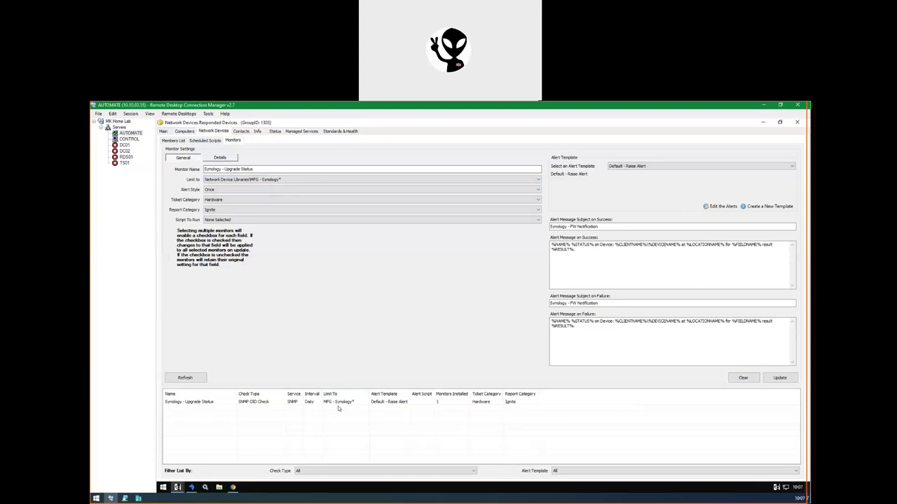
Reload the Synology - Upgrade Status row and empty the Monitor Settings form
left_click(264, 413)
right_click(205, 412)
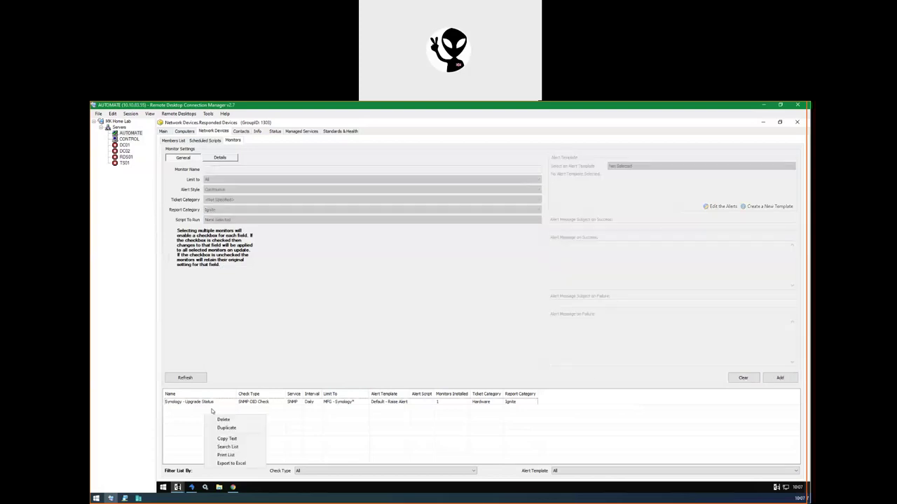
key("Escape")
left_click(208, 402)
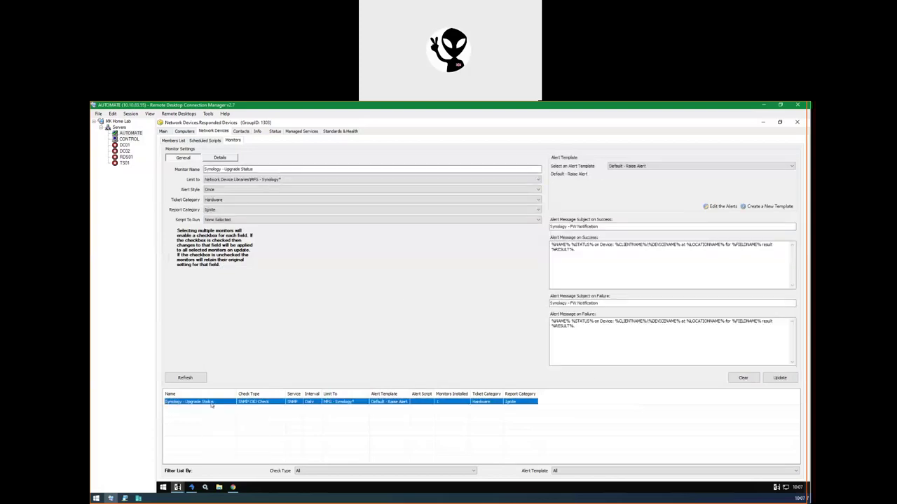
left_click(741, 378)
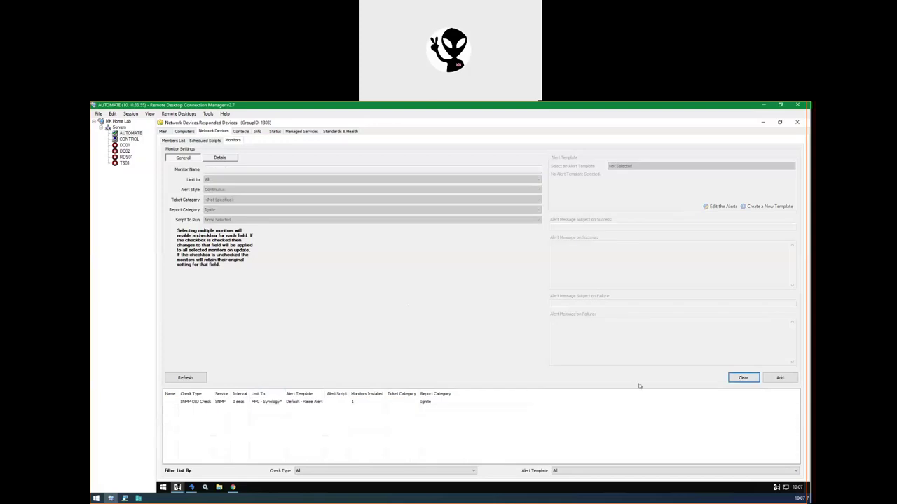
left_click(781, 378)
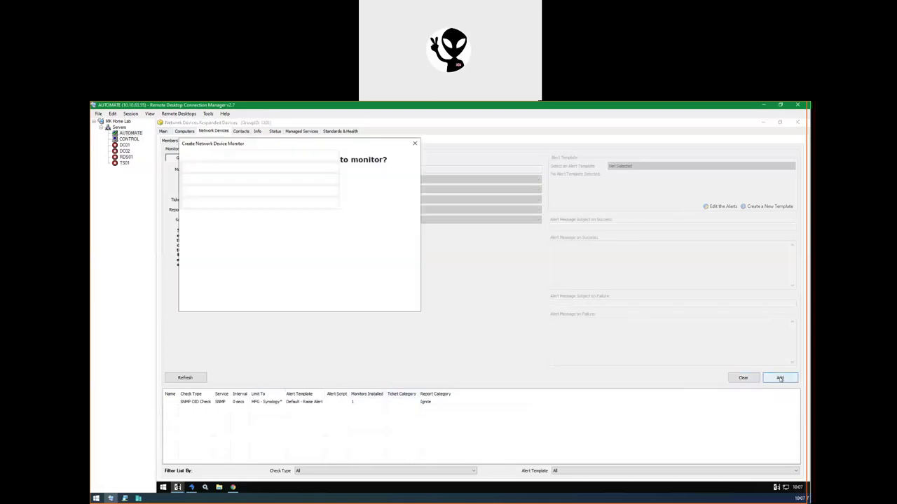
left_click_drag(286, 145, 452, 185)
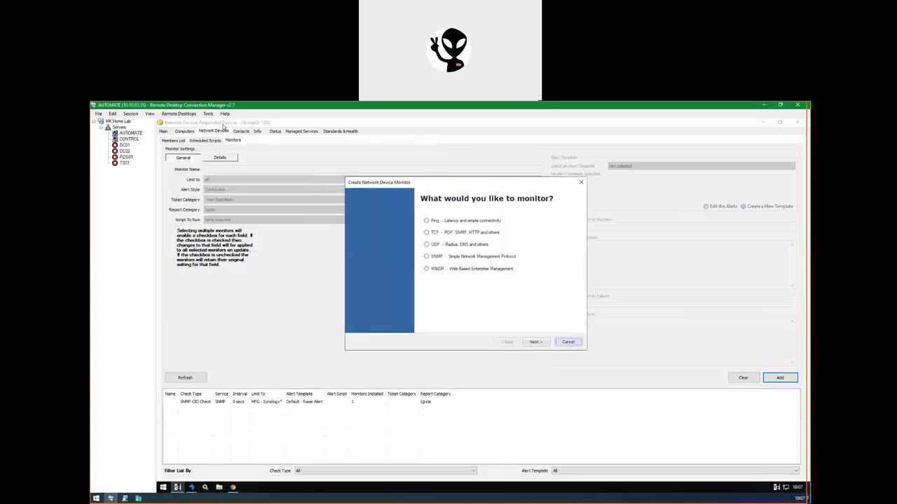
left_click(427, 257)
left_click(535, 342)
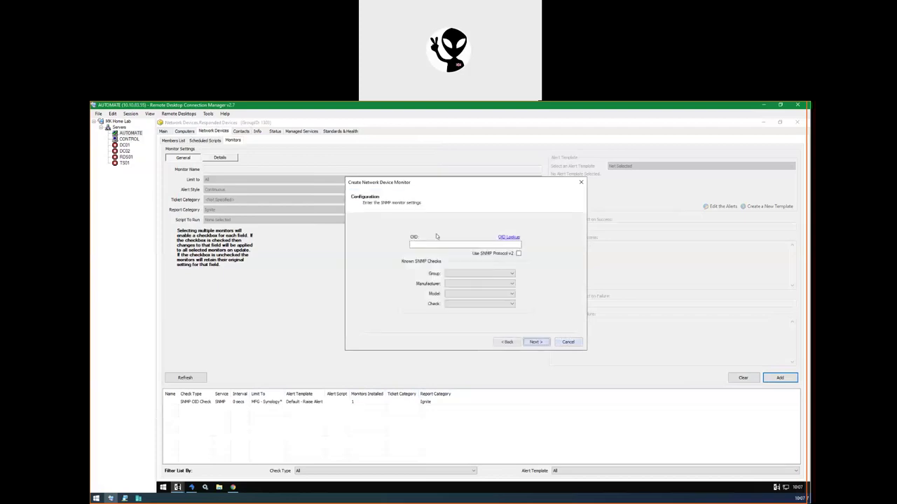
left_click(424, 244)
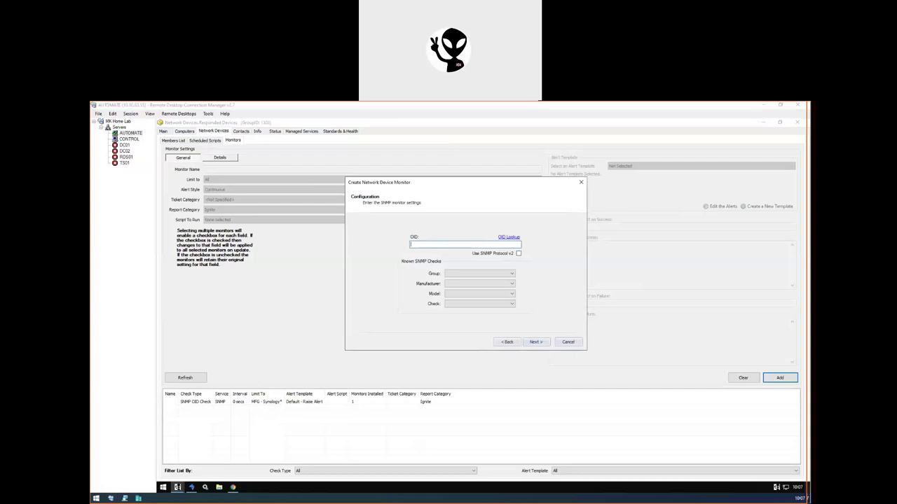
left_click(446, 243)
type("1.3.6.1.4.1.6574.1.2.0")
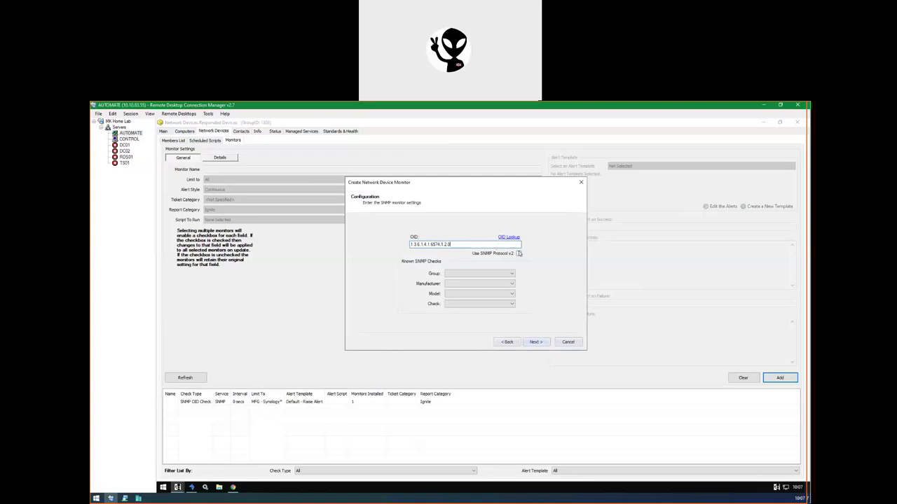
left_click(568, 343)
left_click(483, 330)
left_click(220, 402)
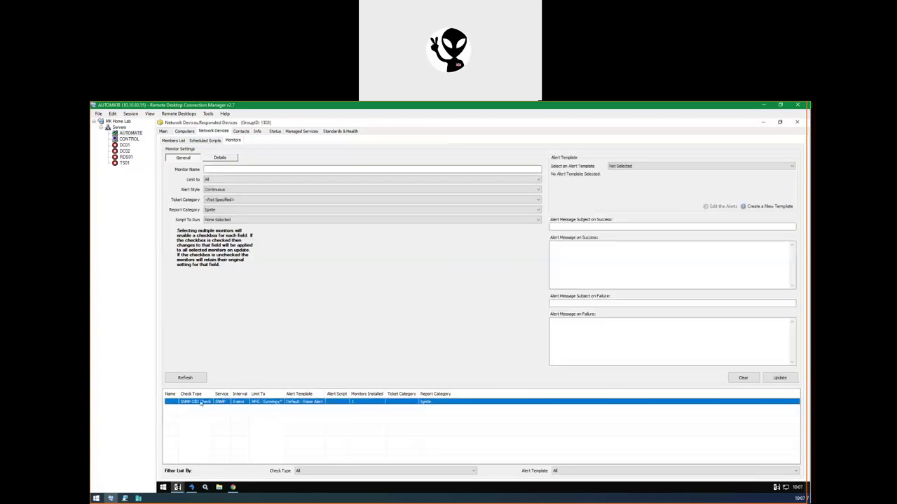
left_click(218, 158)
left_click(240, 401)
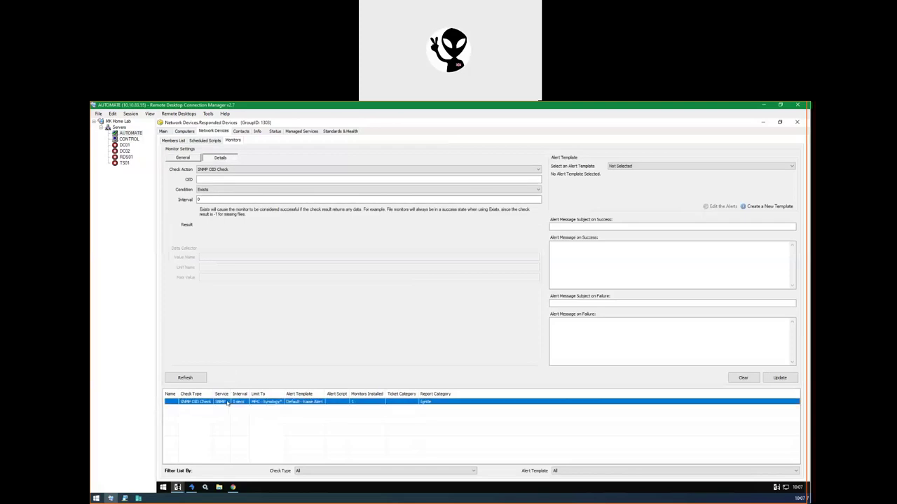
left_click(186, 377)
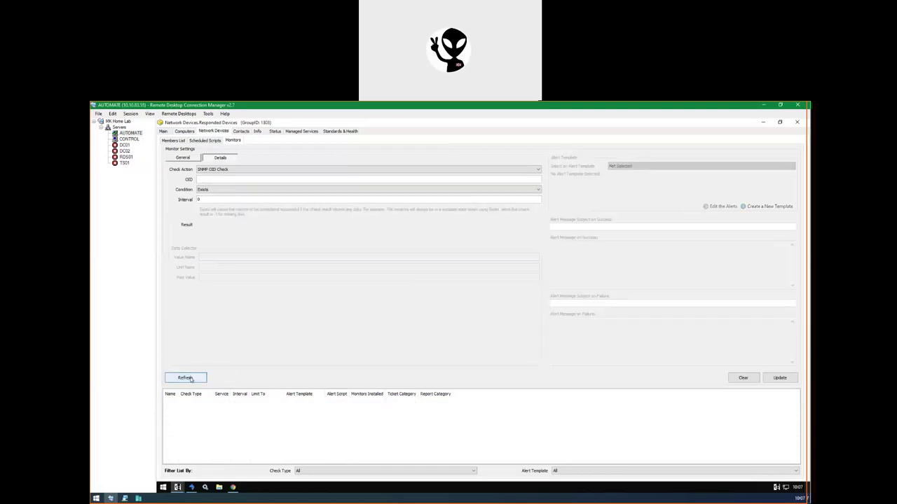
left_click(272, 403)
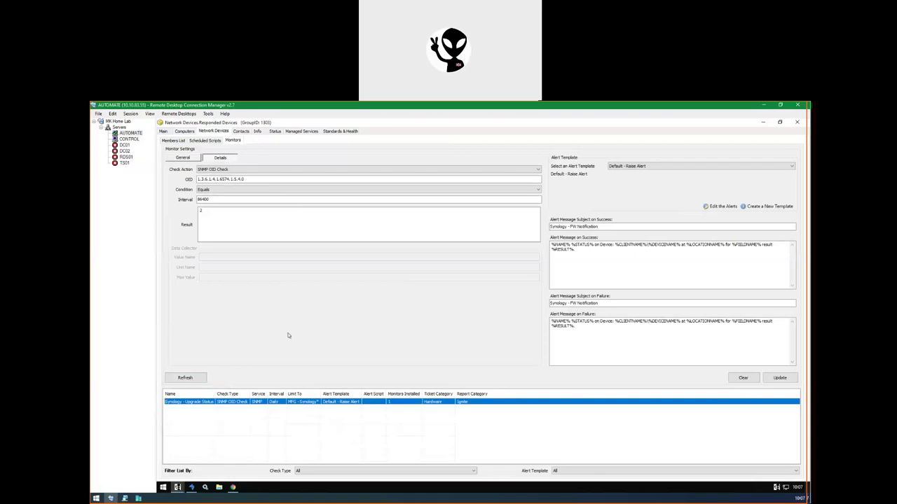
left_click(185, 159)
left_click(218, 159)
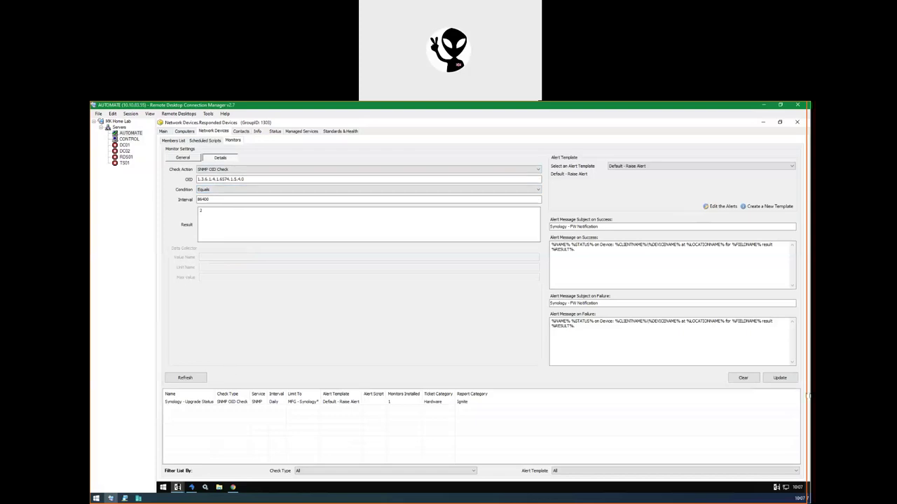
left_click(178, 160)
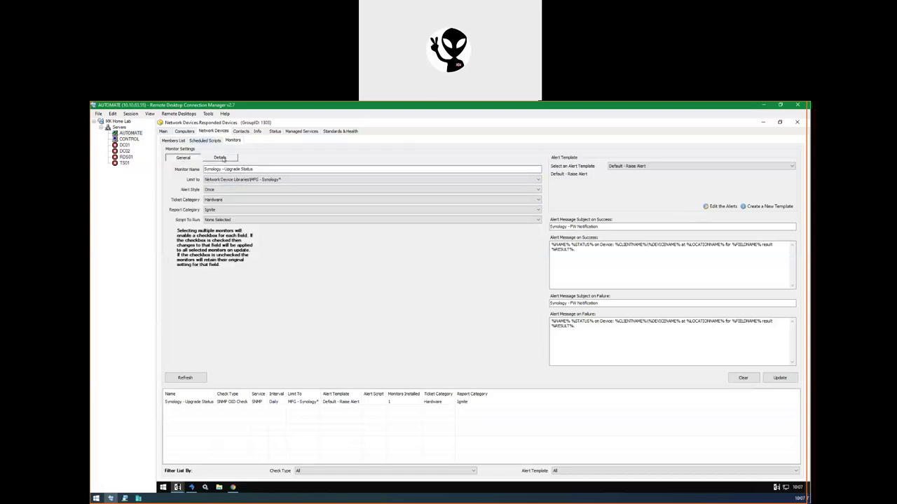
left_click(223, 160)
left_click(197, 179)
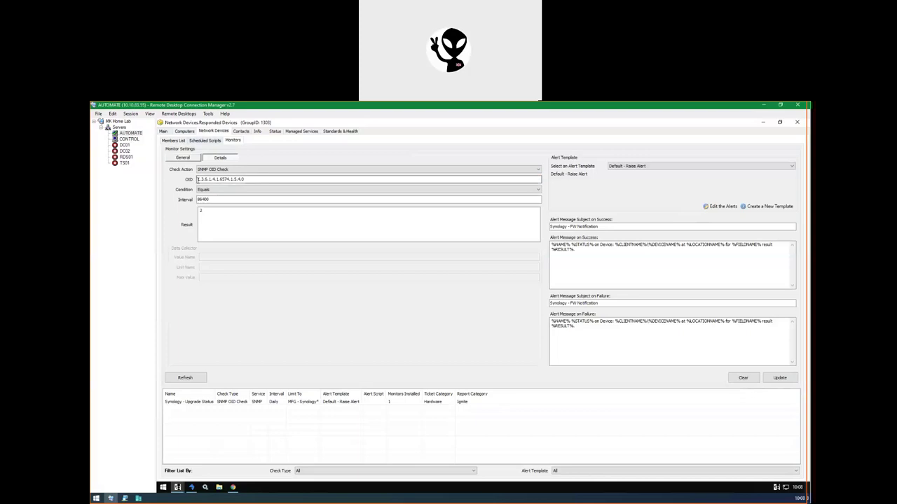
double_click(257, 180)
left_click(259, 181)
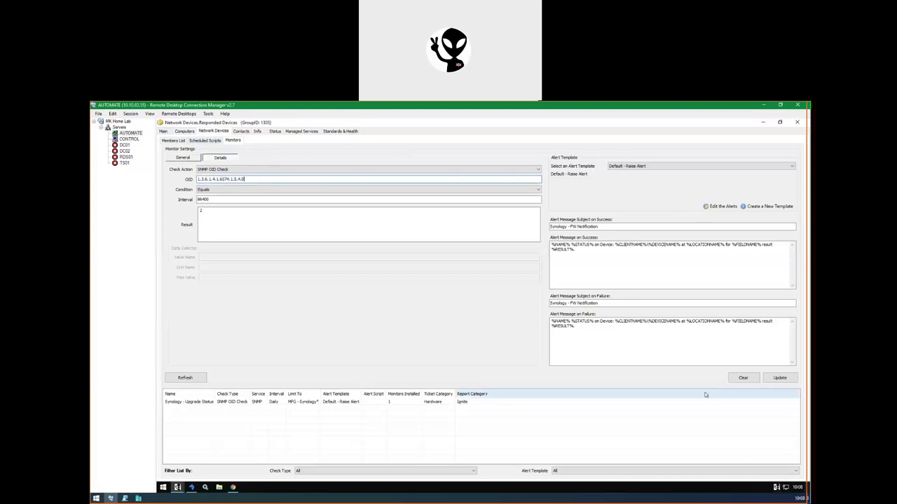
left_click(199, 381)
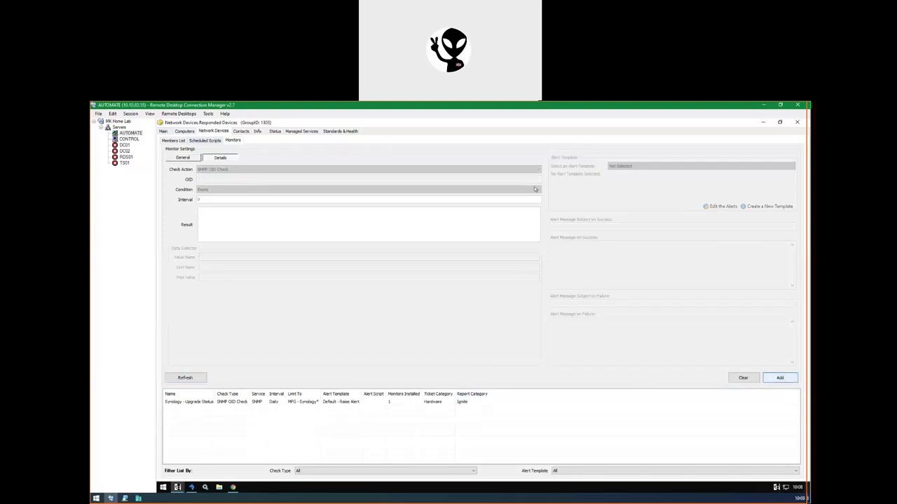
Start a new SNMP network device monitor on OID 1.3.6.1.4.1.6574.1.2.0
left_click(780, 378)
left_click(378, 313)
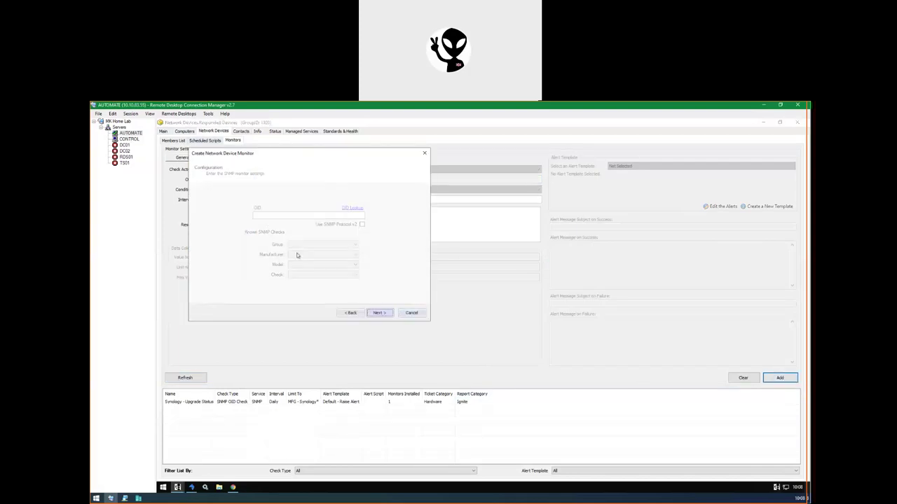
left_click(298, 216)
type("1.3.6.1.4.1.6574.1.2.0")
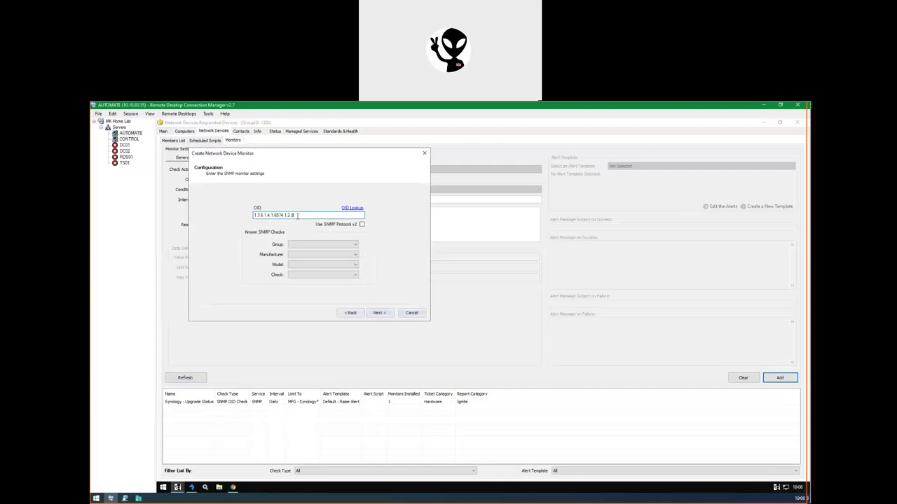
left_click_drag(306, 153, 469, 192)
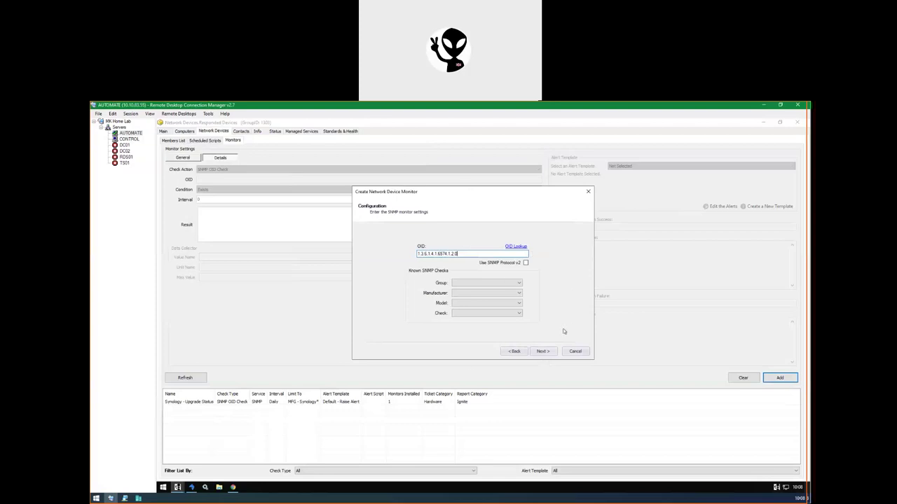
Set the monitor's run interval unit to Hours
left_click(542, 351)
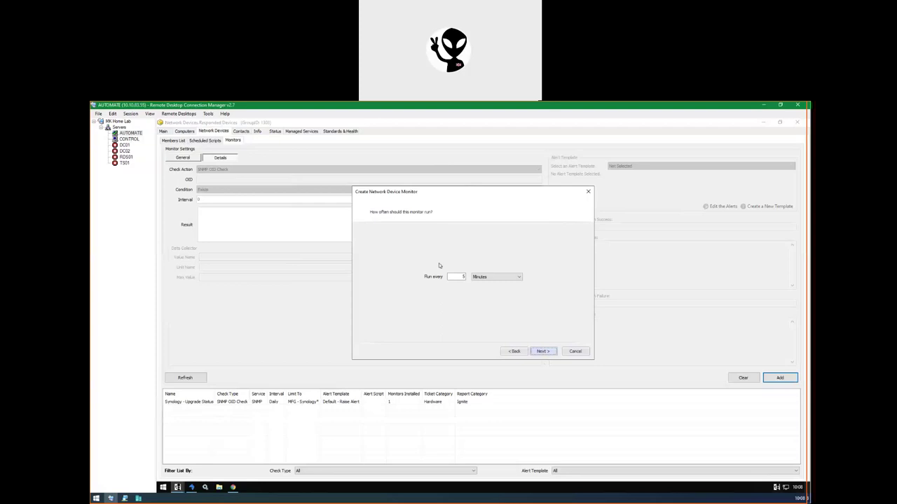
left_click(498, 279)
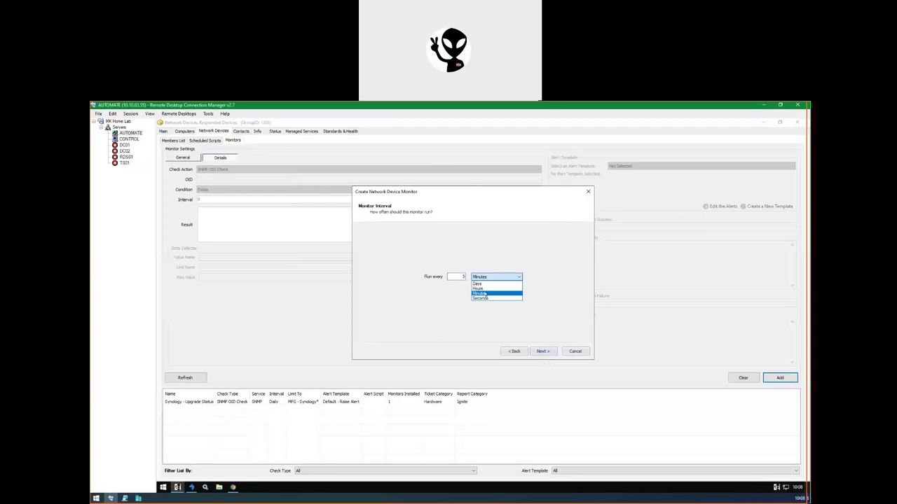
left_click(492, 292)
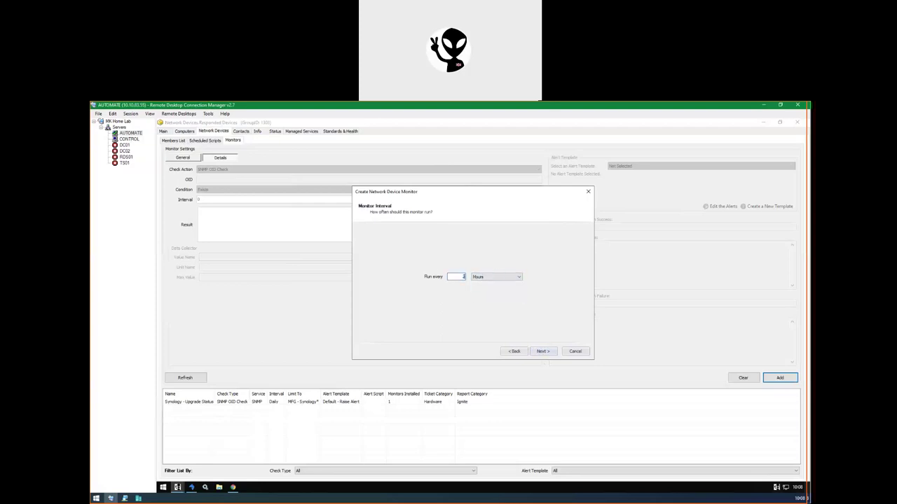
left_click(538, 351)
Treat results Less Than 50 as normal and alert The Second Time it fails
left_click(446, 266)
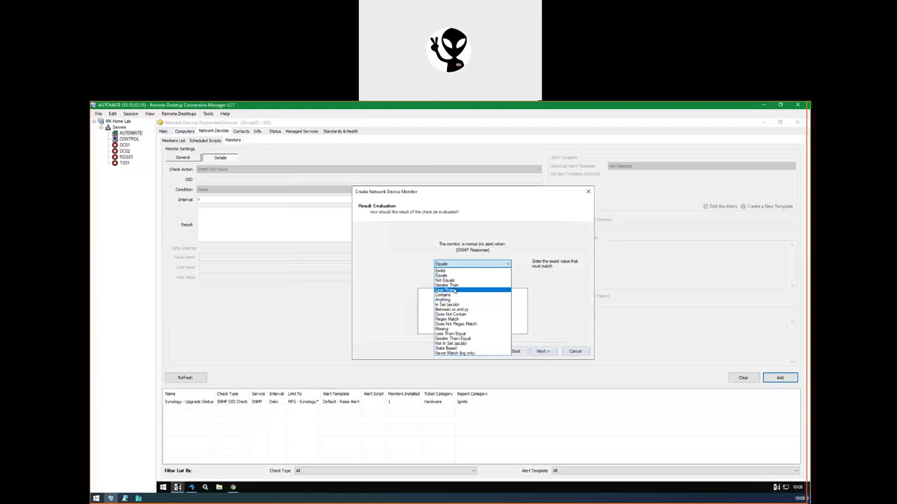
left_click(453, 290)
left_click(444, 296)
type("50")
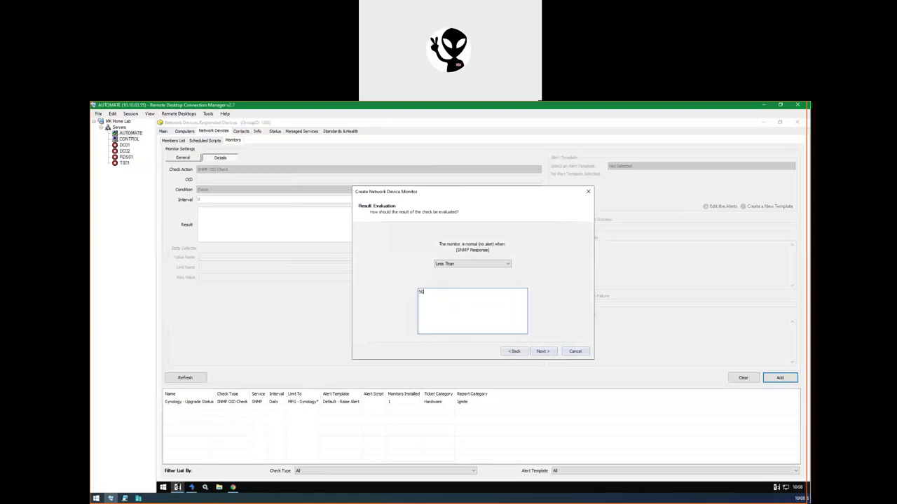
left_click(544, 351)
left_click(443, 252)
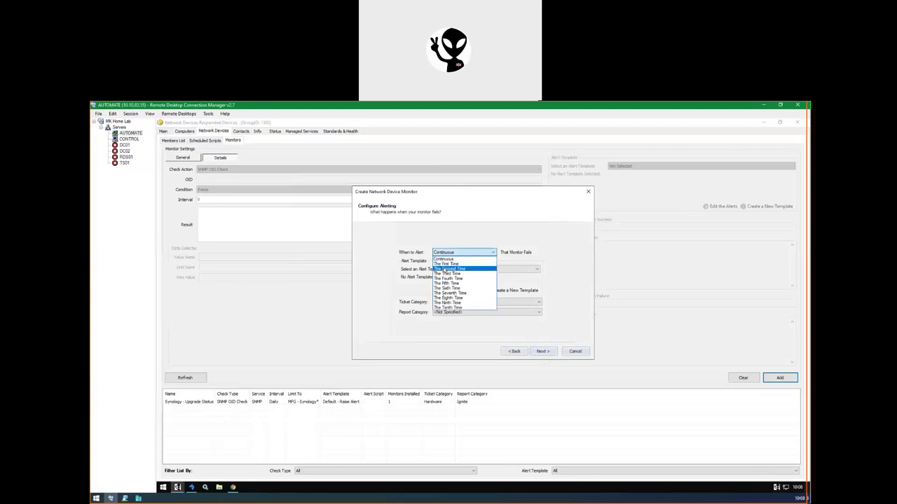
left_click(443, 270)
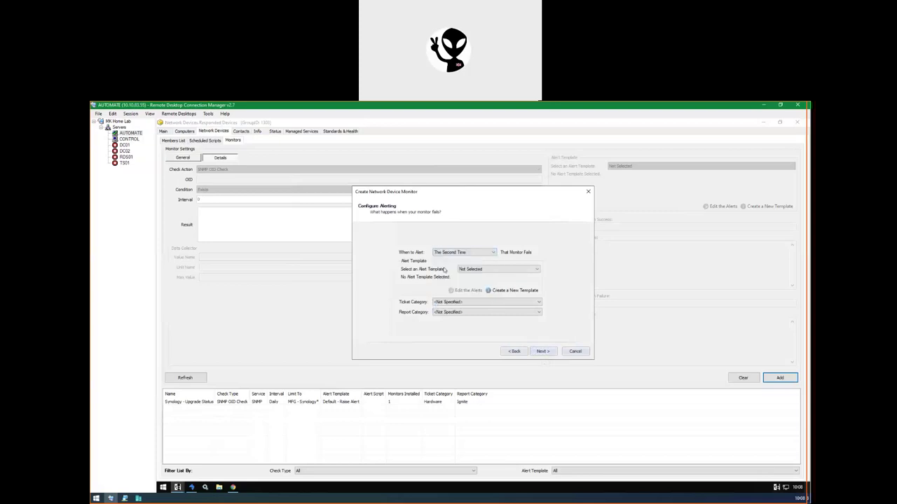
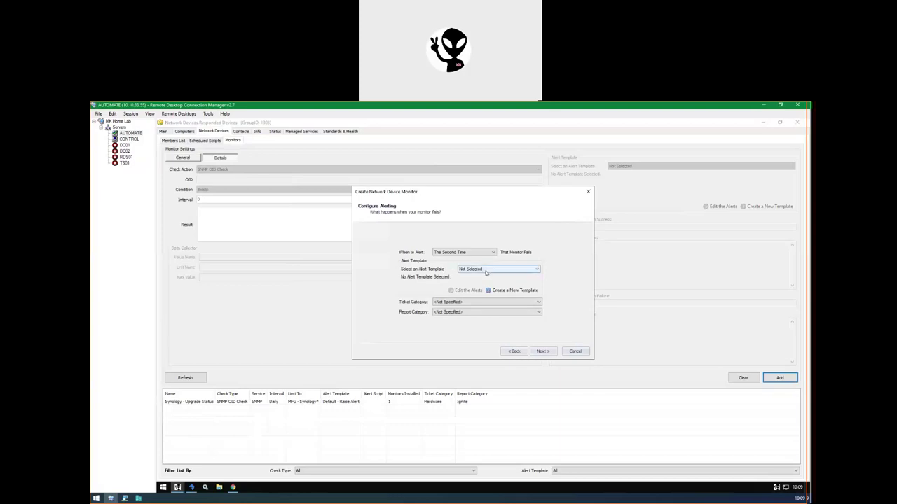
Use the Default - Create Automate Ticket template, with ticket category Hardware and report category SNMP Checks
left_click(487, 272)
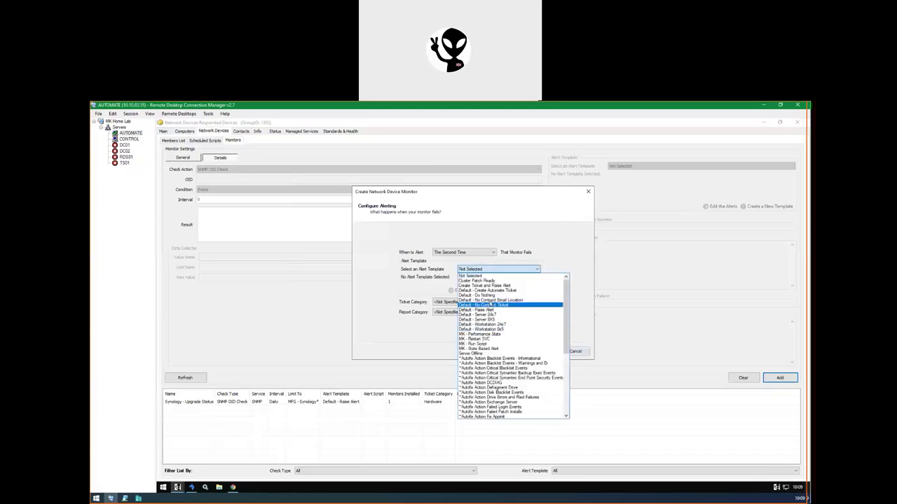
left_click(486, 295)
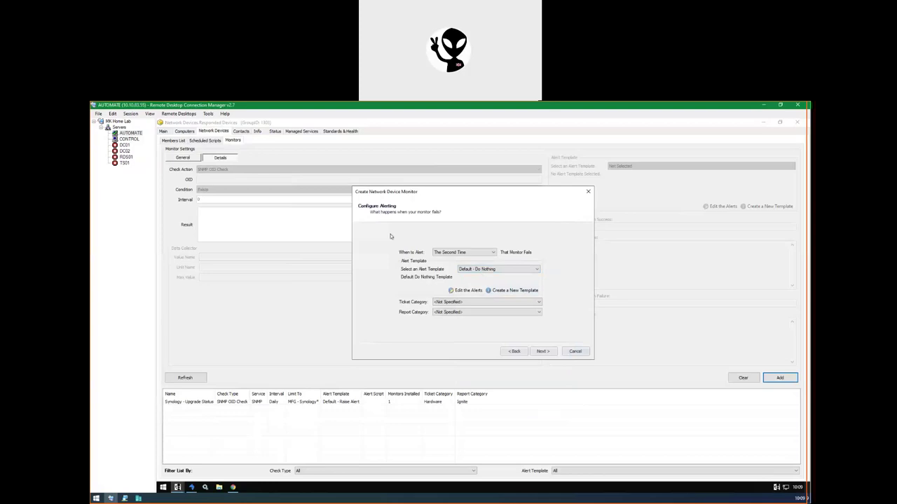
left_click(468, 271)
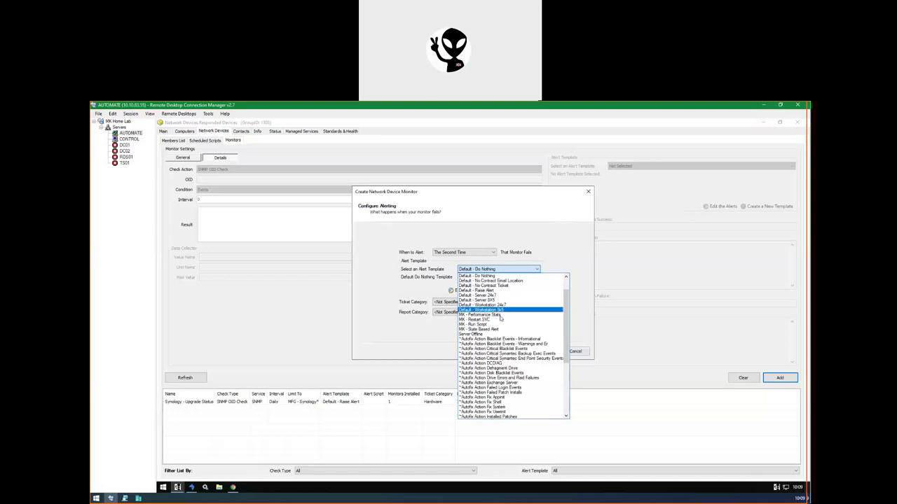
scroll(496, 380, "down", 2)
scroll(497, 379, "up", 3)
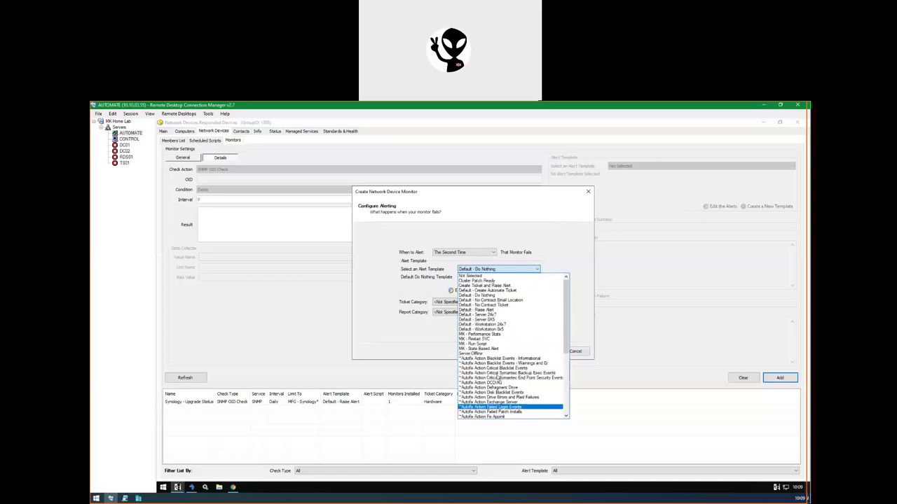
left_click(487, 290)
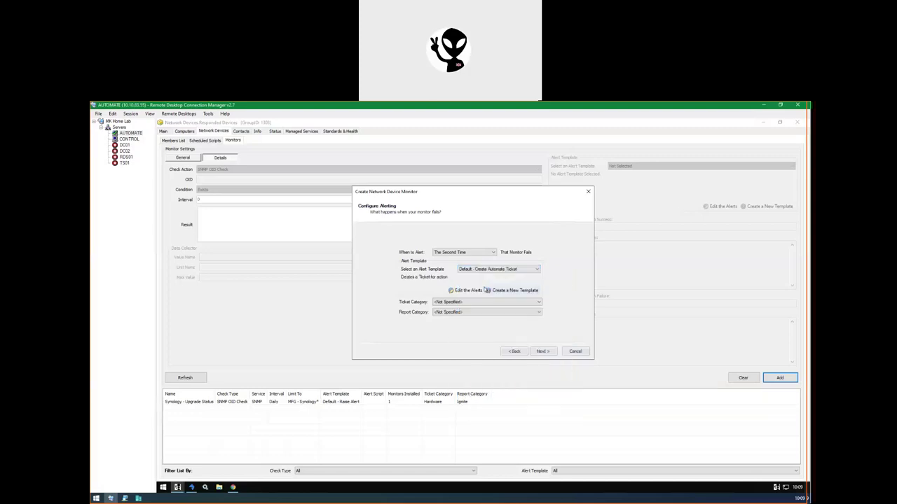
left_click(460, 306)
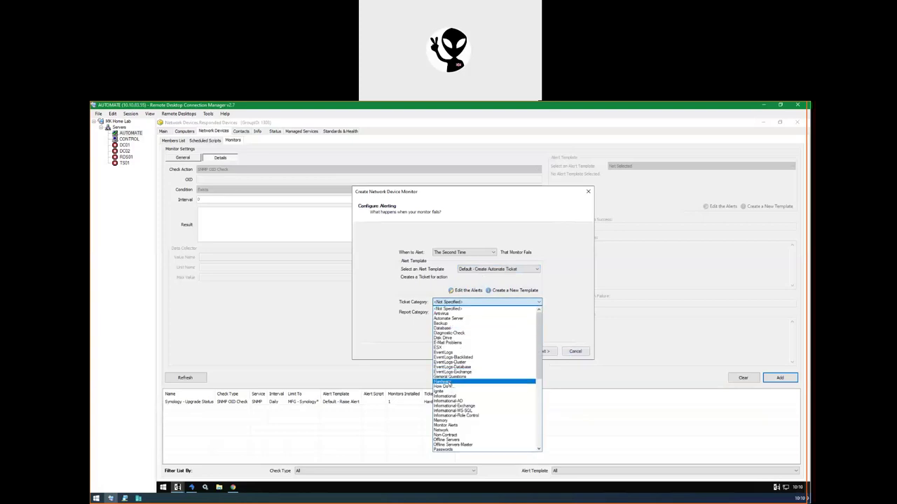
left_click(442, 382)
left_click(453, 313)
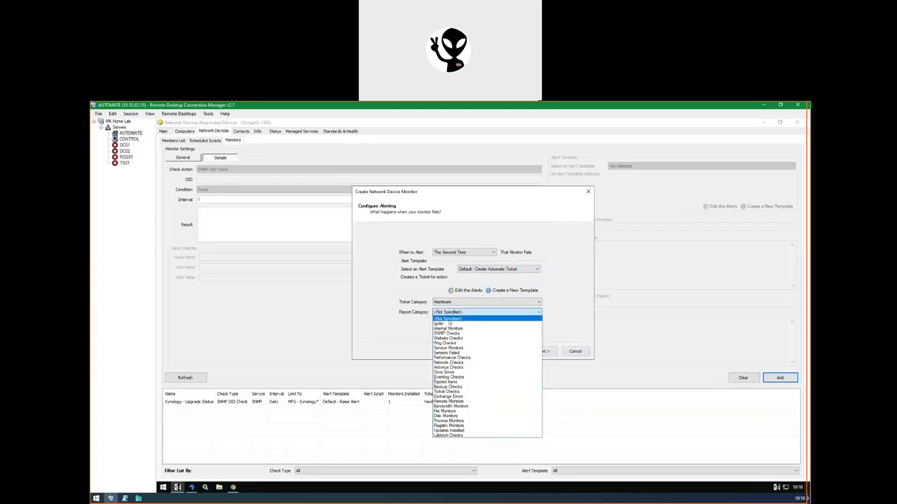
left_click(450, 334)
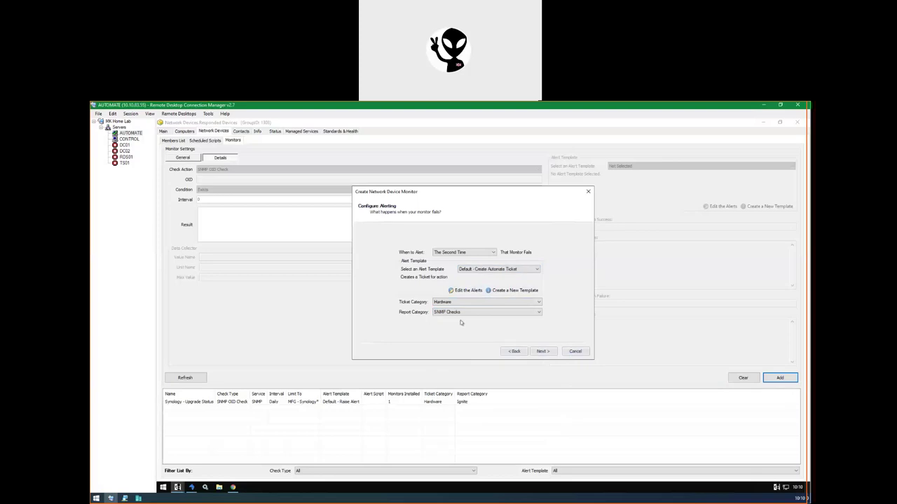
left_click(543, 352)
Write the success alert subject 'Synology - System Running Hot!!'
left_click(429, 247)
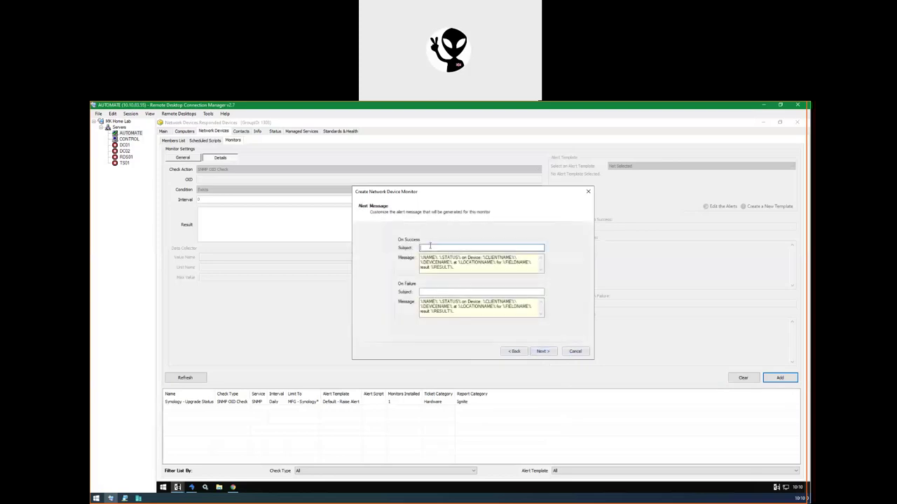
left_click_drag(455, 192, 406, 193)
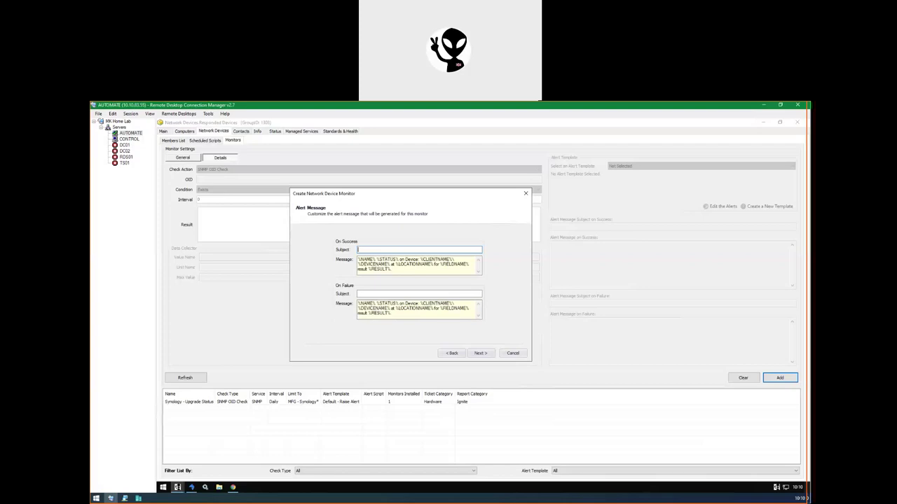
type("Synolo")
type("gy - System")
type(" Temp Ale")
key("ctrl+a")
left_click(406, 249)
left_click_drag(390, 249, 453, 249)
type("Running ho")
double_click(415, 249)
type("Hot!!")
Copy the same subject into the failure alert subject and continue
left_click_drag(418, 250, 313, 243)
key("ctrl+c")
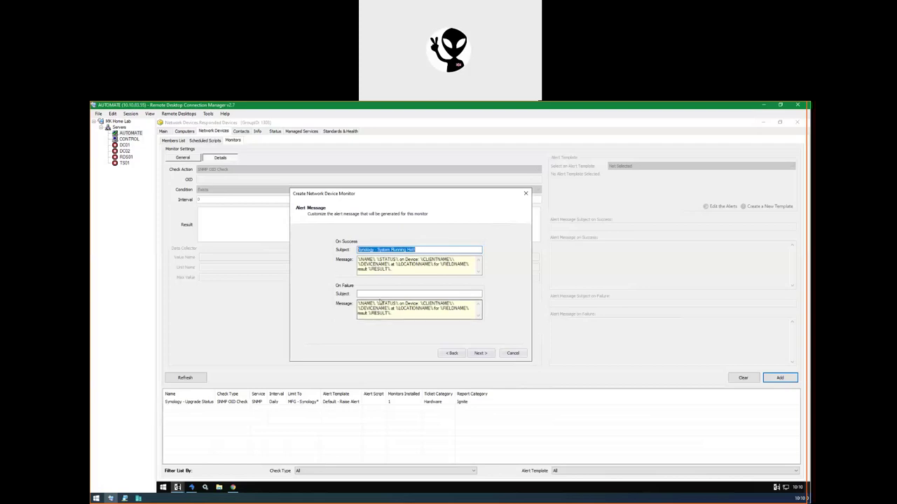
left_click(384, 295)
key("ctrl+v")
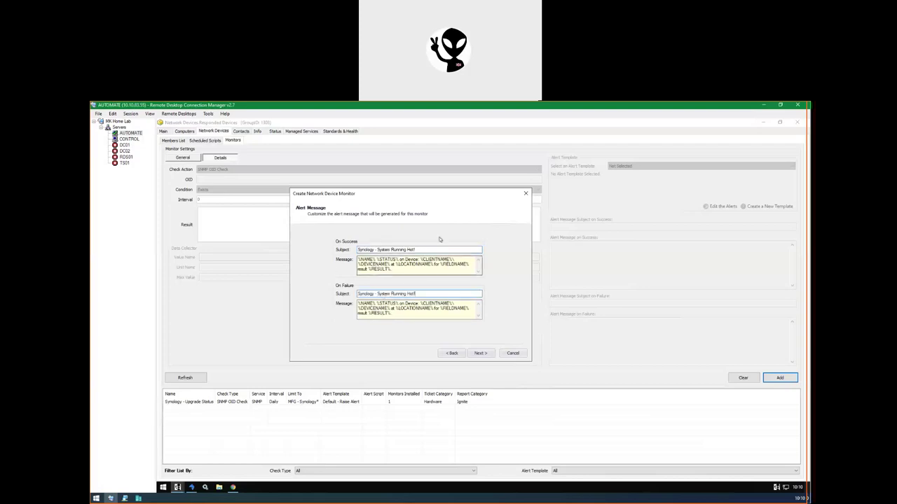
left_click(480, 354)
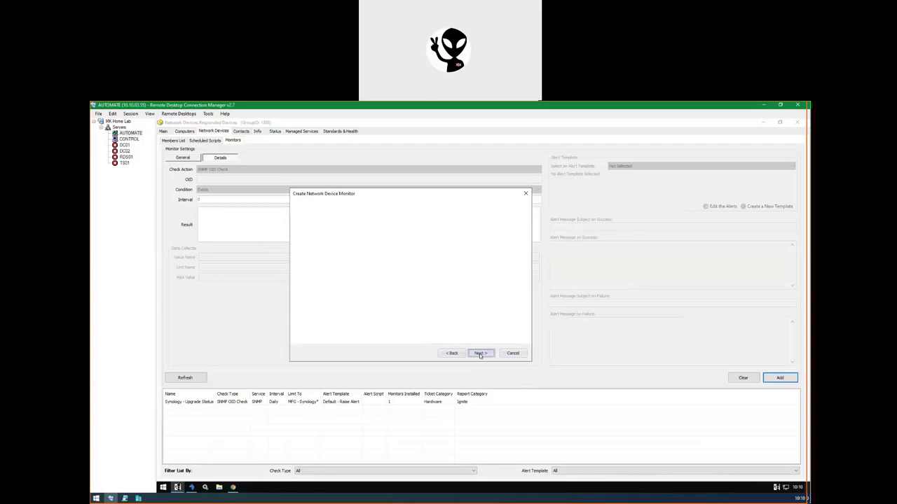
Name the monitor 'Synology - System Temp (> 50 deg)' and finish the wizard
left_click(351, 245)
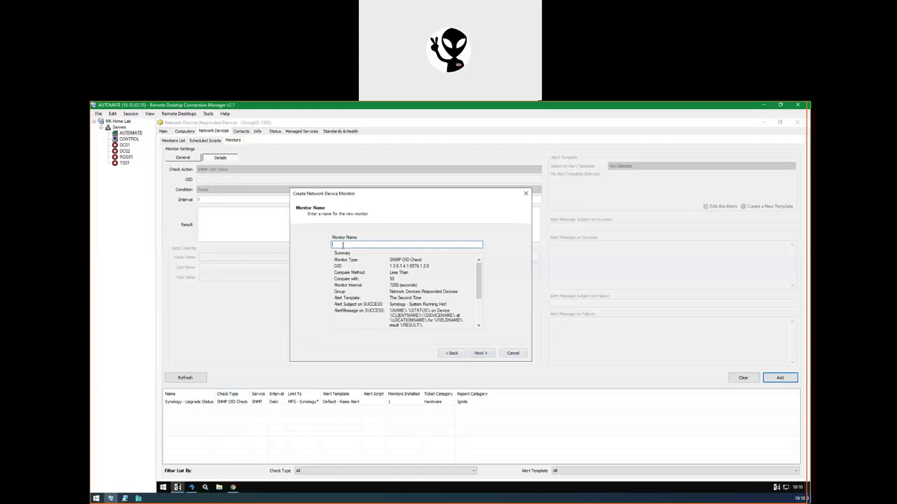
type("Synolog")
type("ystem Temp")
type(")>")
left_click(482, 354)
left_click(480, 354)
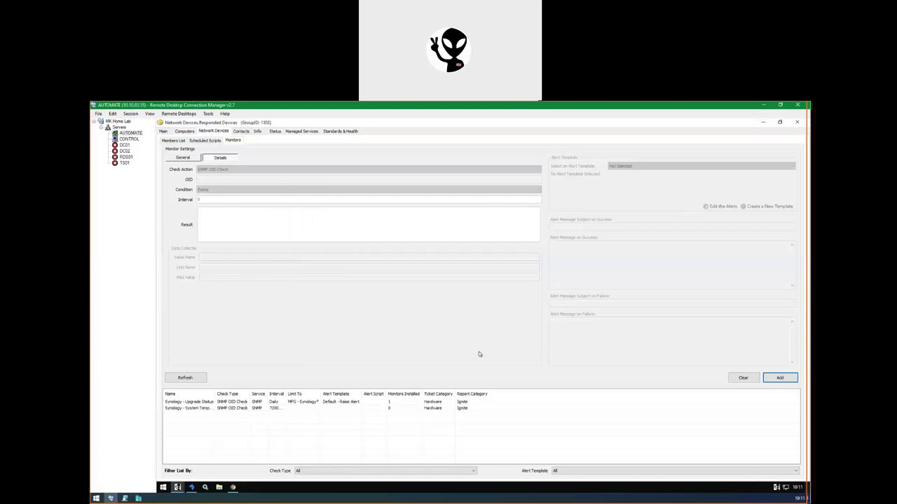
Limit the System Temp monitor to Network Device Libraries\MFG - Synology* and save it
left_click(277, 409)
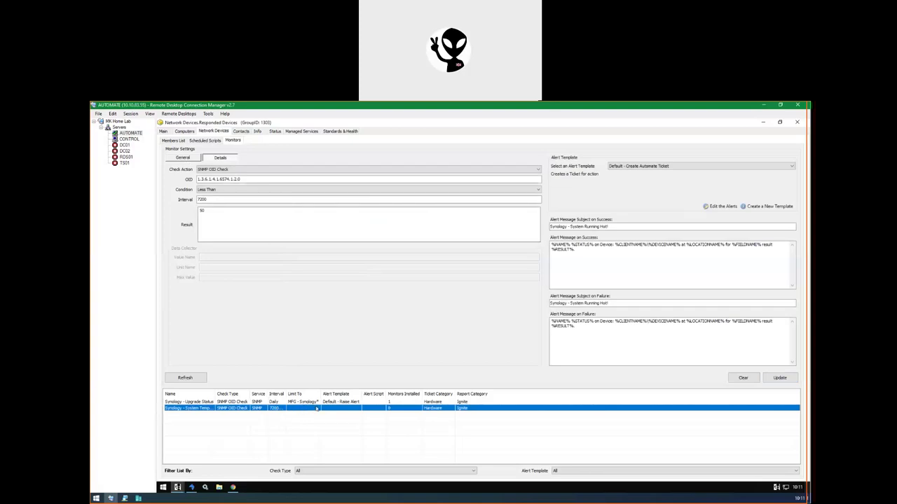
left_click(185, 162)
left_click(287, 179)
scroll(290, 294, "down", 2)
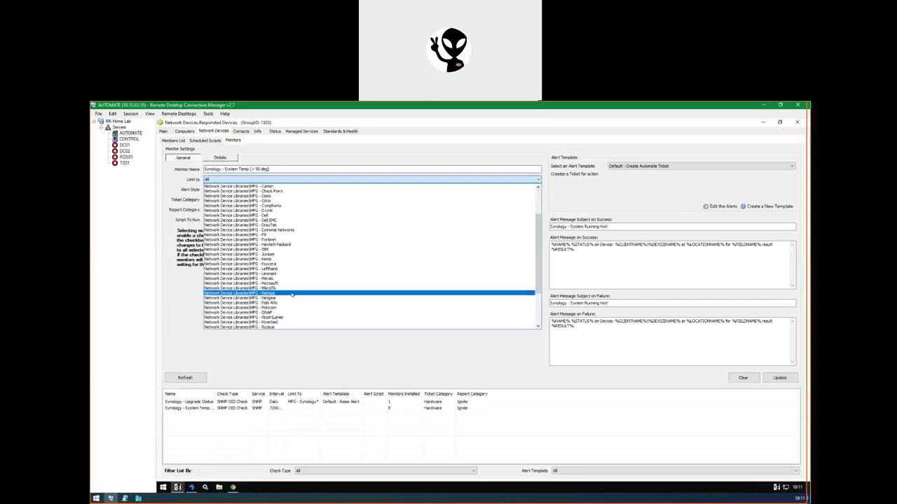
scroll(290, 294, "down", 2)
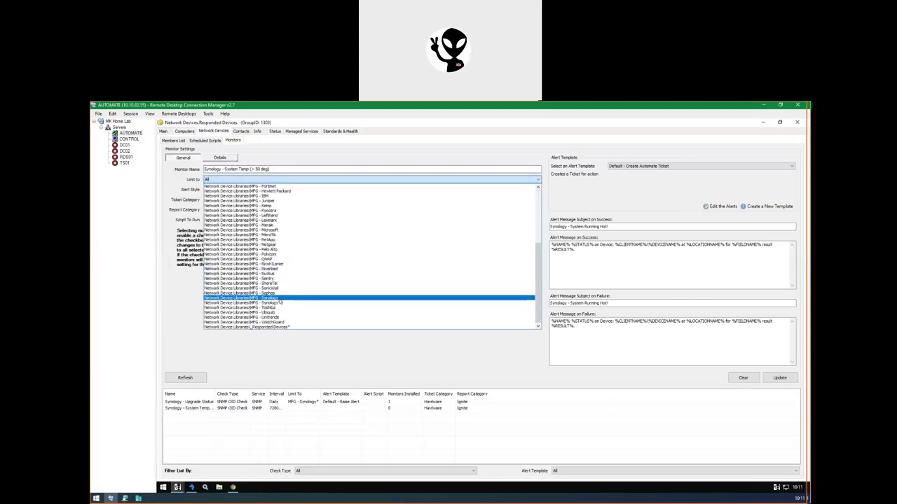
left_click(278, 304)
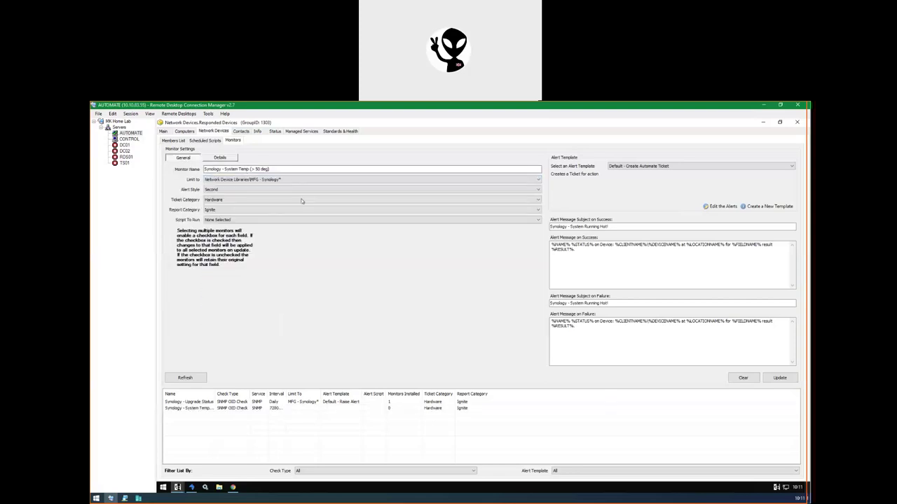
left_click(780, 378)
Refresh the monitor list and re-save the System Temp monitor, now showing 3 monitors installed
left_click(185, 377)
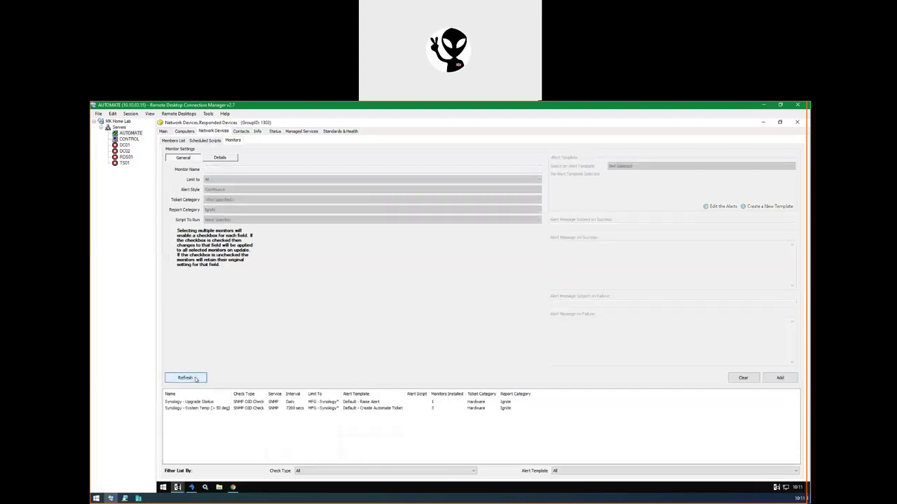
left_click(320, 409)
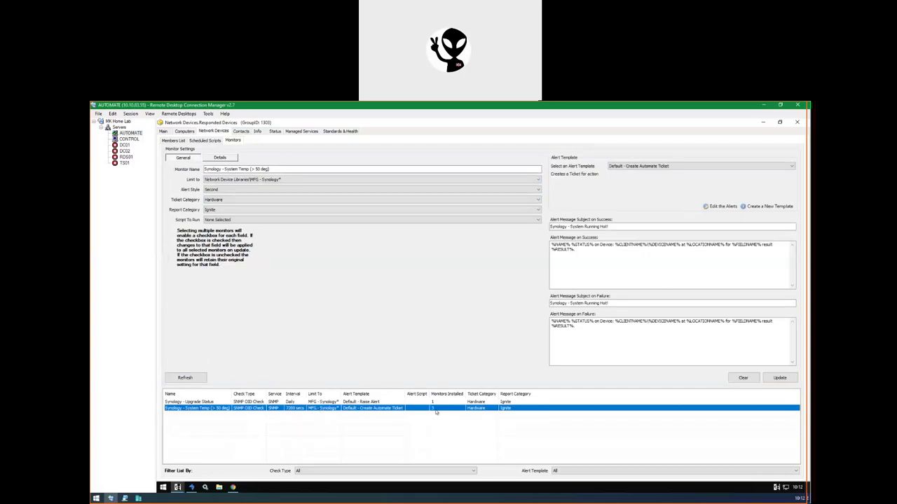
left_click_drag(341, 394, 359, 394)
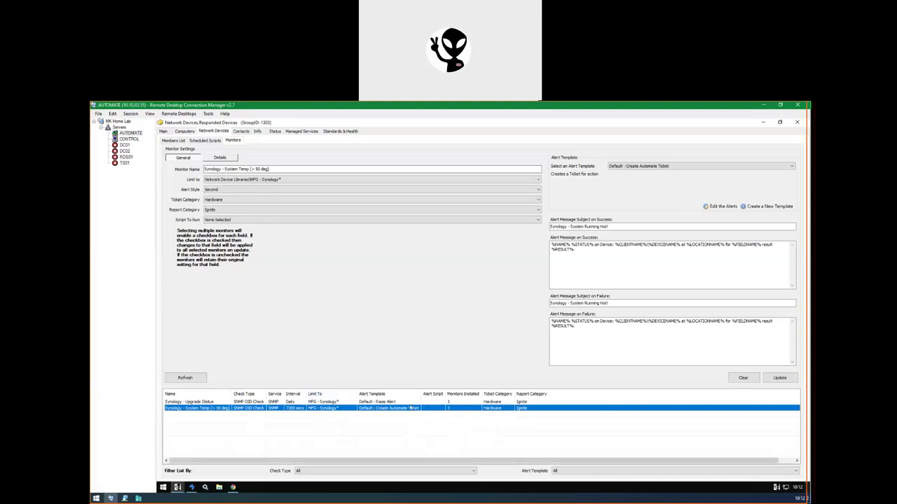
left_click(780, 380)
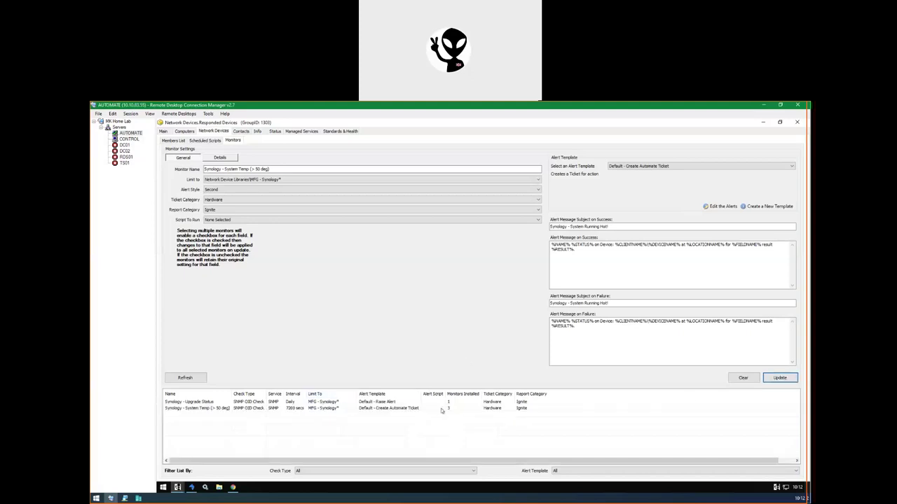
left_click(450, 411)
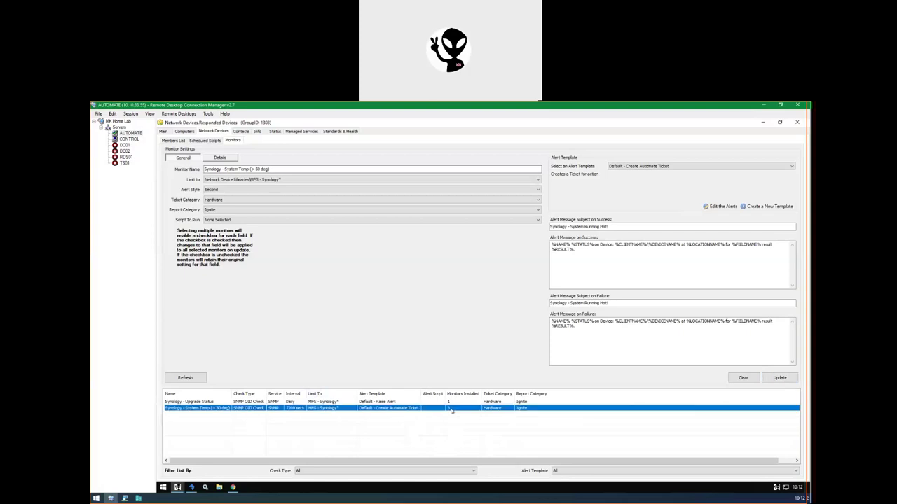
left_click(773, 379)
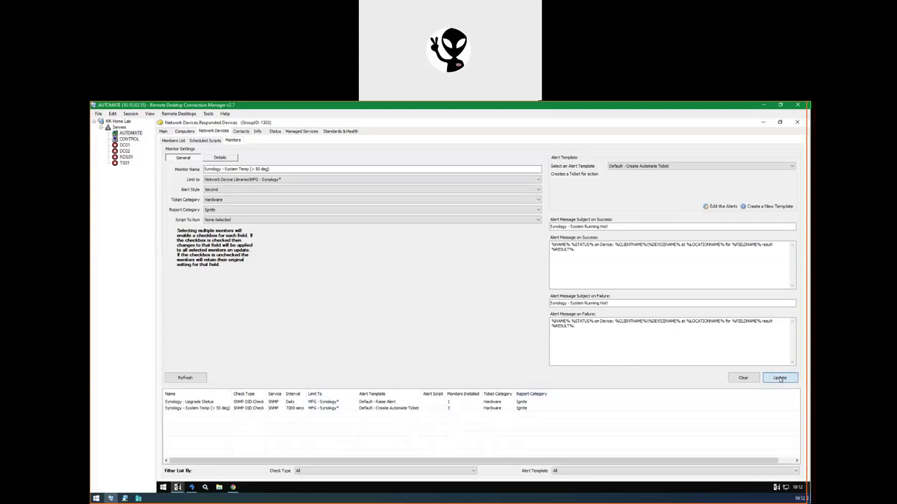
left_click(394, 409)
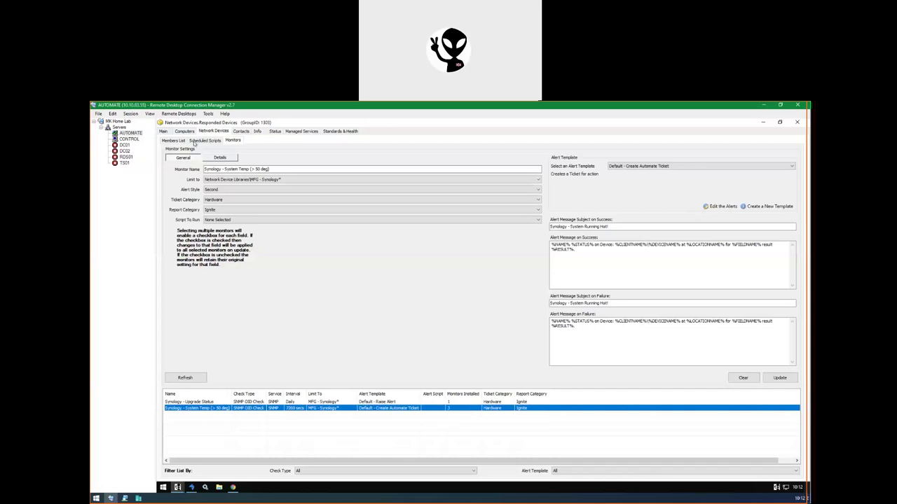
left_click(170, 141)
Check the MK01SYNOLOGY01 NAS's Synology - System Temp monitor, which returned Success reading 36
left_click(200, 184)
left_click(201, 190)
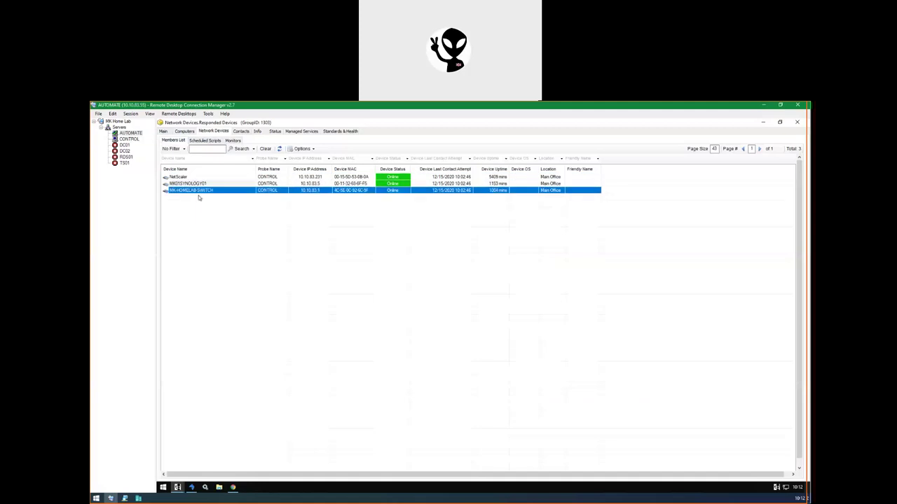
left_click(200, 185)
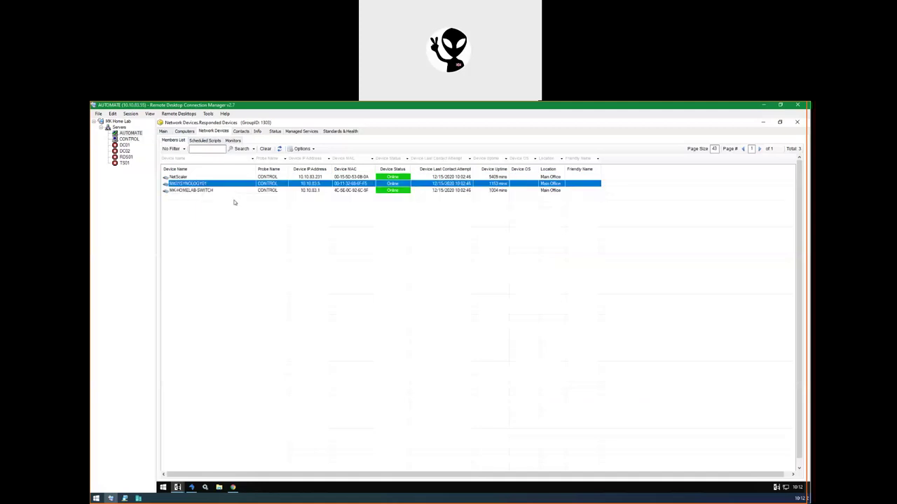
double_click(211, 185)
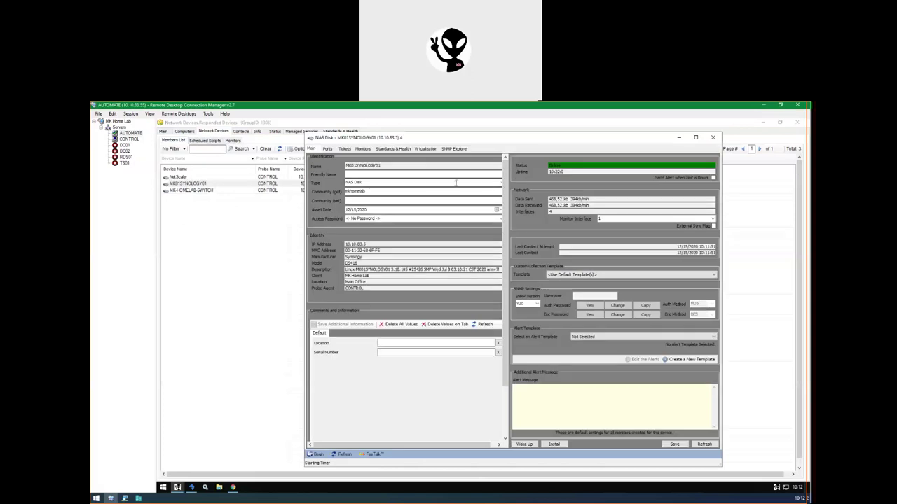
left_click(362, 149)
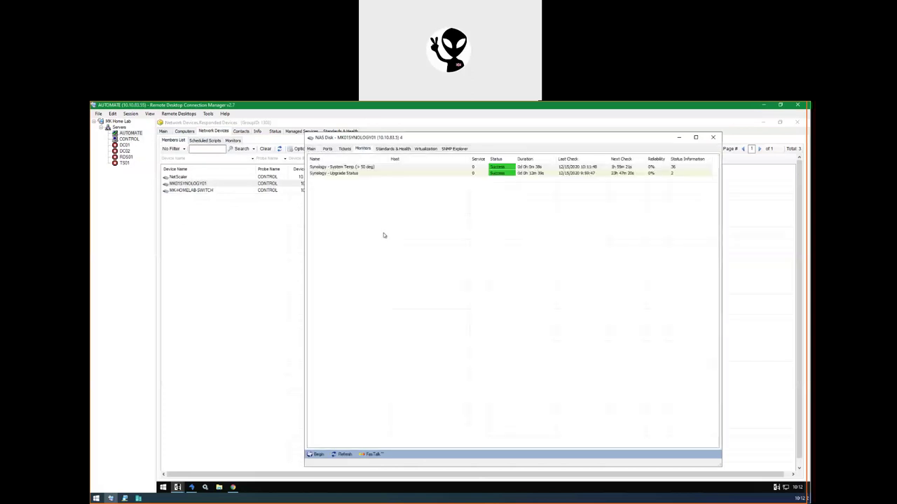
left_click(363, 167)
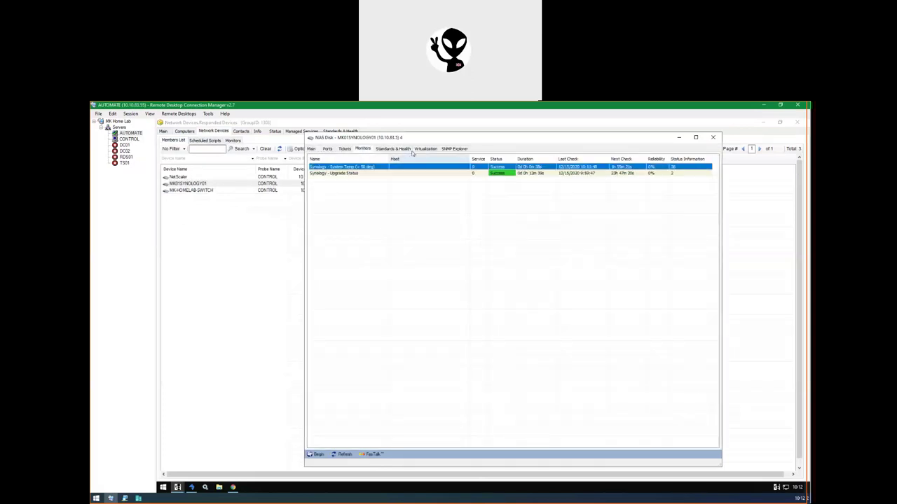
Close the NAS Disk monitor window and return to the Responded Devices window
left_click_drag(426, 138, 297, 214)
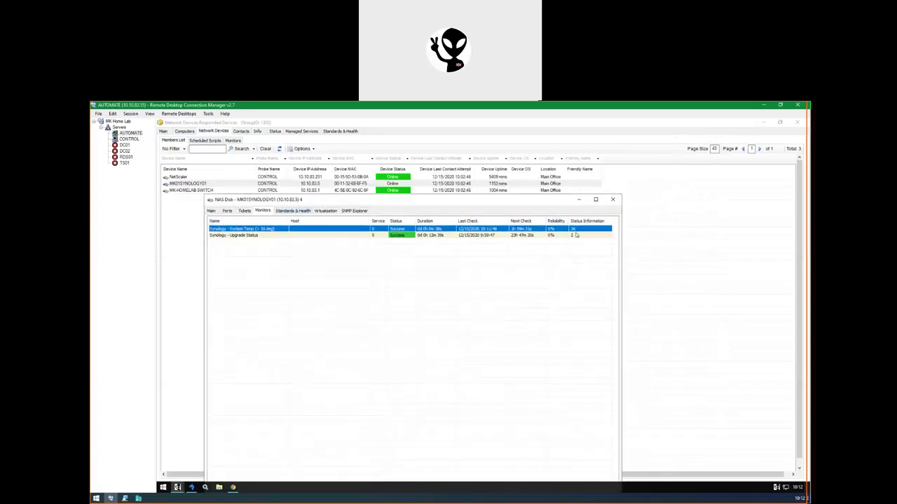
left_click_drag(463, 200, 530, 218)
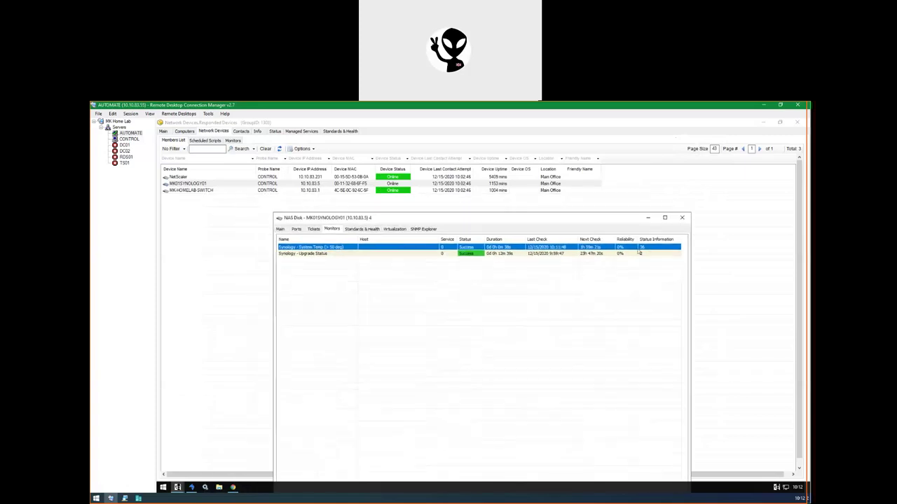
left_click(681, 217)
left_click(764, 123)
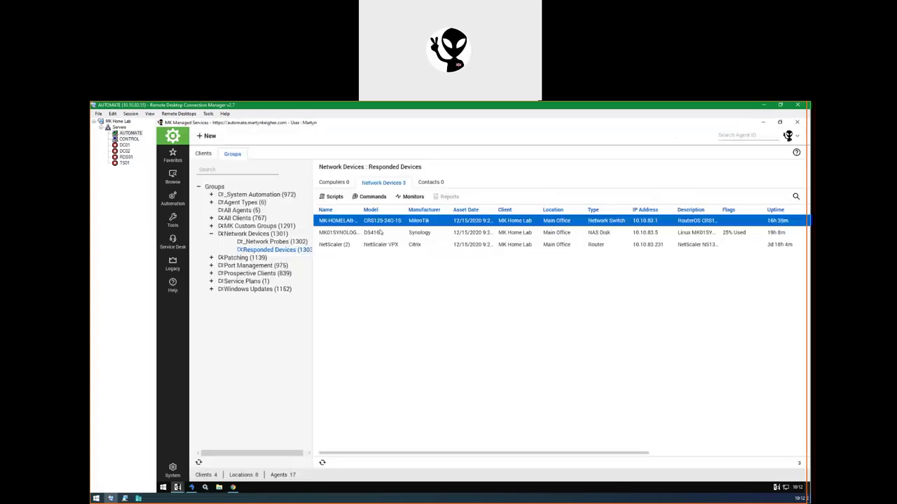
left_click(178, 488)
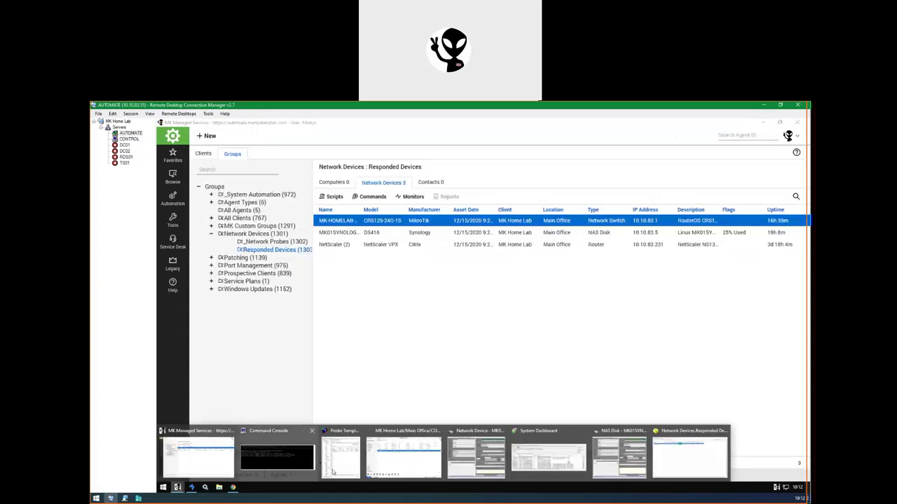
Change the System Temp check to Greater Than/Equal with result 30 and save it
left_click(683, 446)
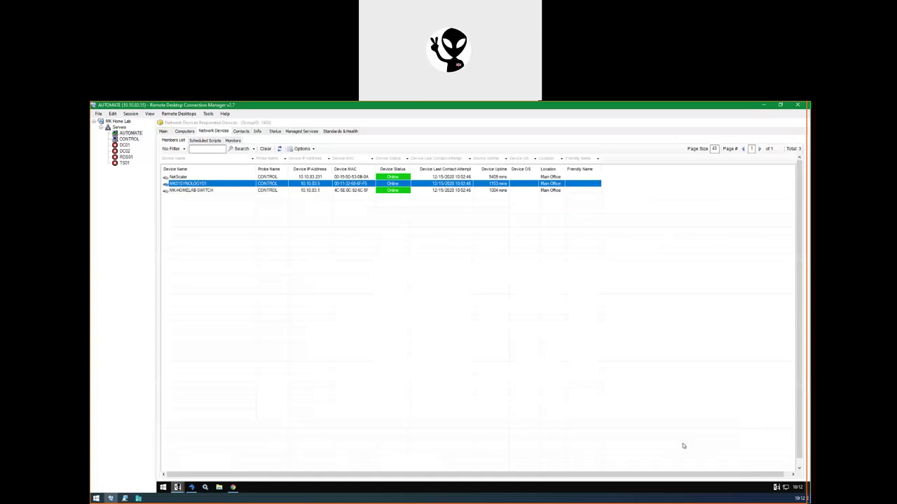
left_click(233, 141)
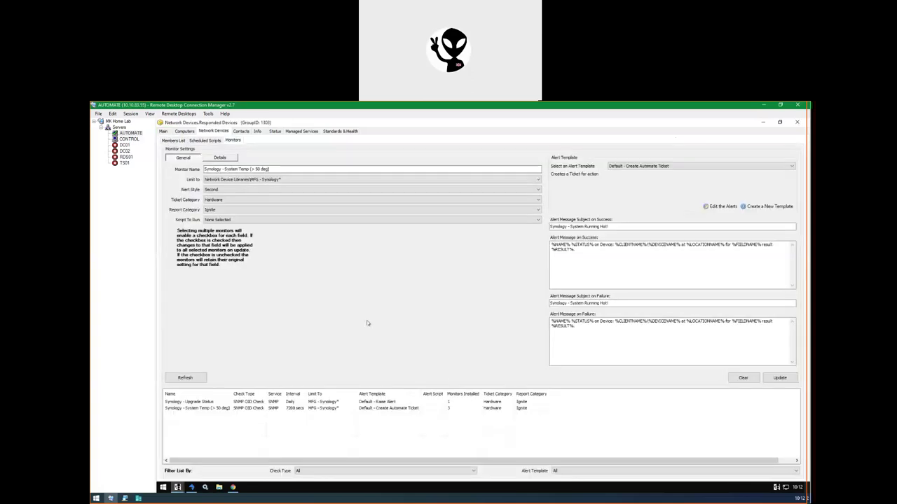
left_click(422, 408)
left_click(229, 160)
left_click(199, 225)
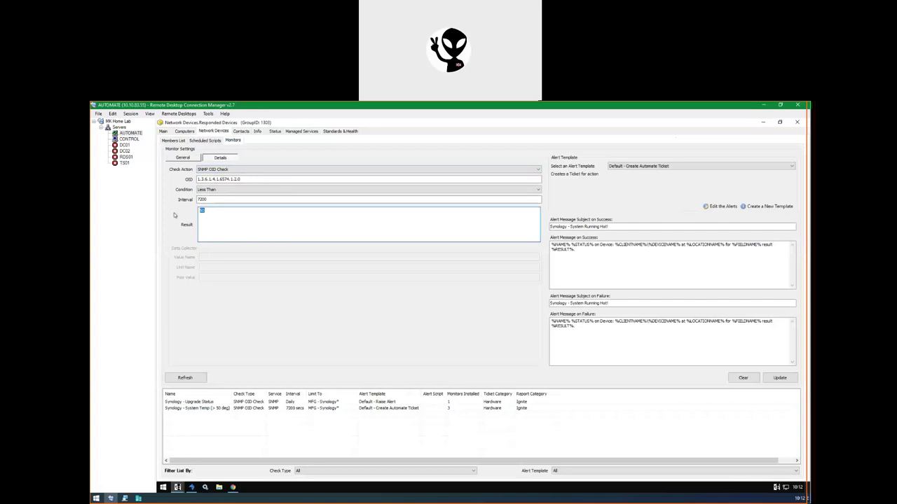
type("30")
left_click(210, 189)
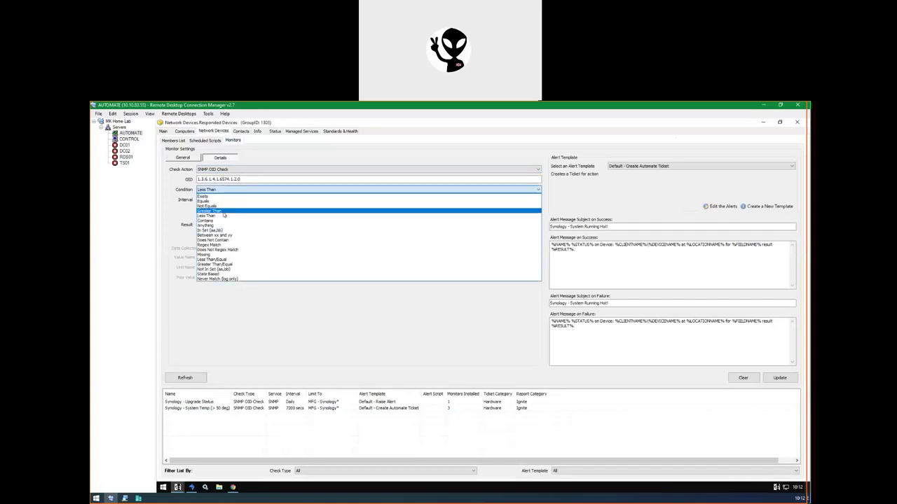
left_click(214, 259)
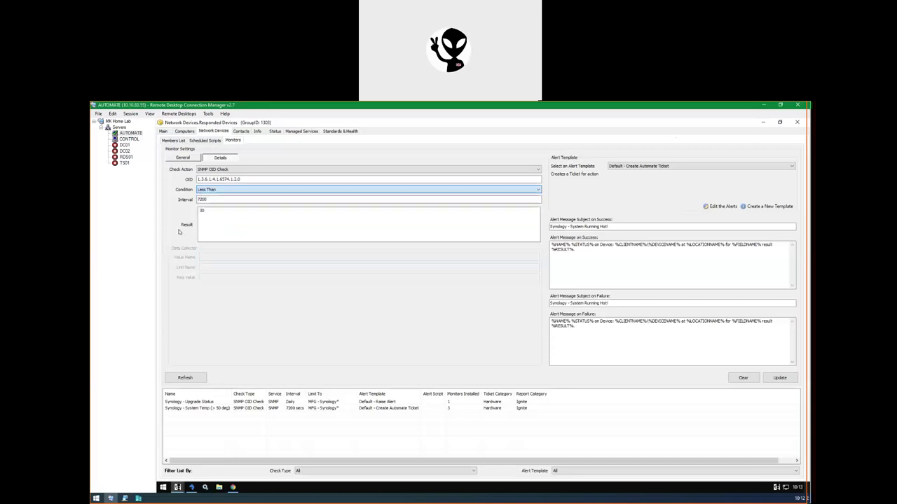
left_click_drag(213, 210, 191, 213)
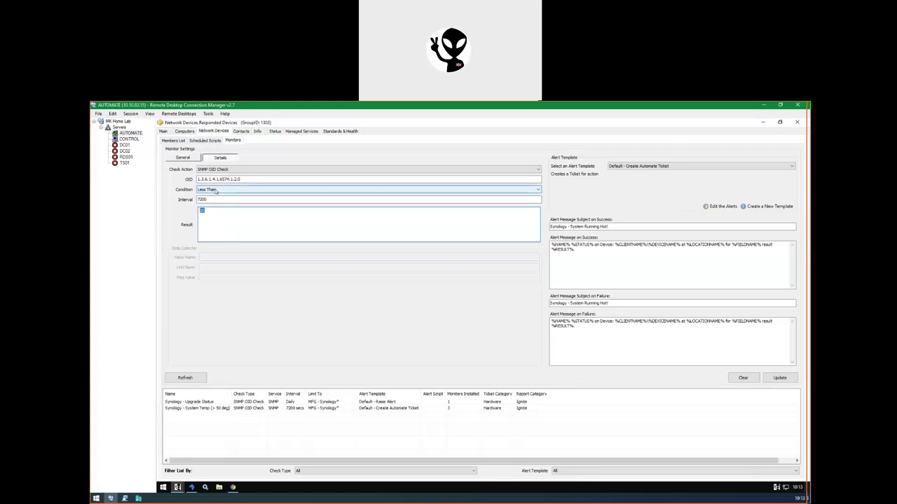
left_click(216, 190)
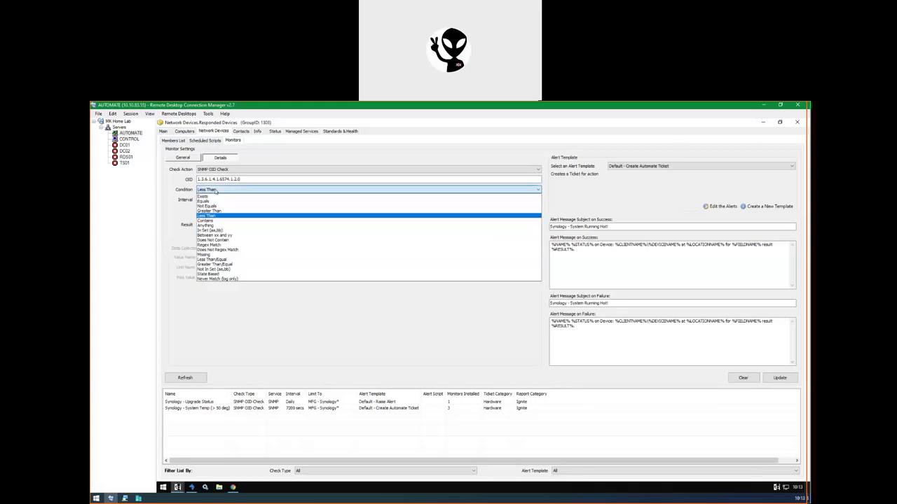
left_click(219, 266)
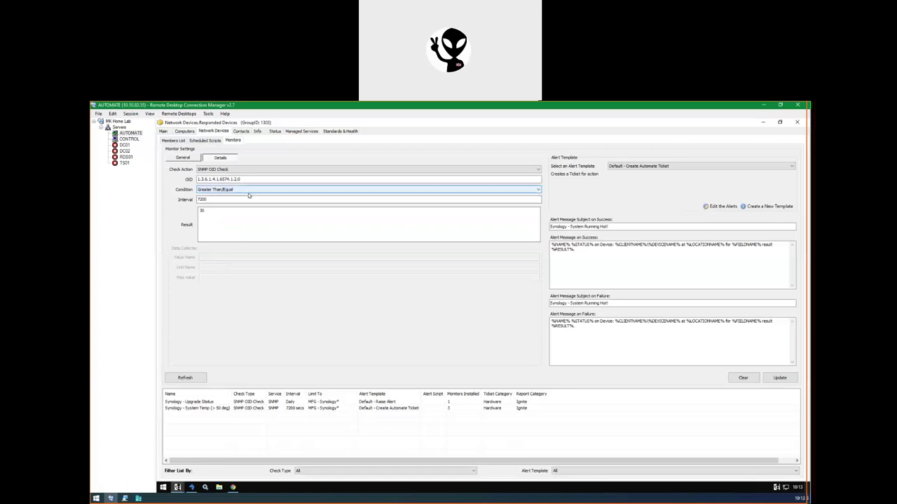
left_click(780, 379)
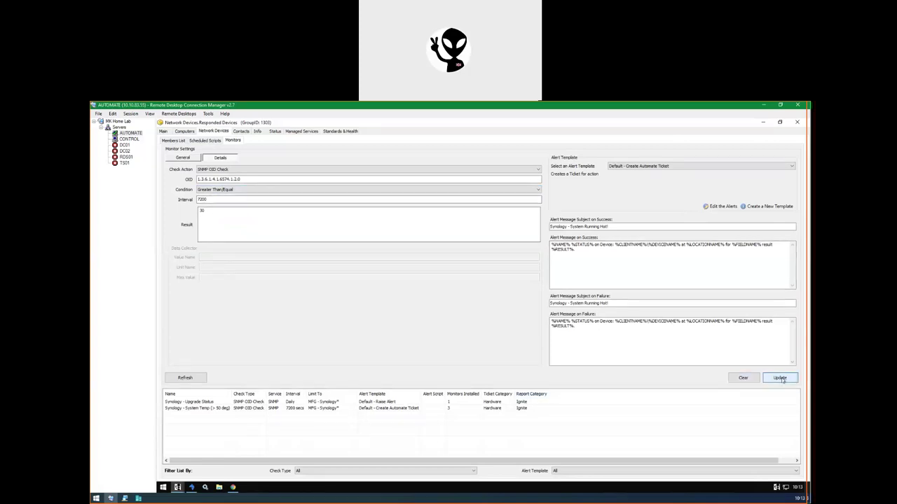
Refresh and sort the group's monitor list to verify, then begin a new network device monitor
left_click(185, 378)
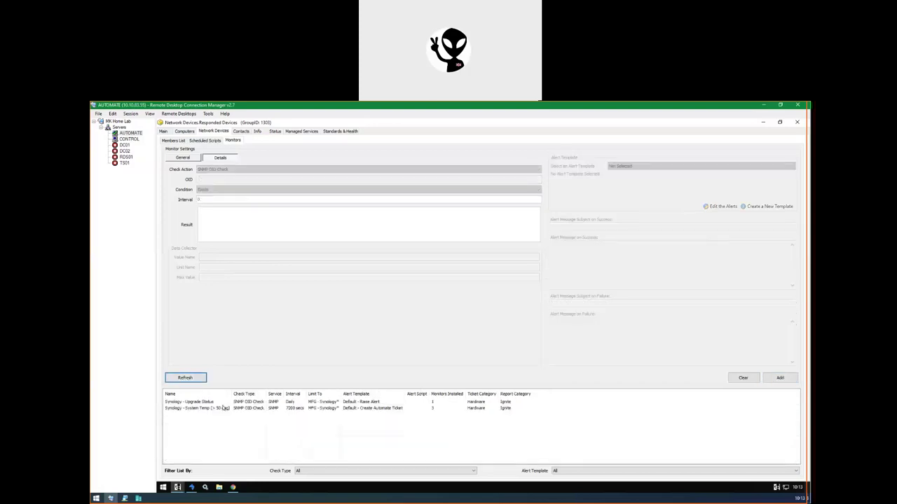
left_click(269, 410)
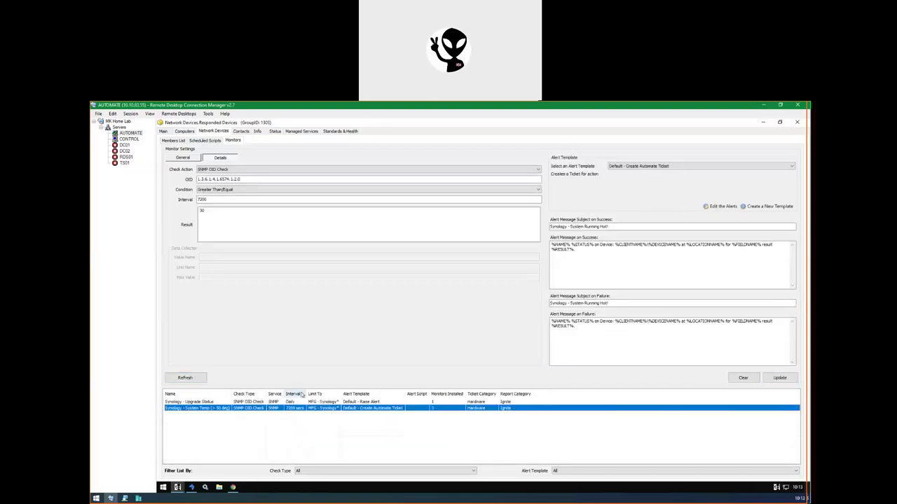
left_click_drag(305, 391, 356, 392)
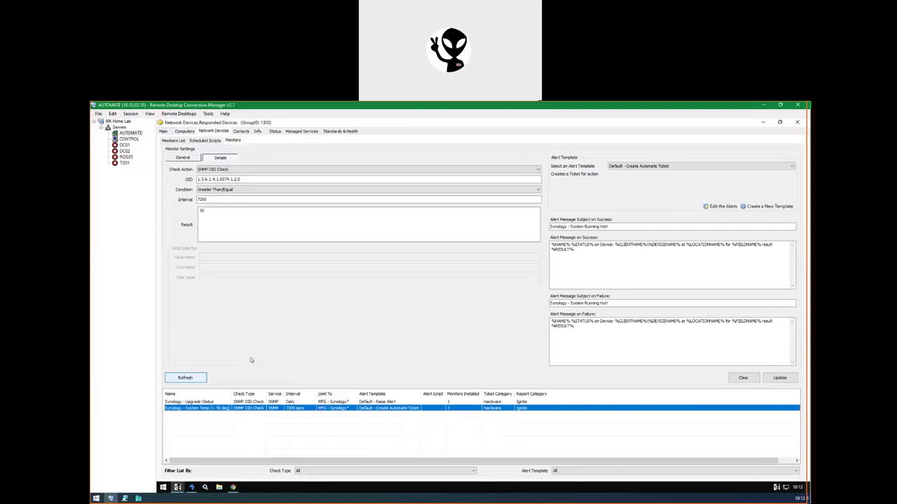
left_click(182, 376)
left_click(389, 408)
left_click(211, 395)
left_click(211, 395)
left_click(211, 394)
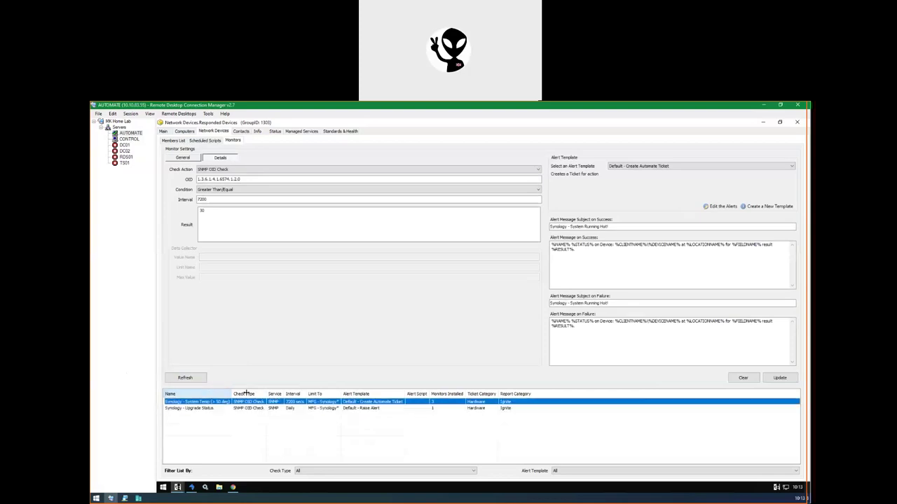
left_click(293, 394)
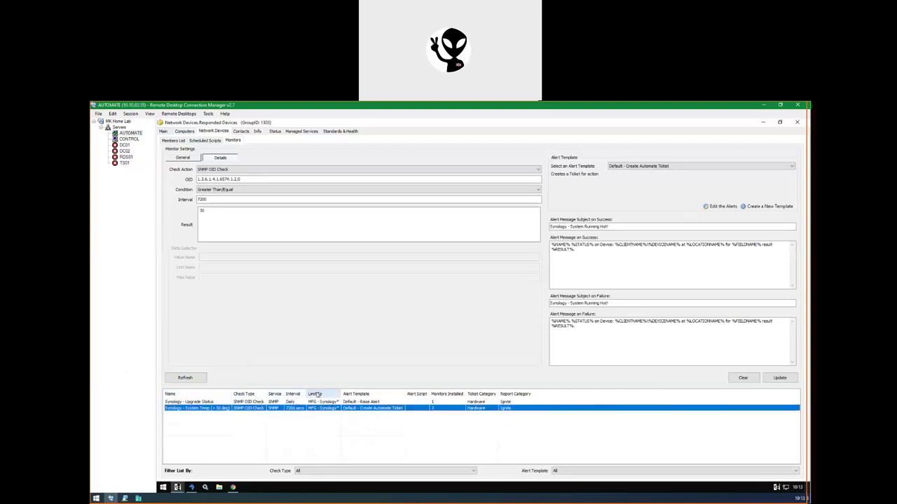
left_click(203, 394)
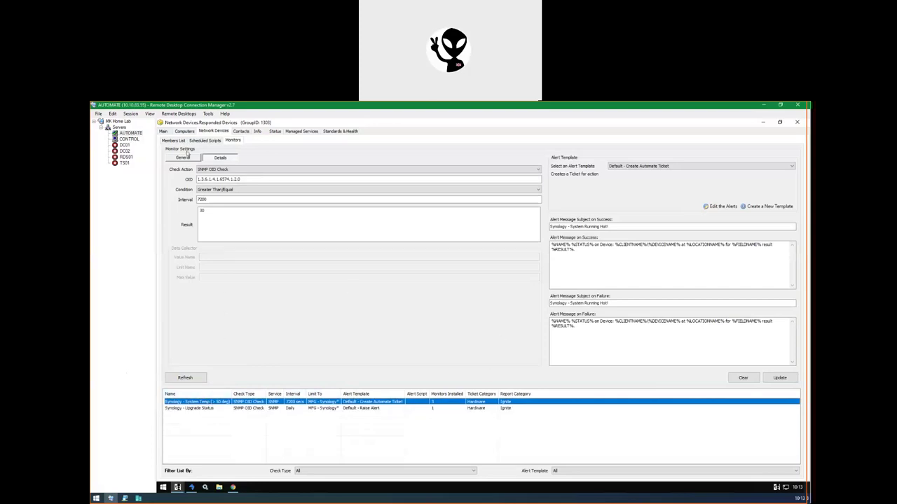
left_click(184, 379)
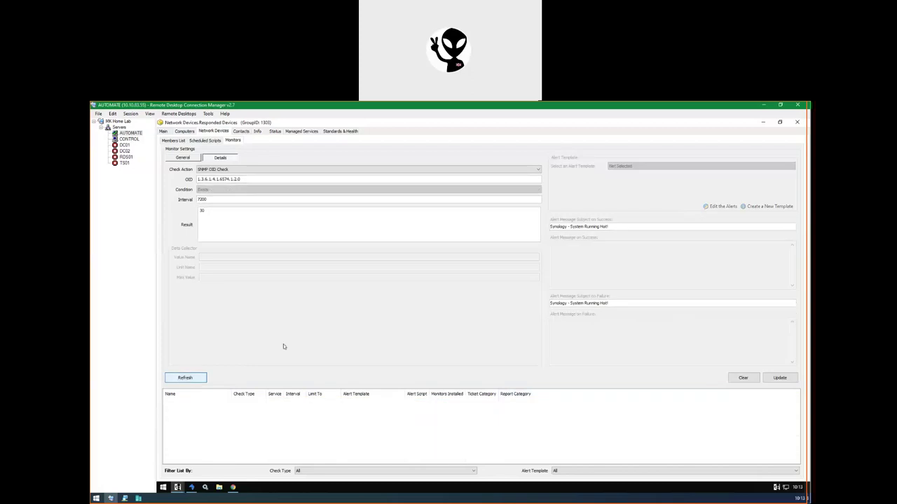
left_click(780, 377)
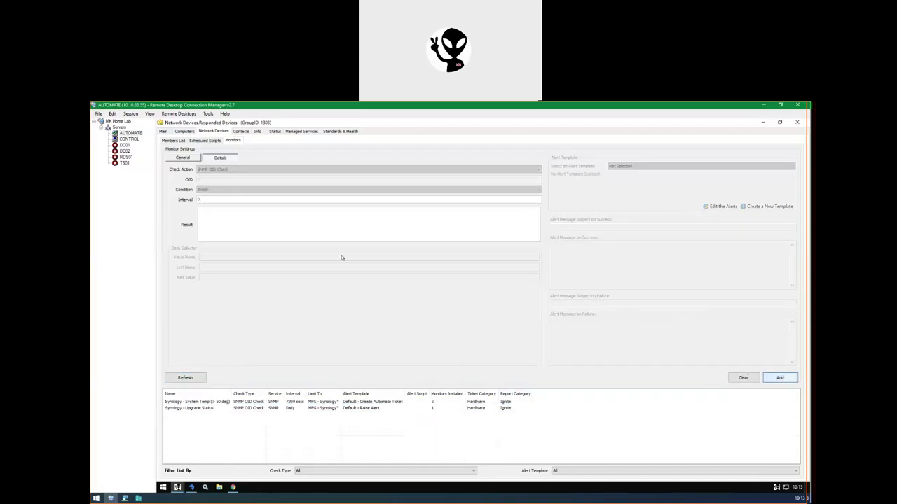
left_click(398, 331)
Enter the OID 1.3.6.1.4.1.6574.3.1.1.3.0 for the new SNMP monitor
left_click(302, 235)
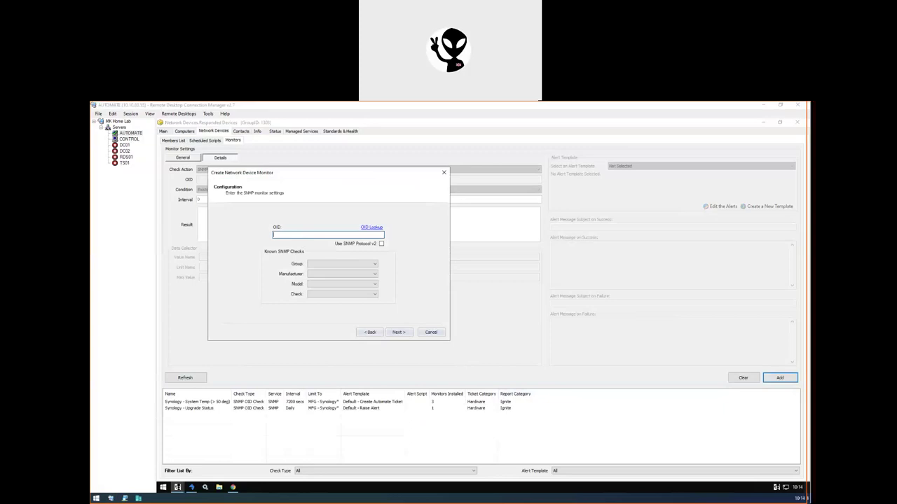
left_click(284, 234)
type("1.3.6.1.4.1.6574.3.1.1.3.0")
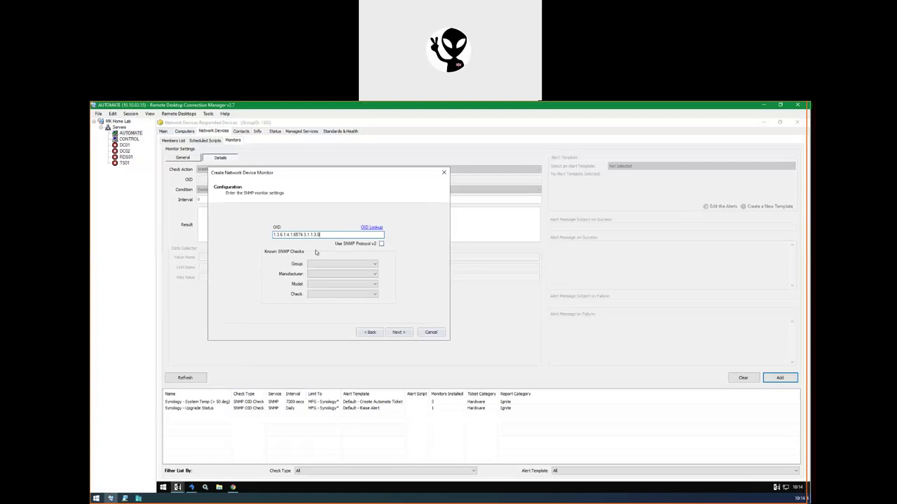
left_click(398, 333)
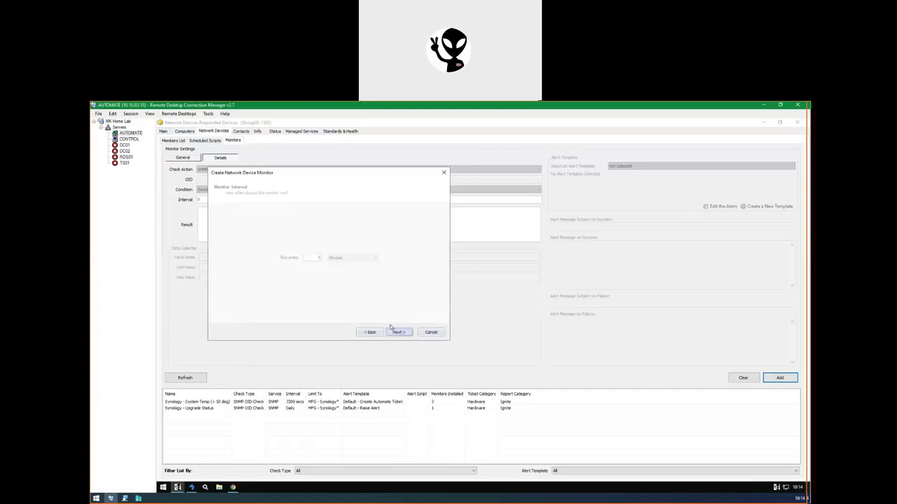
Run the monitor every 1 hour and treat a response equal to 1 as normal
left_click(335, 258)
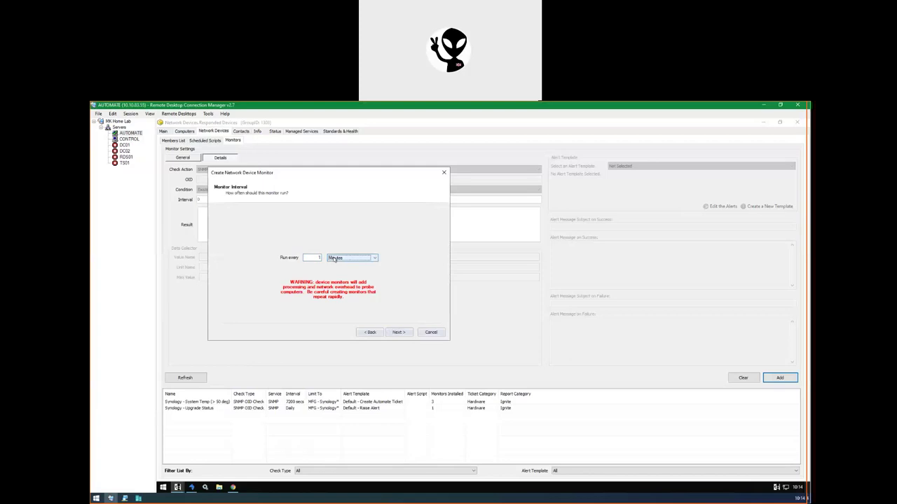
scroll(335, 259, "down", 1)
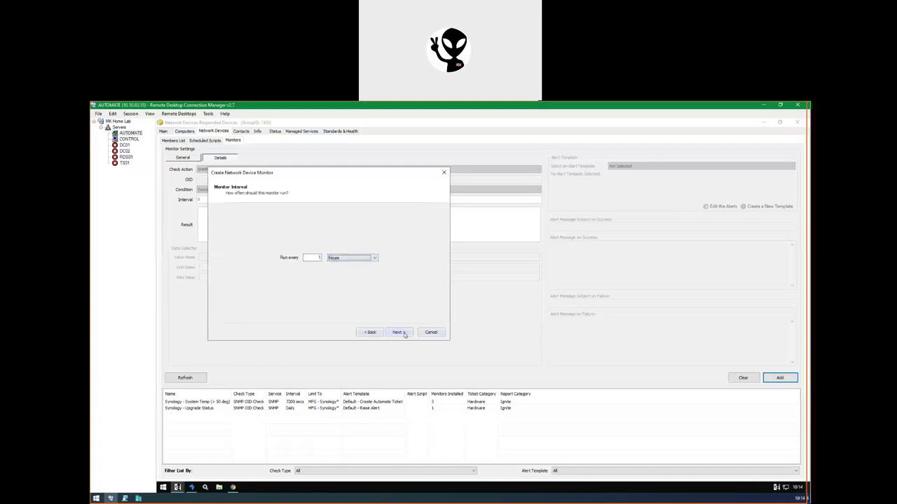
left_click(398, 332)
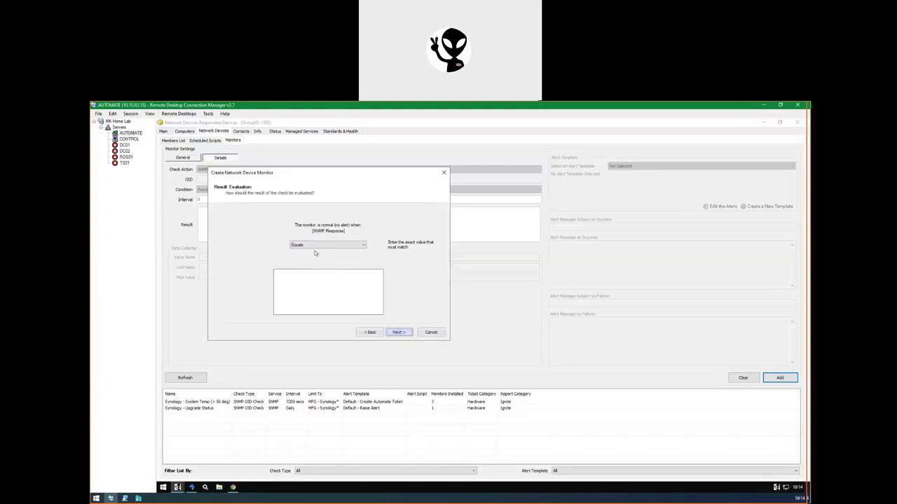
left_click(293, 295)
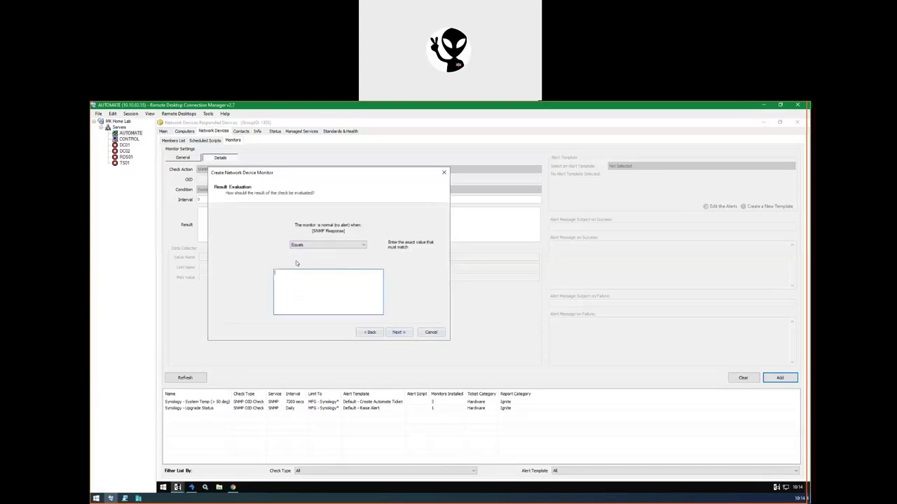
type("1")
Alert on the second failure using Default - Create Automate Ticket, Hardware tickets, SNMP Checks reporting
left_click(397, 332)
left_click(312, 233)
left_click(305, 251)
left_click(343, 250)
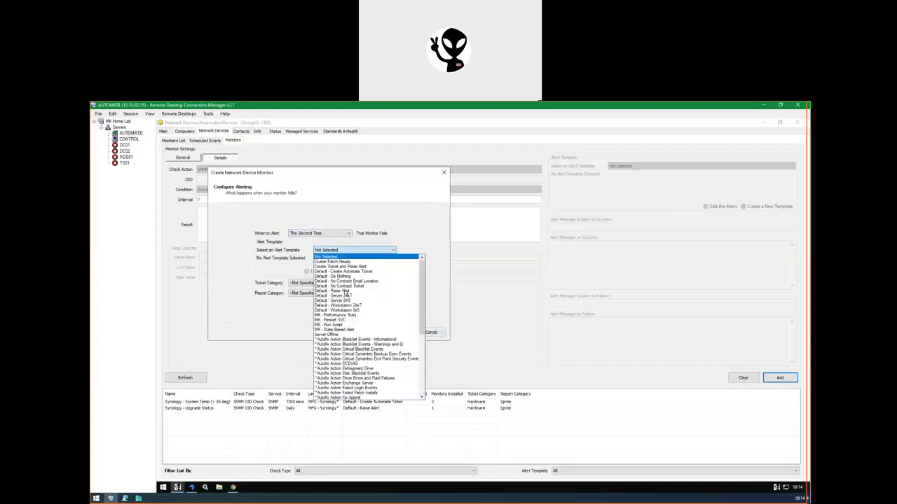
left_click(343, 271)
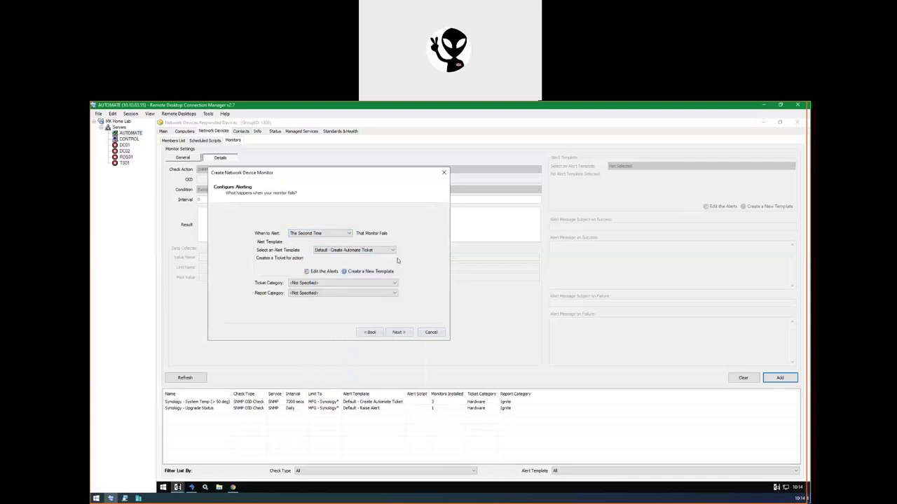
left_click(351, 283)
left_click(301, 363)
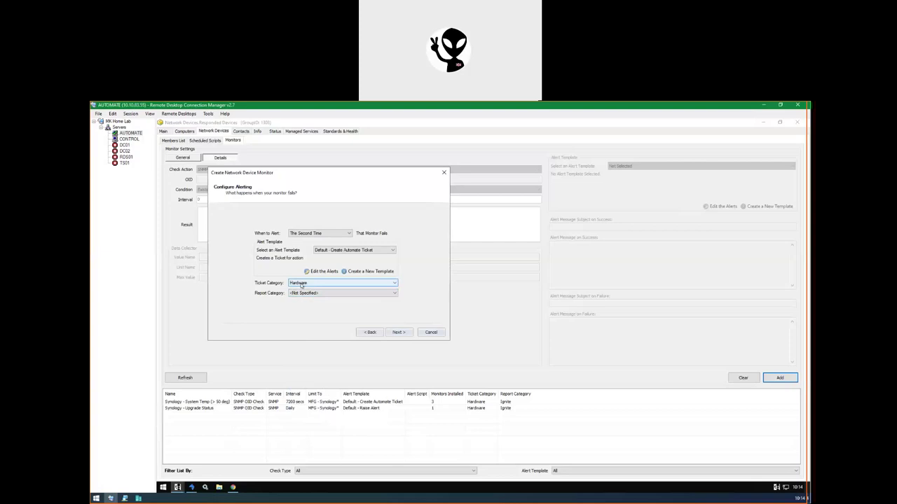
left_click(303, 294)
left_click(302, 314)
left_click(400, 333)
left_click(292, 229)
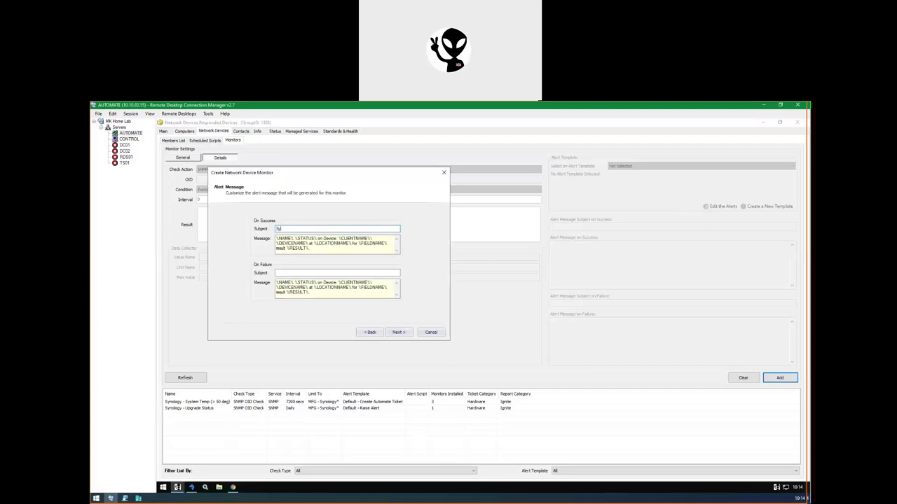
Set both success and failure alert subjects to 'Synology - RAID ALERT!'
type("Synology - R")
key("BackSpace")
key("BackSpace")
key("ctrl+a")
key("Tab")
key("Tab")
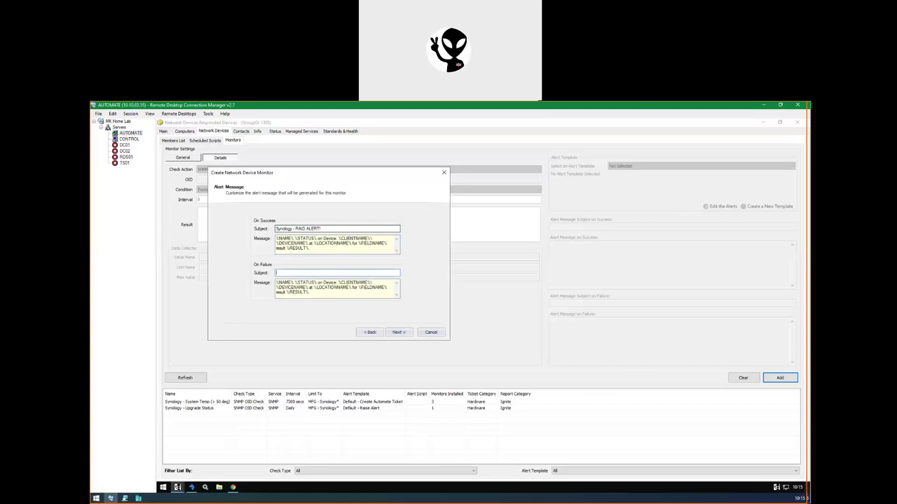
type("Synology - RAID ALERT!")
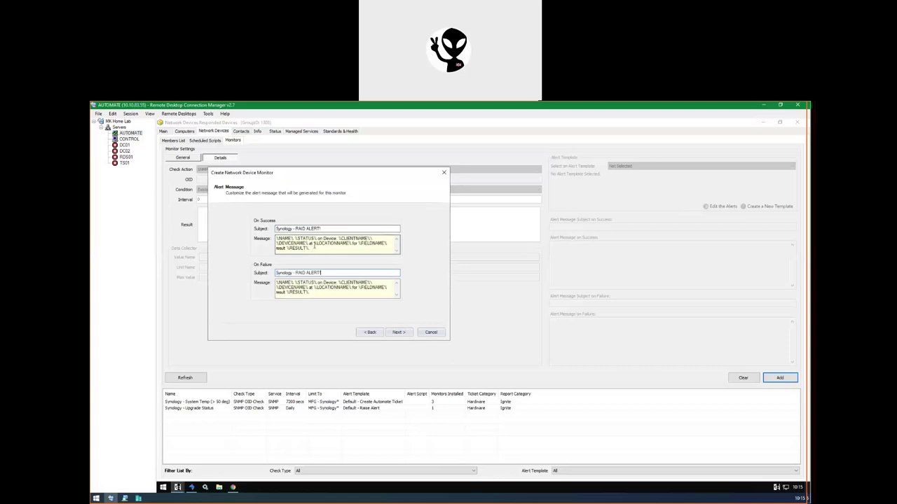
Try adding a % variable to the success message, then back out, keeping the default bodies
left_click(318, 251)
type("%")
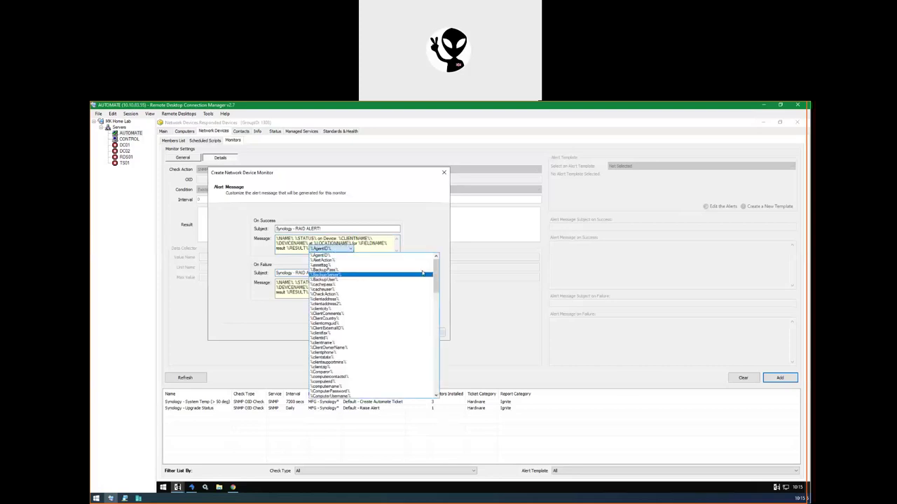
mouse_move(435, 275)
left_mouse_down()
mouse_move(434, 379)
mouse_move(435, 270)
left_mouse_up()
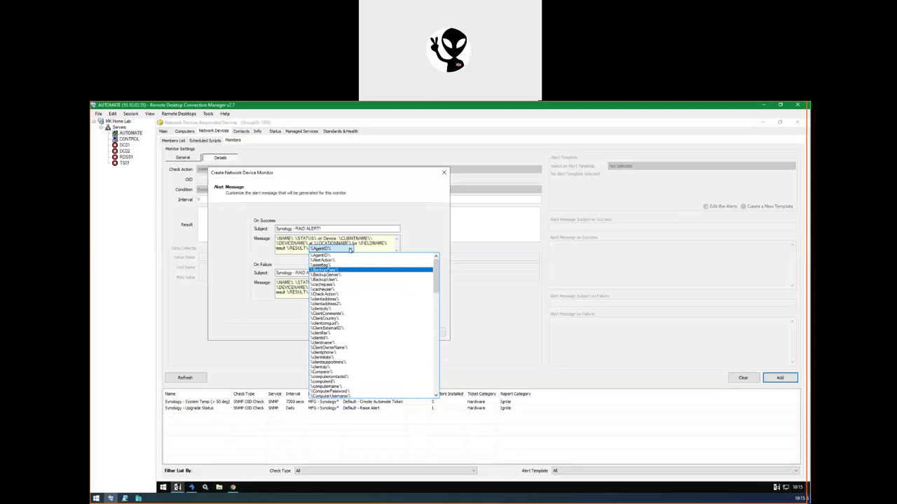
left_click_drag(434, 277, 430, 361)
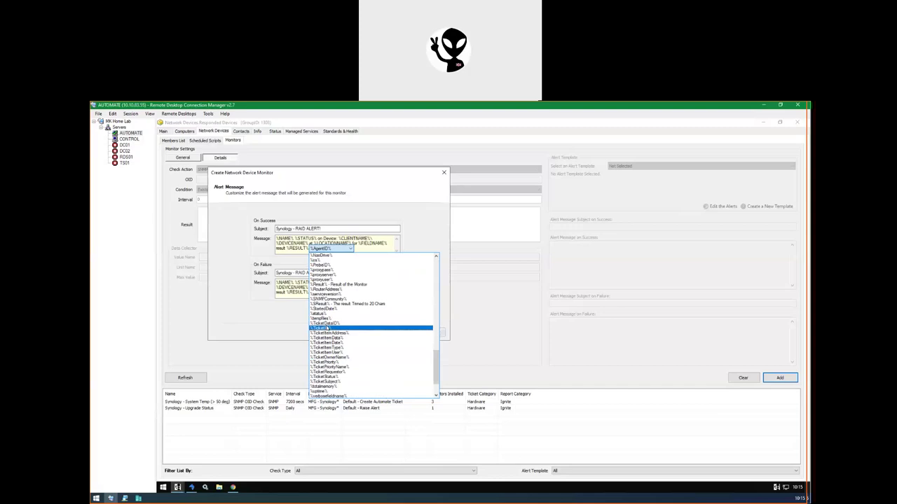
left_click(414, 233)
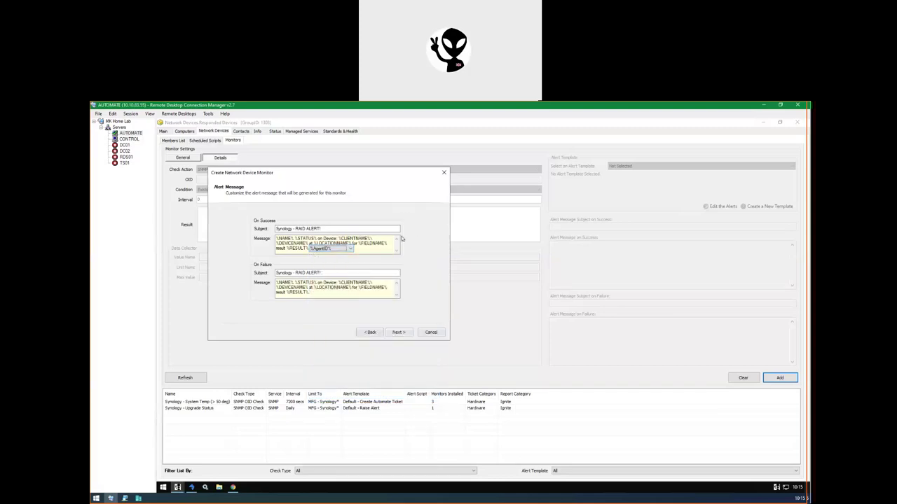
left_click(392, 250)
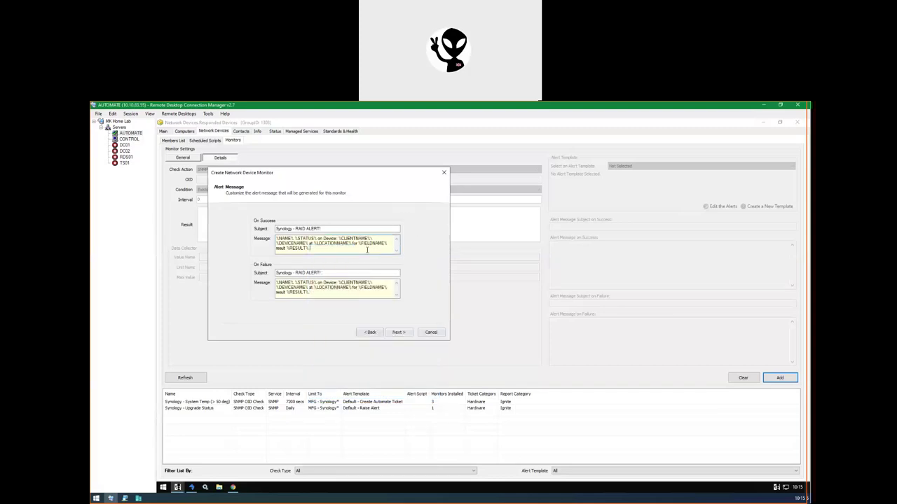
Name the monitor 'Synology - RAID Status' and finish the wizard
left_click(397, 332)
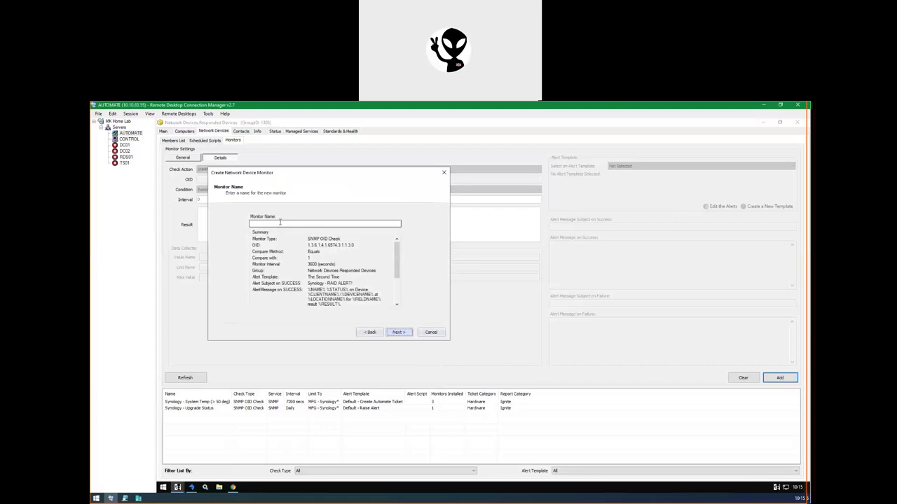
type("Synology - RAID")
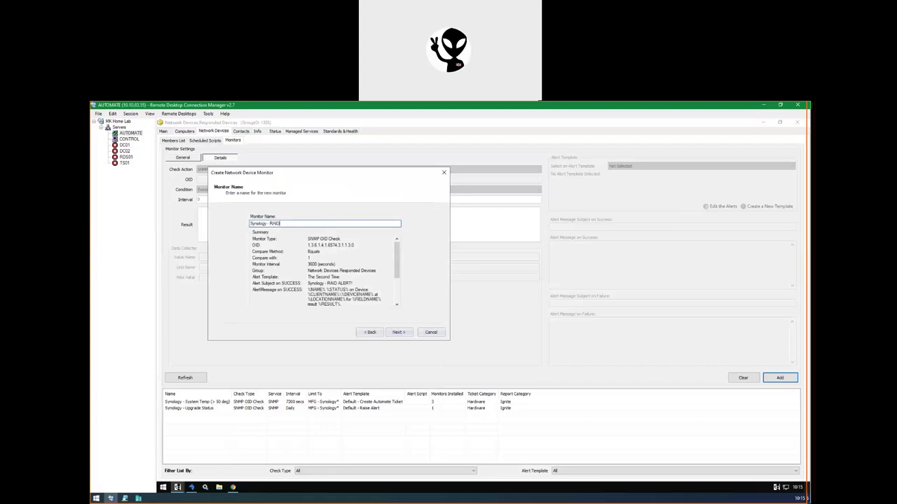
type(" Status")
left_click(398, 332)
left_click(399, 332)
Limit the RAID Status monitor to MFG - Synology* devices and save it
left_click(183, 159)
left_click(218, 180)
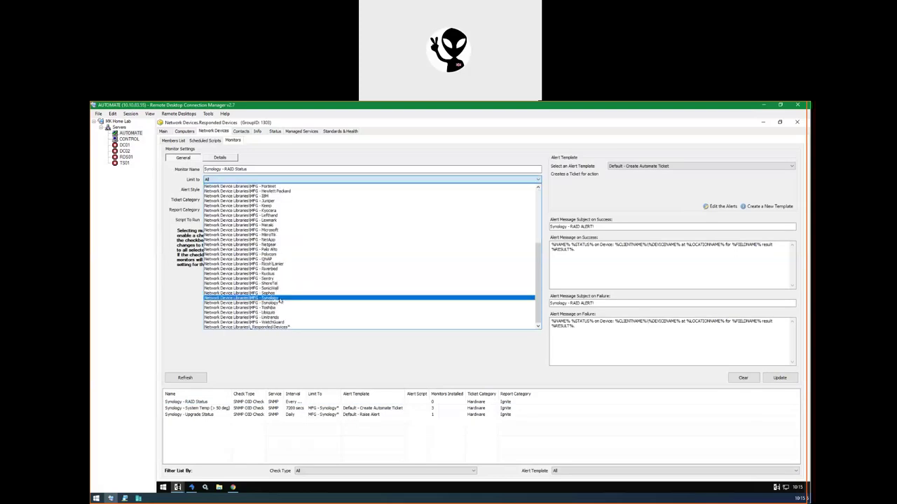
left_click(280, 303)
left_click(786, 378)
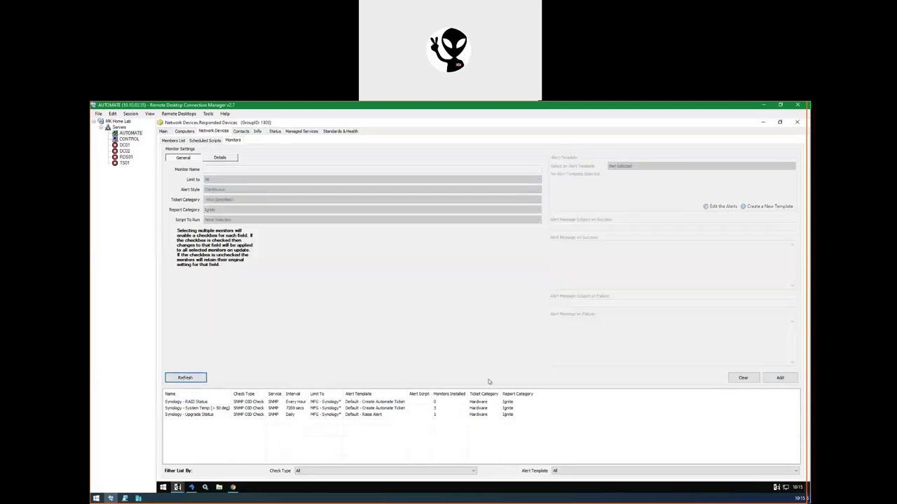
left_click(443, 402)
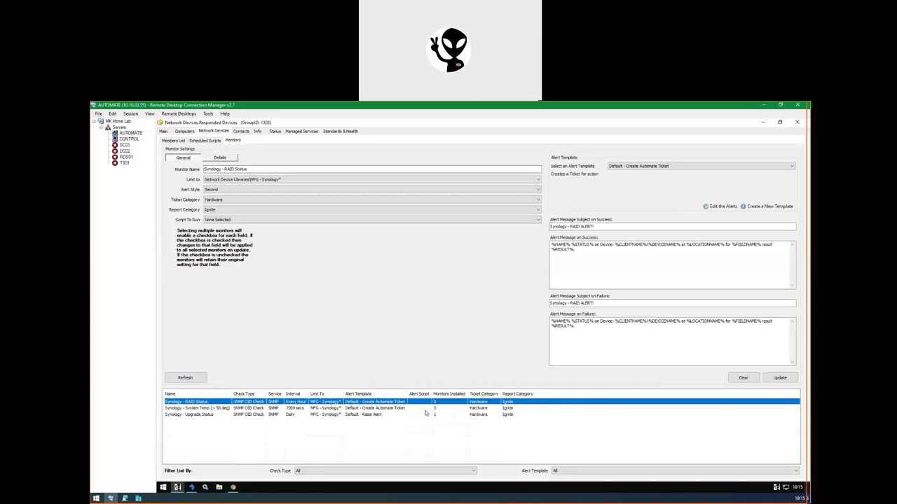
Review the System Temp and RAID Status monitors, refresh, and widen the Name and Check Type columns
left_click(441, 408)
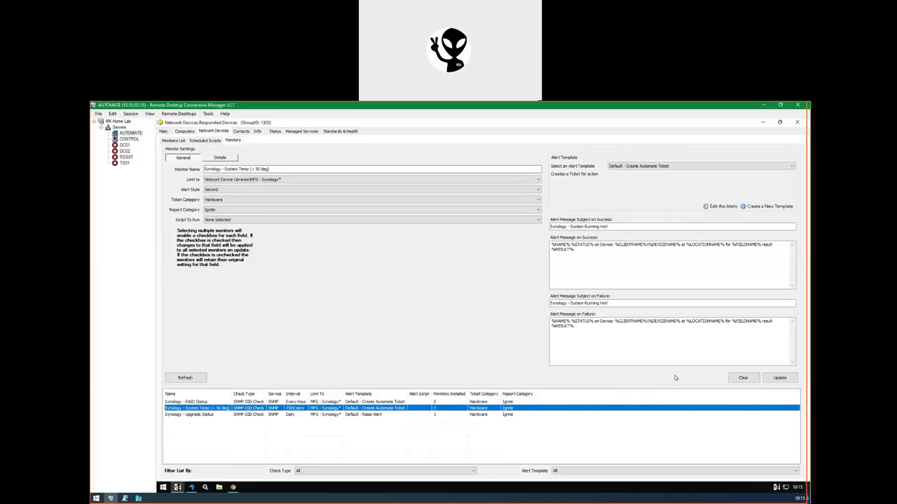
left_click(779, 378)
left_click(399, 403)
left_click(187, 379)
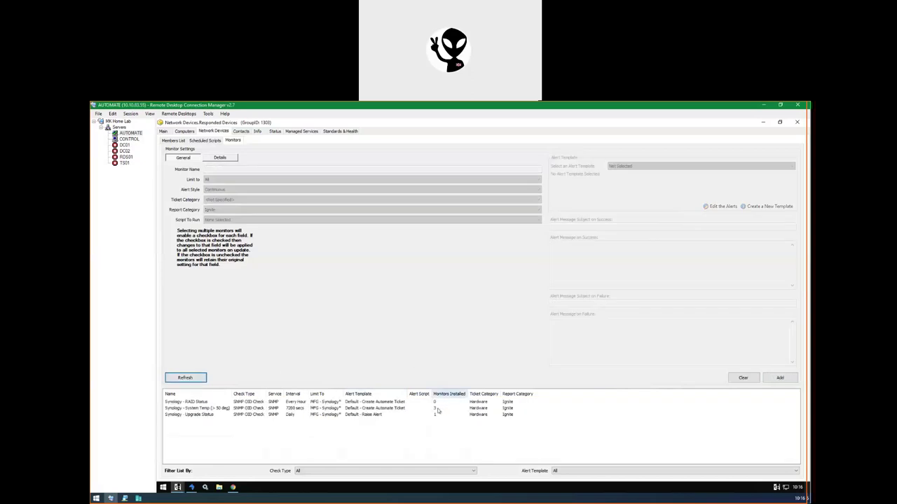
left_click_drag(230, 394, 332, 394)
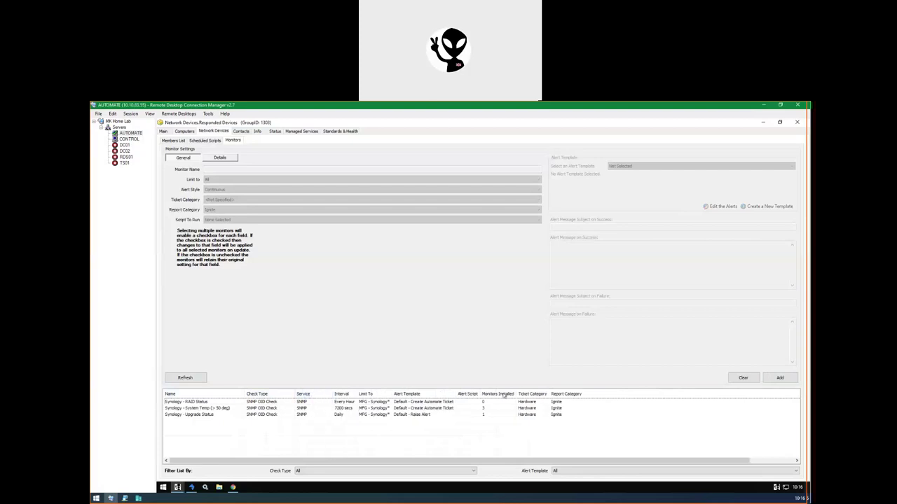
left_click(195, 379)
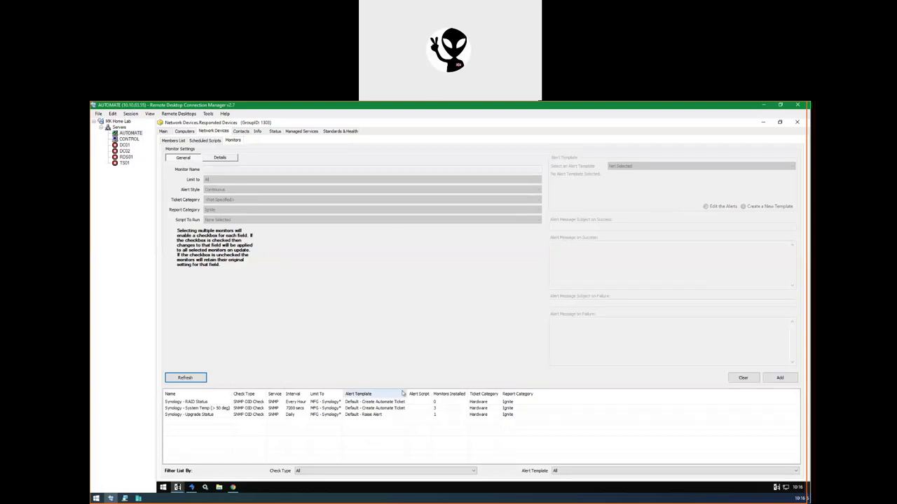
Widen the Interval column, recheck RAID Status and System Temp settings, and close the group's monitors
left_click_drag(342, 394, 366, 394)
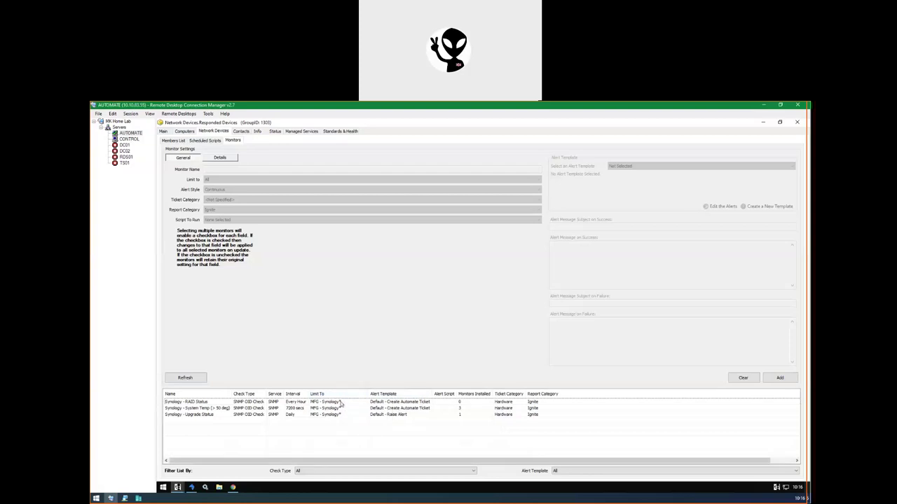
left_click(343, 405)
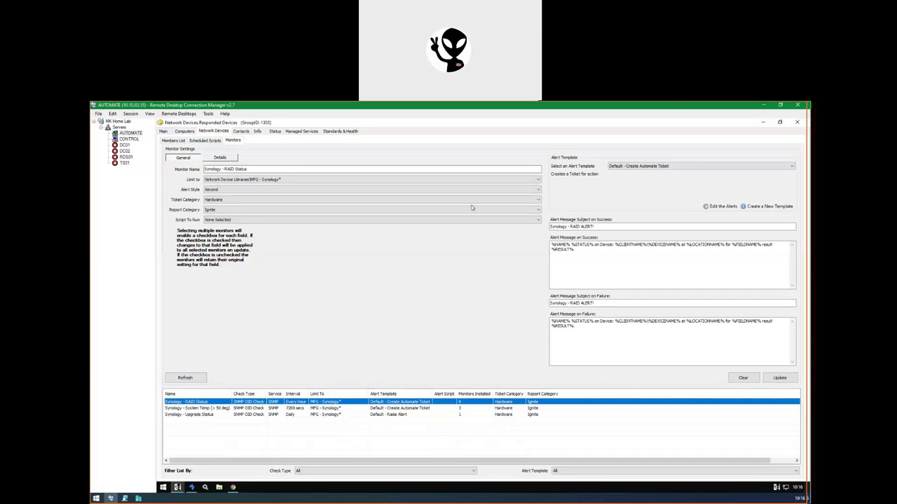
left_click(197, 380)
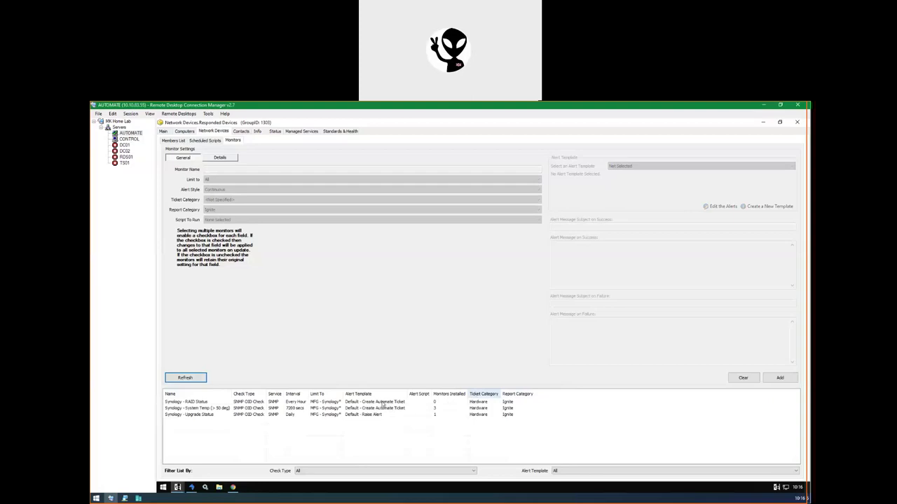
mouse_move(286, 395)
left_mouse_down()
mouse_move(322, 394)
mouse_move(283, 394)
left_mouse_up()
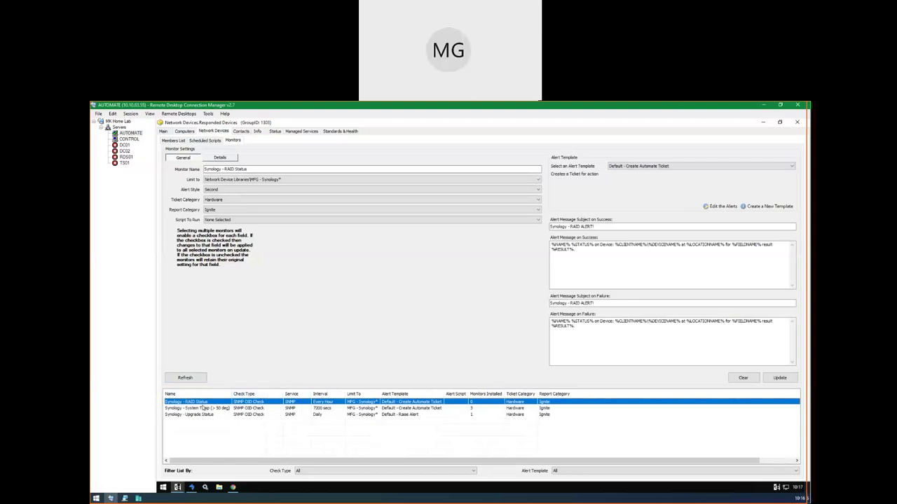
left_click(468, 408)
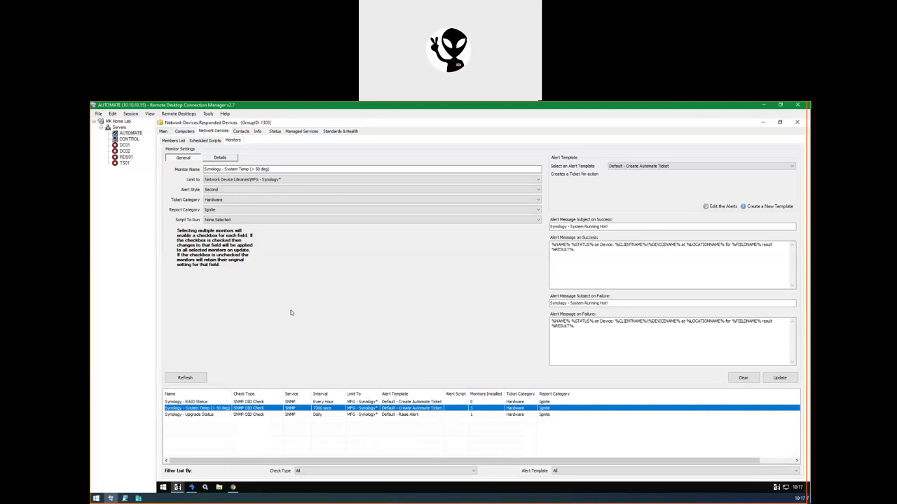
left_click(763, 122)
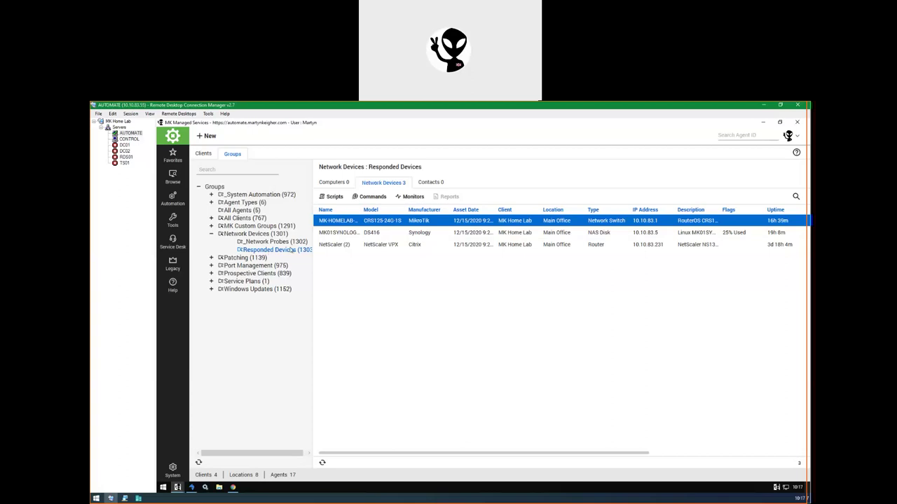
Inspect the Responded Devices group's Network Devices auto-join search on its Main tab, leaving it unchanged
double_click(288, 250)
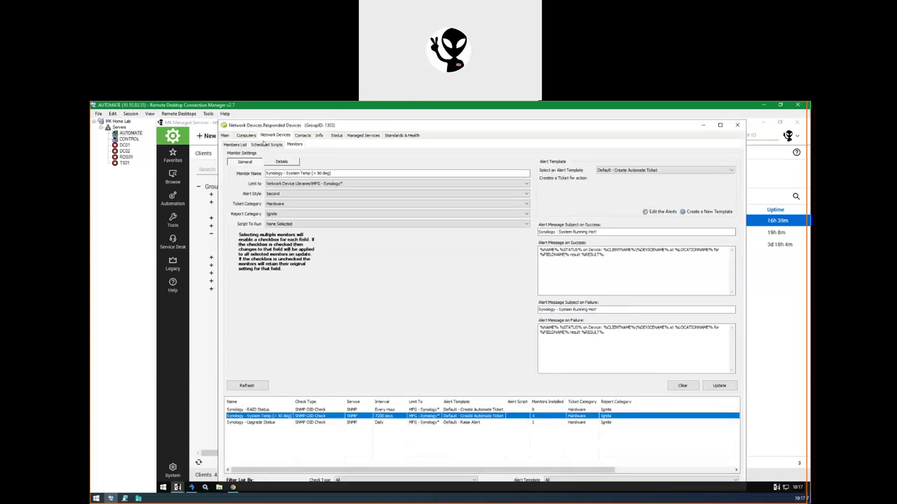
left_click(233, 138)
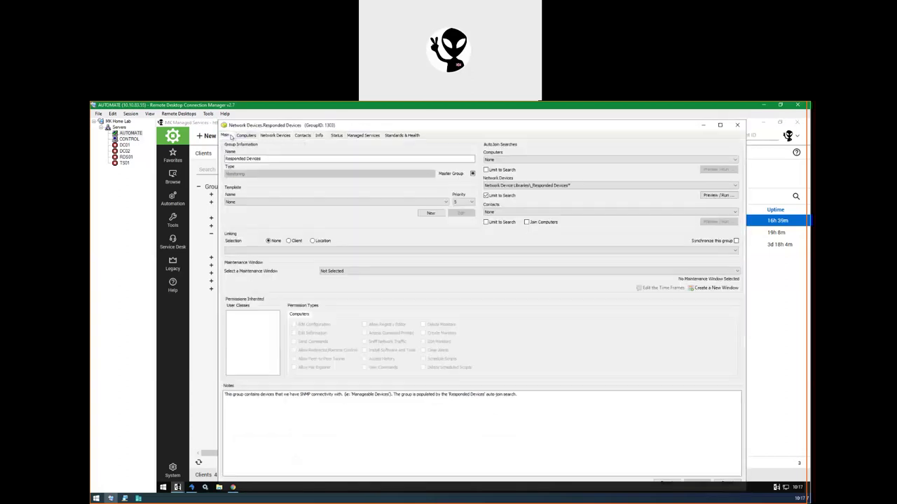
left_click(579, 187)
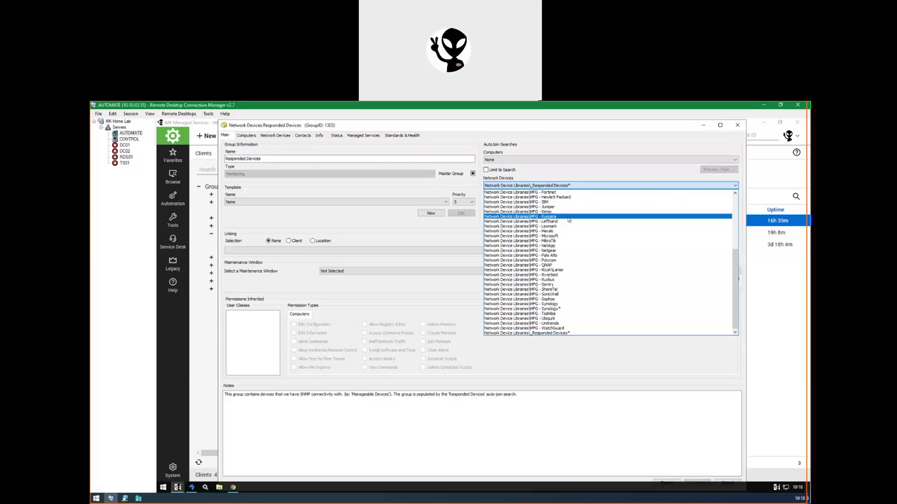
left_click(736, 125)
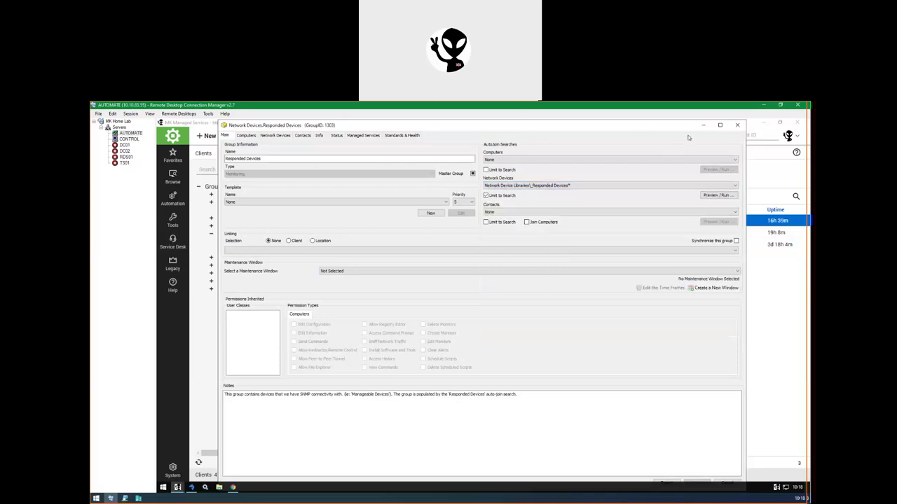
Close the group settings and bring the System Dashboard to the front
left_click(737, 125)
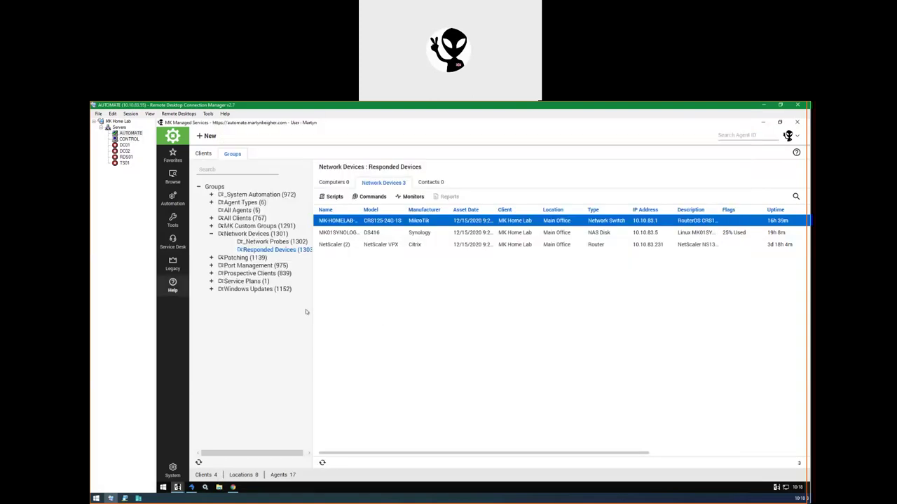
mouse_move(178, 487)
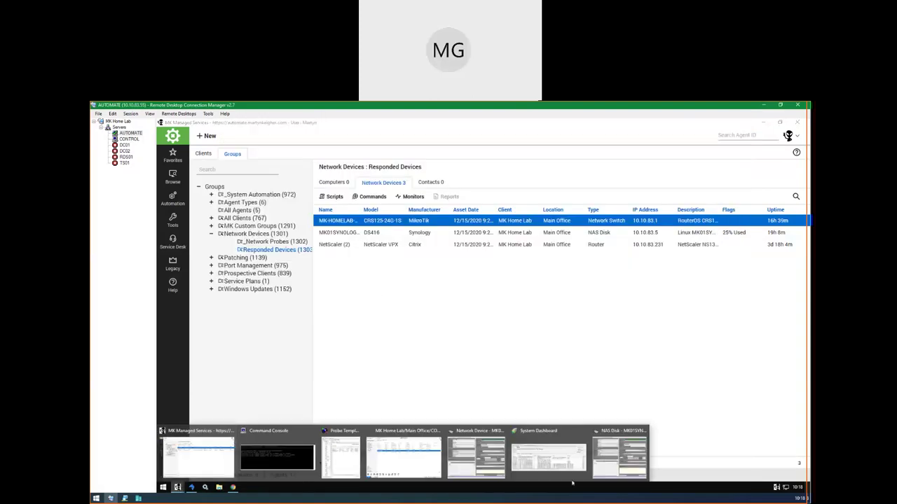
left_click(547, 443)
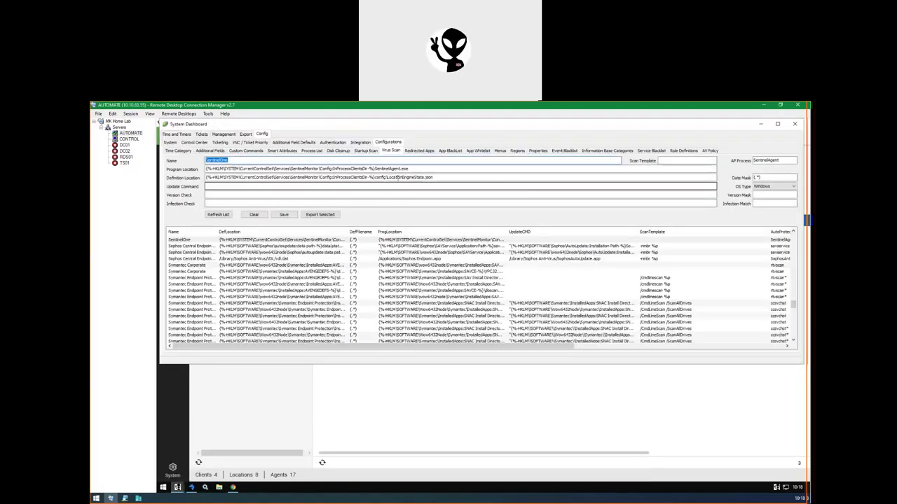
Close the System Dashboard and Command Console, and minimize Automate and the SQLyog editor
left_click(760, 124)
left_click(762, 123)
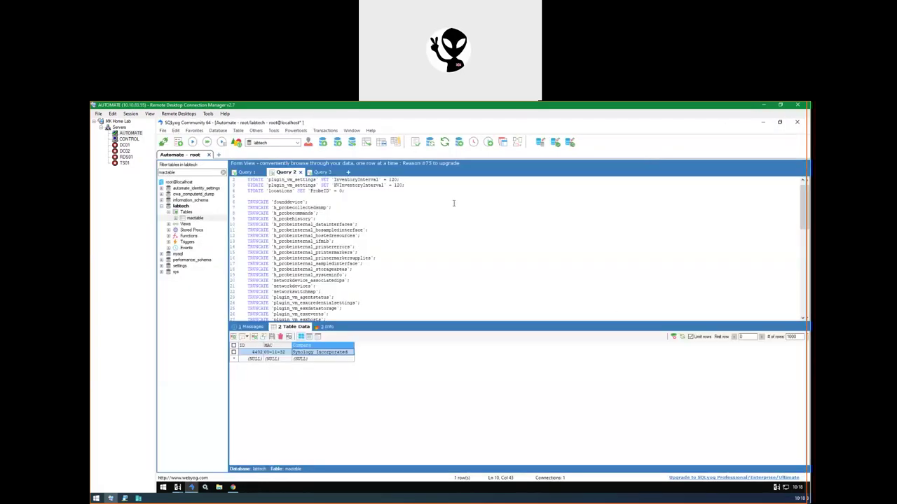
left_click(761, 117)
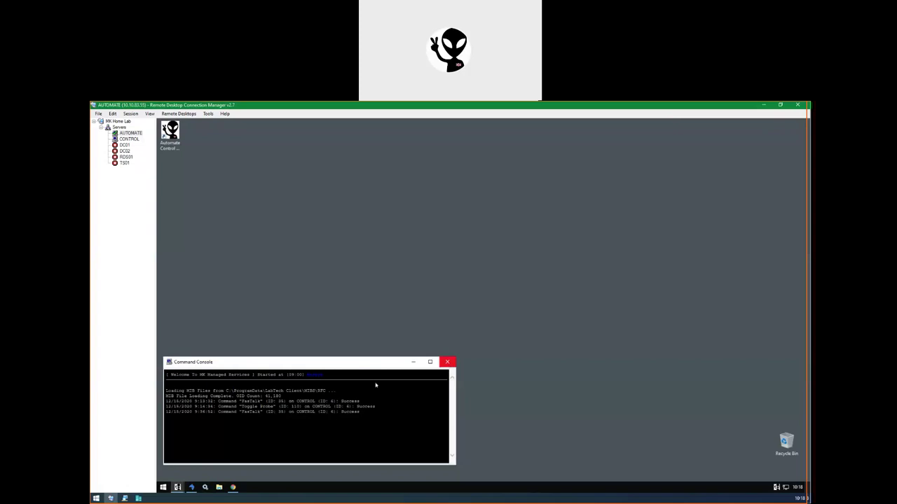
left_click(447, 362)
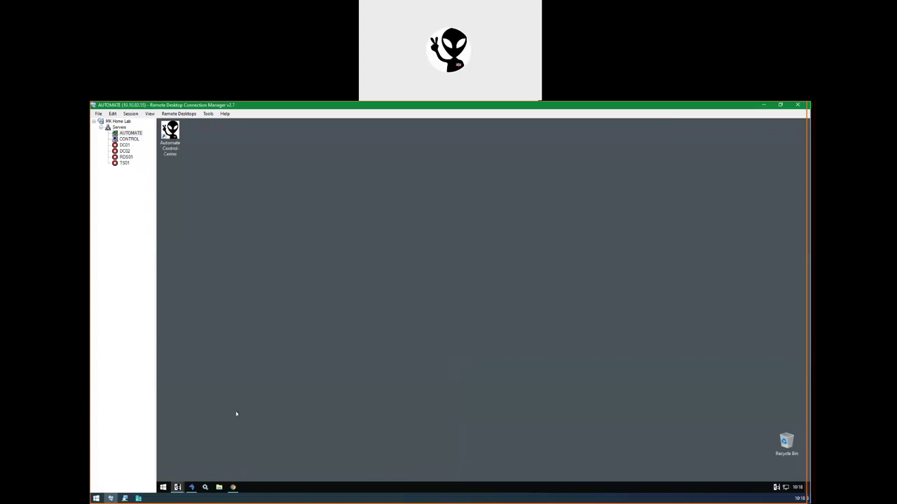
Close the extra Network Device window and bring up the NAS Disk device window
mouse_move(177, 488)
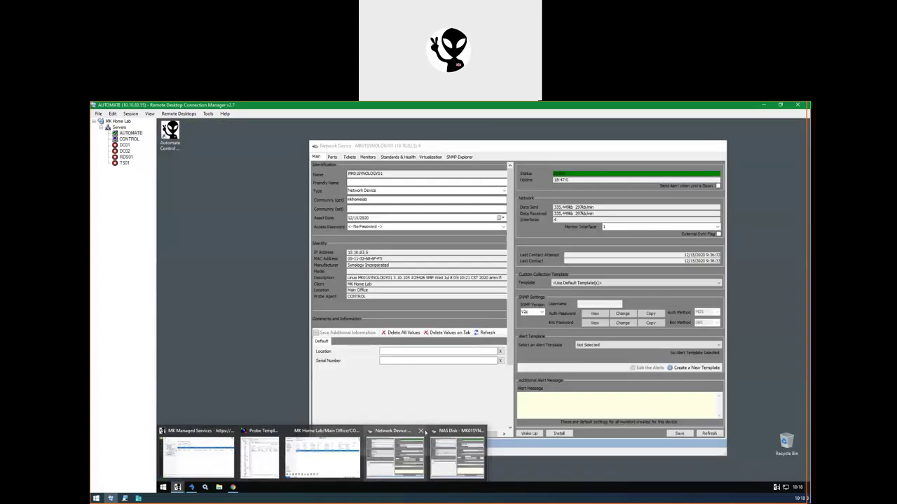
left_click(420, 430)
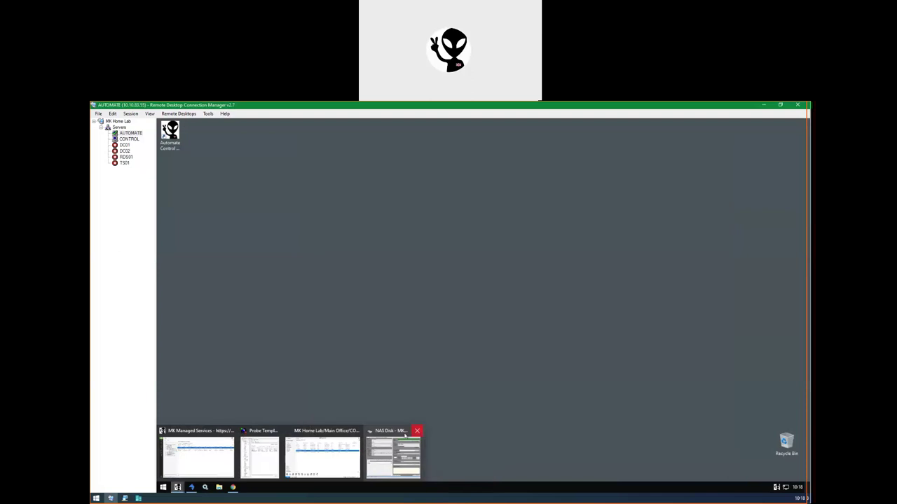
left_click(393, 444)
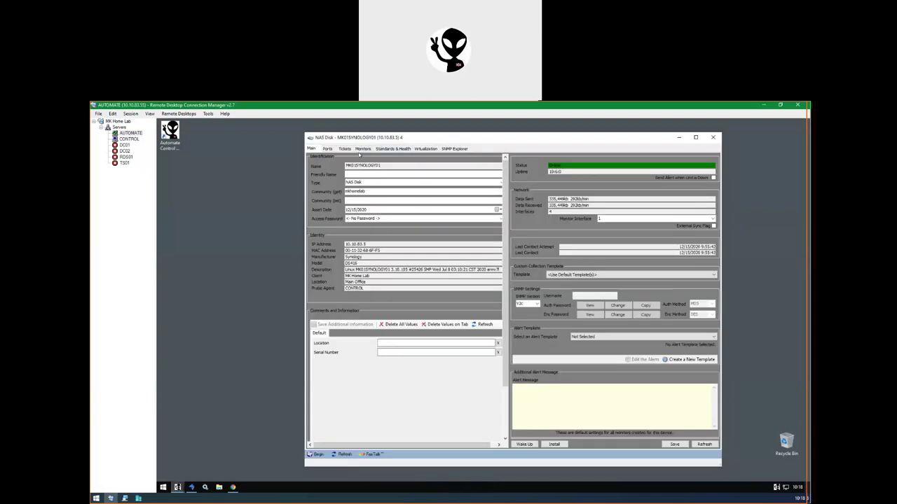
Show the NAS Disk's monitors and check RAID Status, Upgrade Status and System Temp (> 50 deg)
left_click(361, 150)
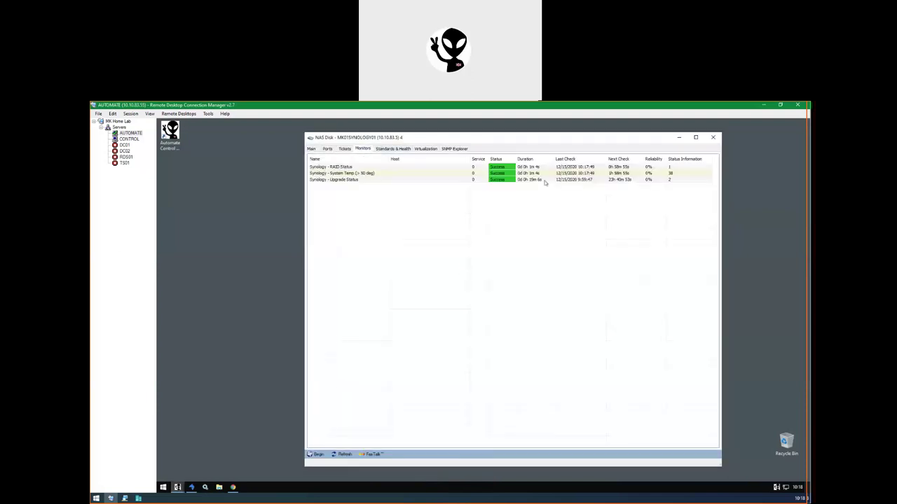
left_click(672, 168)
left_click(541, 181)
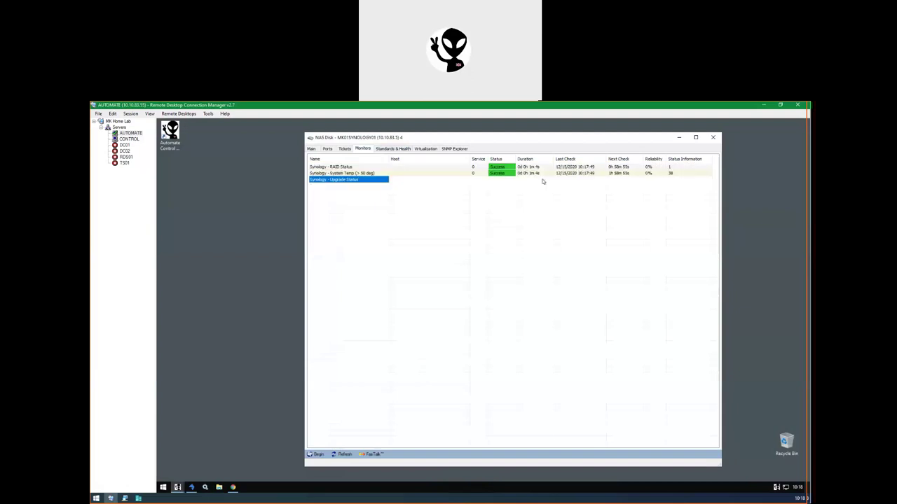
left_click(486, 186)
left_click(373, 173)
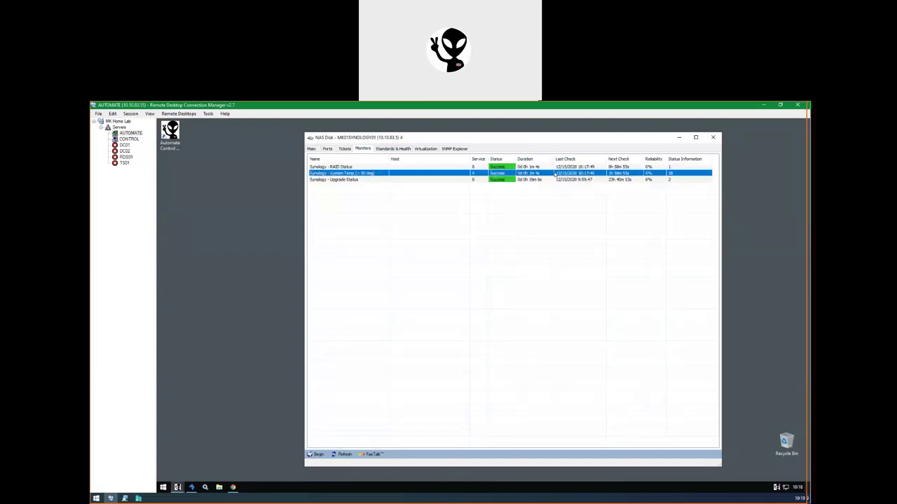
Move the NAS Disk window aside and bring the main Automate console forward
left_click_drag(637, 142, 609, 140)
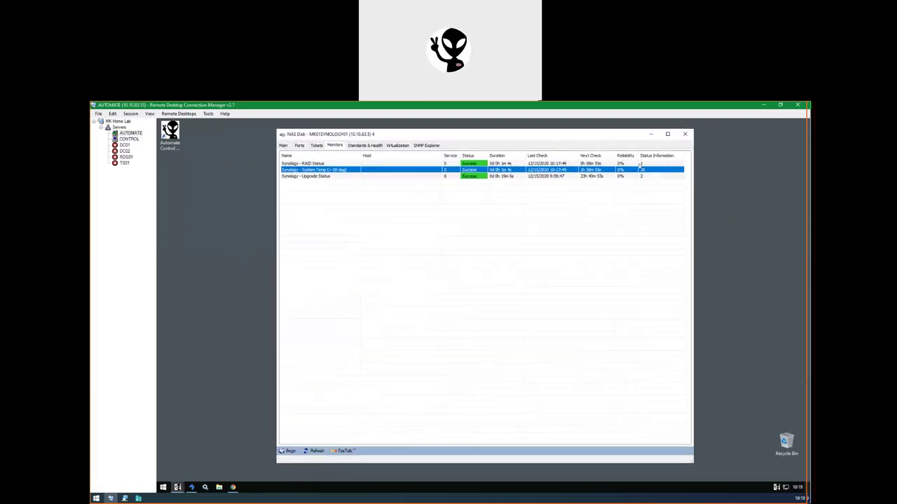
left_click(177, 487)
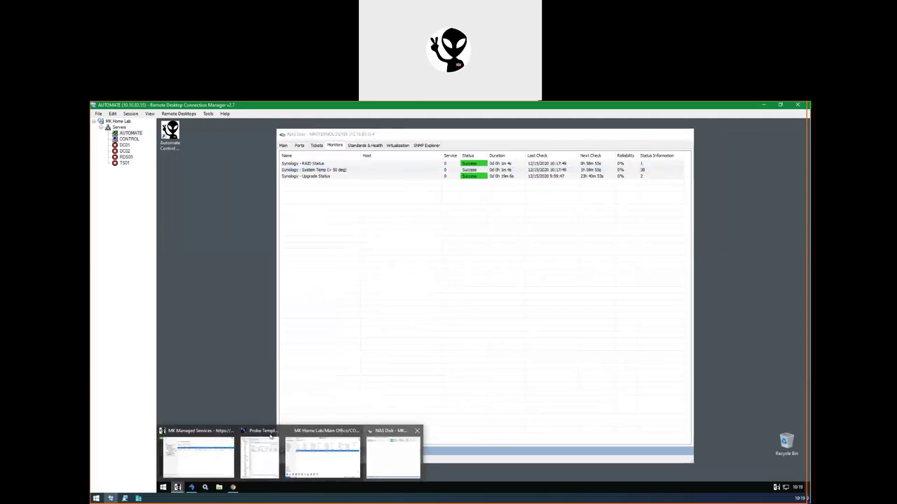
left_click(209, 455)
Open Responded Devices' Network Devices monitors, select Synology - System Temp, and widen the Limit To and Name columns
double_click(271, 251)
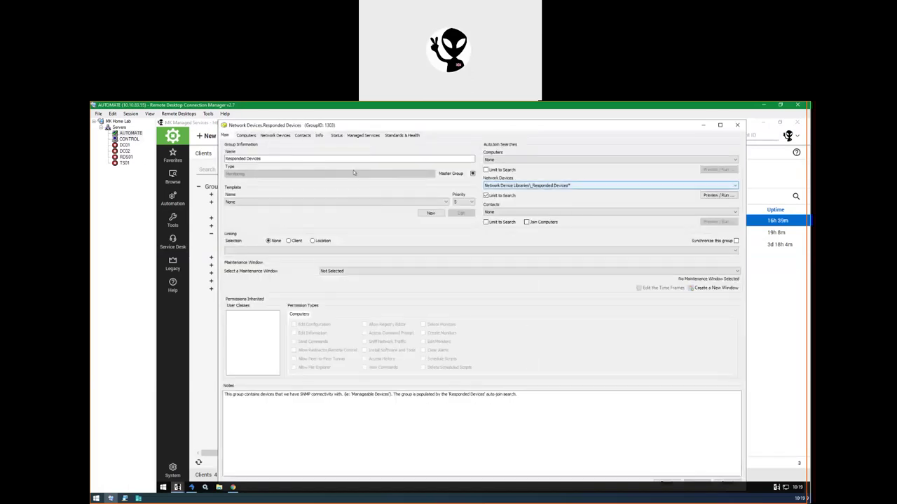
left_click(276, 135)
left_click(295, 144)
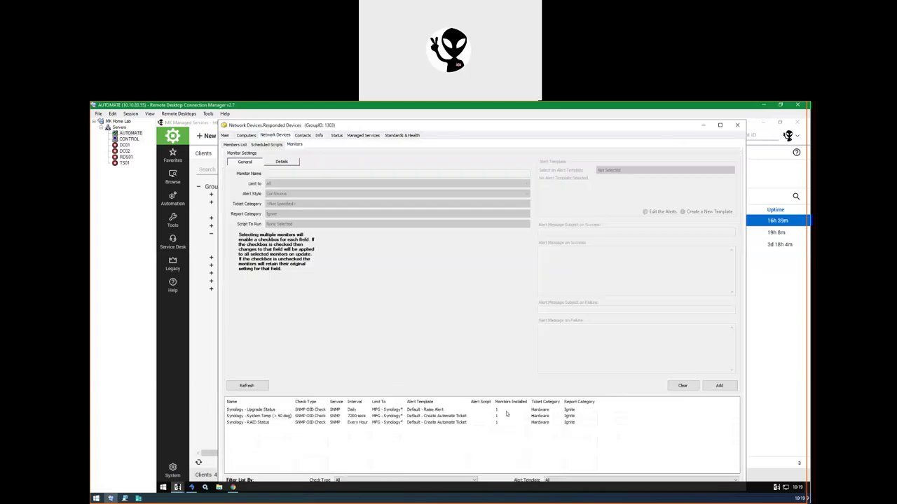
left_click(503, 411)
left_click(504, 415)
left_click(506, 421)
key("Up")
key("Up")
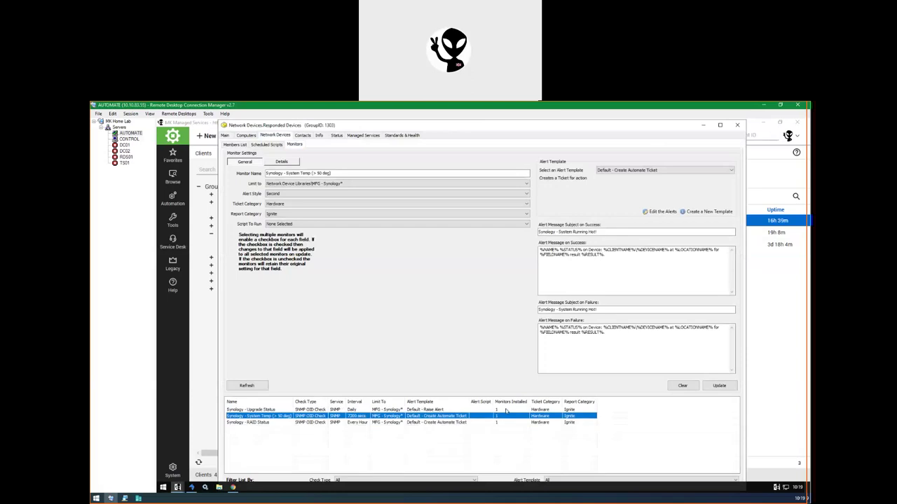
left_click(505, 417)
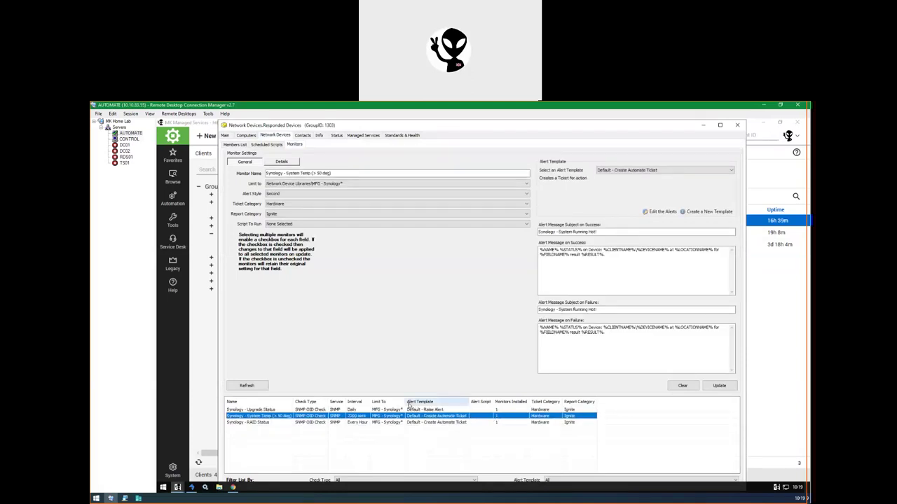
left_click_drag(404, 401, 416, 401)
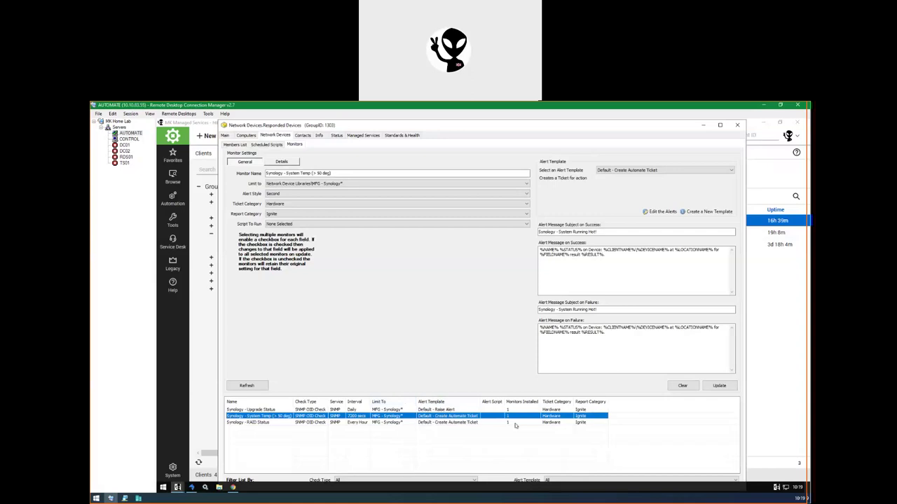
left_click_drag(295, 404, 298, 403)
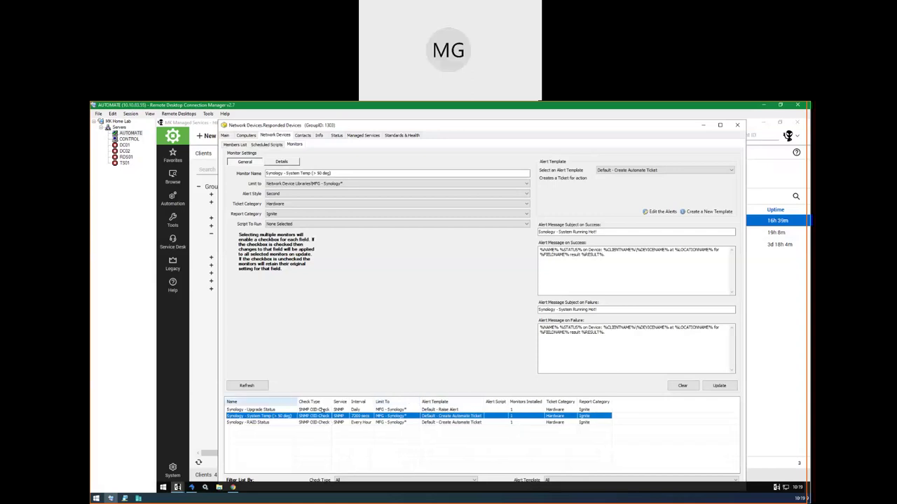
Change System Temp's check interval from 7200 to 60 seconds, update, and reload to verify
left_click(269, 164)
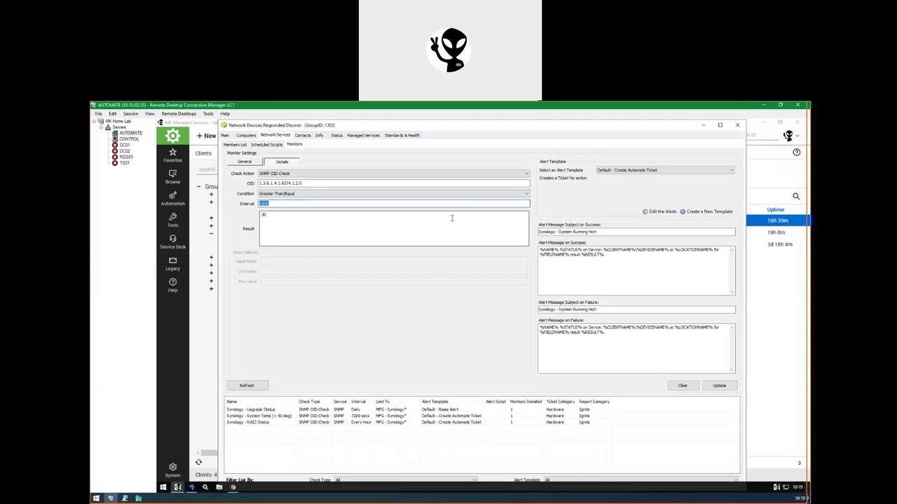
type("60")
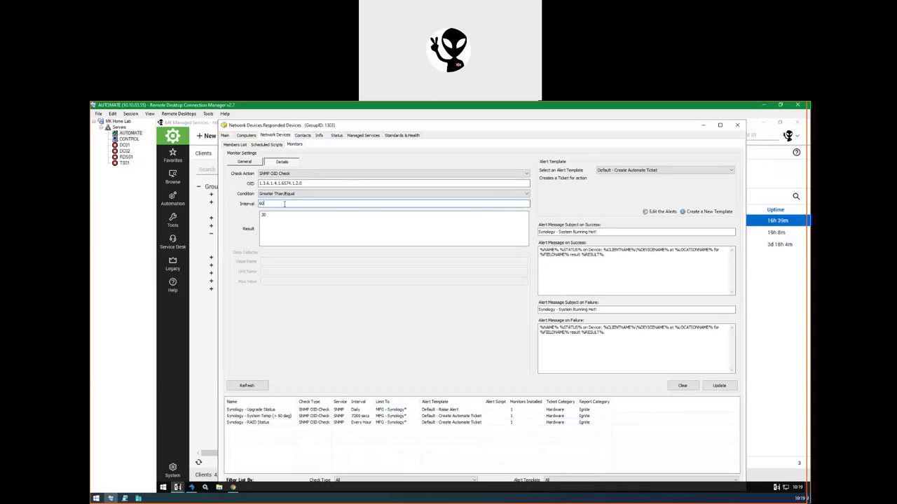
left_click(719, 386)
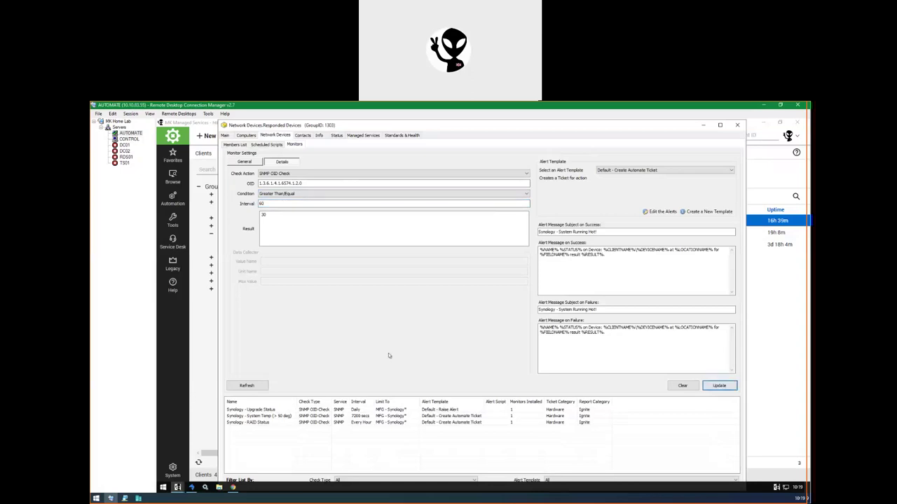
left_click(361, 417)
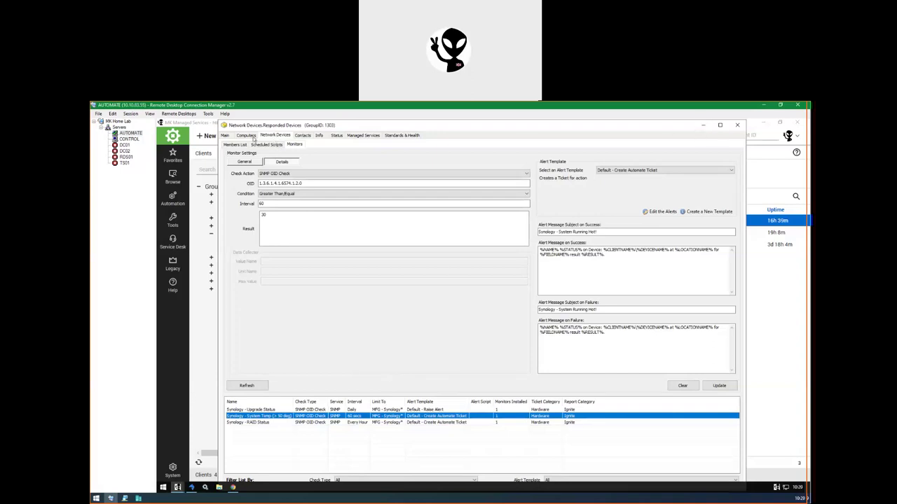
Browse the Responded Devices group's computers, monitors and member devices, then close the group window
left_click(246, 136)
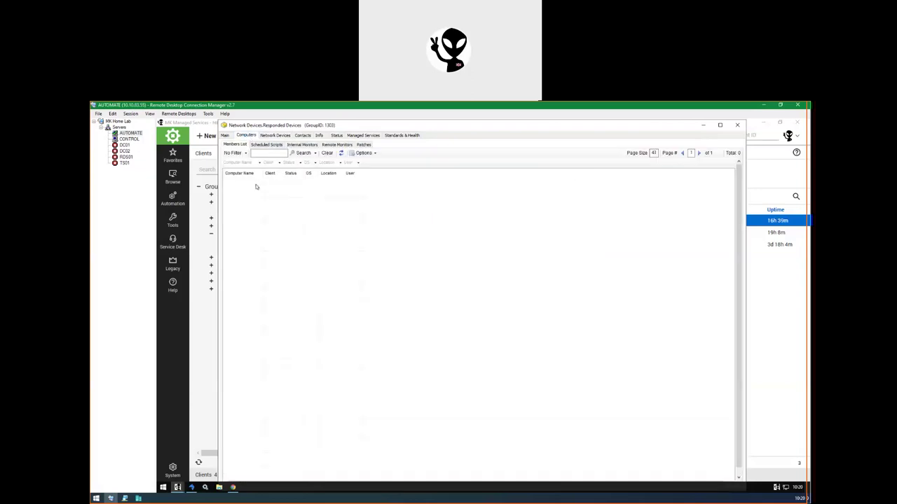
left_click(335, 145)
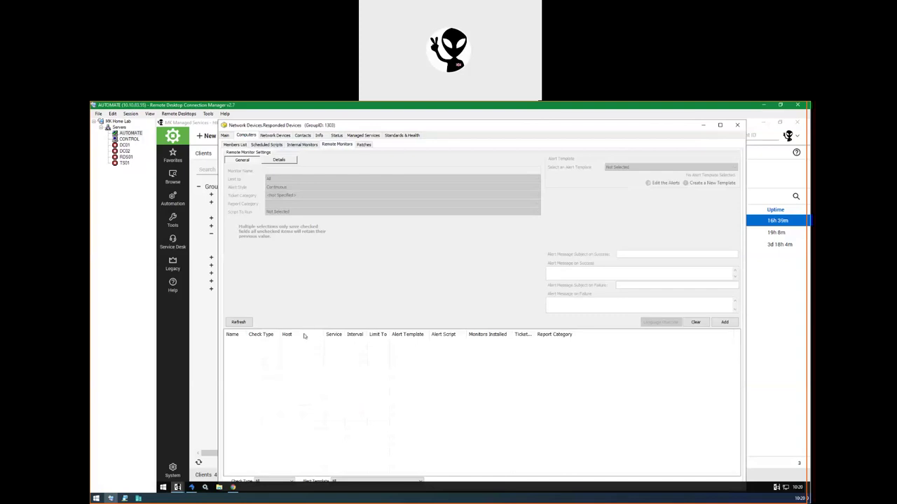
left_click(271, 136)
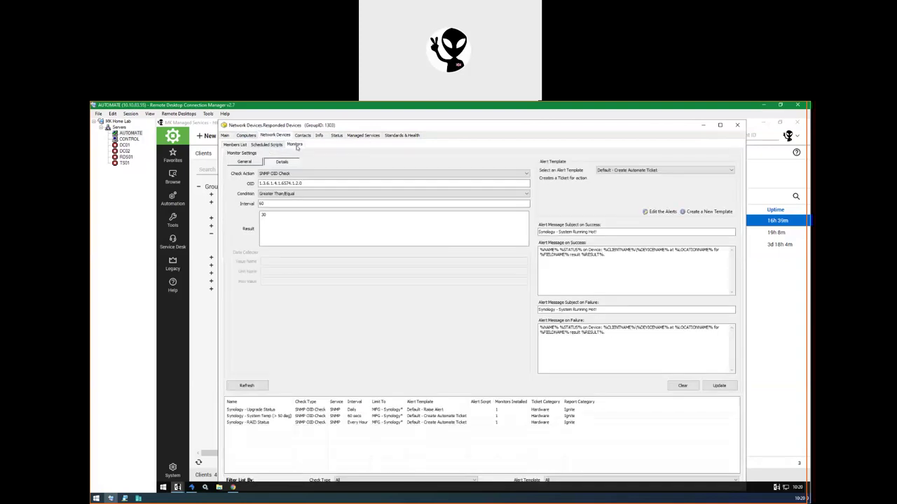
left_click(232, 145)
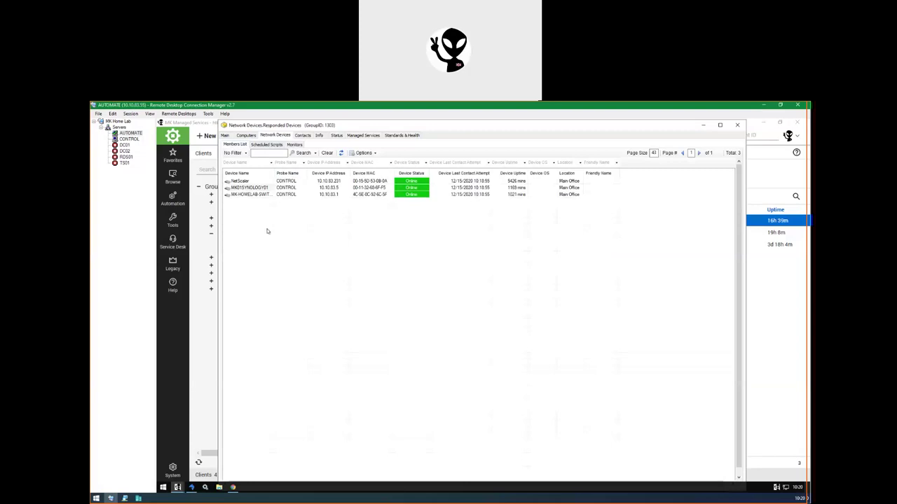
left_click(294, 182)
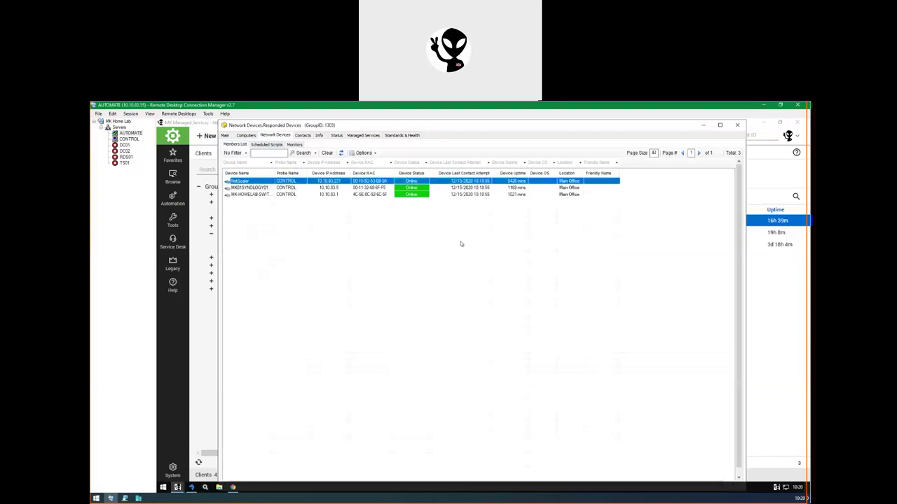
left_click(703, 125)
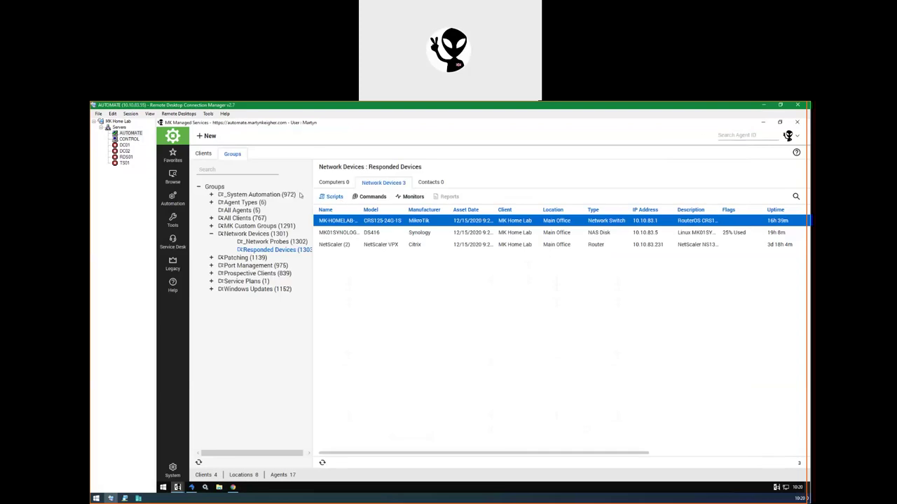
Open the CONTROL computer from MK Home Lab's Main Office computers list
left_click(205, 154)
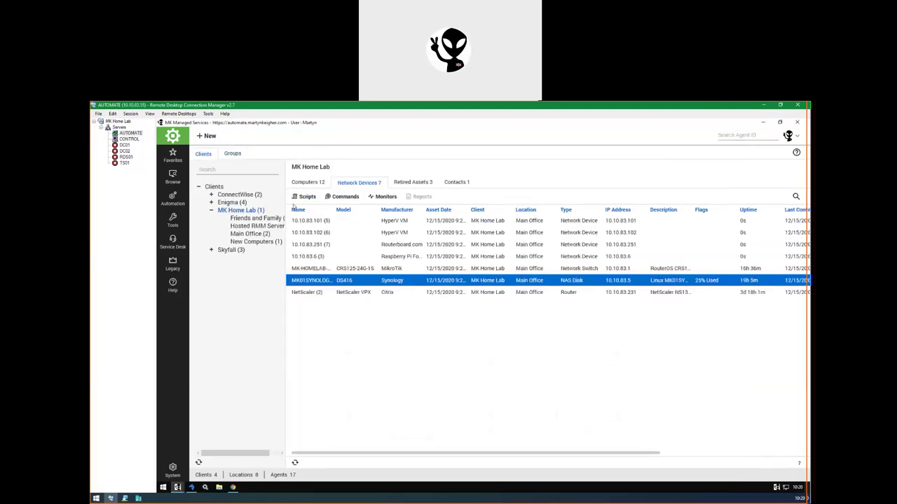
left_click(247, 234)
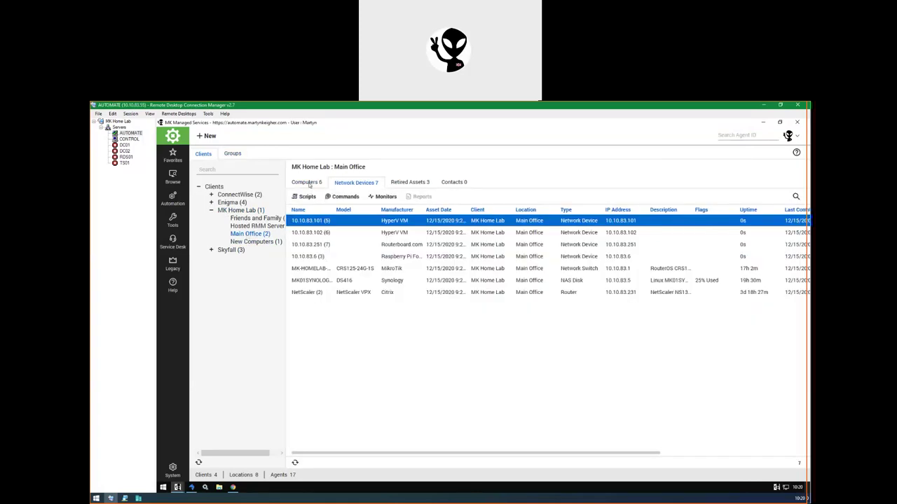
left_click(308, 183)
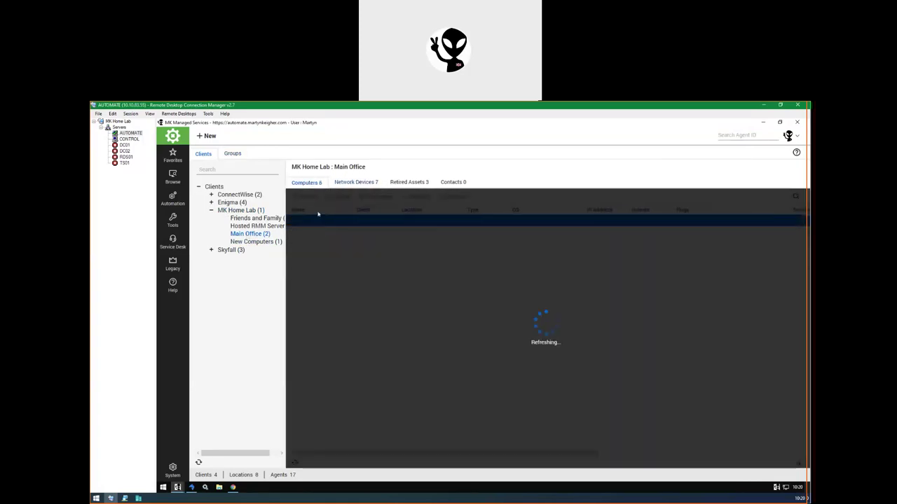
double_click(309, 235)
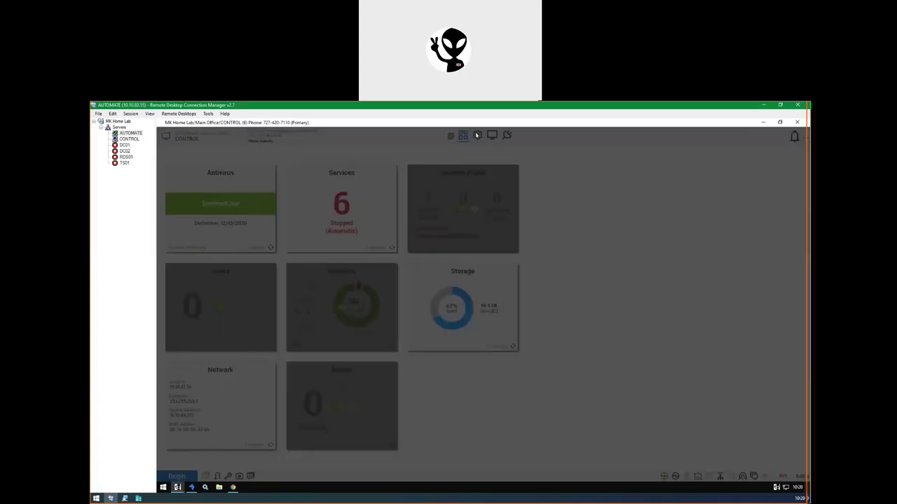
Switch the CONTROL computer's screen to its Monitors page and scroll to the Synology rows
left_click(380, 255)
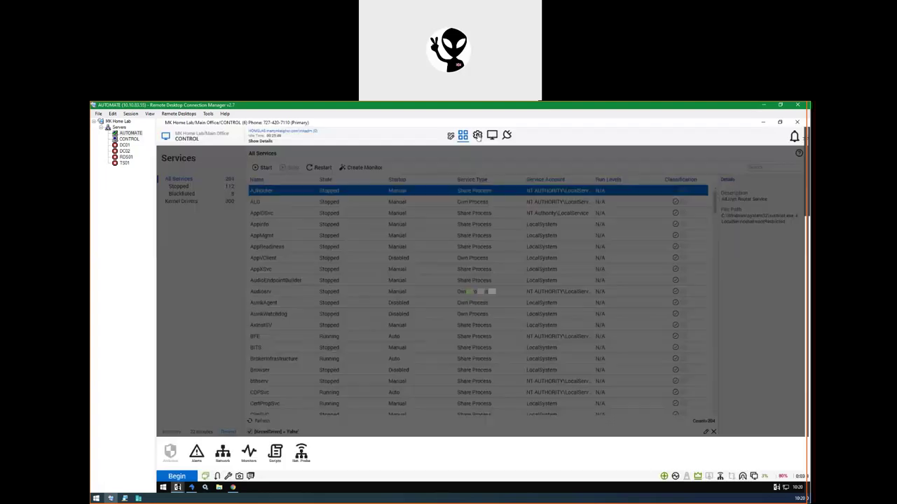
left_click(477, 135)
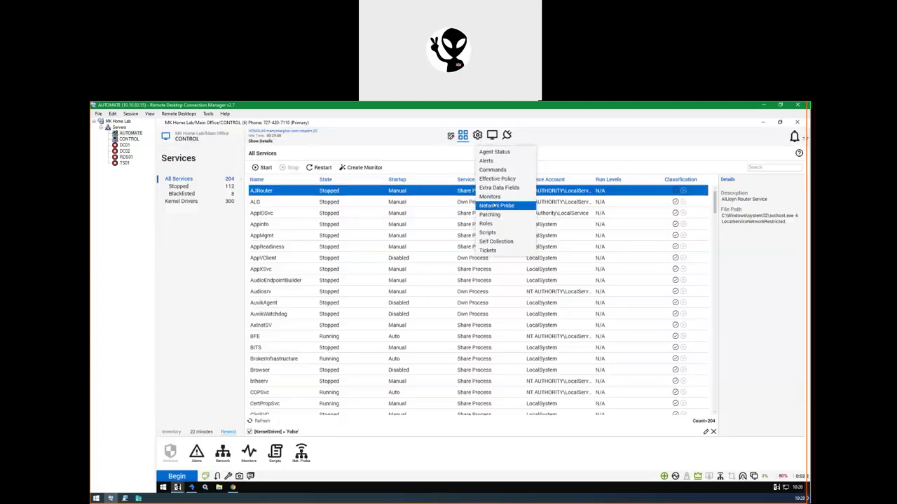
left_click(495, 204)
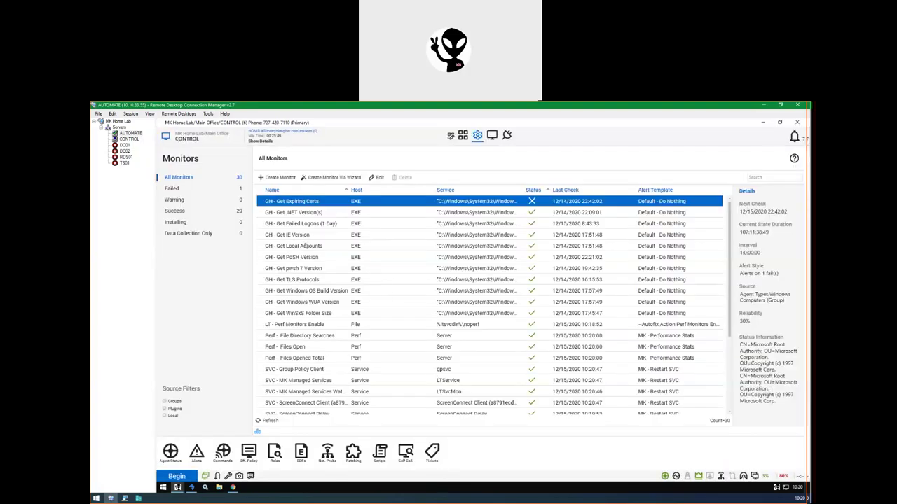
scroll(320, 265, "down", 2)
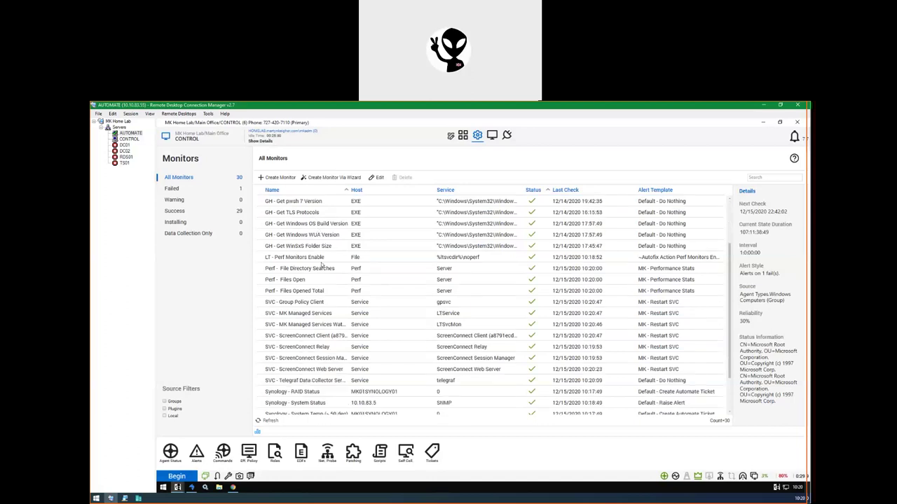
scroll(321, 266, "down", 2)
Inspect the RAID Status, System Status, System Temp and Upgrade Status Synology monitors, plus SVC - MK Managed Services
left_click(295, 342)
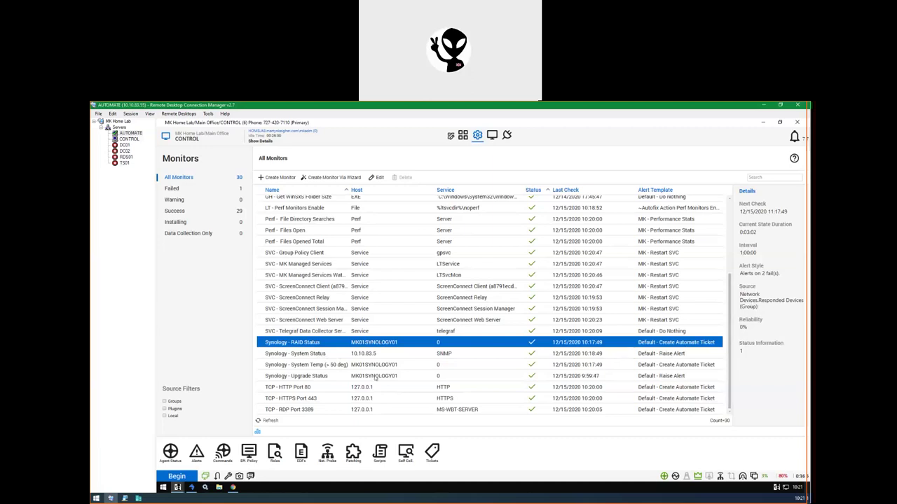
left_click(327, 355)
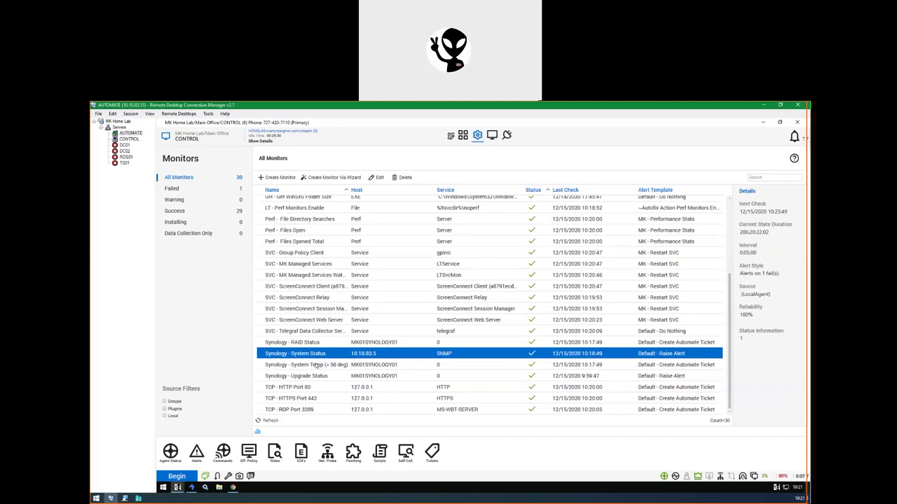
left_click(317, 366)
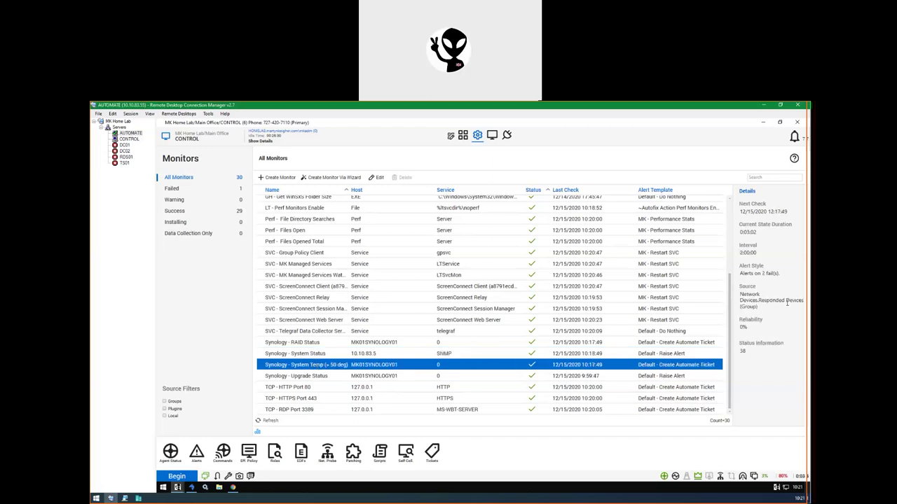
left_click_drag(760, 300, 803, 300)
left_click(309, 378)
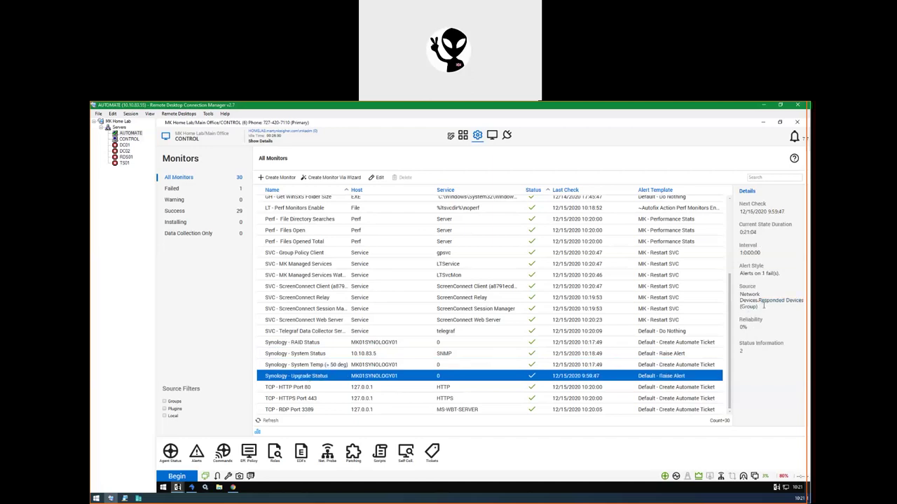
left_click(357, 355)
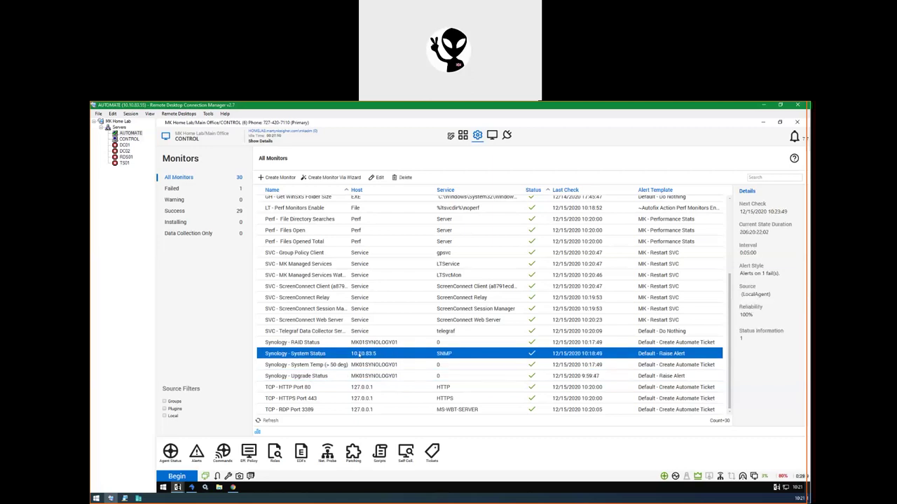
left_click(301, 266)
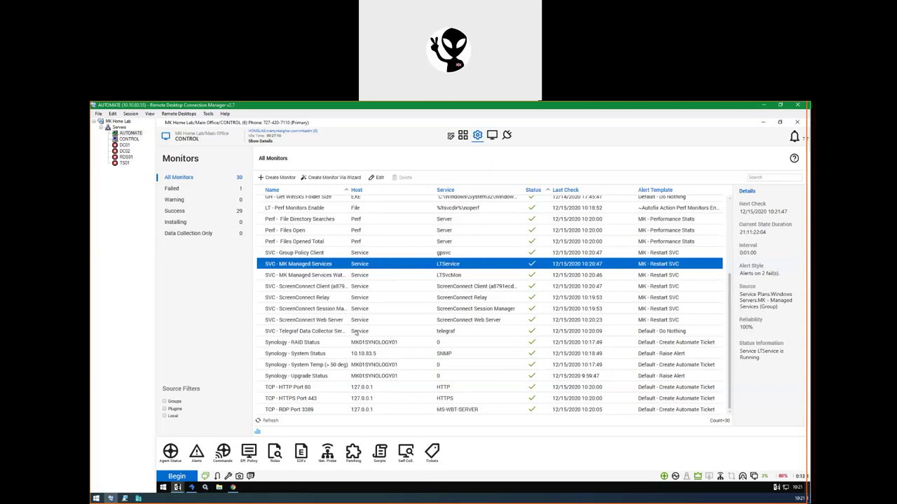
left_click(324, 354)
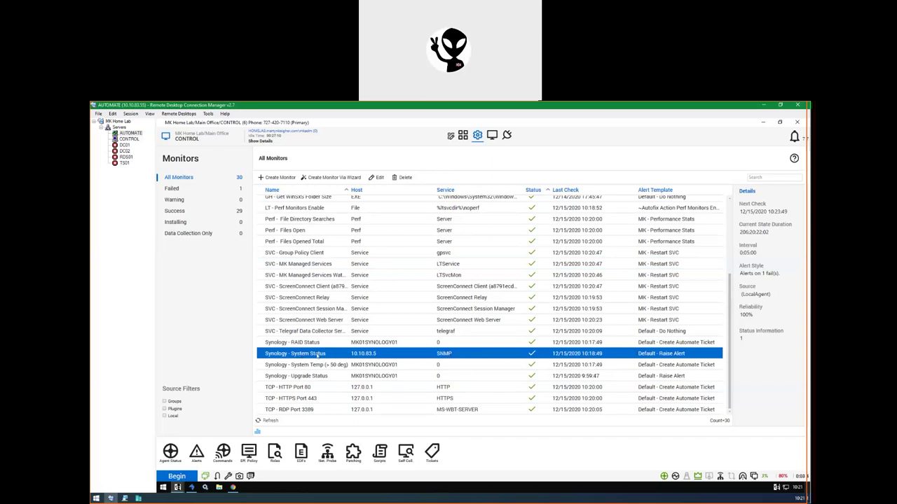
double_click(318, 355)
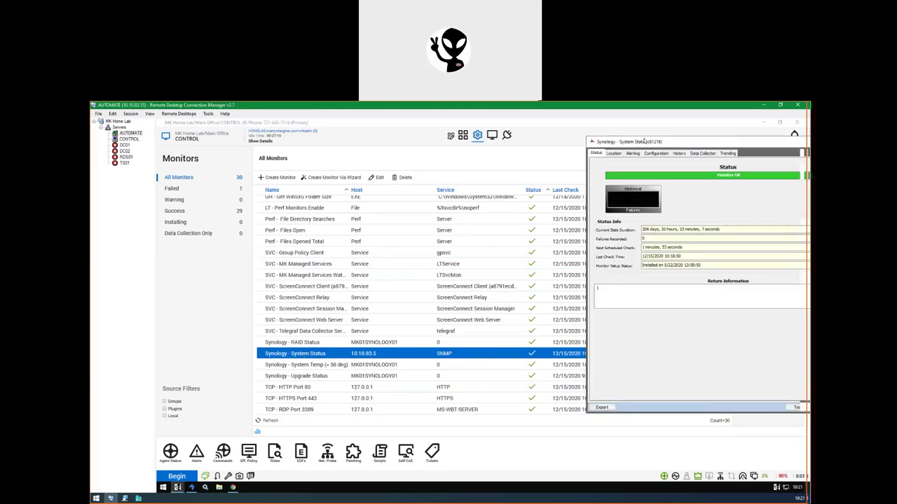
left_click_drag(687, 143, 485, 146)
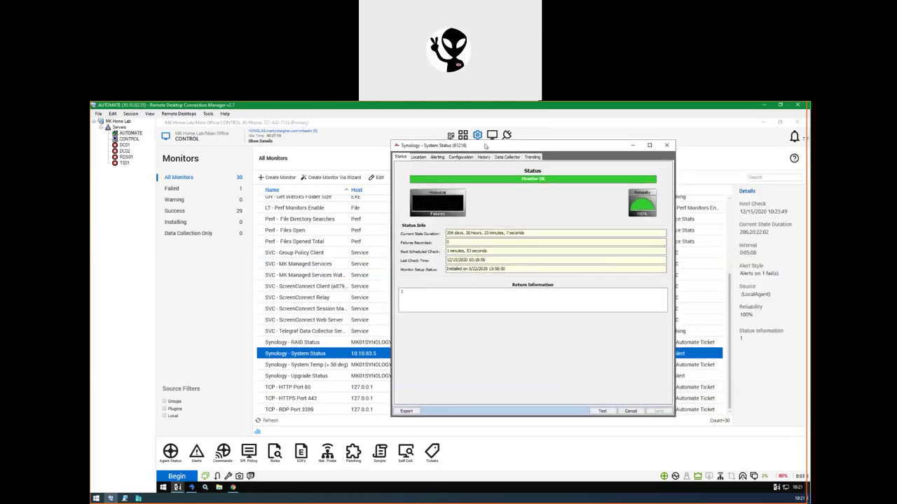
left_click(418, 158)
left_click(437, 157)
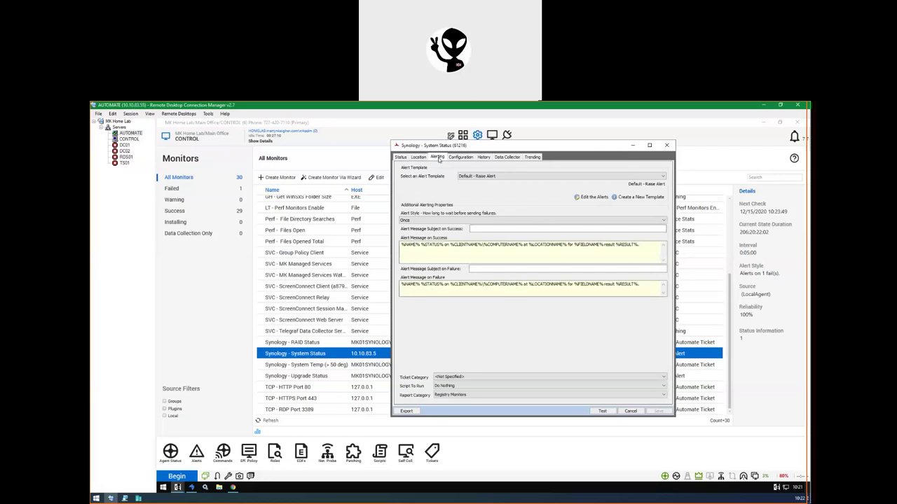
key("Tab")
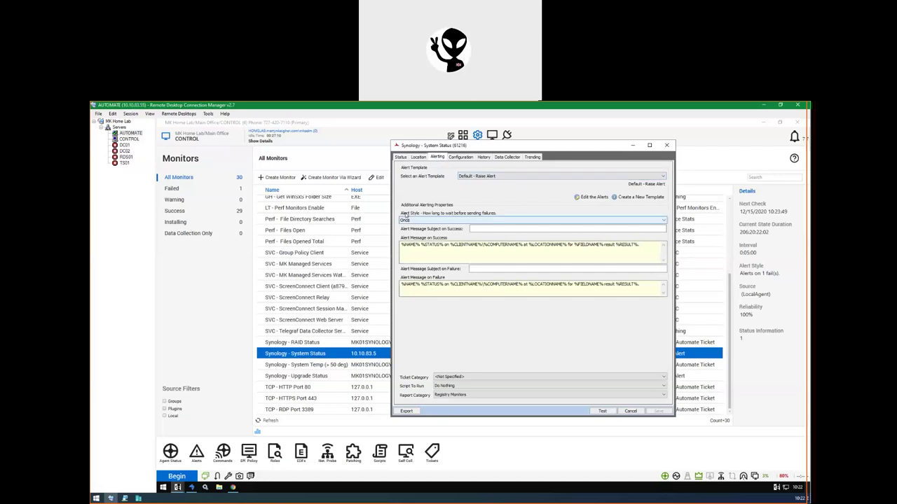
left_click(461, 157)
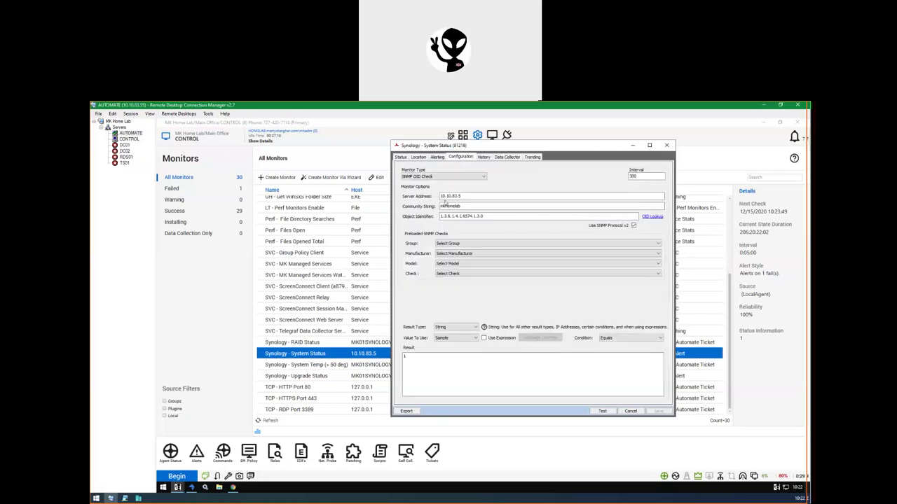
left_click_drag(468, 196, 418, 198)
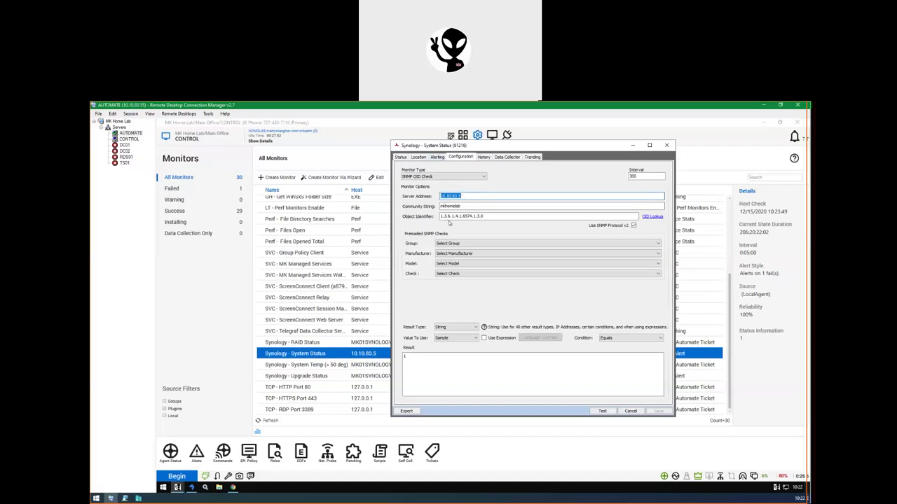
left_click_drag(499, 217, 413, 222)
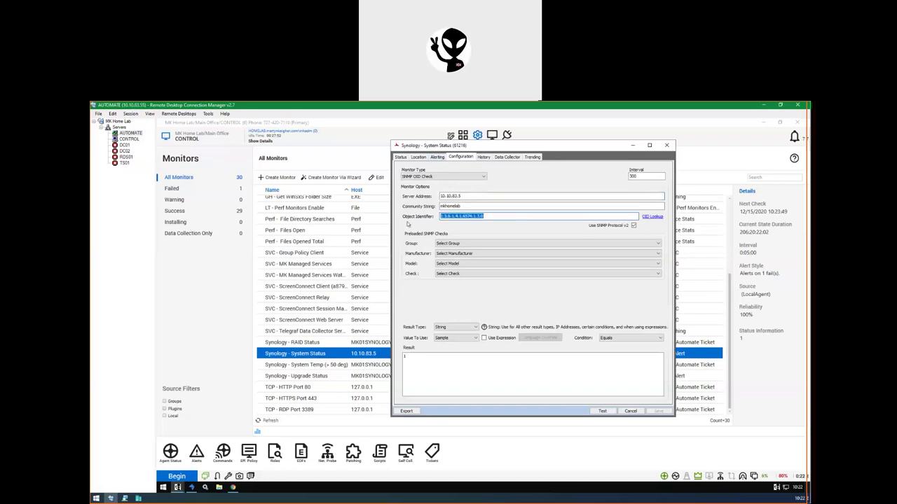
double_click(417, 358)
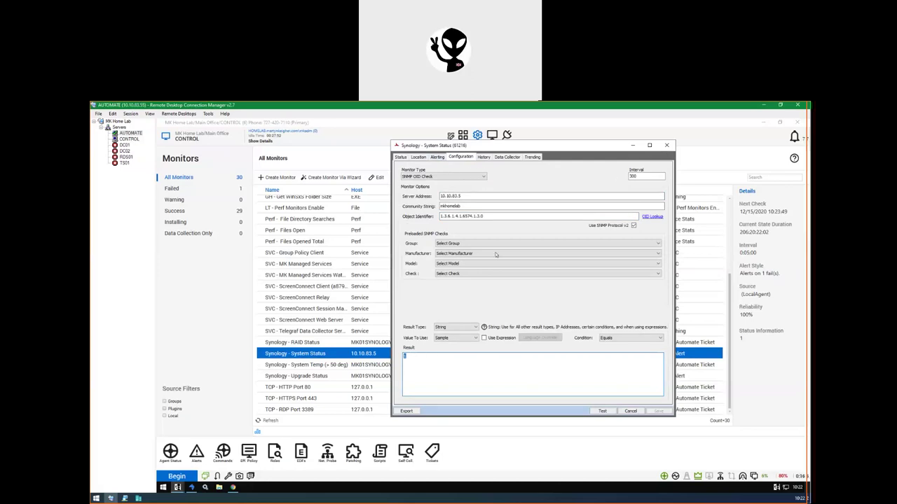
left_click(667, 146)
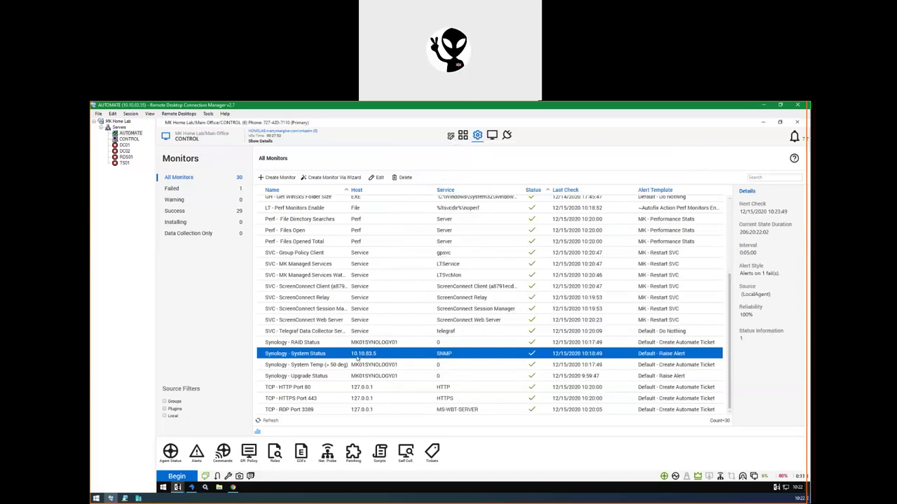
left_click(177, 487)
left_click(394, 457)
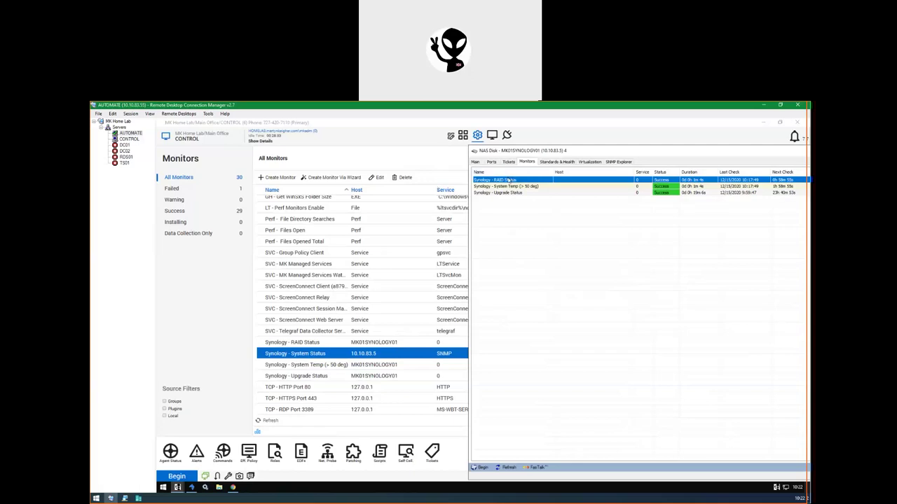
left_click(308, 355)
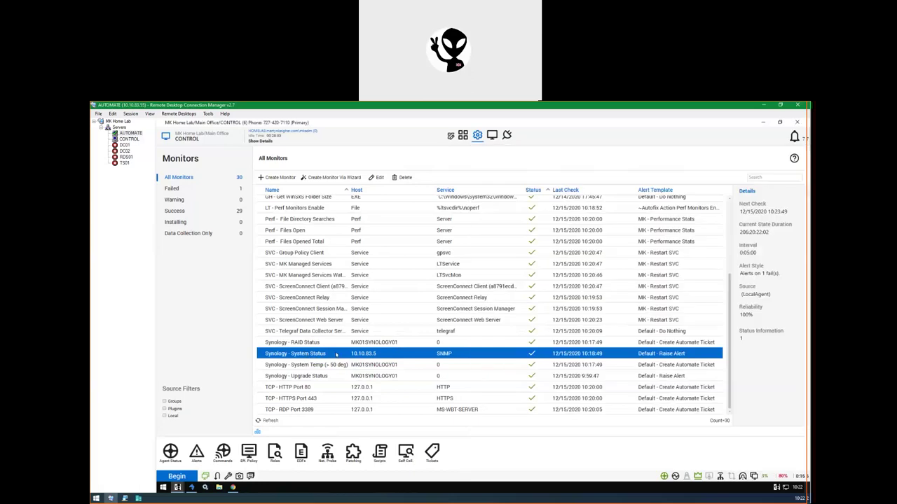
double_click(745, 294)
left_click(178, 487)
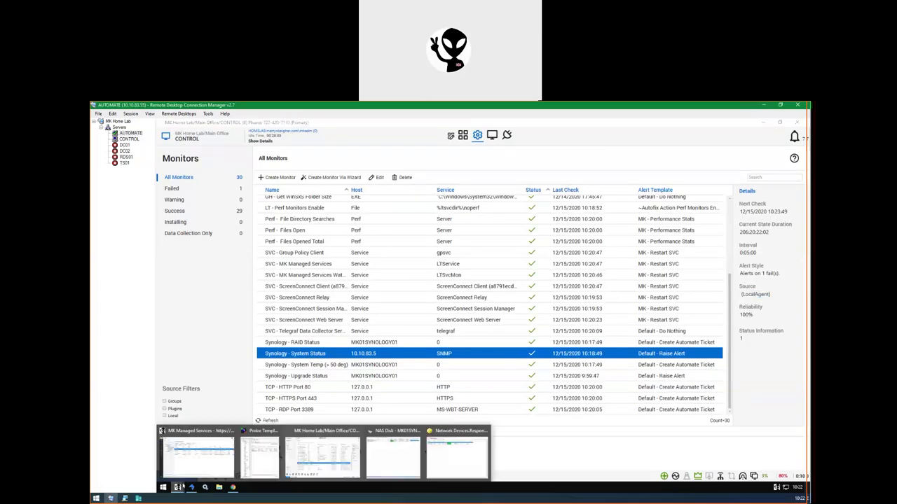
left_click(442, 449)
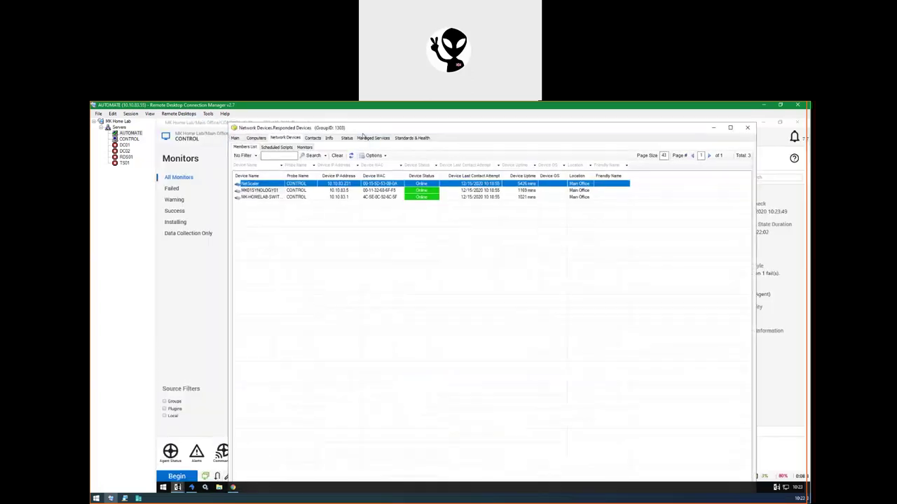
left_click_drag(360, 155, 303, 154)
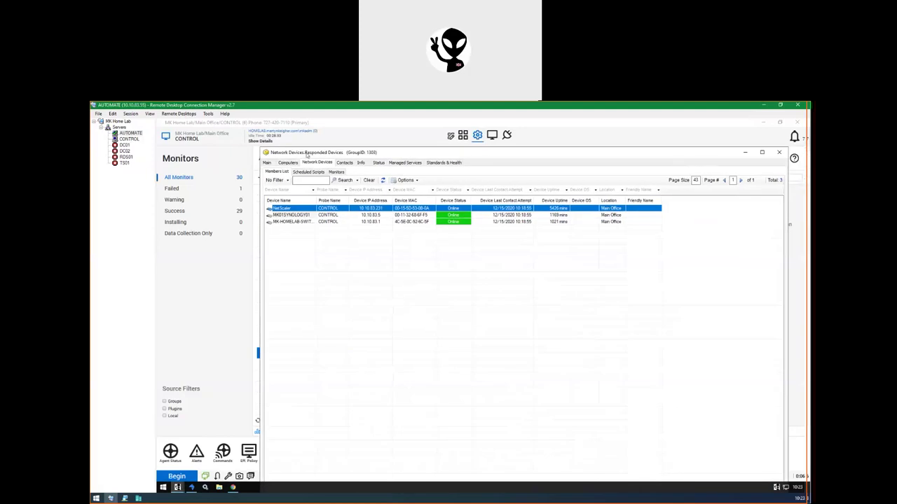
left_click(745, 153)
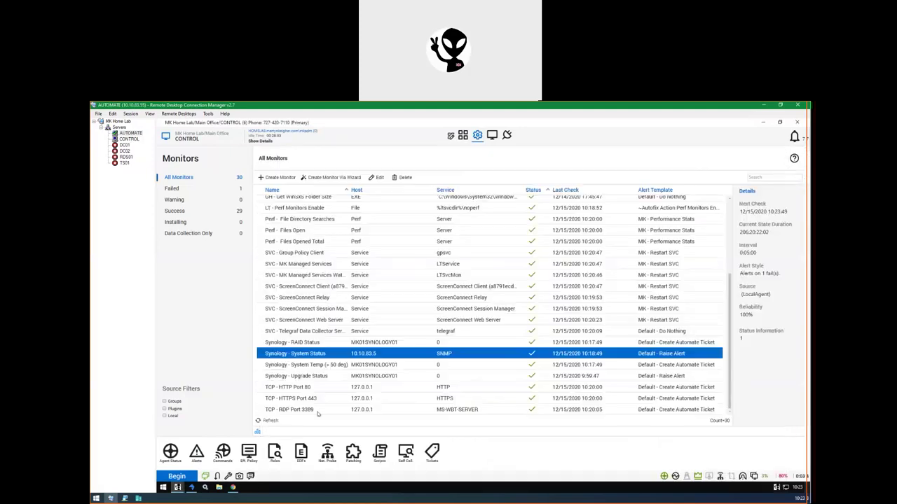
mouse_move(179, 487)
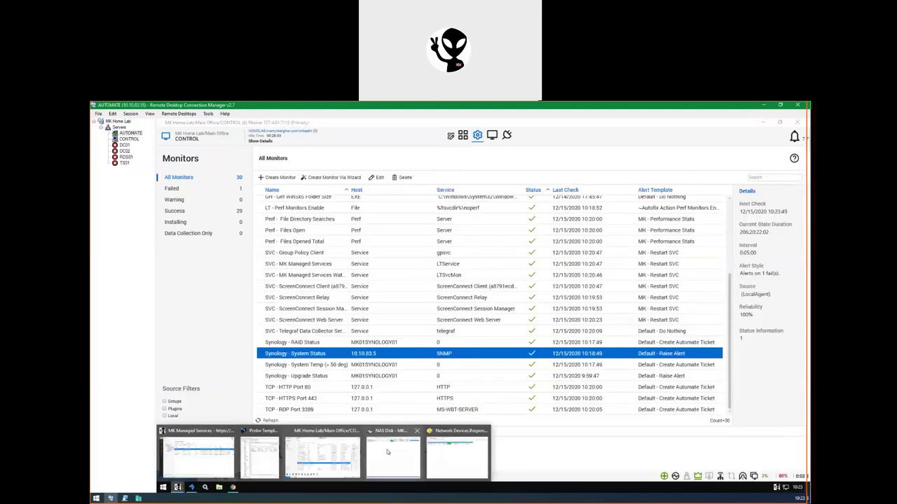
left_click(388, 452)
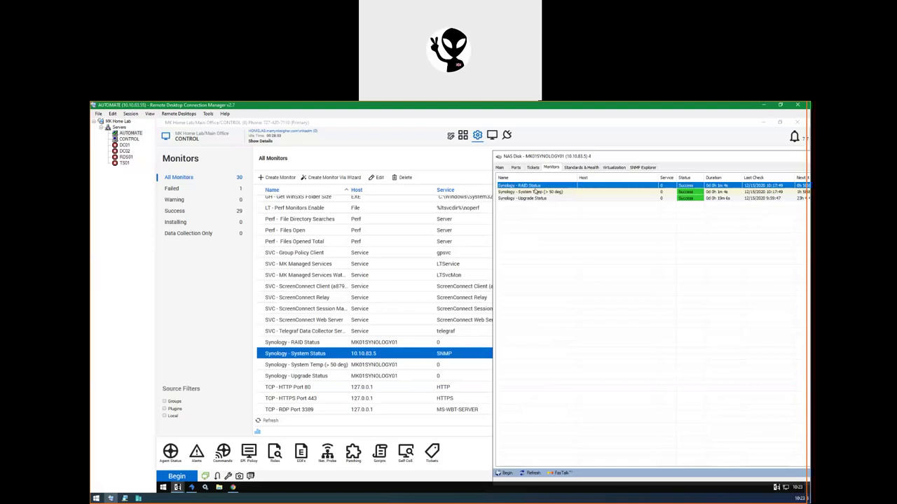
right_click(522, 207)
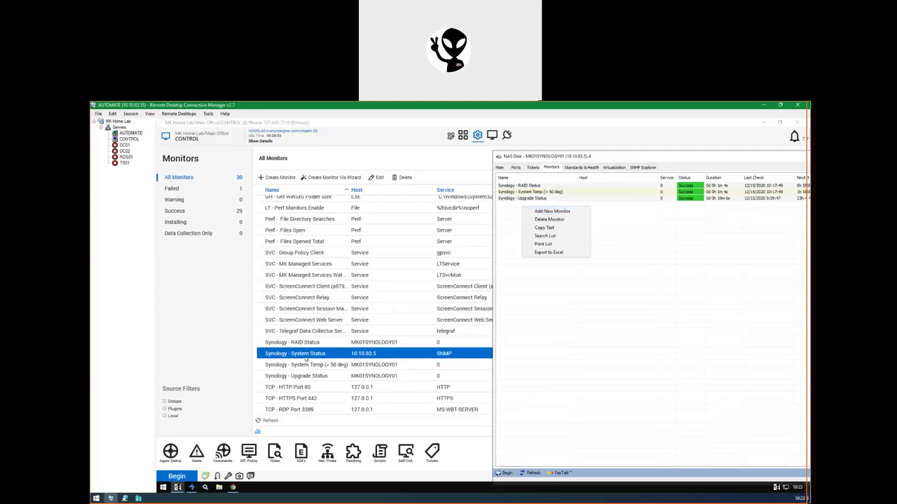
left_click(305, 357)
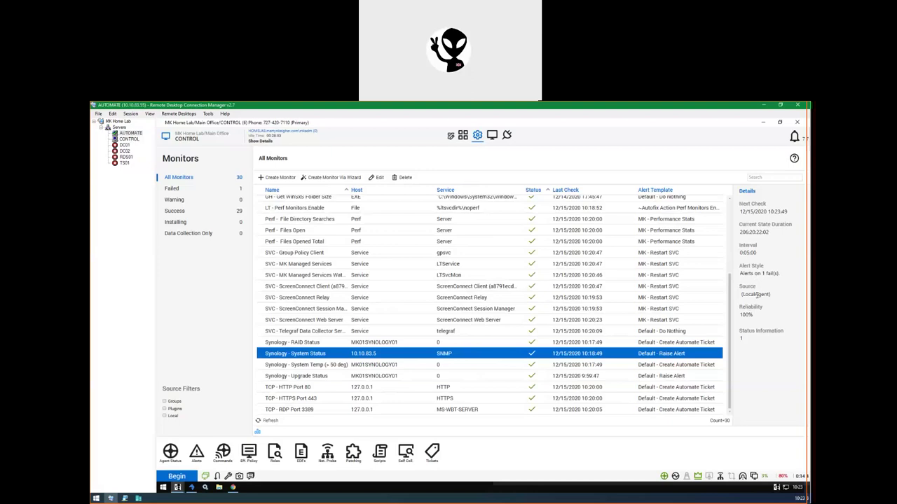
Use Send To Group to send Synology - System Status to Network Devices > Responded Devices
right_click(315, 355)
mouse_move(361, 379)
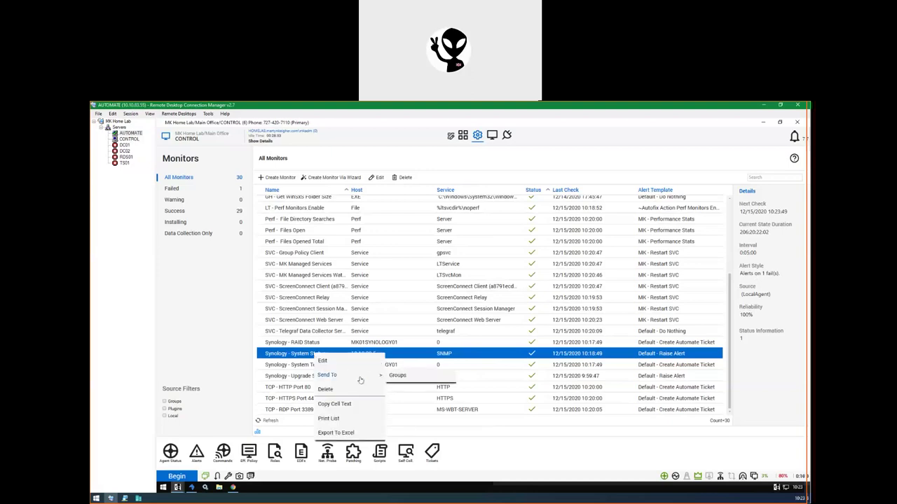
left_click(400, 376)
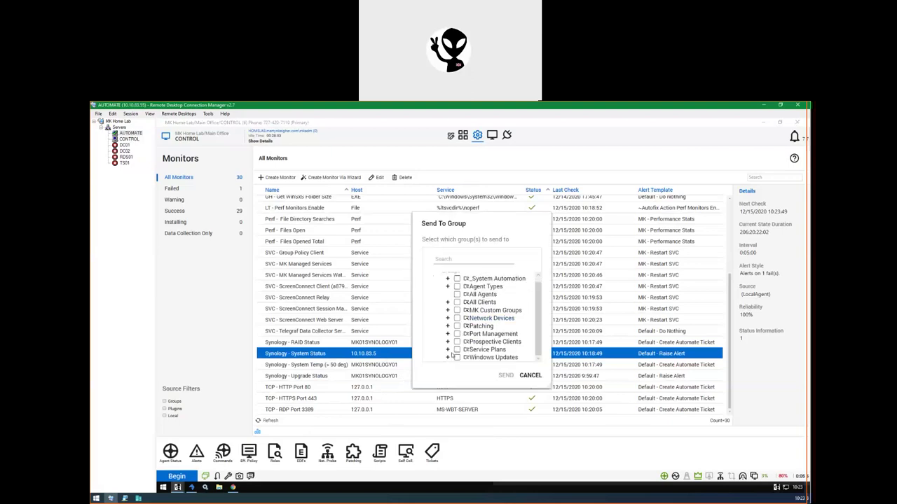
left_click(448, 318)
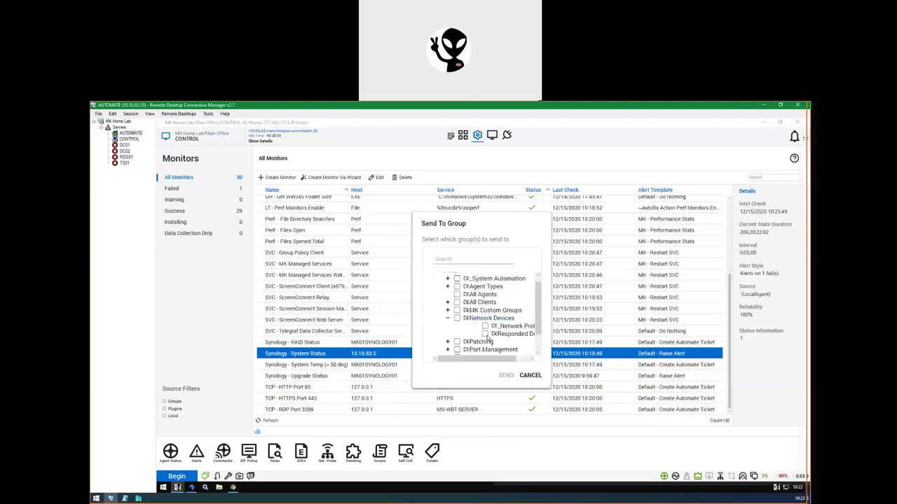
left_click(485, 334)
left_click(506, 376)
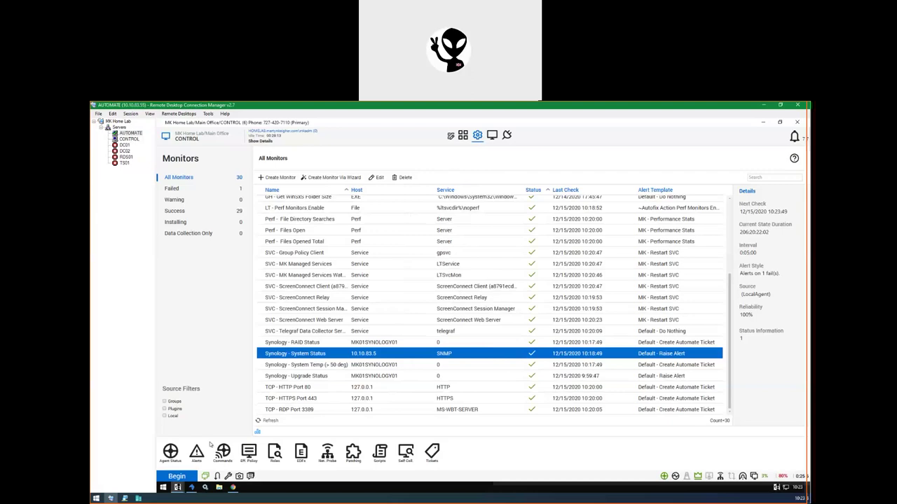
Bring the Responded Devices group window forward and refresh its Computers > Remote Monitors list
left_click(179, 488)
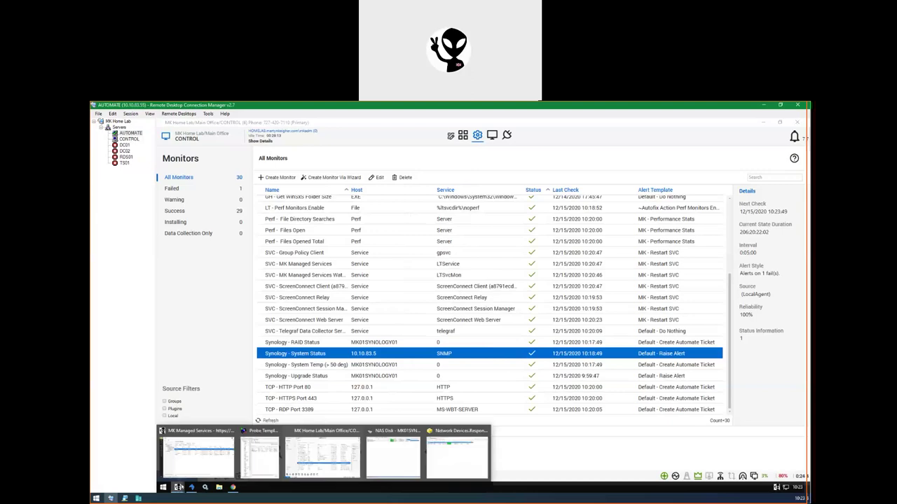
left_click(453, 433)
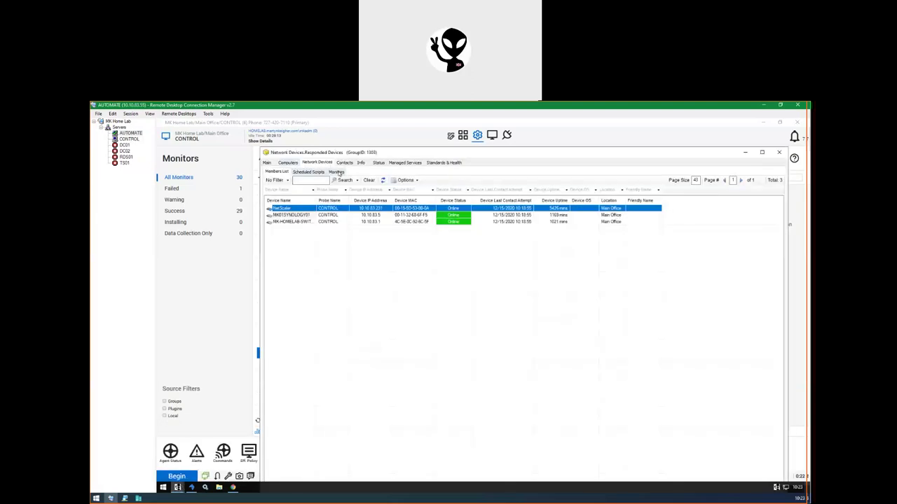
left_click(338, 172)
left_click_drag(354, 154, 299, 124)
left_click(233, 385)
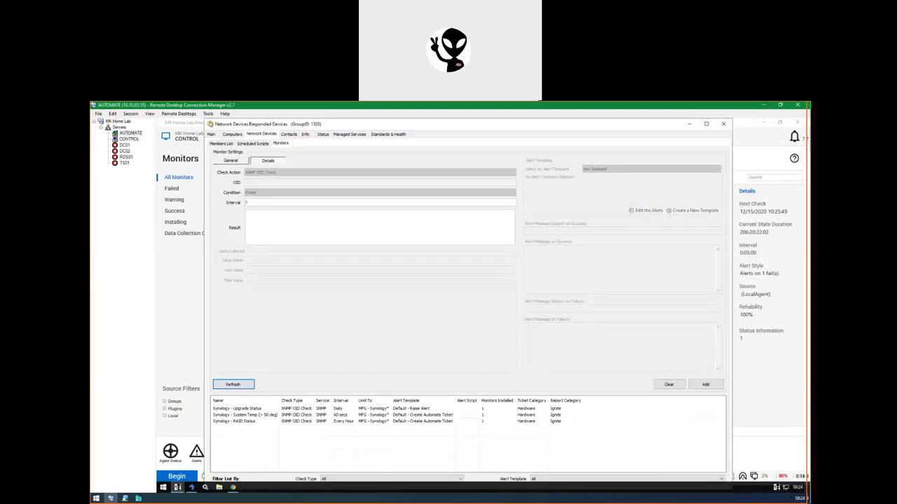
left_click(211, 134)
left_click(233, 134)
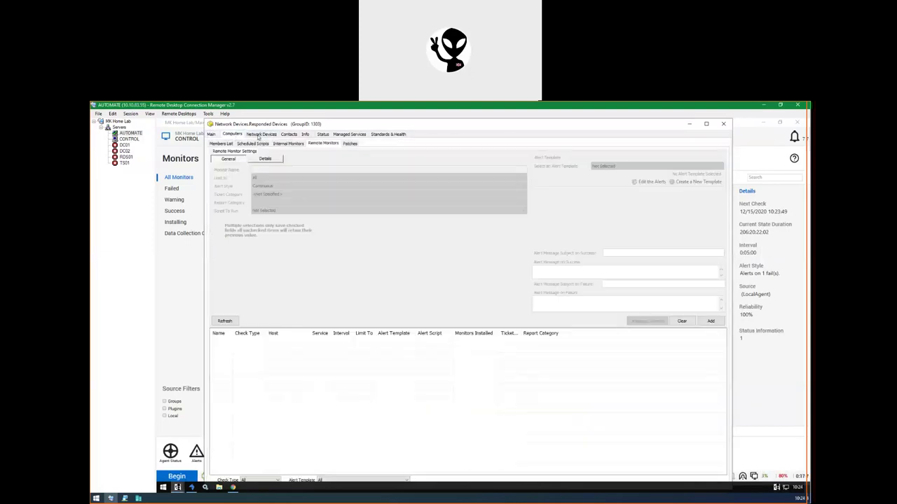
left_click(258, 135)
left_click(233, 134)
left_click(290, 144)
left_click(319, 143)
left_click(224, 321)
Confirm Synology - System Status appears among the group's remote monitors, then move the window down
left_click(259, 342)
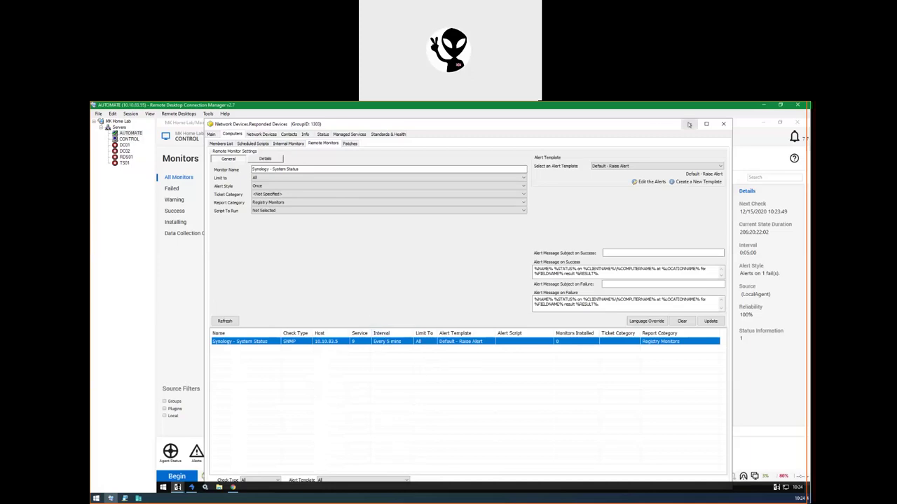
mouse_move(655, 126)
left_mouse_down()
mouse_move(643, 269)
mouse_move(643, 199)
mouse_move(664, 120)
mouse_move(658, 135)
left_mouse_up()
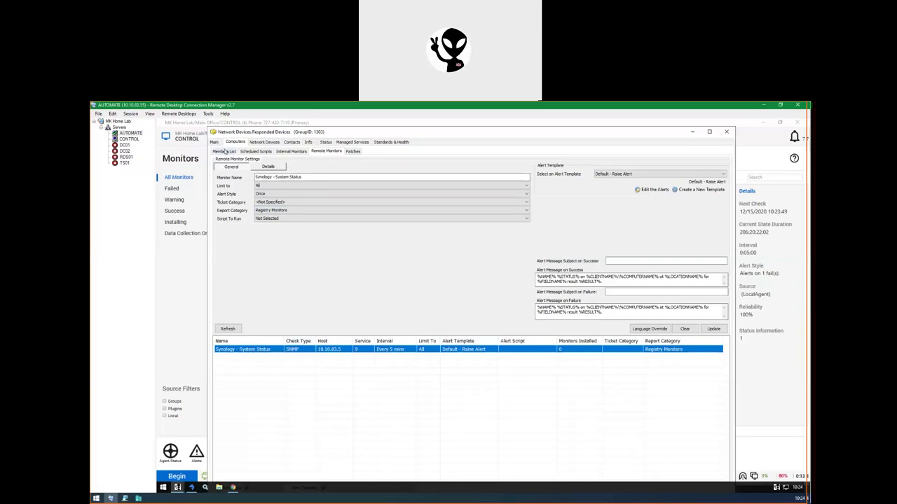
left_click(224, 151)
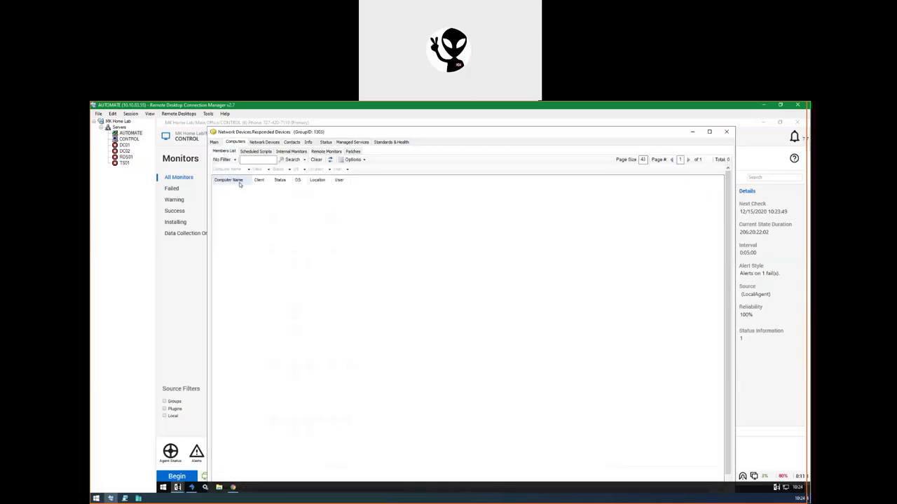
left_click(316, 160)
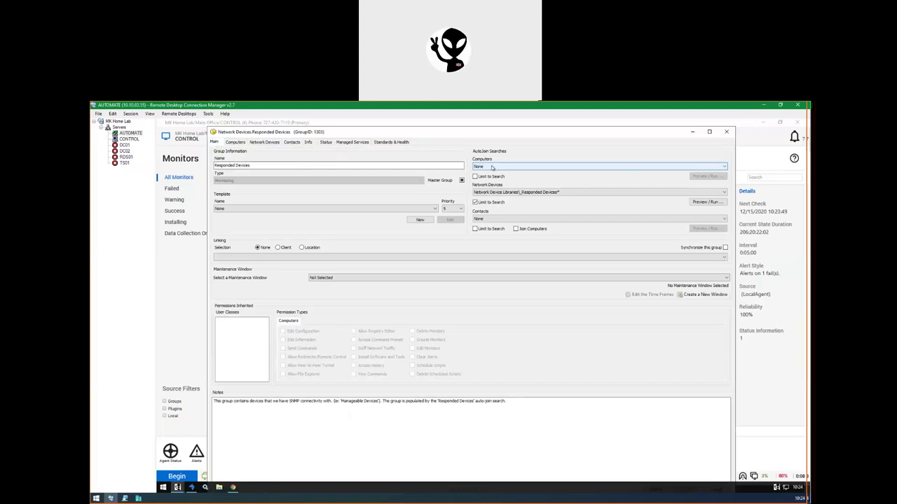
left_click(241, 142)
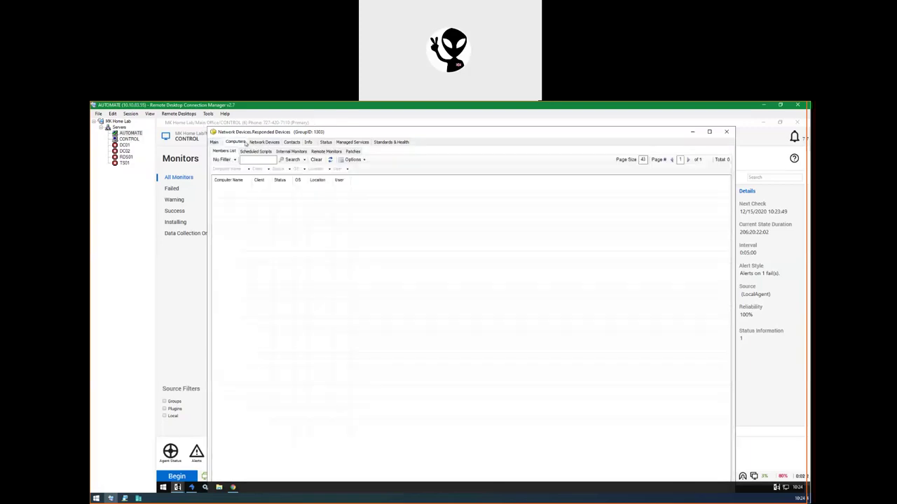
left_click(326, 152)
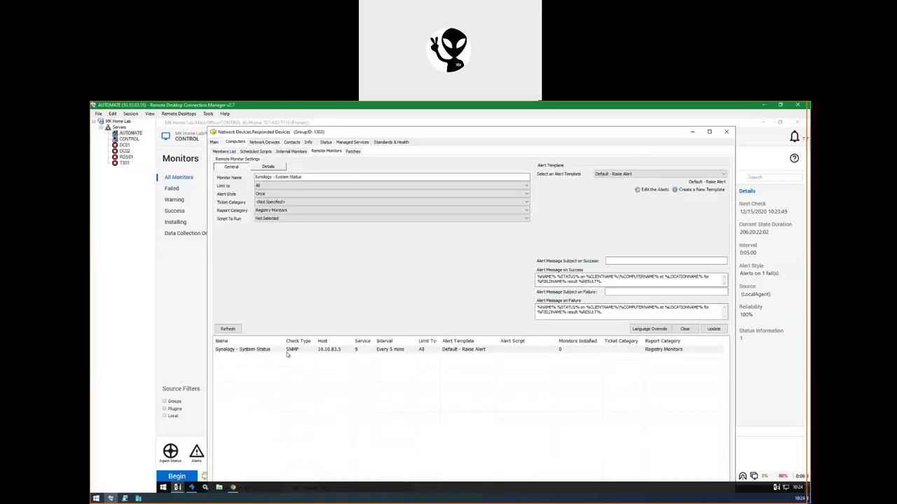
left_click(272, 350)
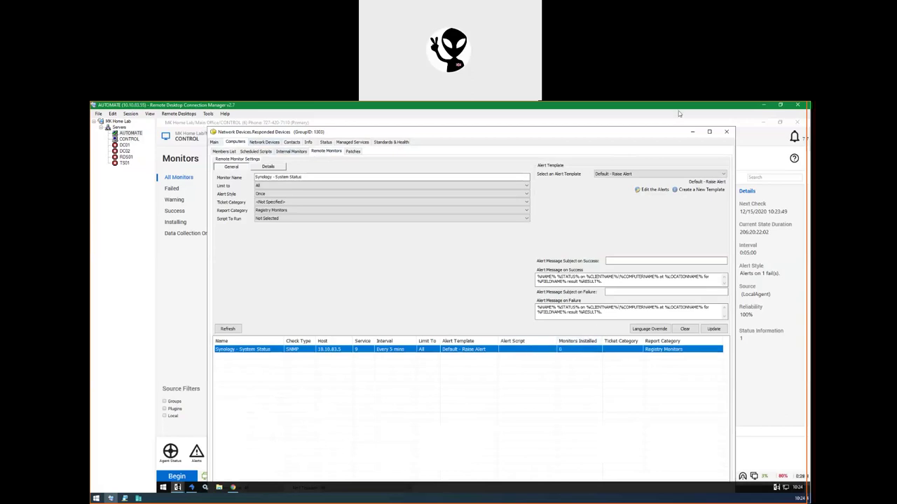
left_click_drag(650, 133, 683, 383)
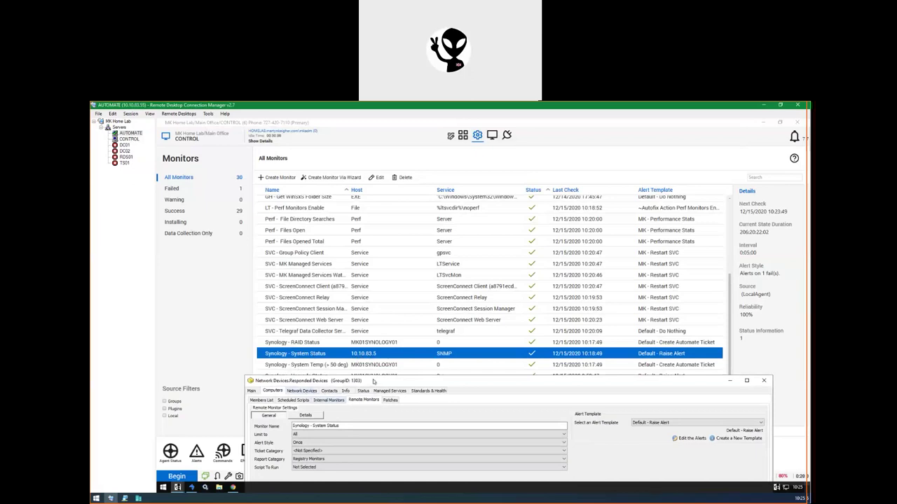
Reopen the group's Network Devices monitors, starting and then cancelling a new monitor wizard
left_click_drag(374, 383, 350, 386)
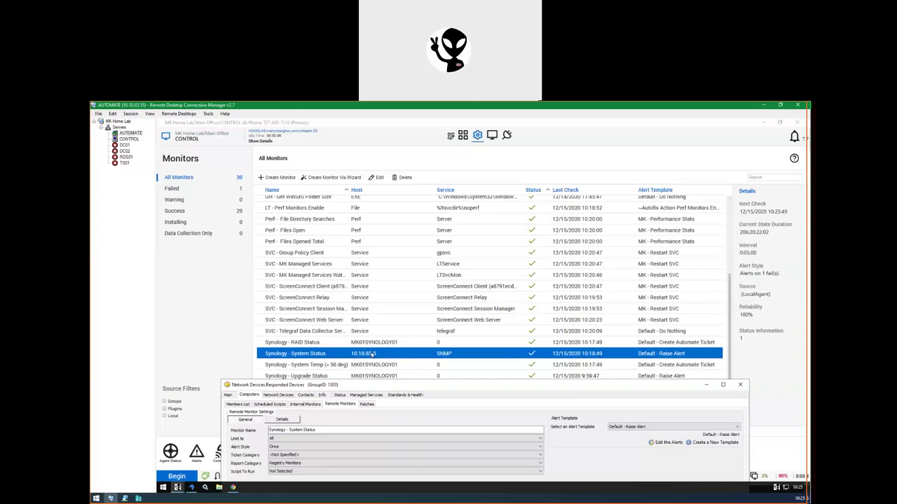
left_click_drag(389, 387, 412, 183)
left_click(311, 190)
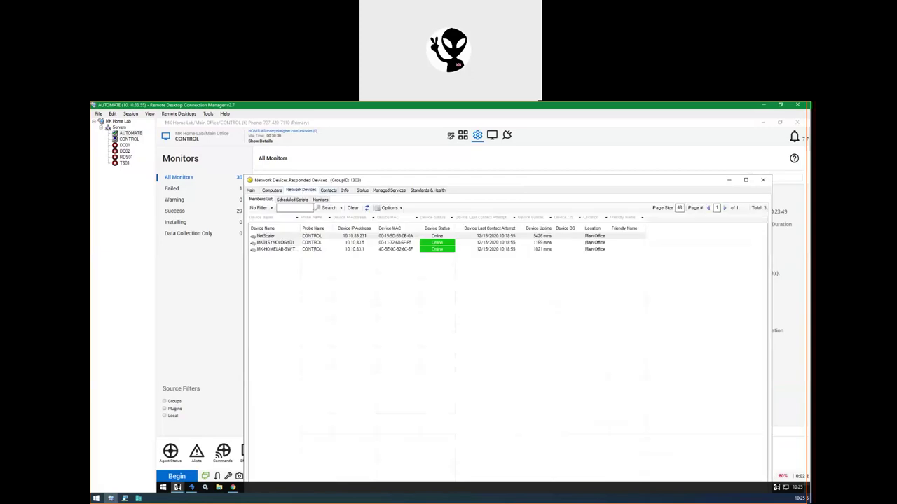
left_click(315, 200)
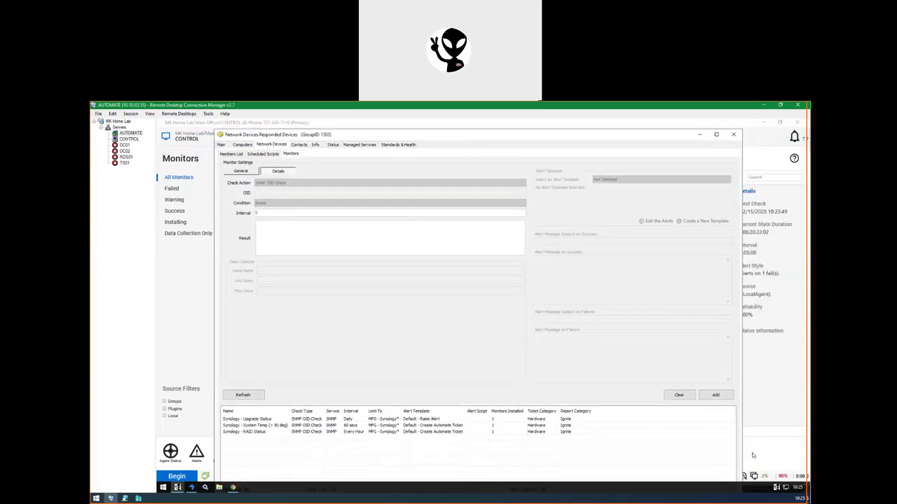
left_click(713, 396)
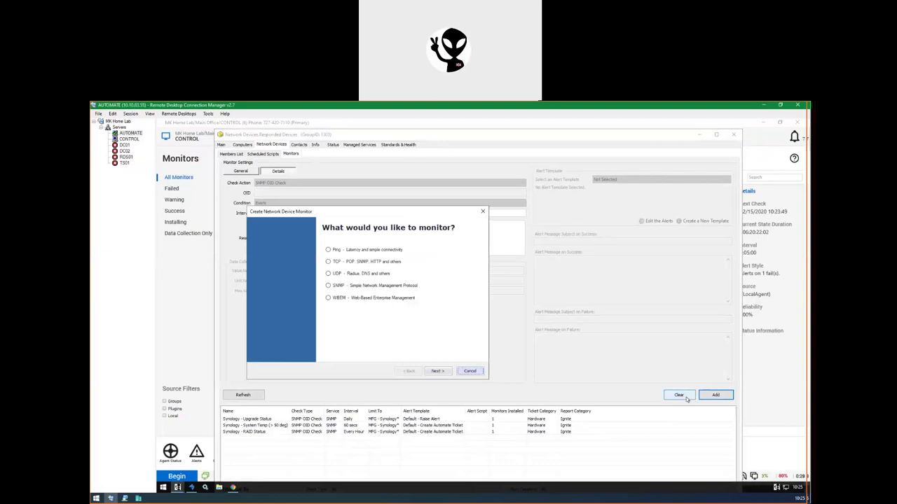
left_click(484, 213)
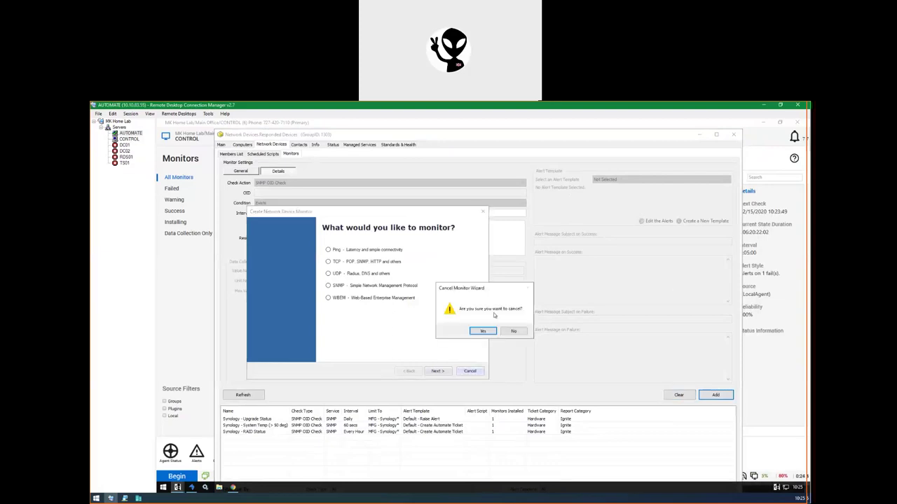
left_click(482, 332)
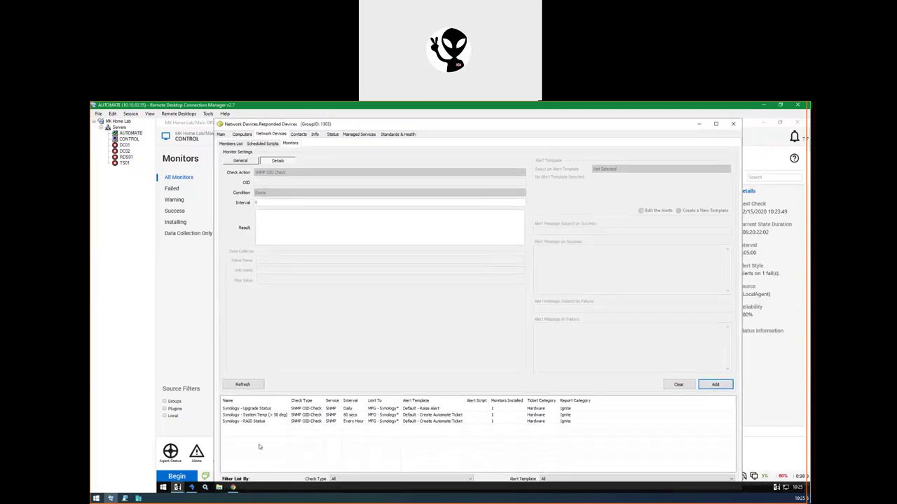
Refresh and check System Temp's Greater Than/Equal 30 every-60-seconds check, then minimize the group window
left_click(244, 384)
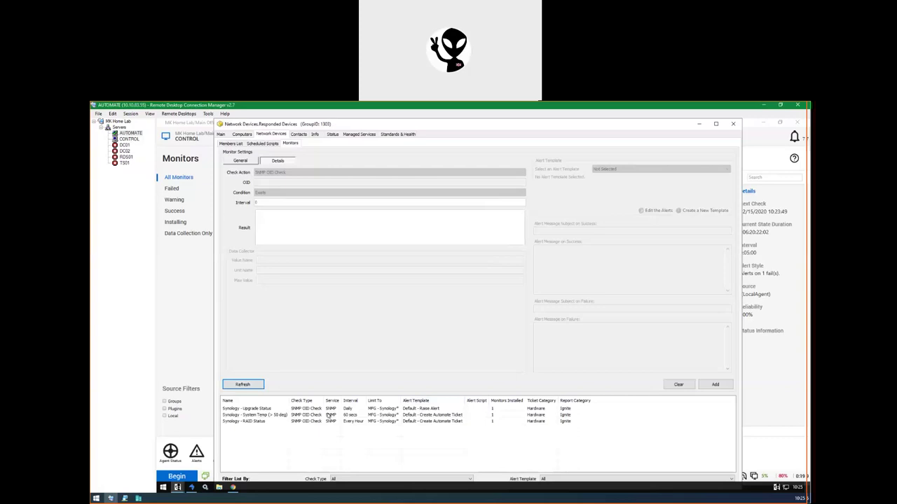
left_click(268, 410)
left_click(268, 415)
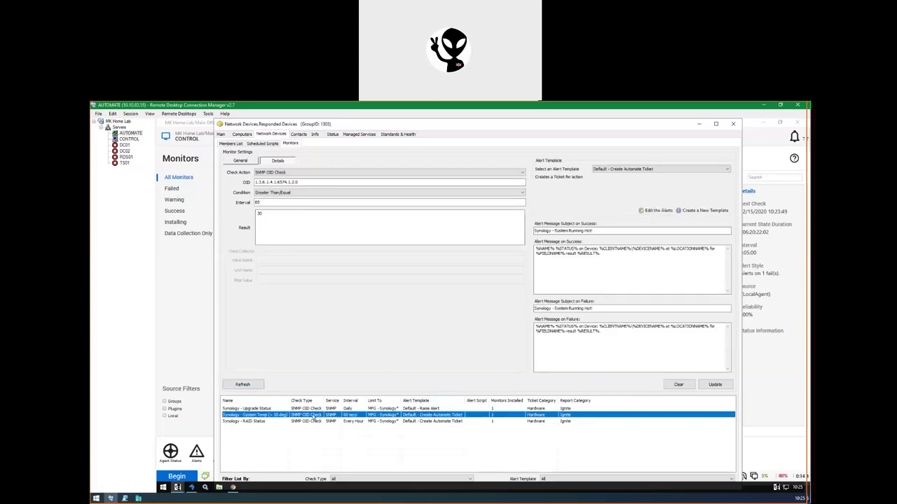
left_click(697, 124)
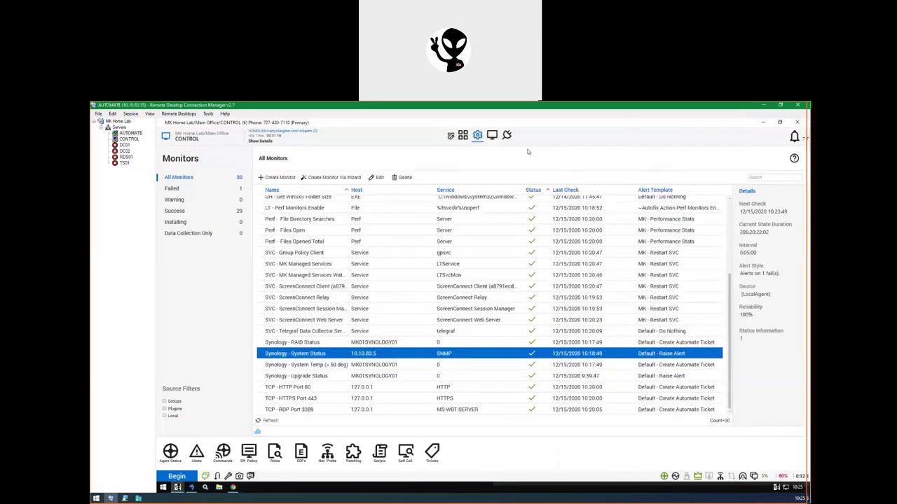
Show the tickets view sorted by Age, then minimize the tickets window
left_click(479, 136)
left_click(497, 249)
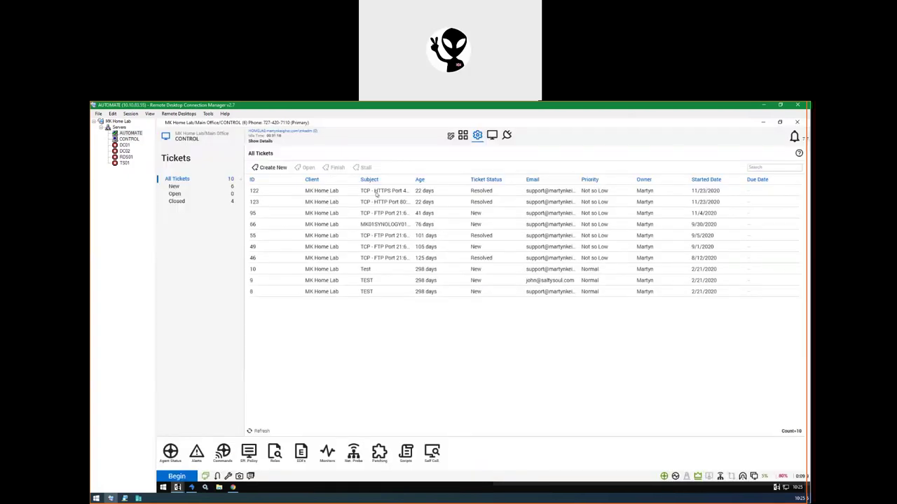
left_click(379, 228)
left_click(427, 180)
left_click(428, 181)
left_click(428, 180)
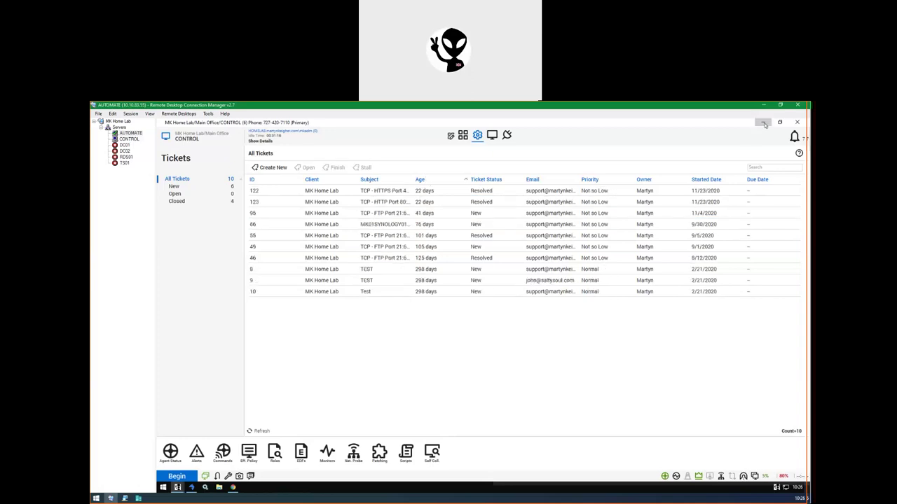
left_click(765, 124)
Open the NAS Disk's Synology - System Temp (> 50 deg) monitor on its Configuration tab
left_click_drag(645, 159, 468, 159)
left_click_drag(401, 169, 373, 145)
left_click(335, 157)
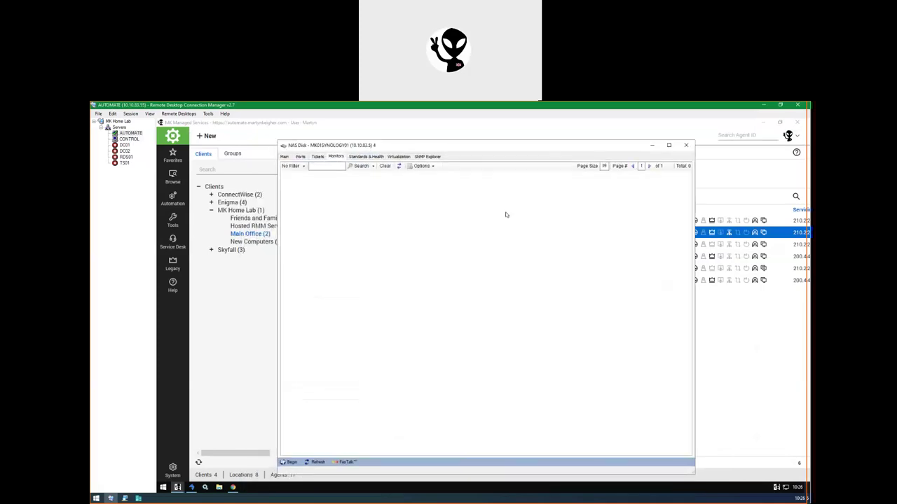
left_click(494, 182)
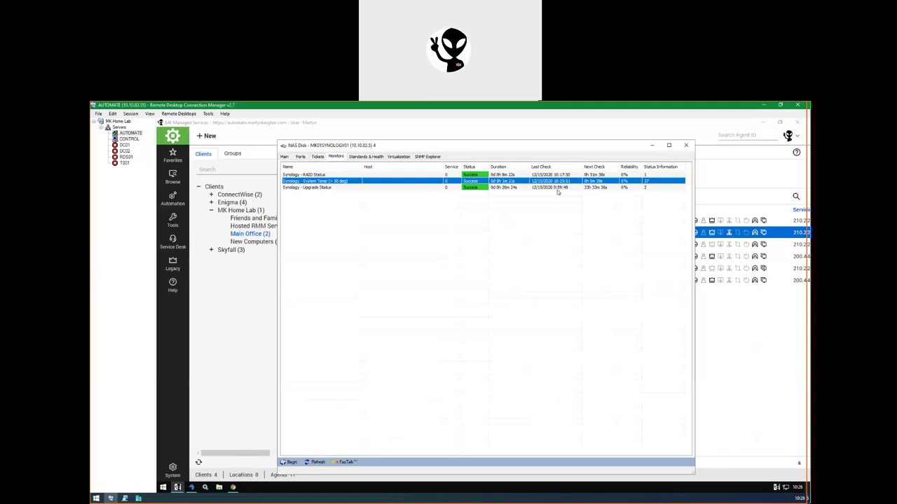
left_click(515, 188)
left_click(514, 182)
double_click(396, 182)
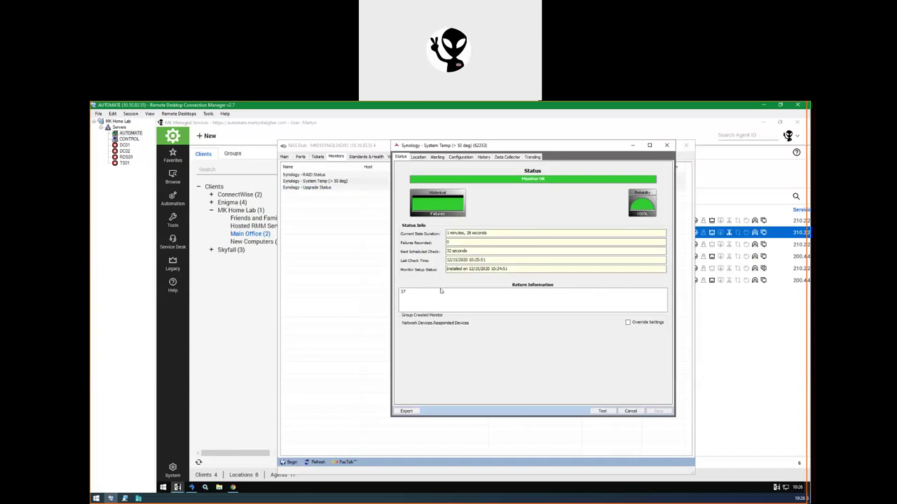
left_click(459, 157)
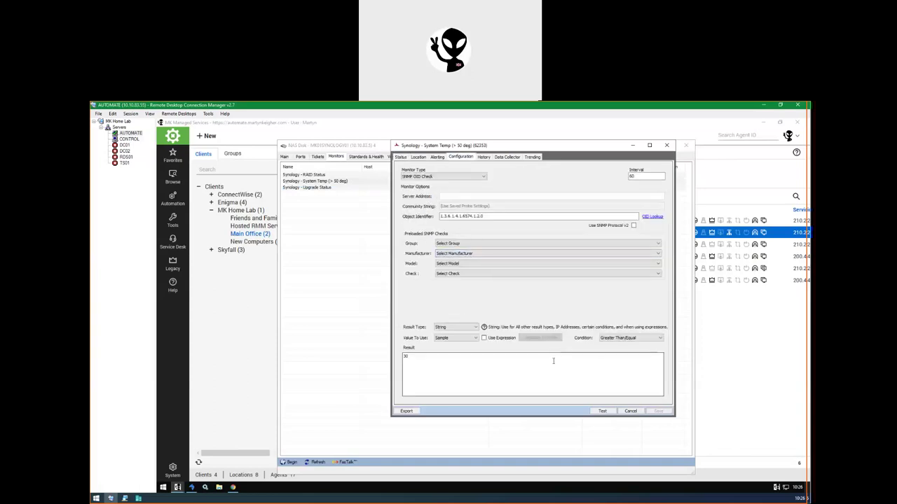
Review the System Temp monitor's Result 30 and Greater Than/Equal condition, then close it unchanged
left_click_drag(413, 357, 388, 358)
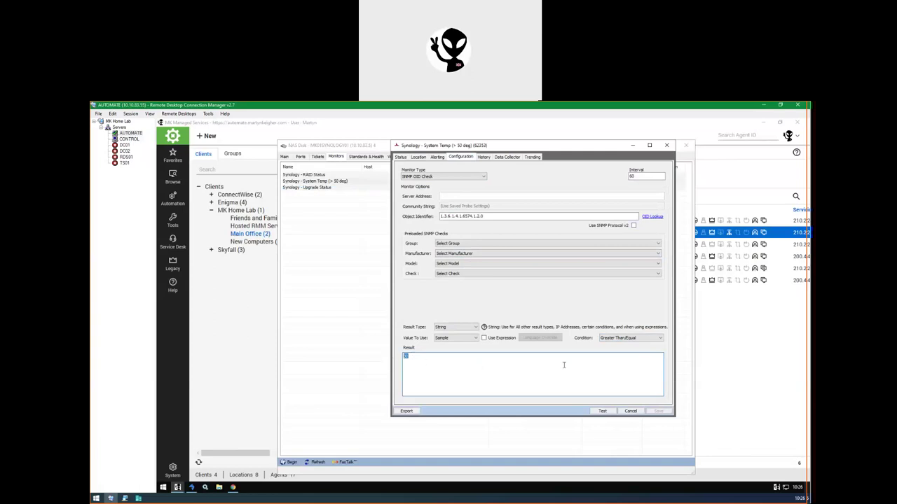
left_click(614, 341)
left_click(532, 392)
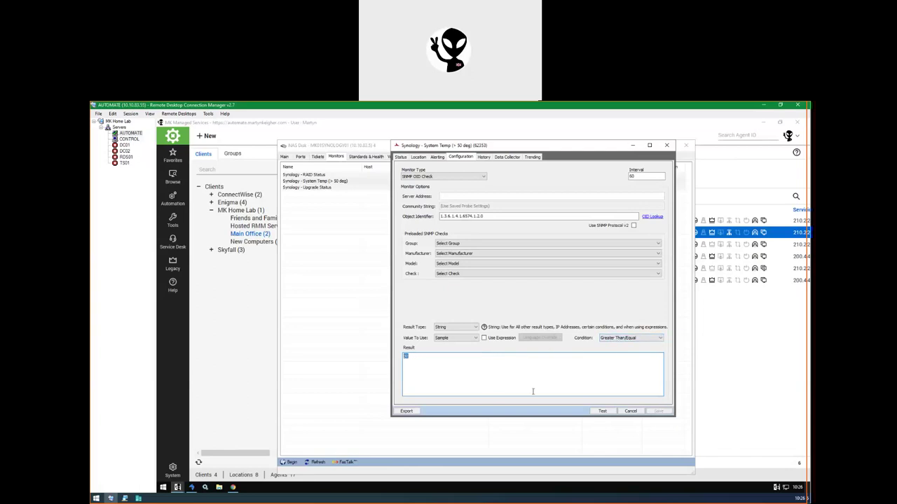
left_click(619, 339)
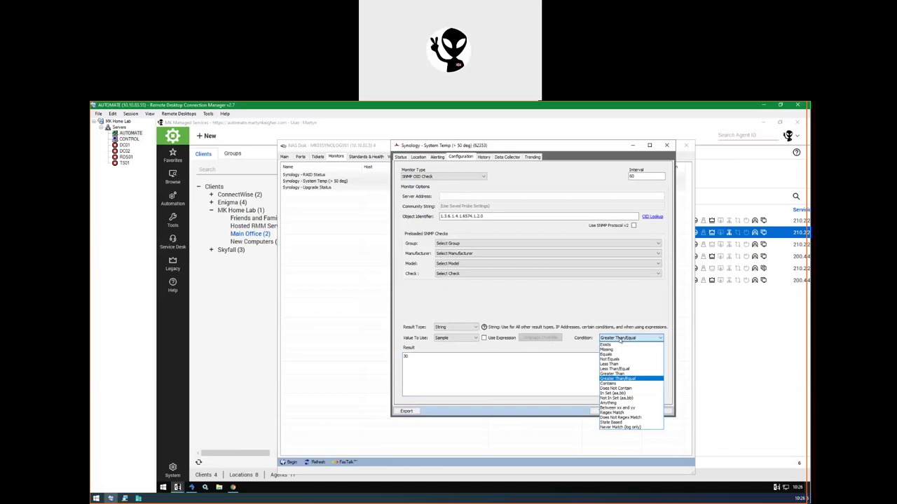
left_click(655, 270)
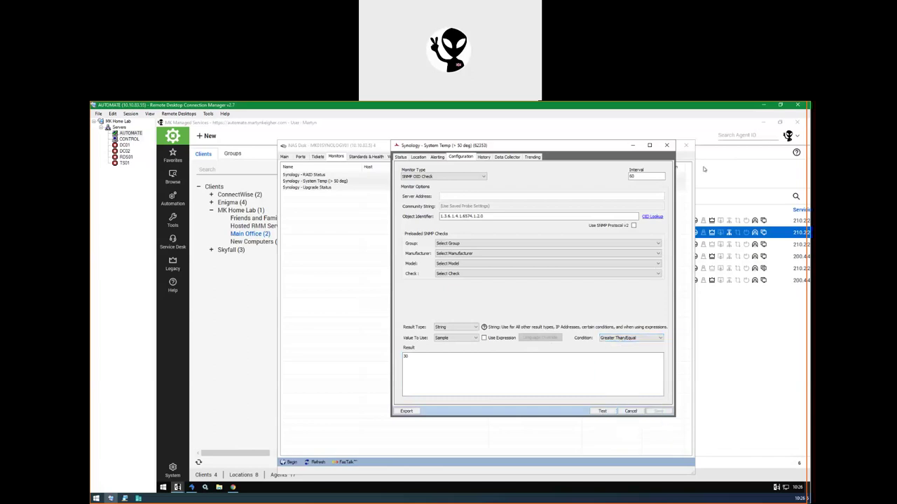
left_click(667, 146)
Check the NAS Disk's Tickets and Main tabs, then close the device window
mouse_move(448, 148)
left_mouse_down()
mouse_move(434, 134)
mouse_move(446, 134)
left_mouse_up()
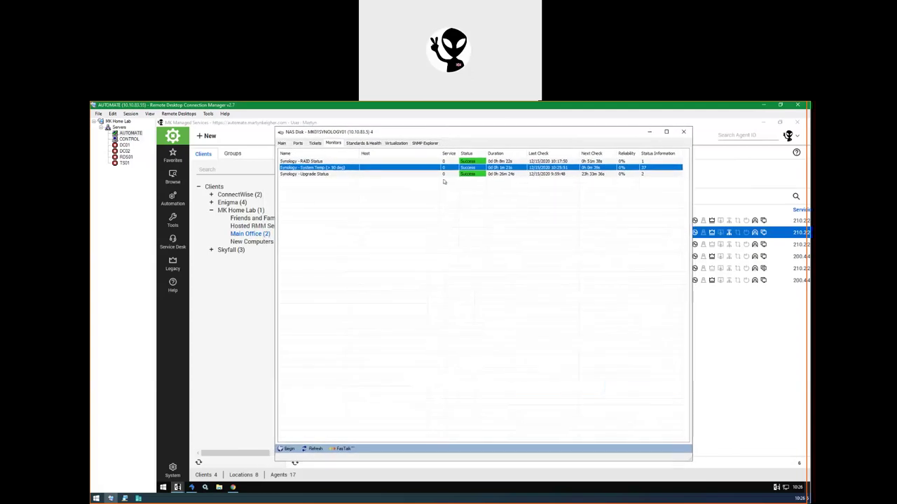
left_click(315, 144)
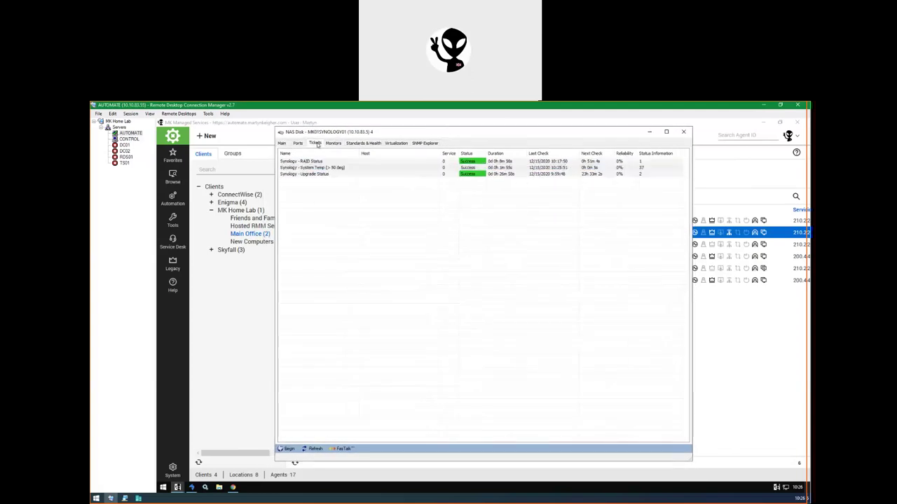
left_click(290, 144)
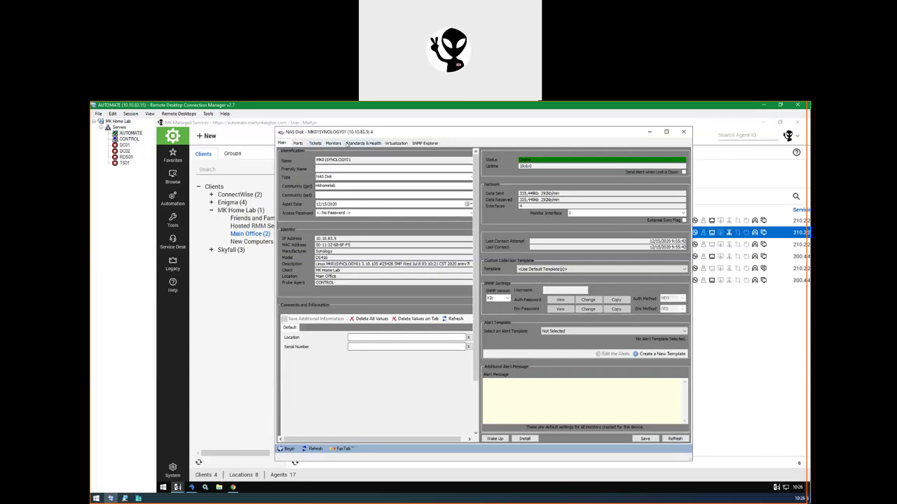
left_click(685, 132)
Set the Responded Devices Synology System Temp monitor's condition to Less Than 30 and update it
mouse_move(192, 487)
left_click(396, 457)
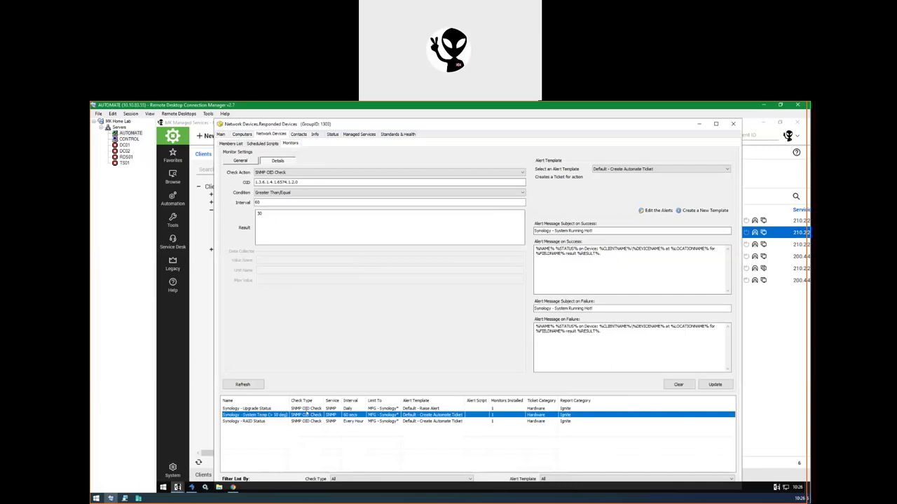
left_click(285, 194)
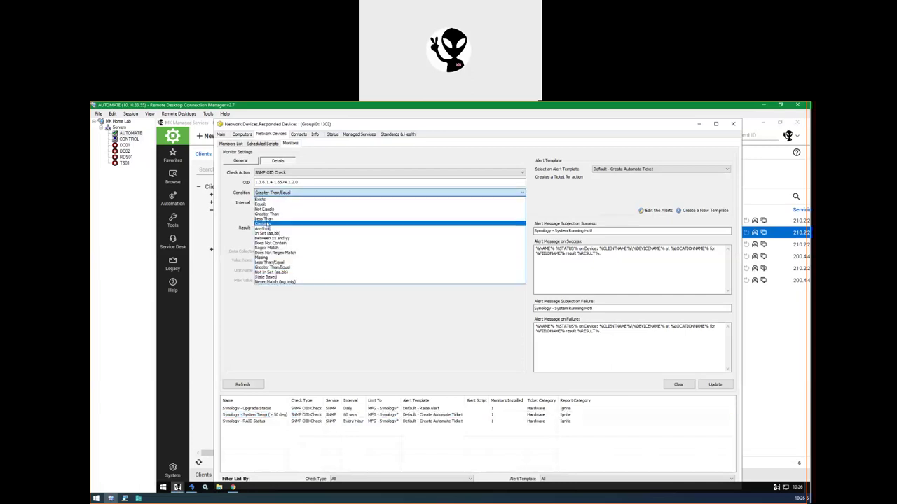
left_click(266, 218)
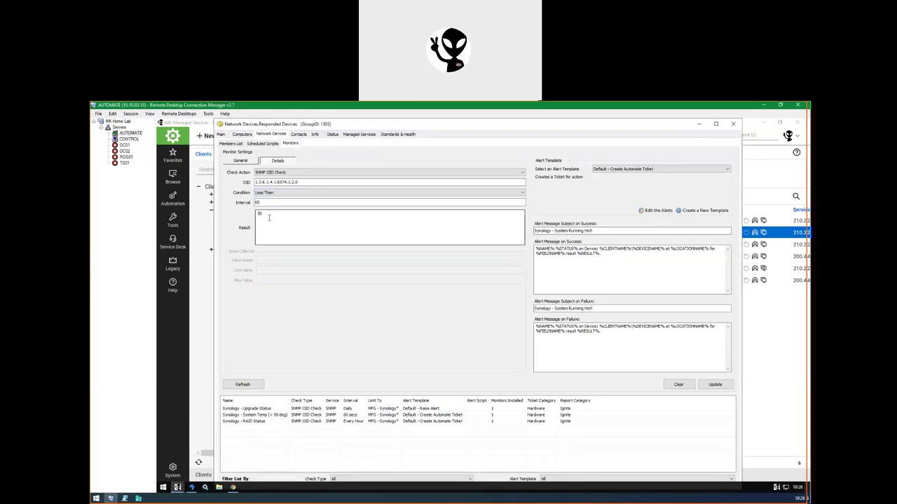
left_click(258, 214)
type("30")
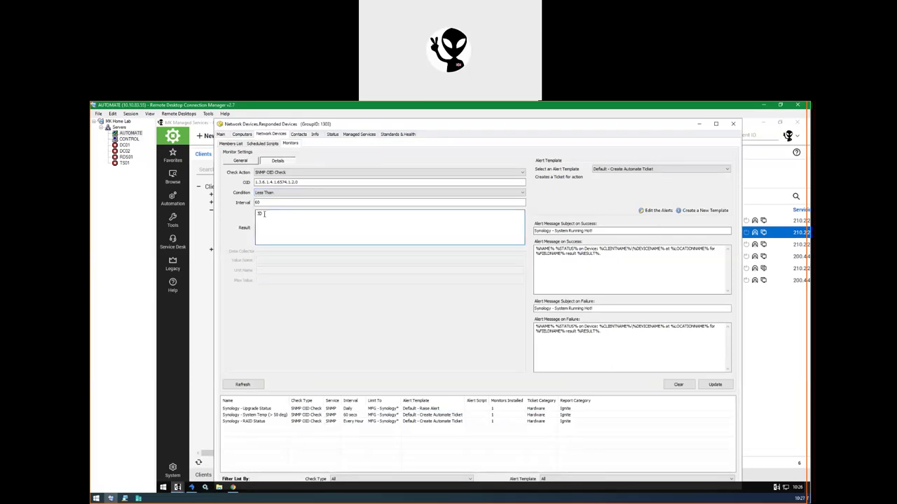
left_click(714, 385)
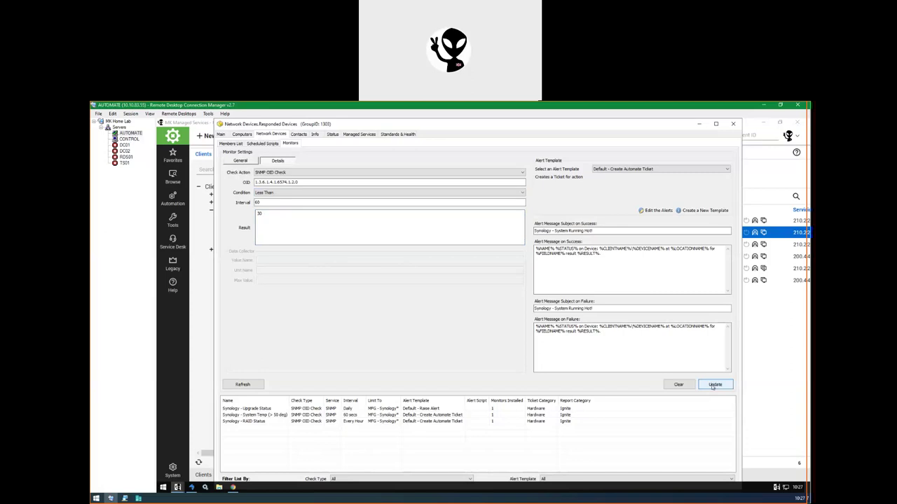
left_click(714, 385)
Refresh the group's monitor list, recheck System Temp, and minimize the group window
left_click(243, 384)
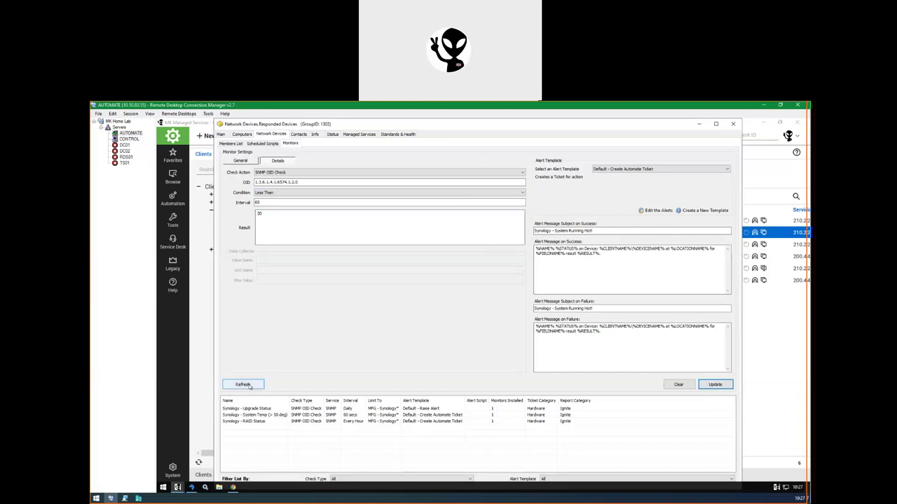
left_click(341, 415)
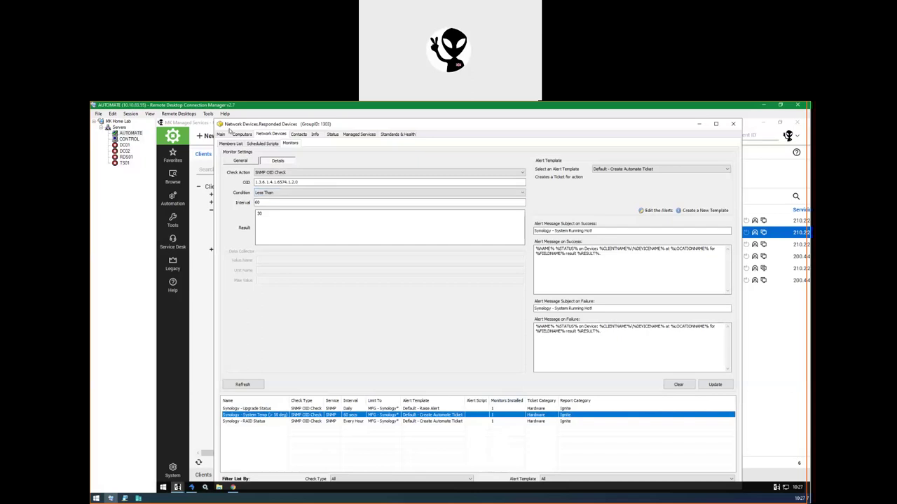
left_click(698, 125)
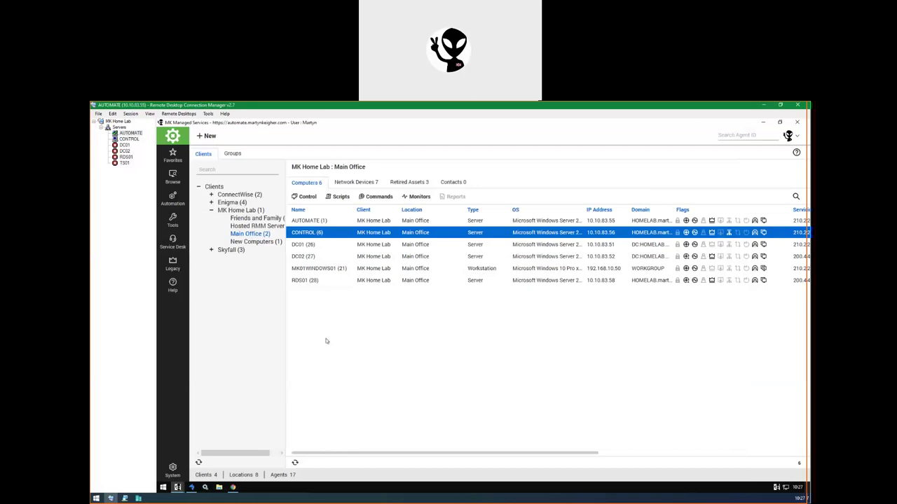
left_click(172, 200)
left_click(210, 256)
left_click(219, 298)
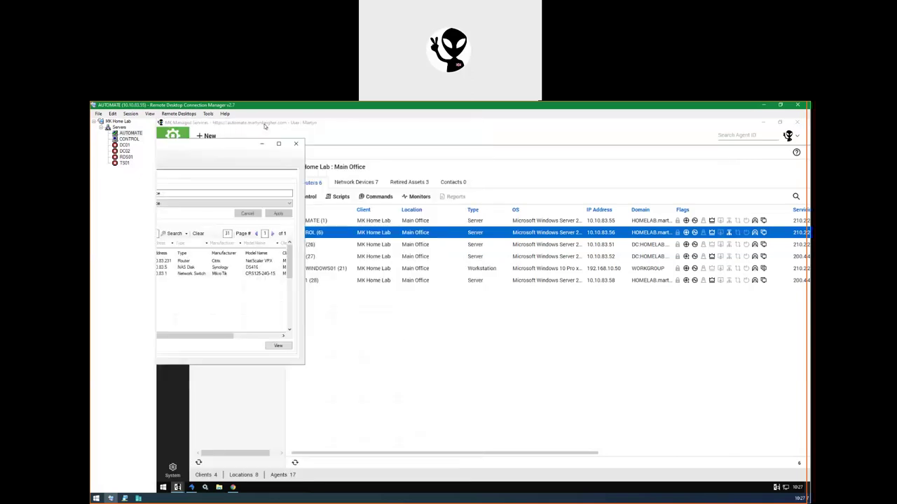
left_click_drag(336, 127, 469, 153)
double_click(470, 153)
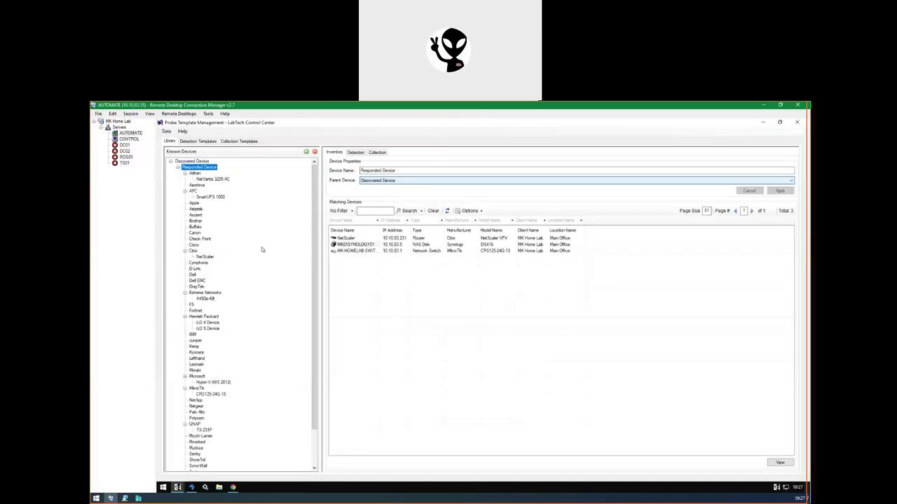
left_click(209, 197)
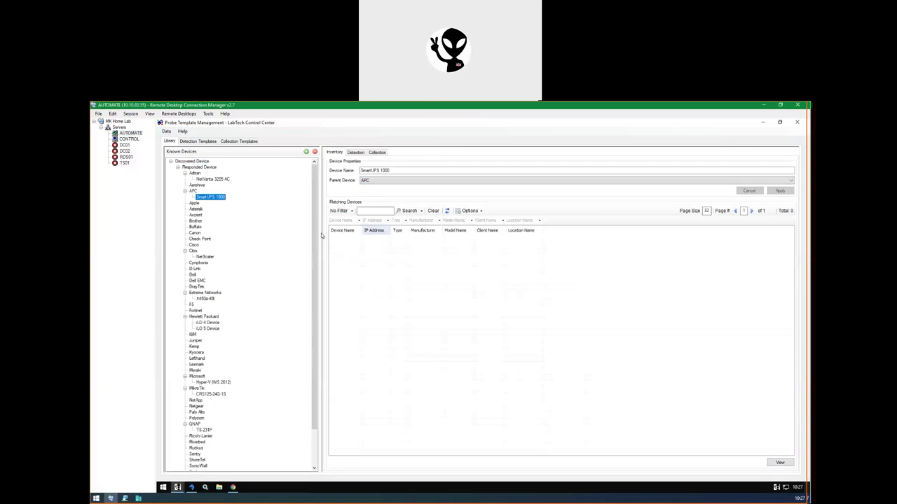
scroll(207, 407, "down", 2)
left_click(199, 436)
left_click(201, 442)
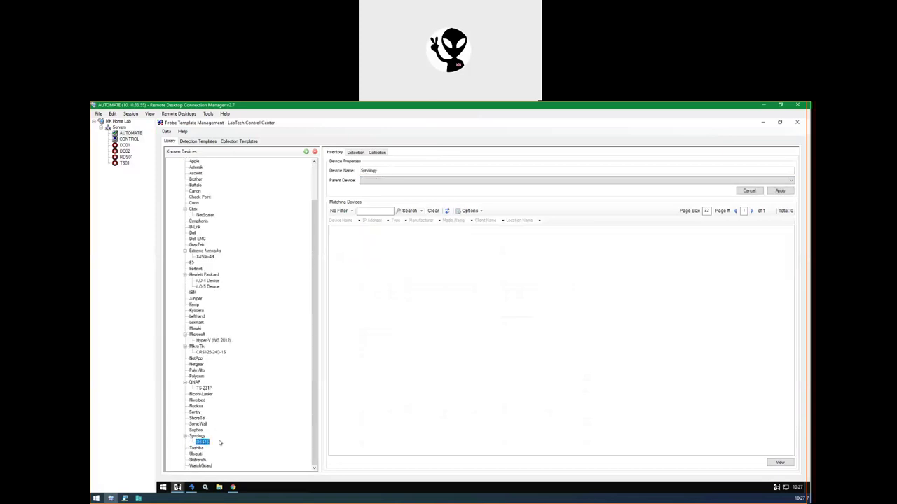
left_click(355, 152)
left_click(354, 210)
left_click(675, 292)
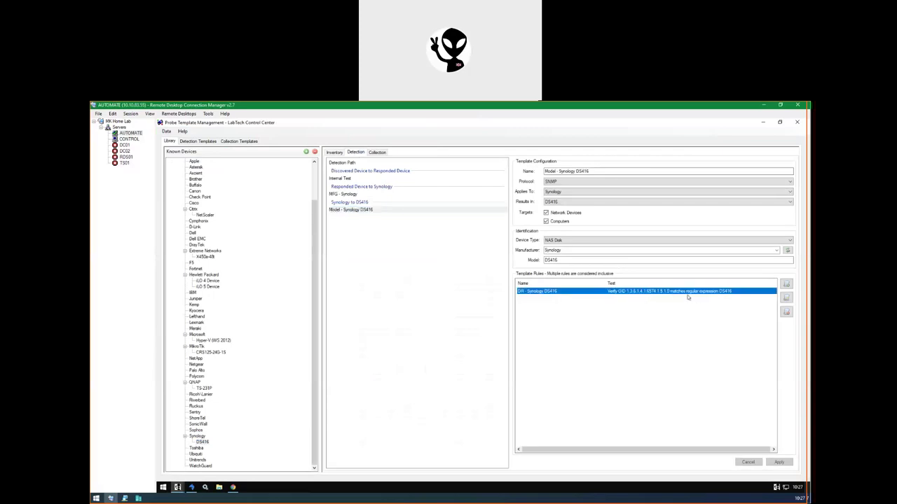
left_click(365, 211)
left_click(347, 194)
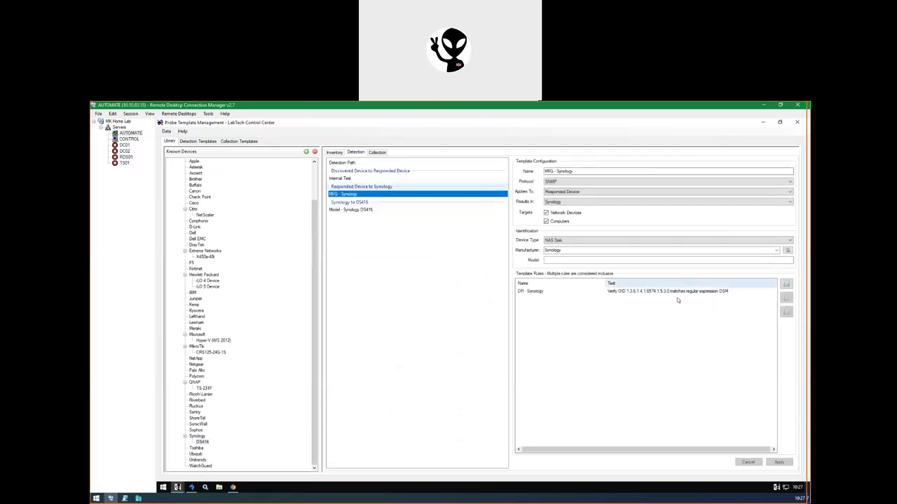
left_click(721, 293)
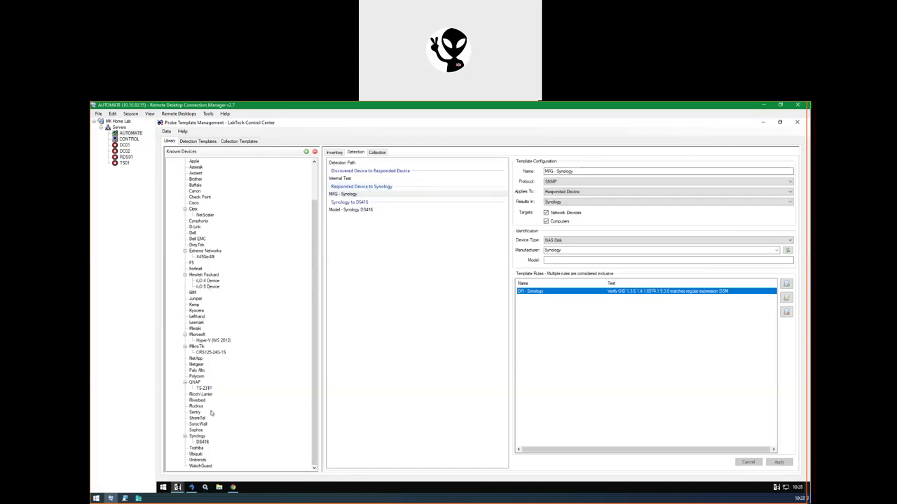
left_click(763, 124)
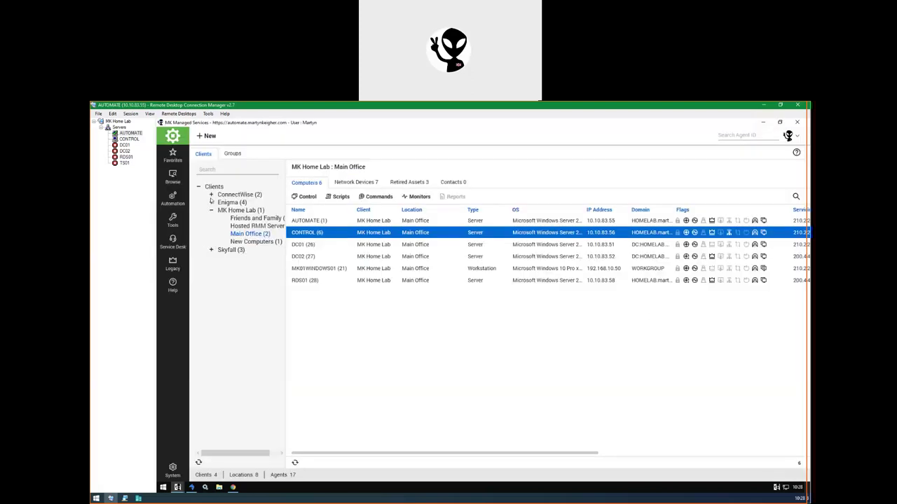
Dismiss the Automation flyout and switch to the Groups tab to browse Responded Devices
left_click(176, 199)
left_click(207, 239)
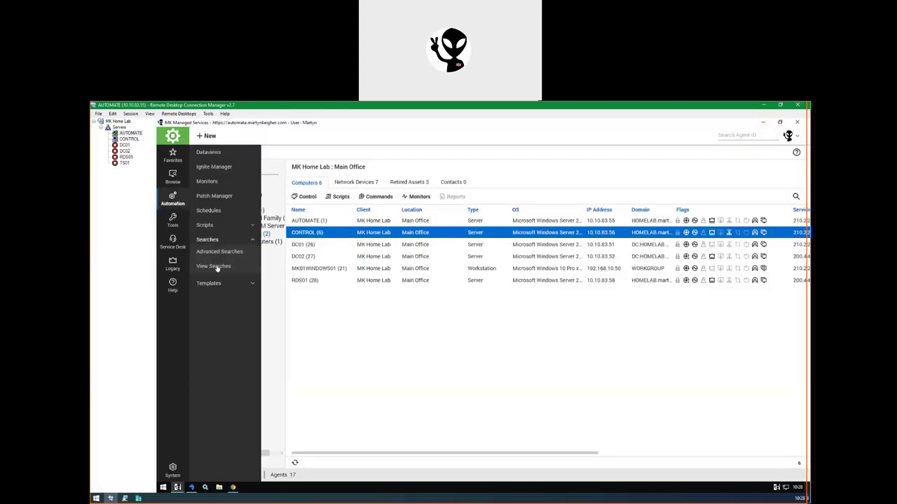
left_click(403, 351)
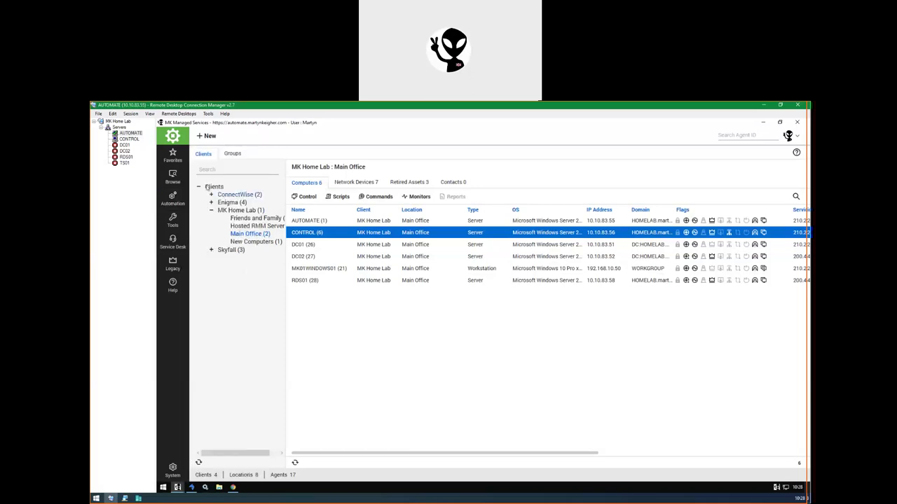
left_click(232, 155)
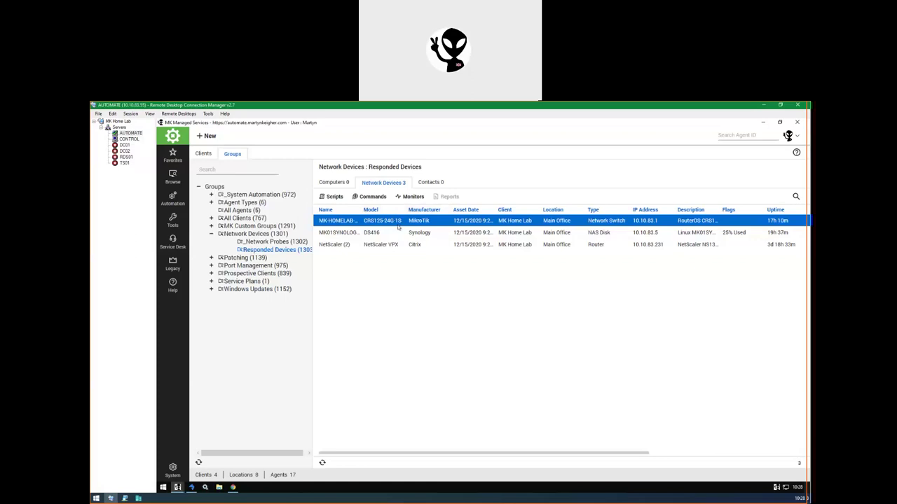
left_click(130, 139)
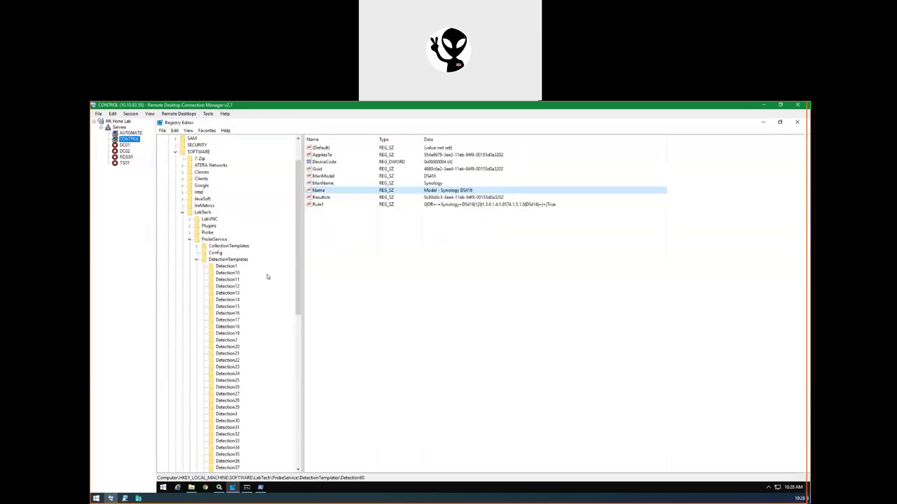
left_click(197, 260)
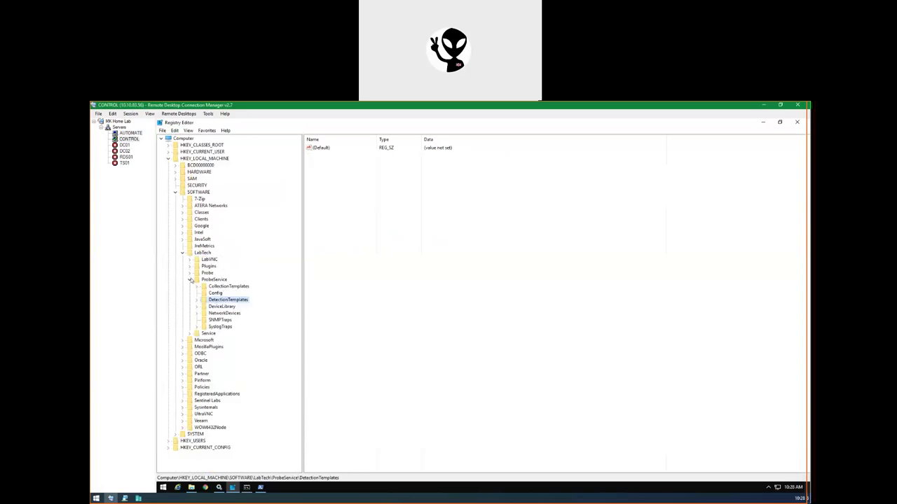
left_click(189, 334)
scroll(224, 341, "down", 6)
left_click(221, 387)
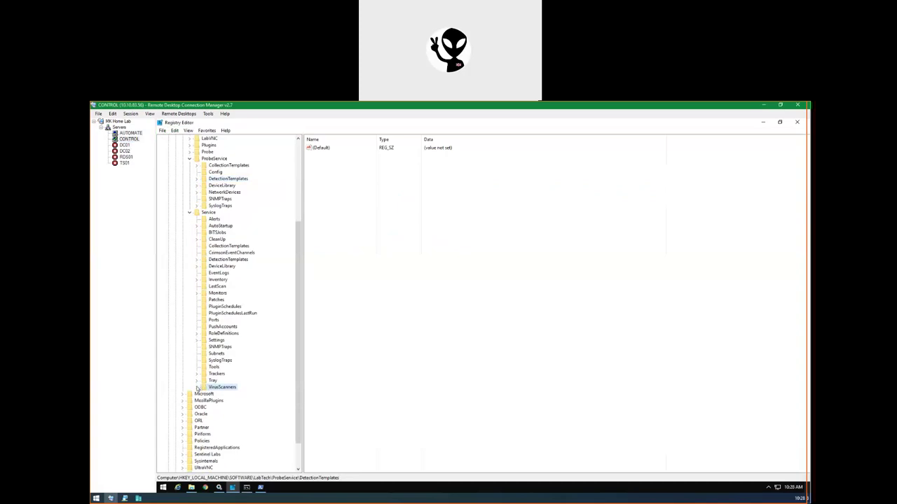
left_click(196, 387)
left_click(233, 241)
left_click(228, 272)
left_click(226, 295)
left_click(227, 333)
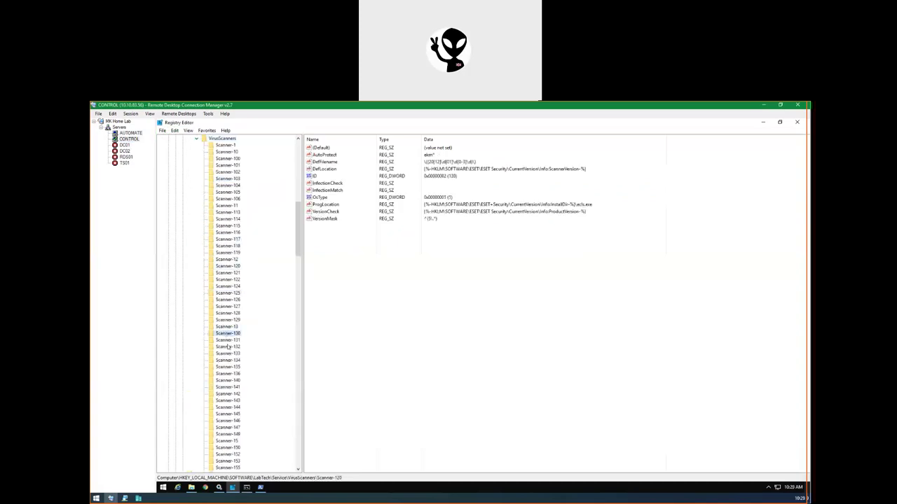
left_click(229, 369)
left_click(233, 387)
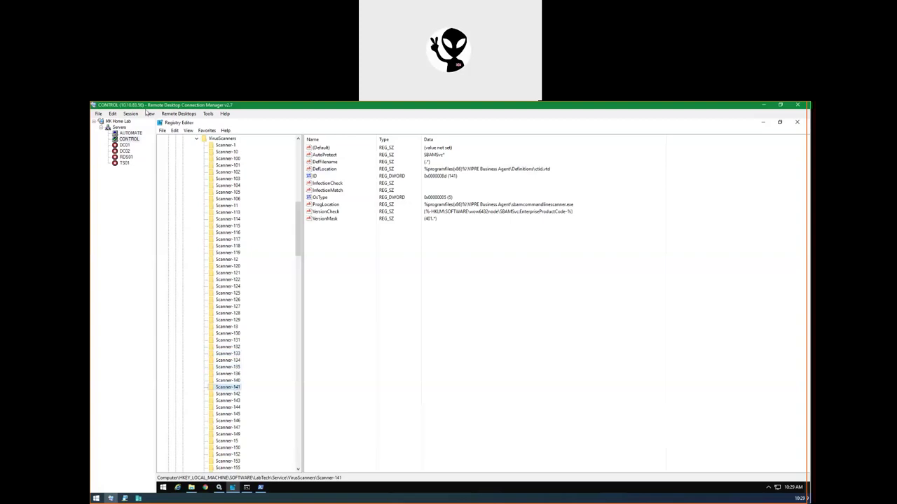
left_click(130, 133)
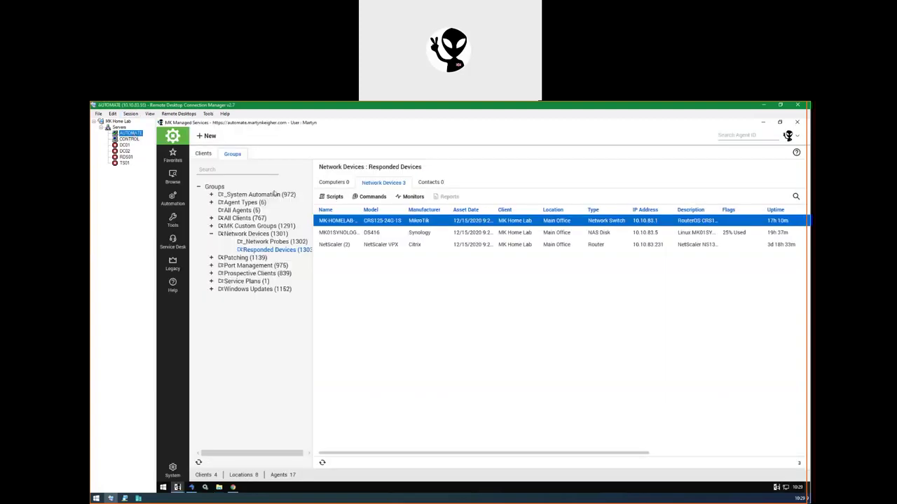
Bring up CONTROL's ticket window, view its dashboard, then switch to the CONTROL remote session
mouse_move(177, 487)
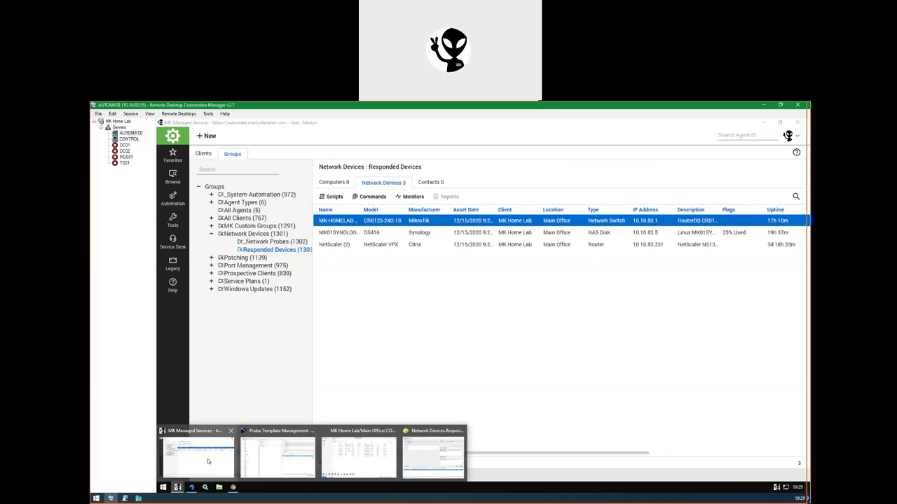
left_click(363, 454)
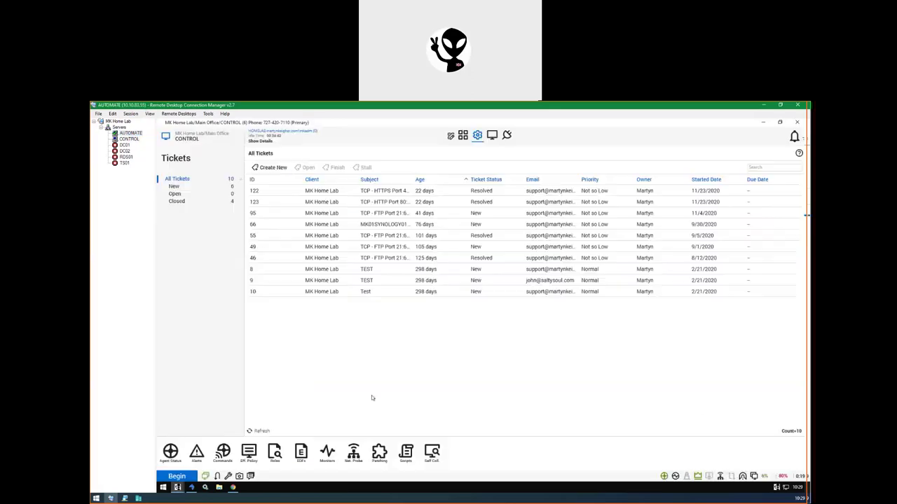
left_click(462, 137)
left_click(407, 144)
left_click(293, 222)
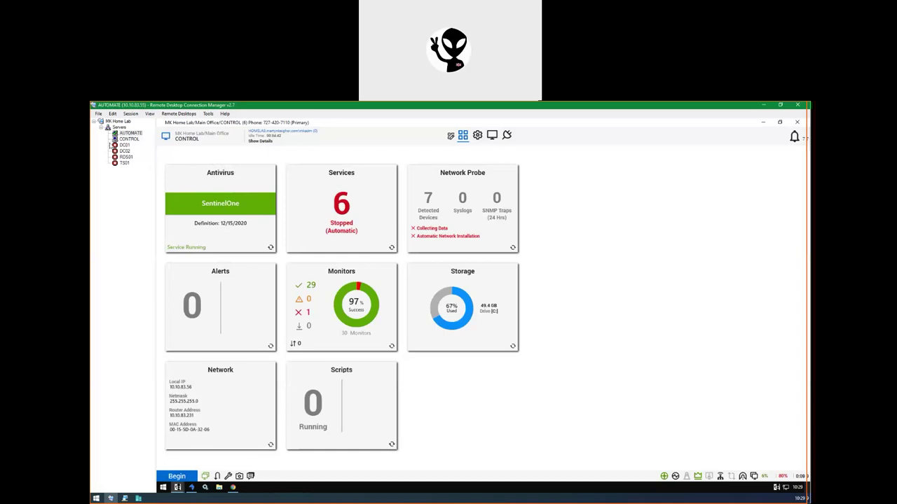
left_click(130, 140)
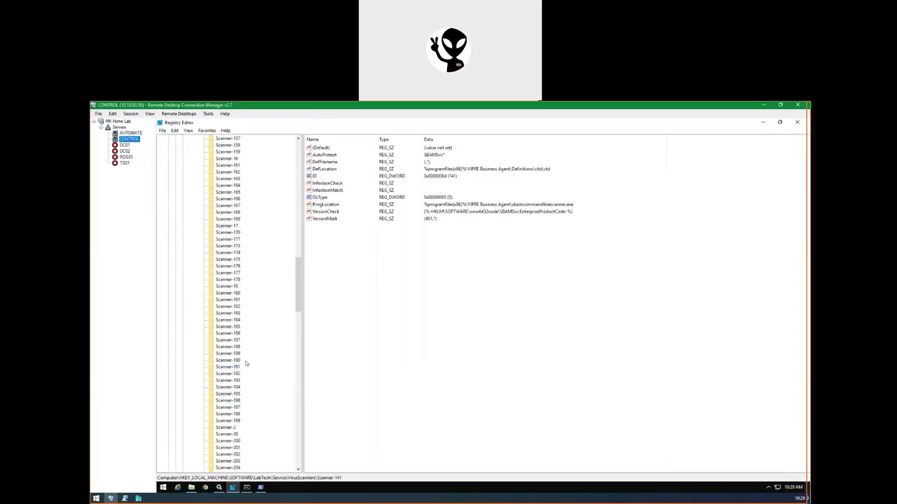
Browse the Scanner-265 values and expand ProbeService's DetectionTemplates subkeys
scroll(239, 359, "down", 20)
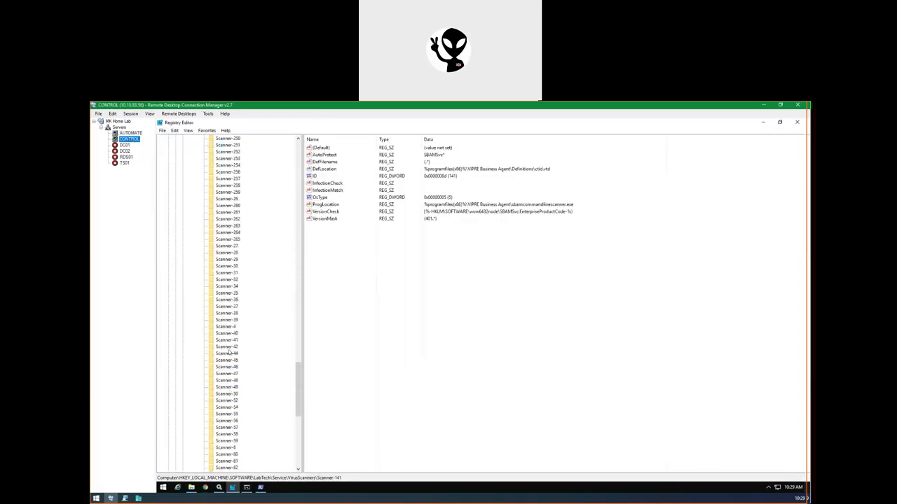
left_click(221, 239)
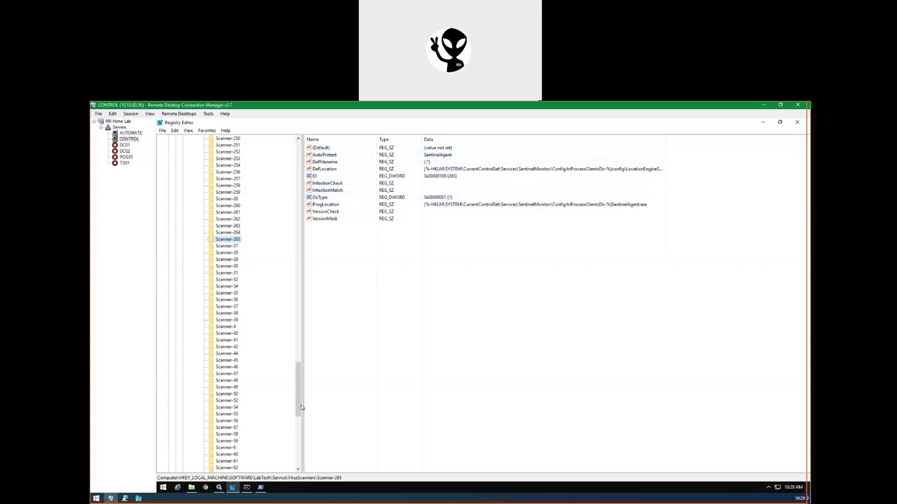
left_click(298, 154)
left_click(298, 151)
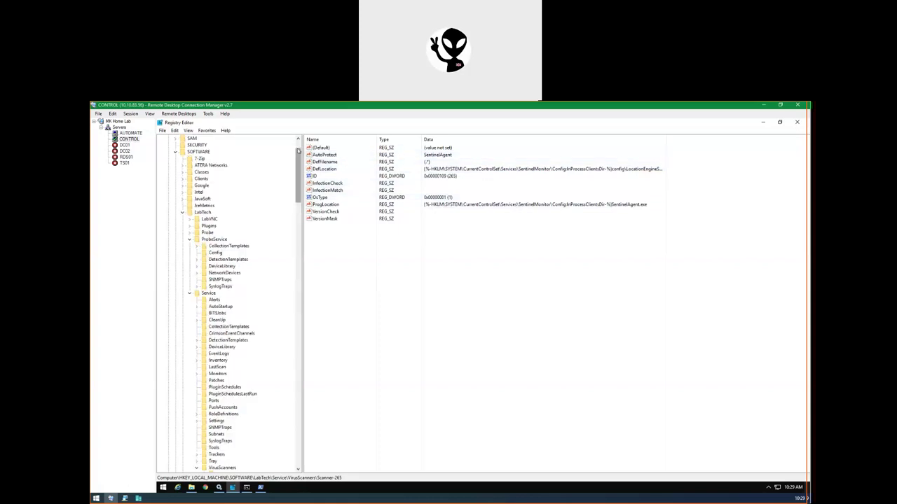
left_click(189, 297)
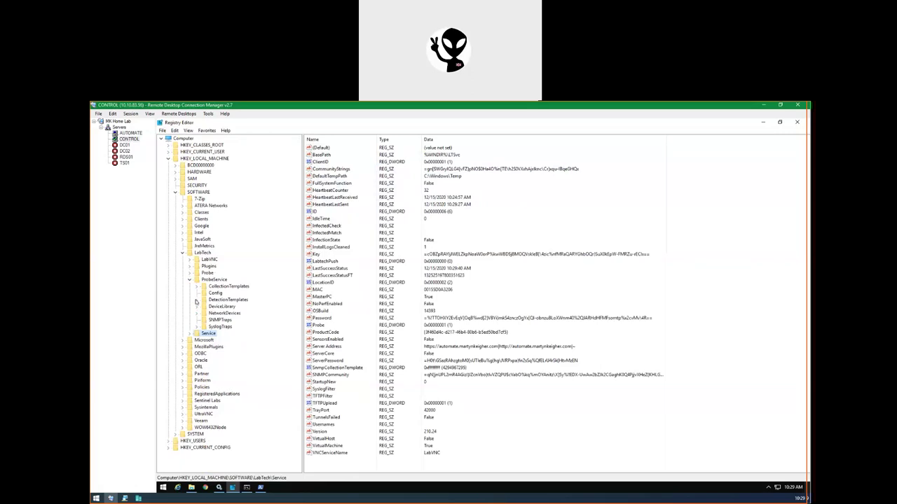
left_click(216, 302)
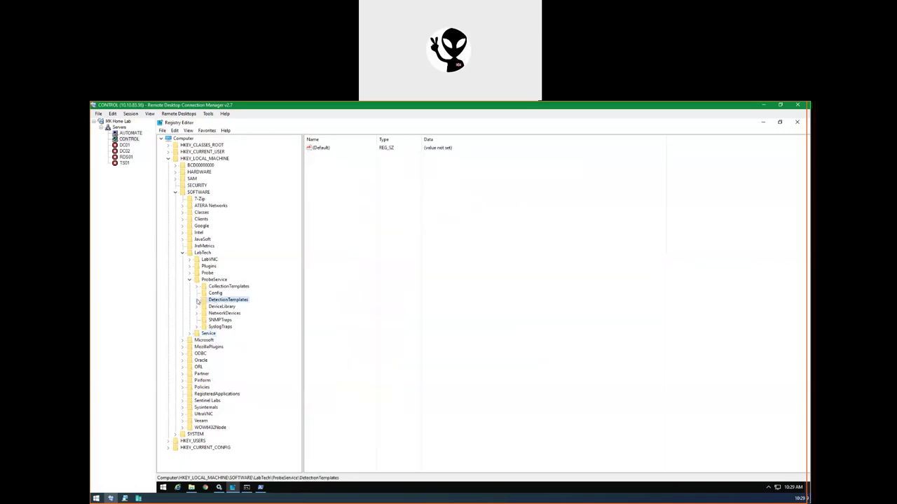
left_click(197, 300)
scroll(206, 191, "up", 4)
Find '10' under DetectionTemplates to reach Detection59's Synology ManName and Rule1 values
right_click(228, 220)
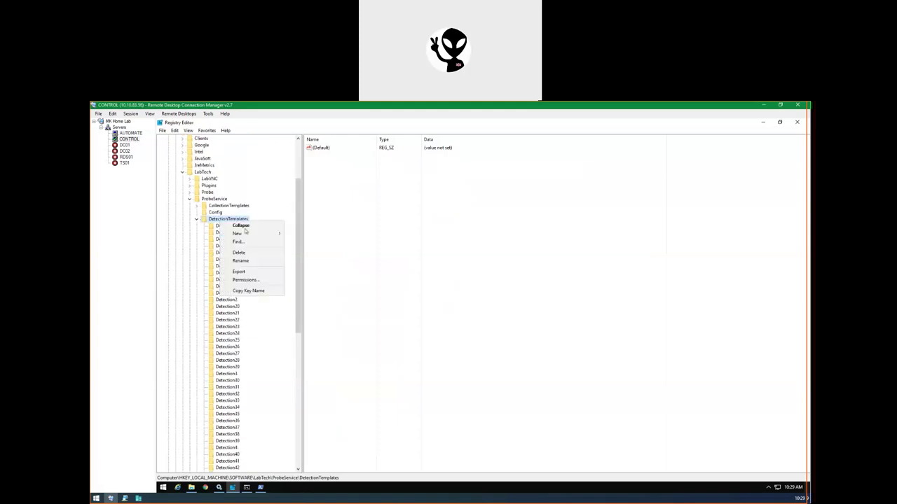
left_click(238, 242)
type("10")
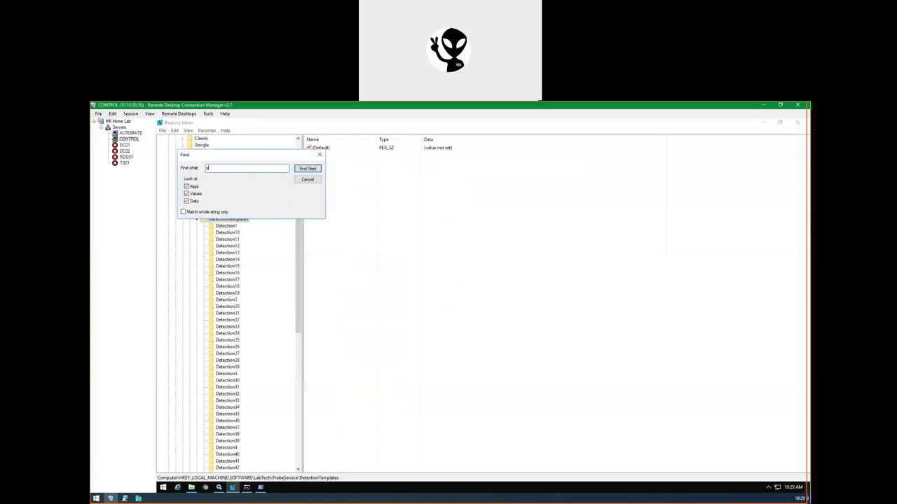
key("Return")
left_click(411, 184)
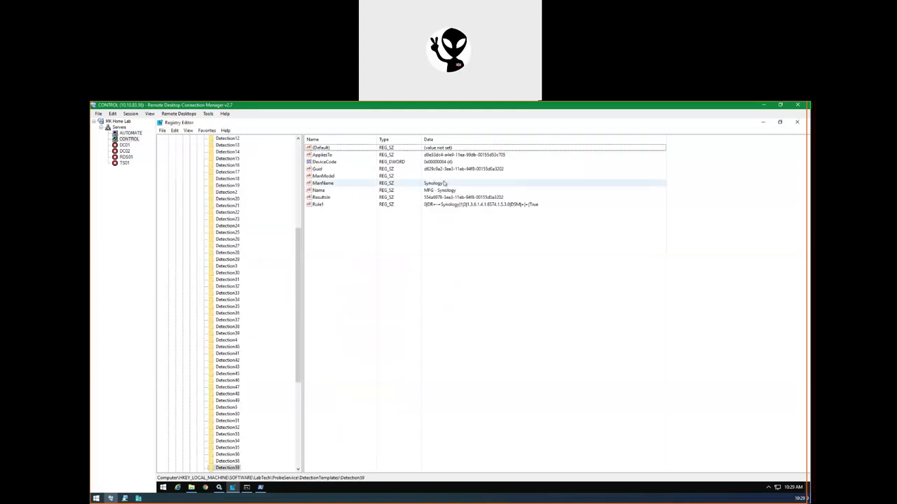
left_click(474, 205)
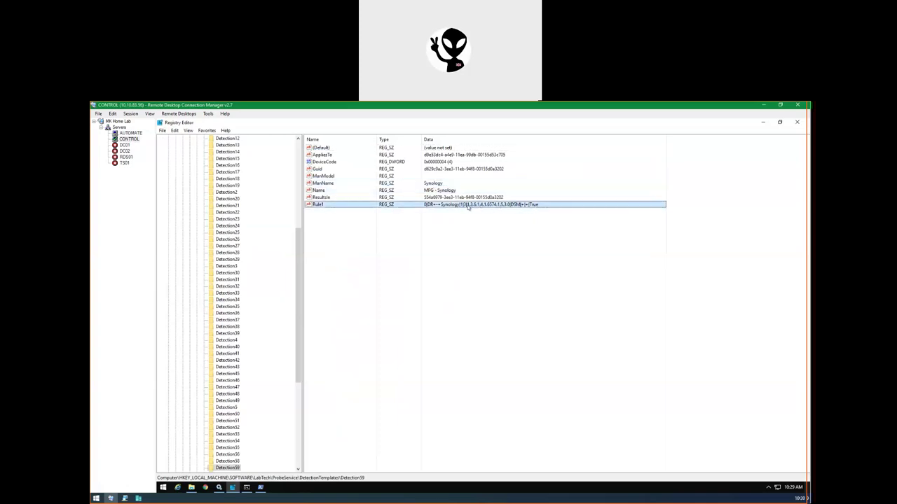
left_click_drag(296, 273, 296, 217)
Expand LabTech Service\DetectionTemplates to show templates 59 and 60
left_click(198, 227)
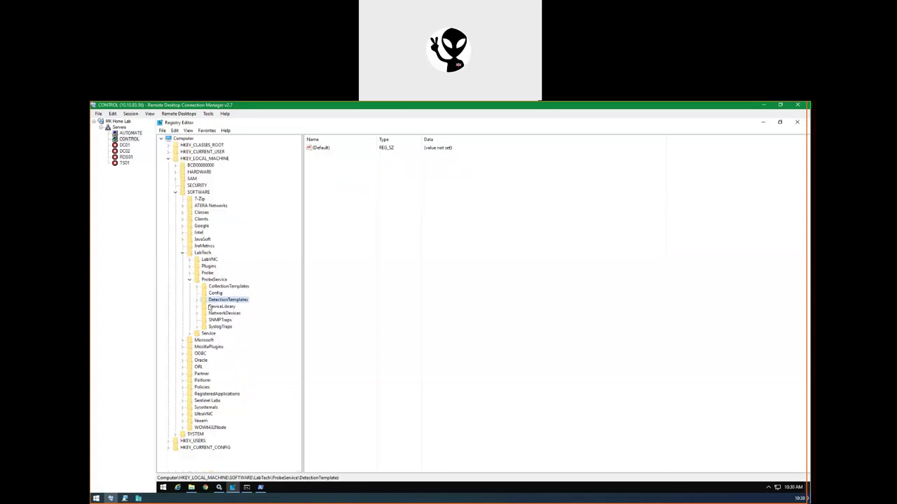
left_click(189, 334)
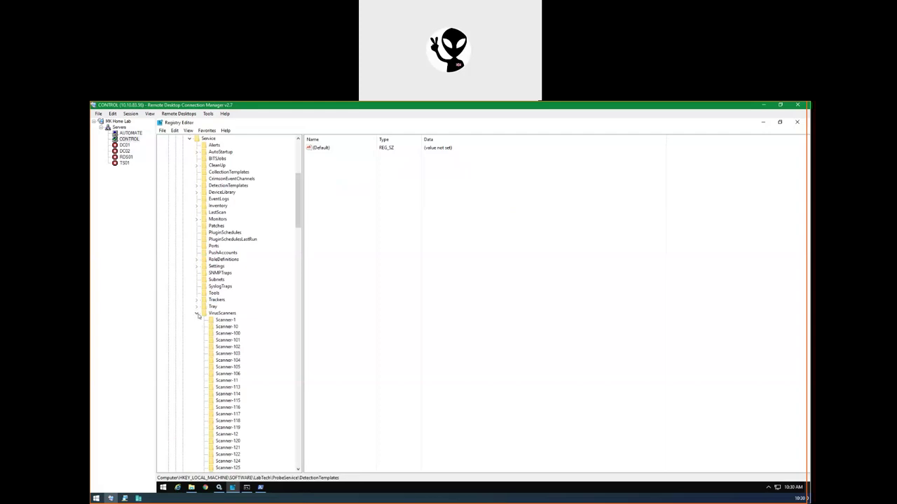
scroll(198, 317, "down", 7)
scroll(223, 199, "up", 5)
left_click(199, 280)
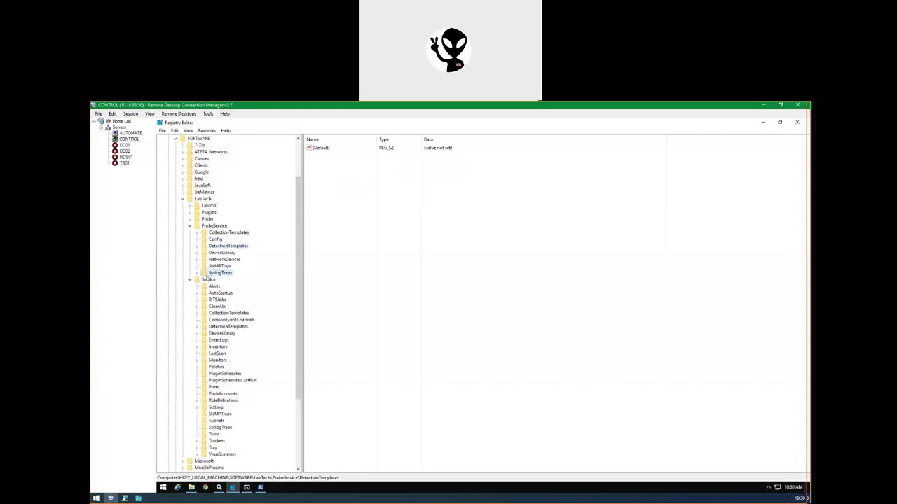
left_click(219, 327)
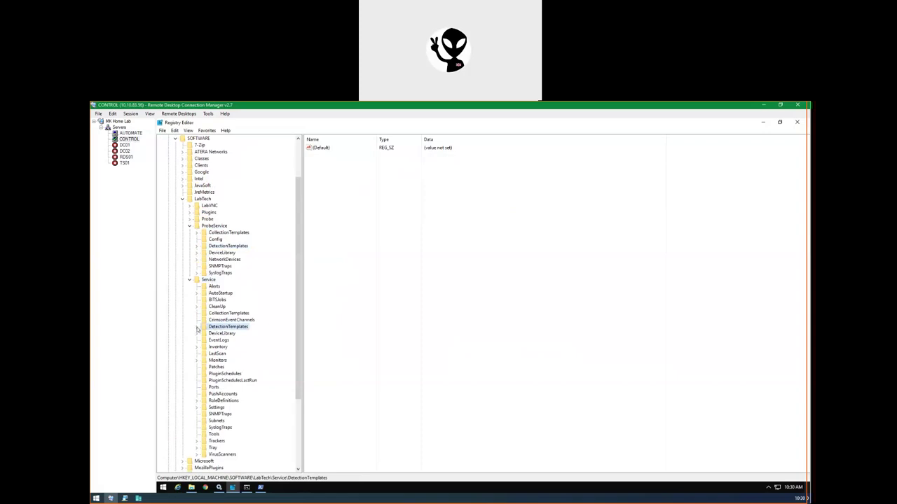
left_click(196, 327)
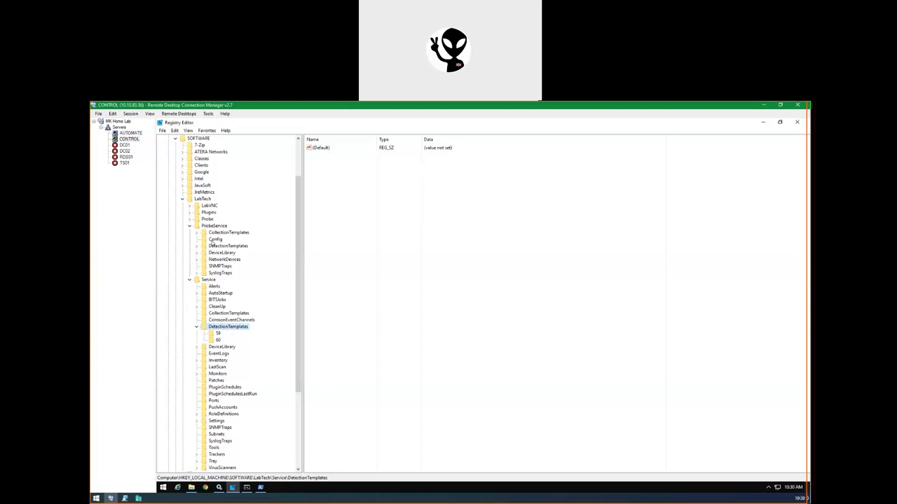
Compare ProbeService's NetworkDevices and DetectionTemplates keys again, then return to the AUTOMATE session
left_click(215, 260)
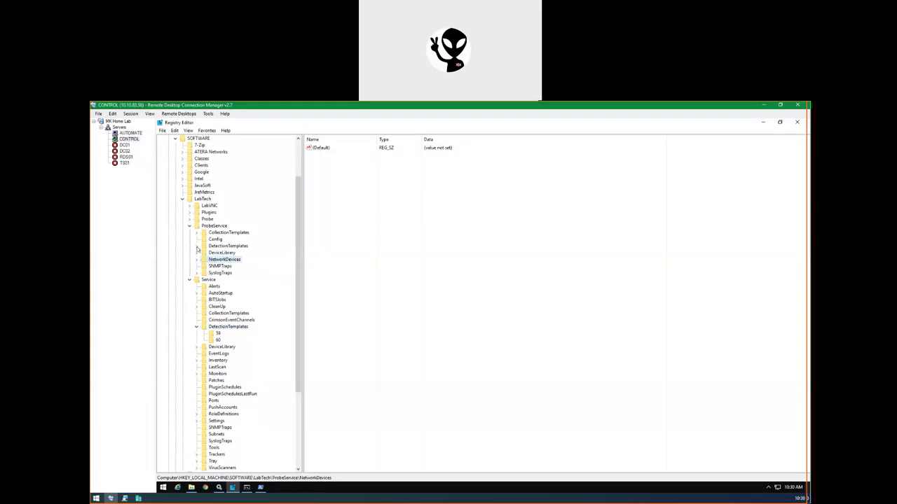
left_click(197, 247)
left_click_drag(299, 242, 298, 180)
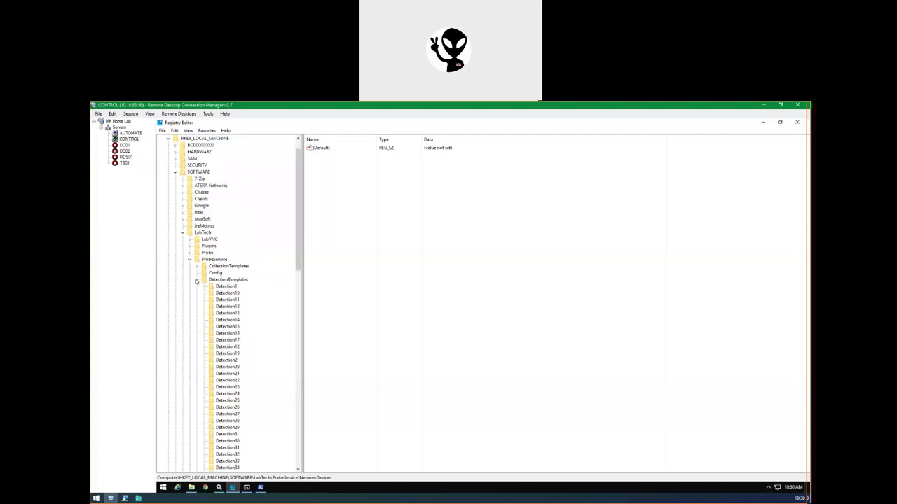
left_click(197, 280)
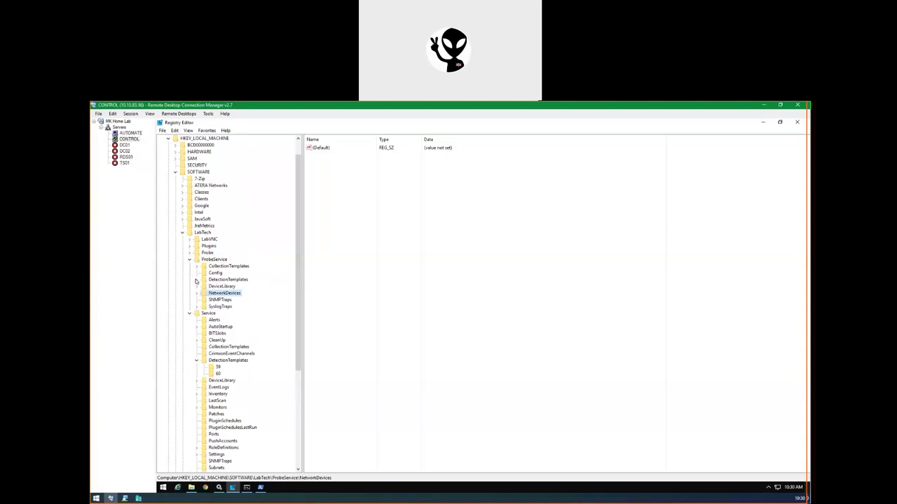
left_click(221, 361)
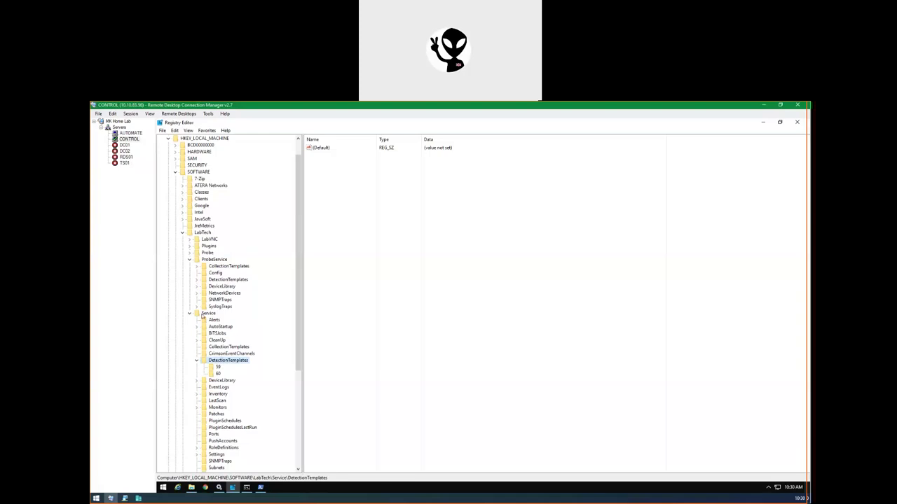
left_click(190, 314)
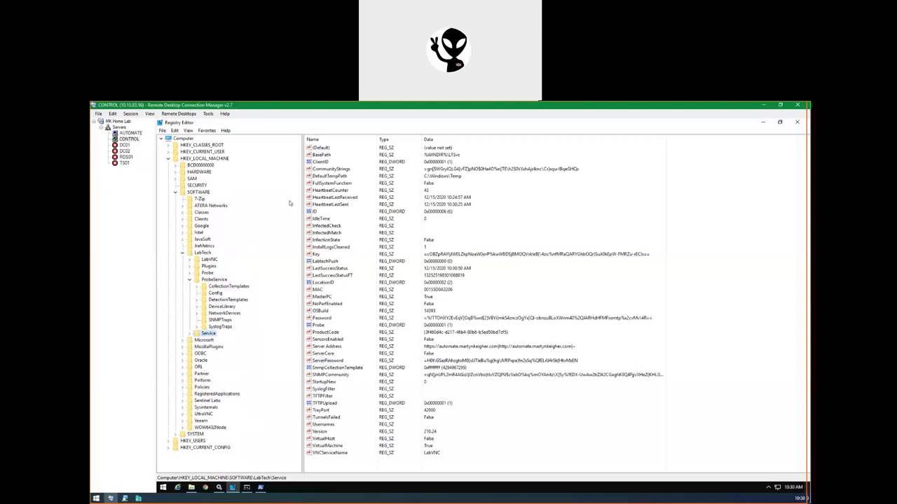
left_click(131, 133)
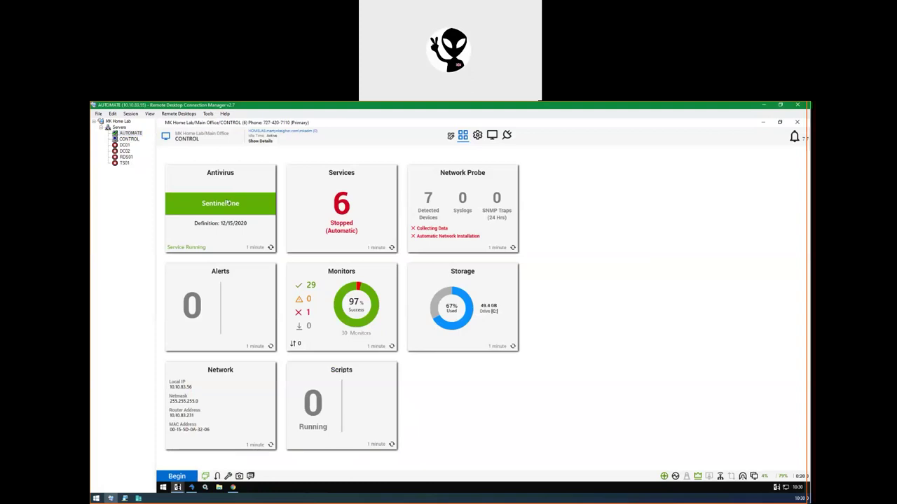
Open CONTROL's tickets sorted by Age, refresh, select tickets 122 and 123, then minimize
left_click(476, 136)
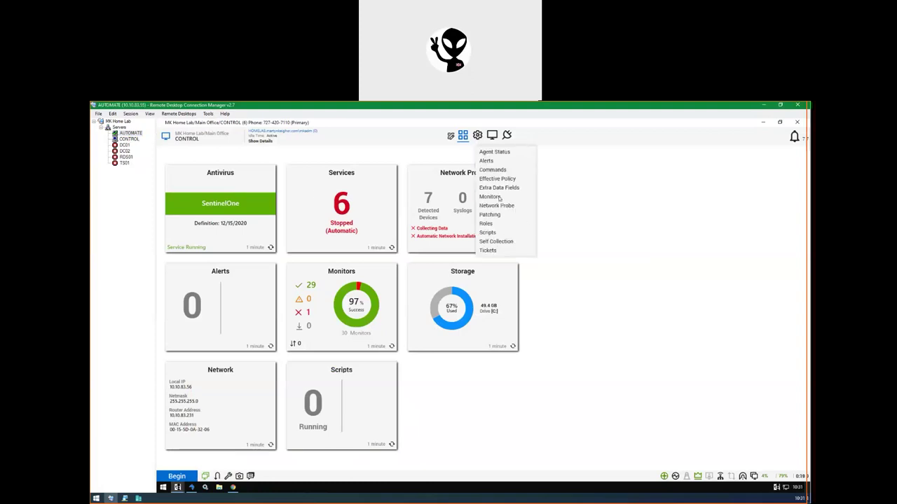
left_click(476, 136)
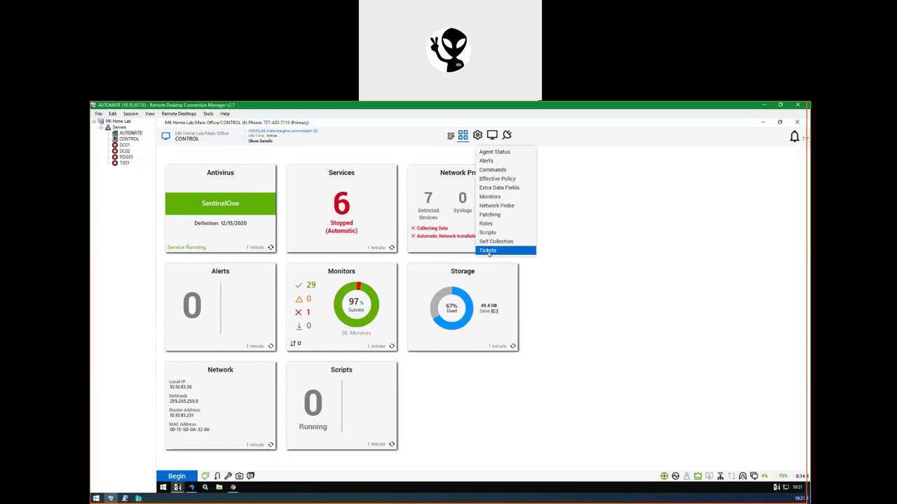
left_click(490, 254)
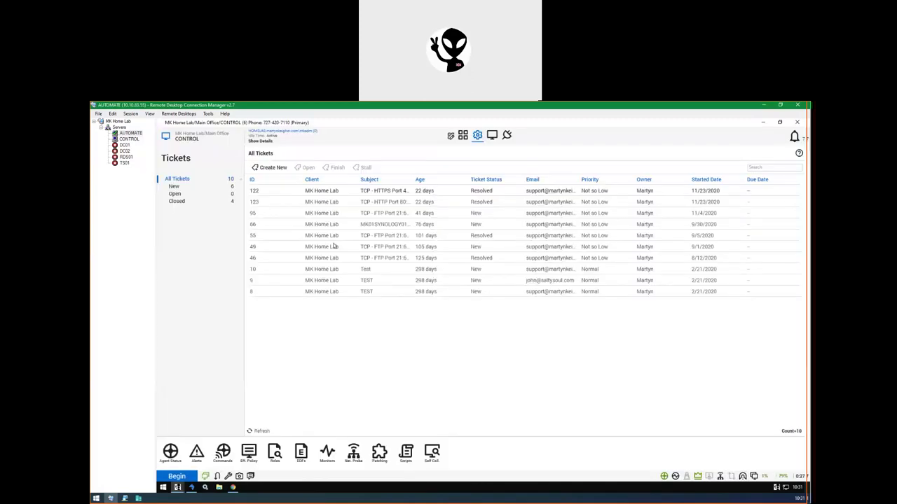
left_click(422, 180)
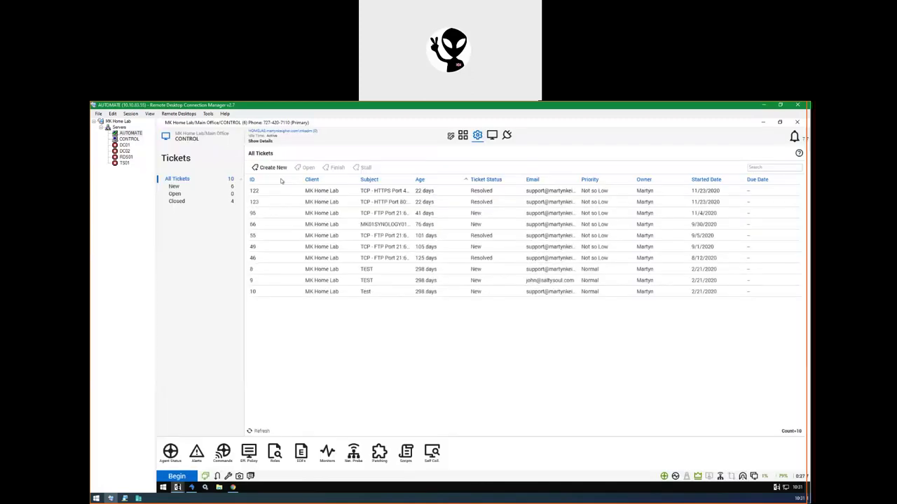
left_click(256, 431)
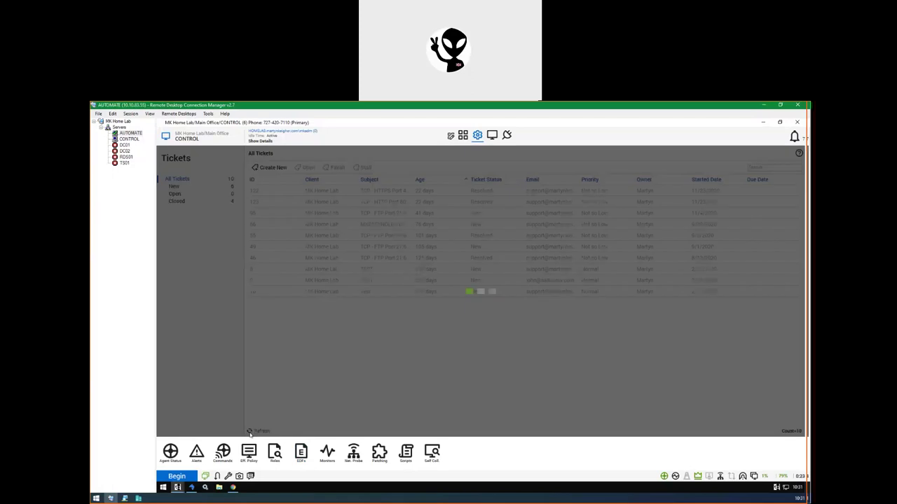
left_click(434, 194)
left_click(455, 202)
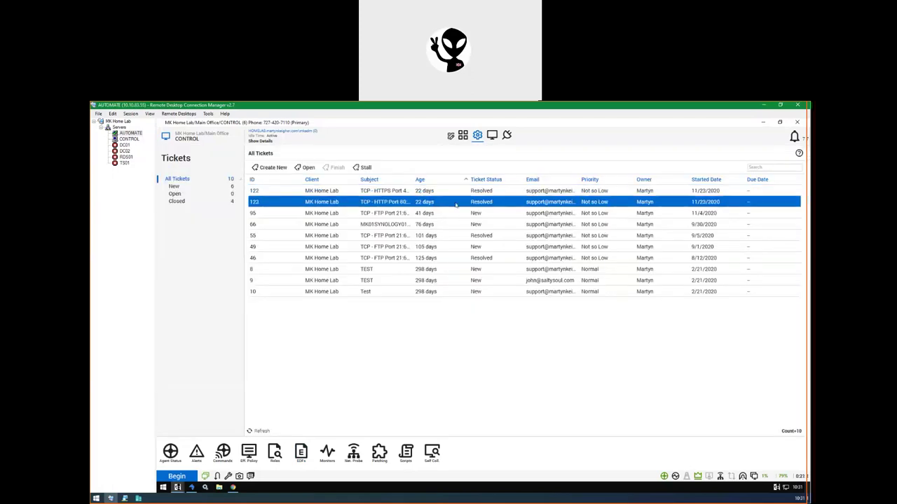
left_click(764, 123)
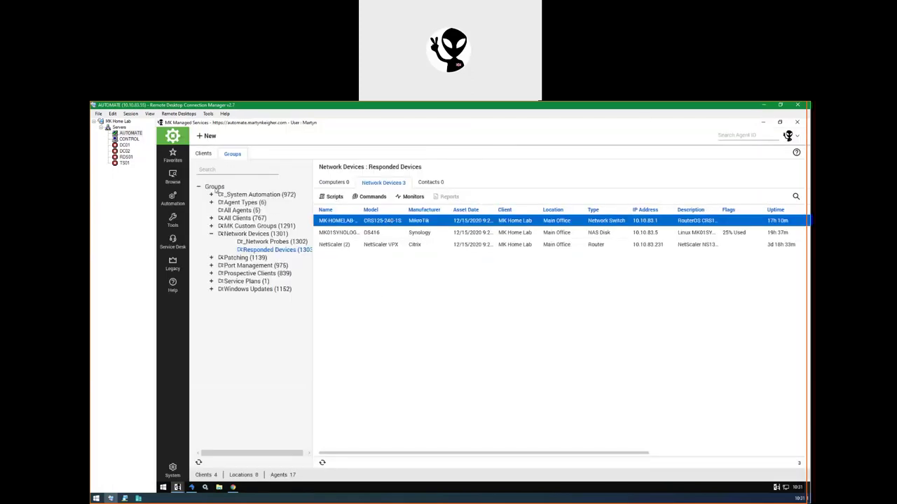
Open the MK01SYNOLOGY01 NAS from Main Office's network devices
left_click(208, 154)
left_click(359, 183)
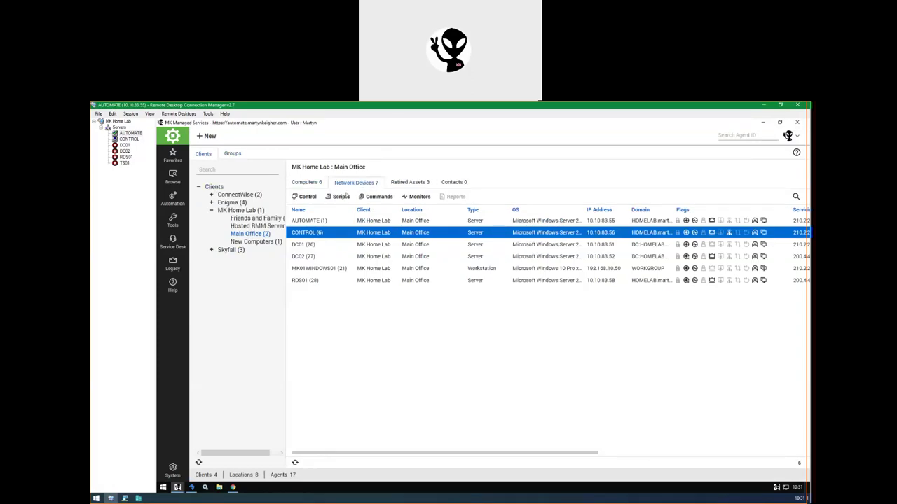
left_click(317, 280)
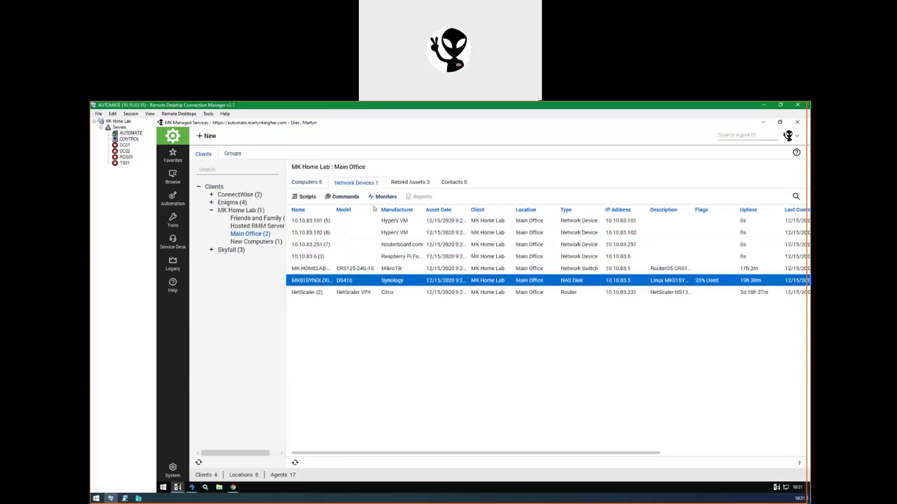
double_click(368, 278)
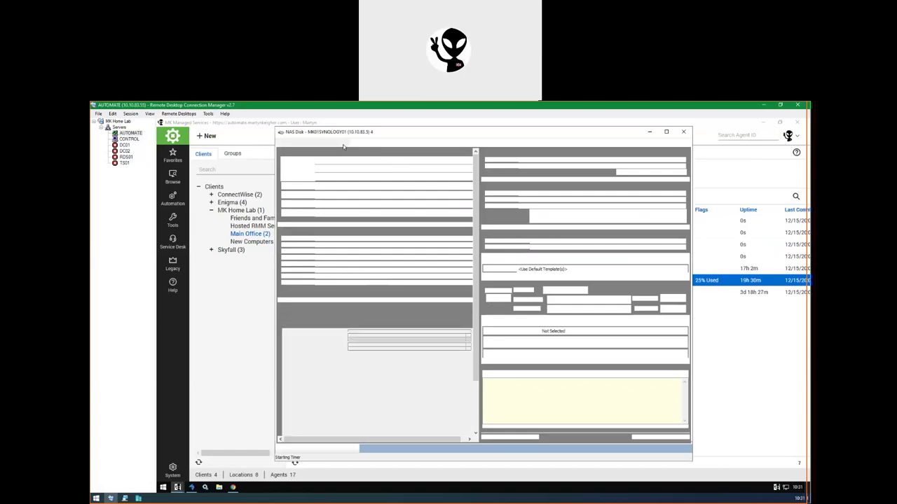
Open ticket #130, Synology System Running Hot, from Service Desk Tickets
left_click(173, 198)
left_click(174, 242)
left_click(203, 180)
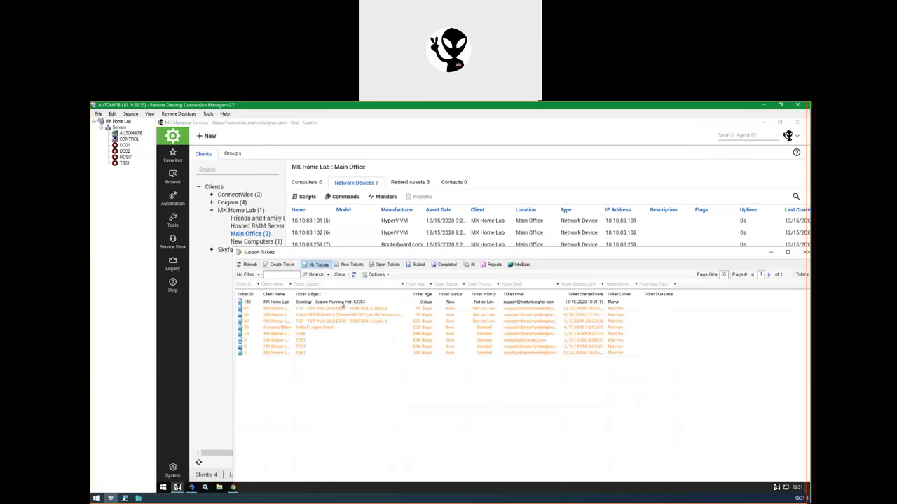
left_click_drag(465, 254, 463, 187)
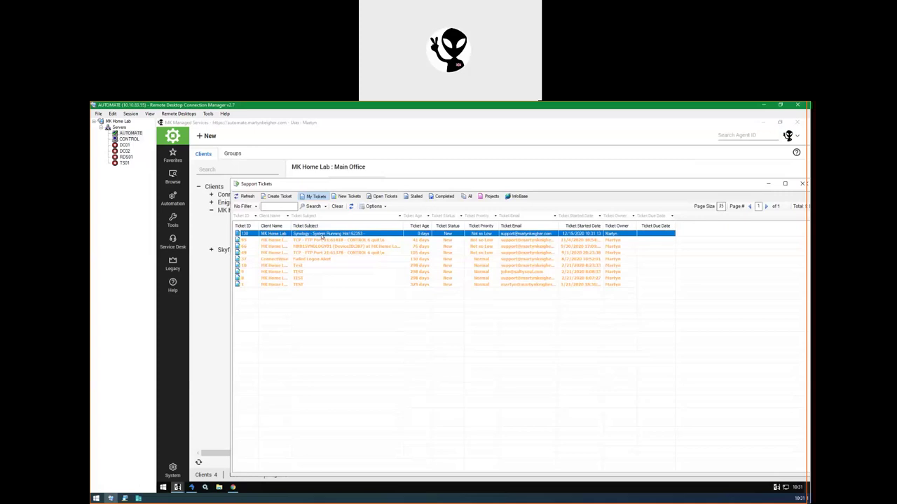
double_click(322, 236)
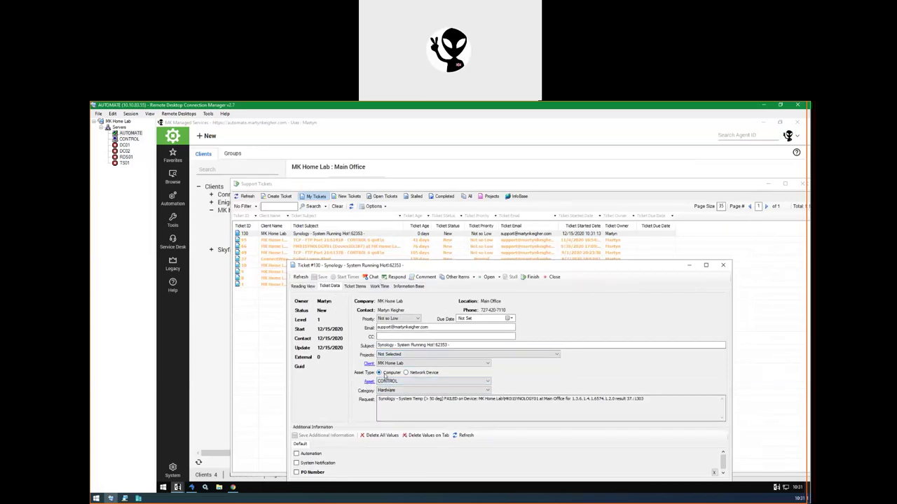
Confirm the NAS's Tickets tab is empty after refresh, then open the CONTROL server window
left_click(353, 182)
double_click(318, 280)
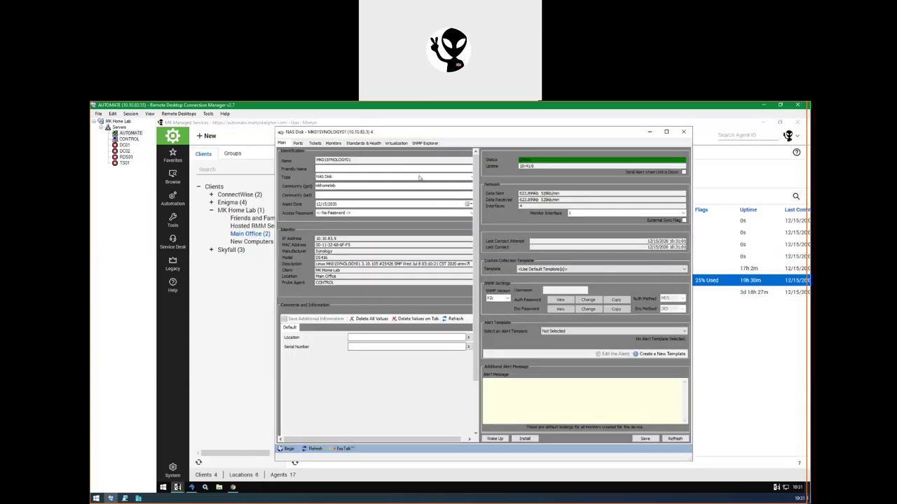
left_click(319, 144)
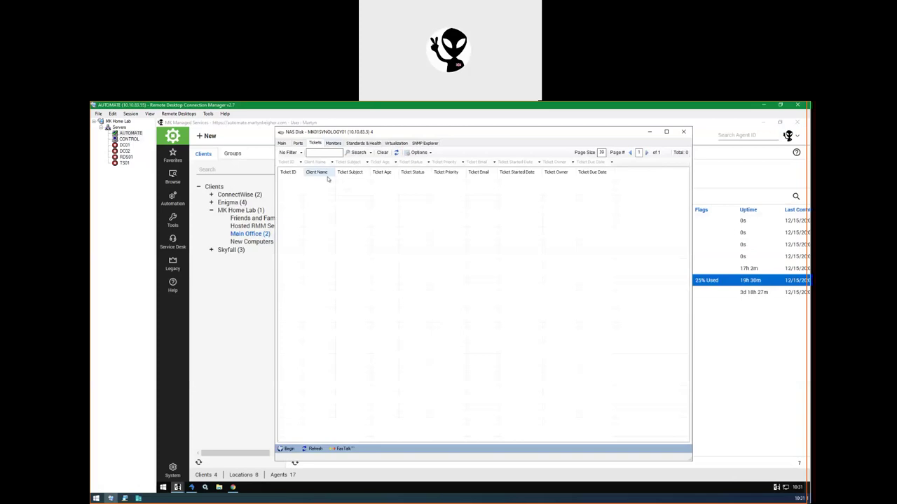
left_click(397, 153)
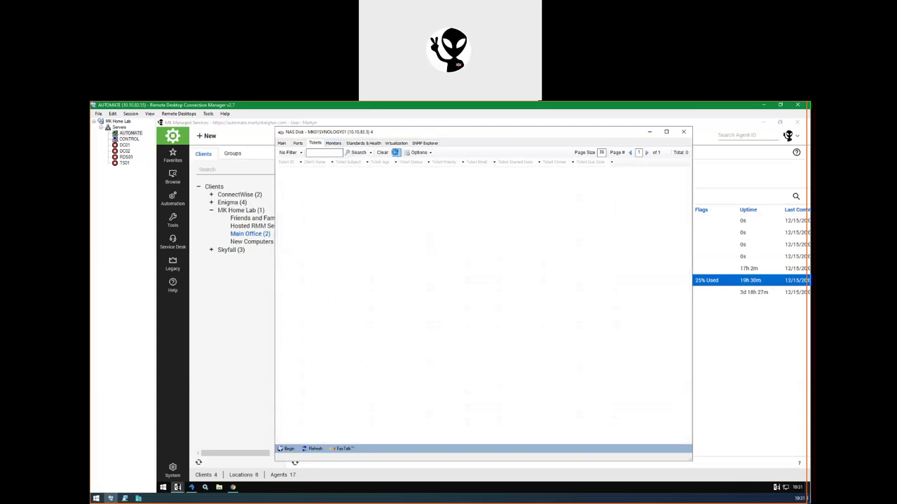
left_click_drag(384, 133, 445, 220)
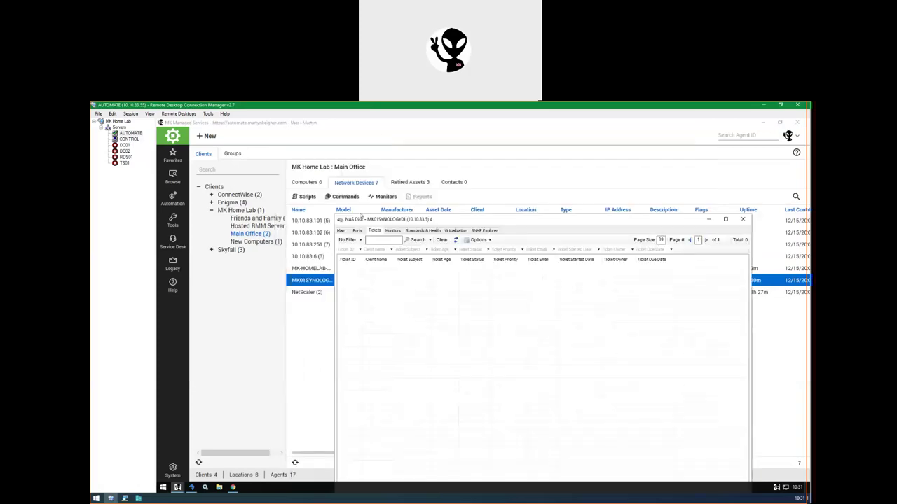
left_click(307, 183)
double_click(311, 232)
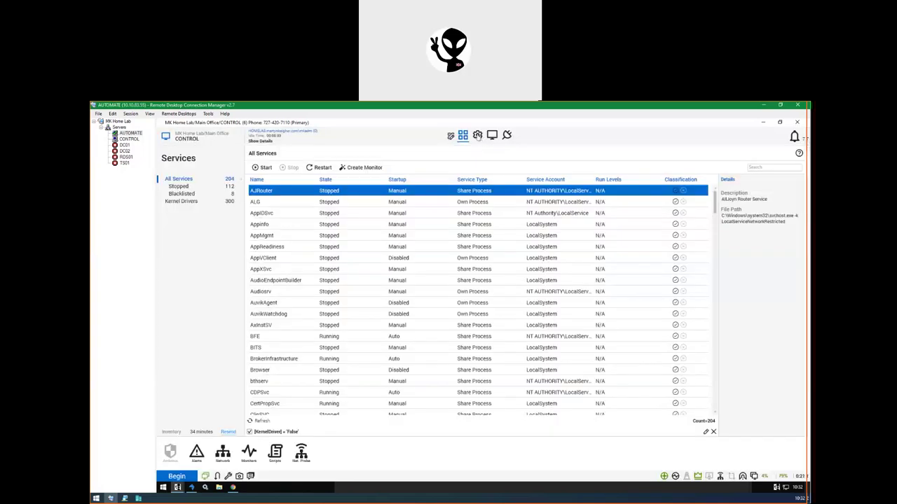
Show CONTROL's tickets with wider Subject and Email columns
left_click(477, 135)
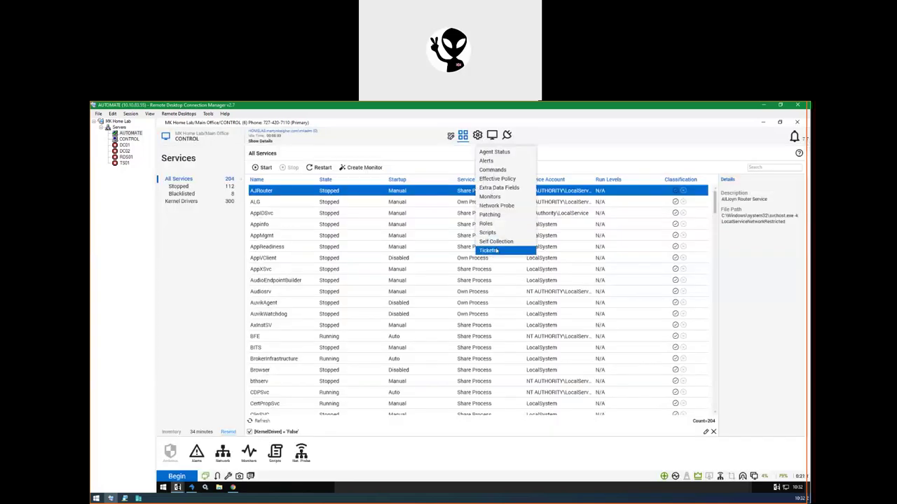
left_click(505, 251)
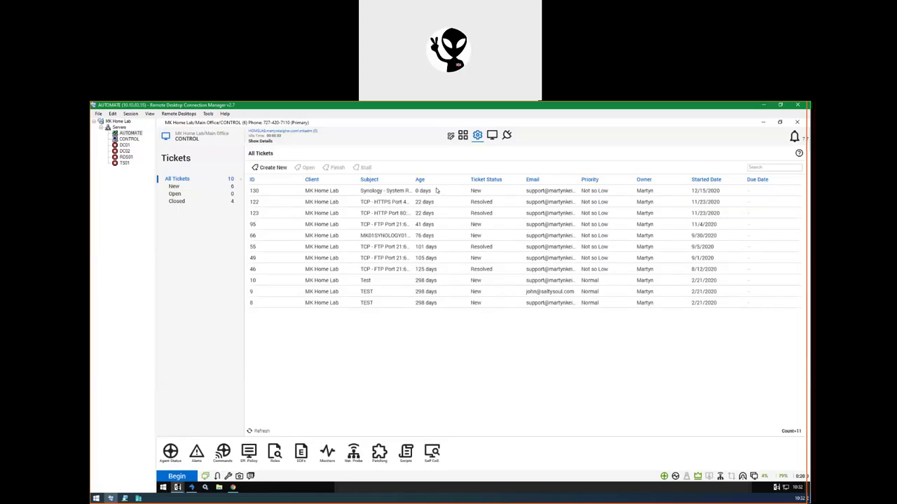
left_click(373, 191)
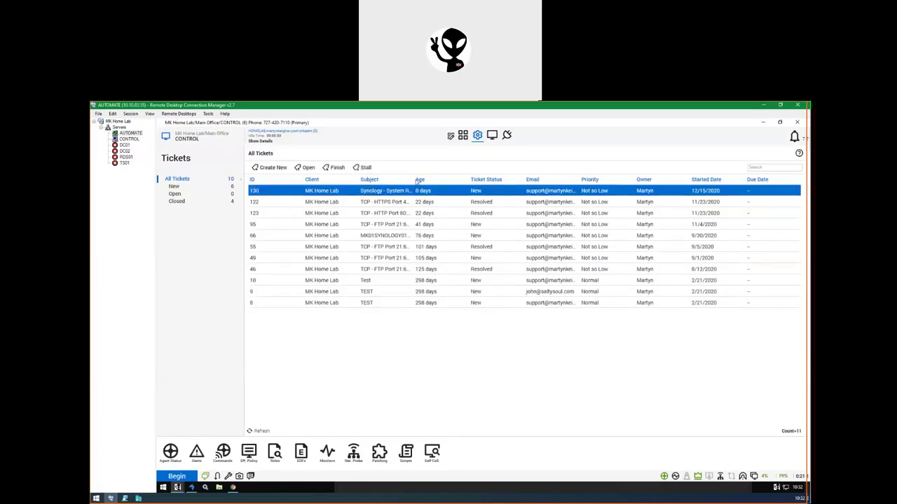
left_click_drag(412, 179, 476, 175)
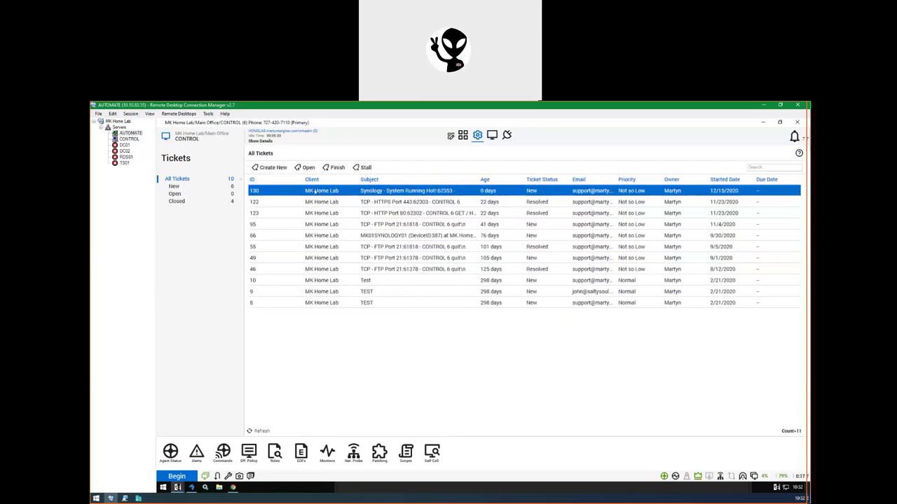
left_click_drag(616, 179, 644, 179)
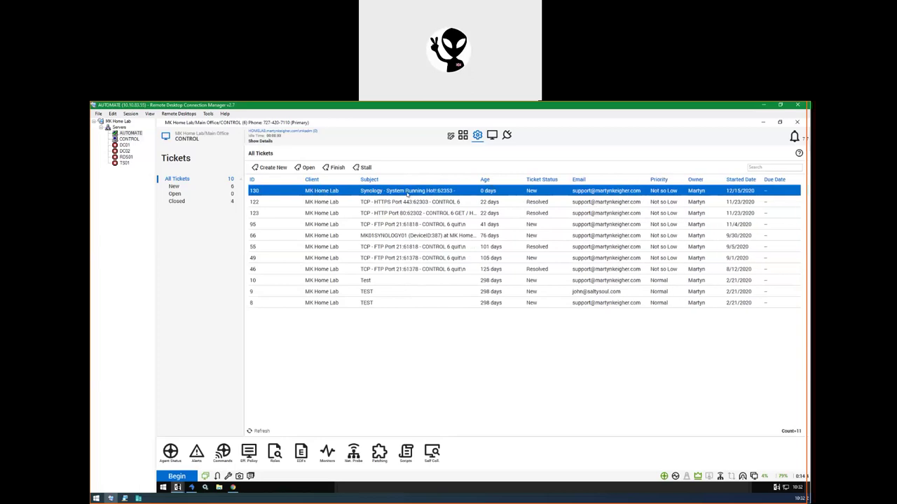
Review ticket 130's details, then close it and the CONTROL window
double_click(408, 191)
left_click_drag(435, 263, 459, 202)
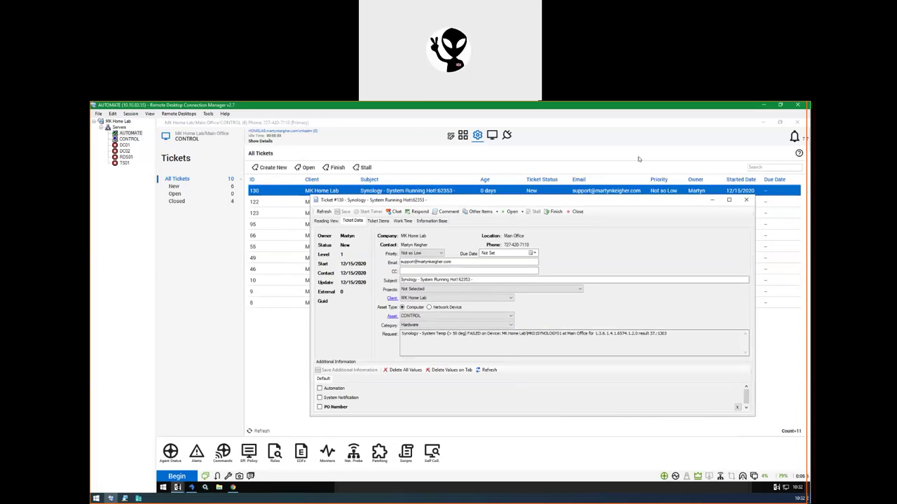
left_click(746, 199)
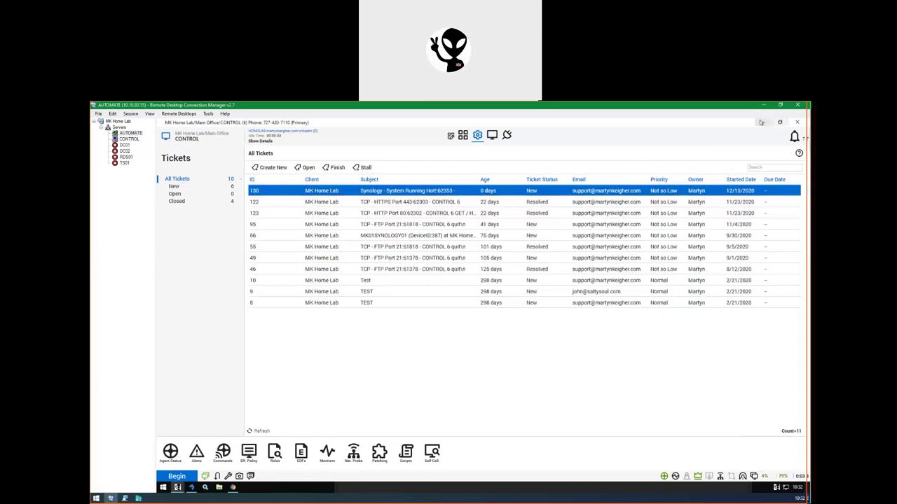
left_click(763, 123)
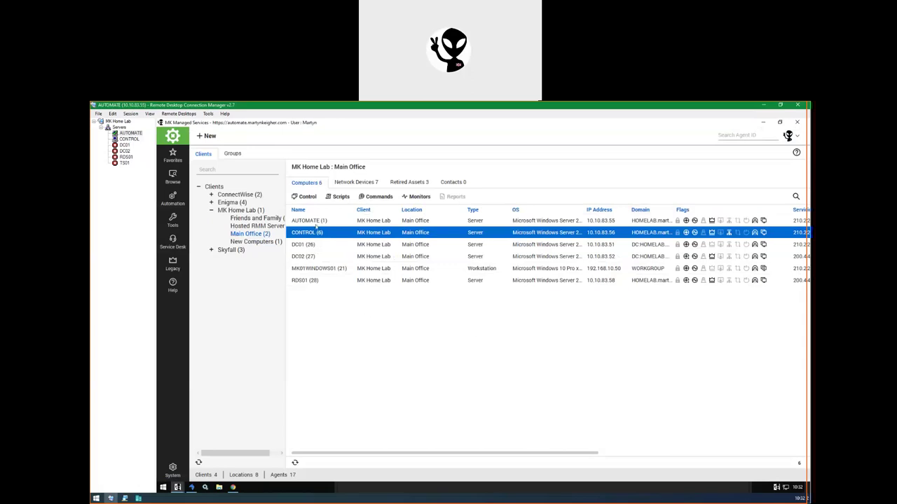
List Main Office's network devices with a wider Name column and open 10.10.83.251
left_click(353, 183)
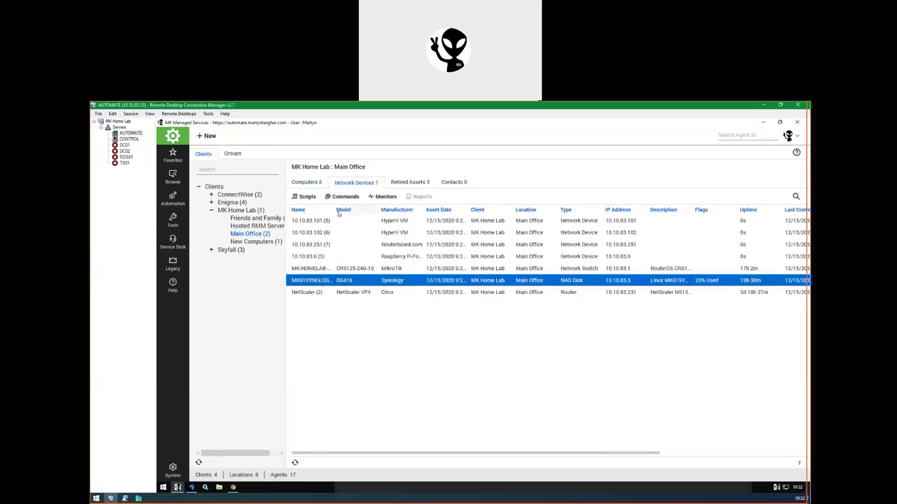
left_click_drag(335, 210, 361, 210)
left_click(334, 245)
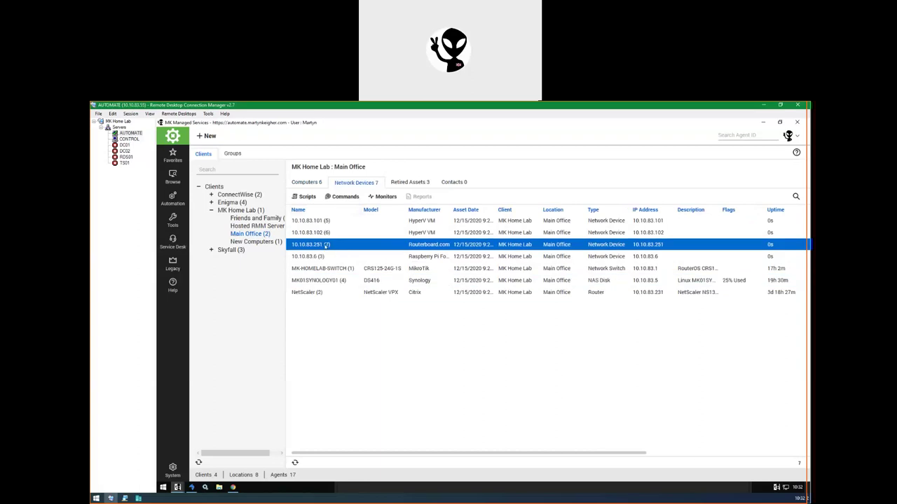
double_click(326, 246)
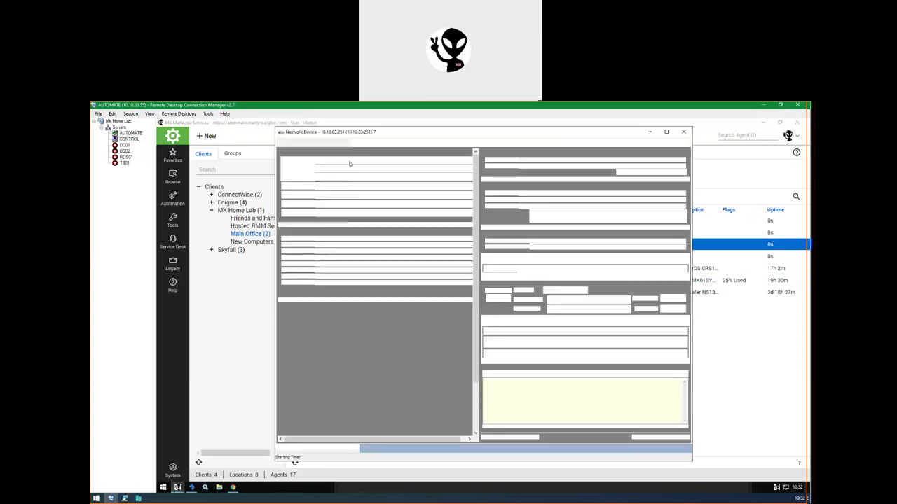
Review the 10.10.83.251 Routerboard window, close it, and select the Synology NAS
left_click_drag(389, 135, 356, 136)
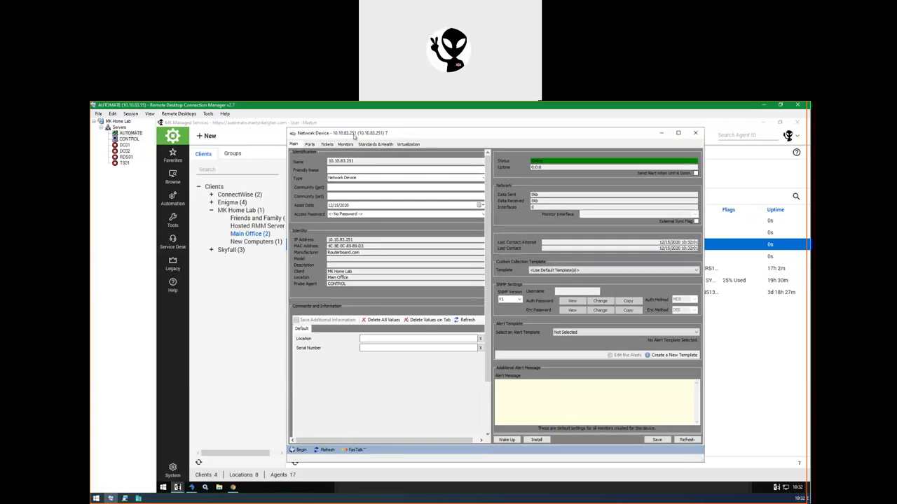
left_click(163, 487)
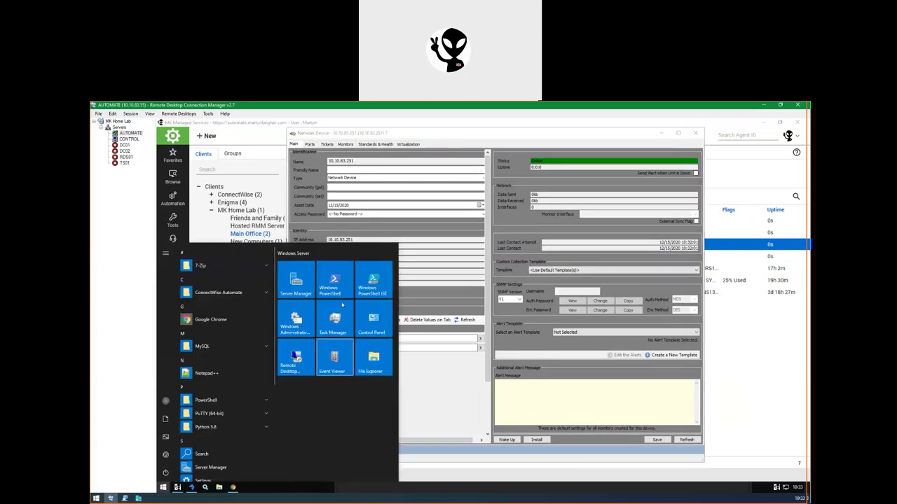
left_click(453, 445)
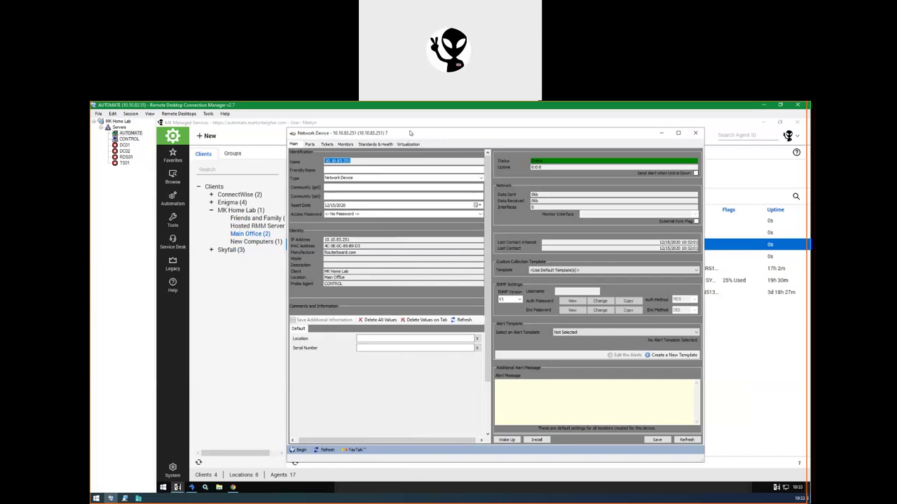
left_click_drag(411, 133, 422, 137)
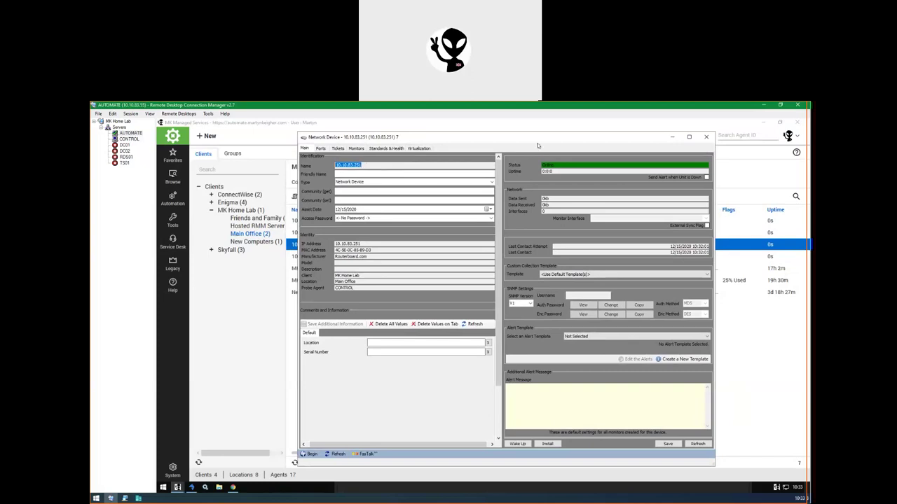
left_click(671, 138)
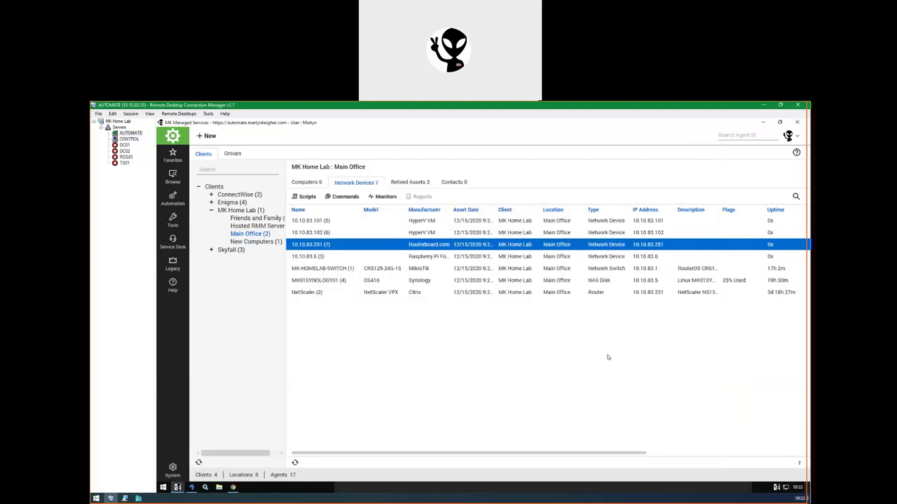
left_click(315, 281)
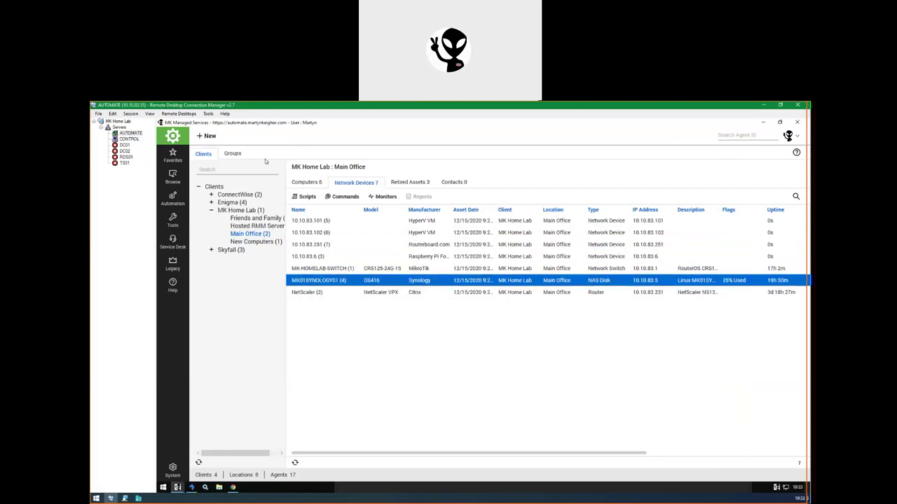